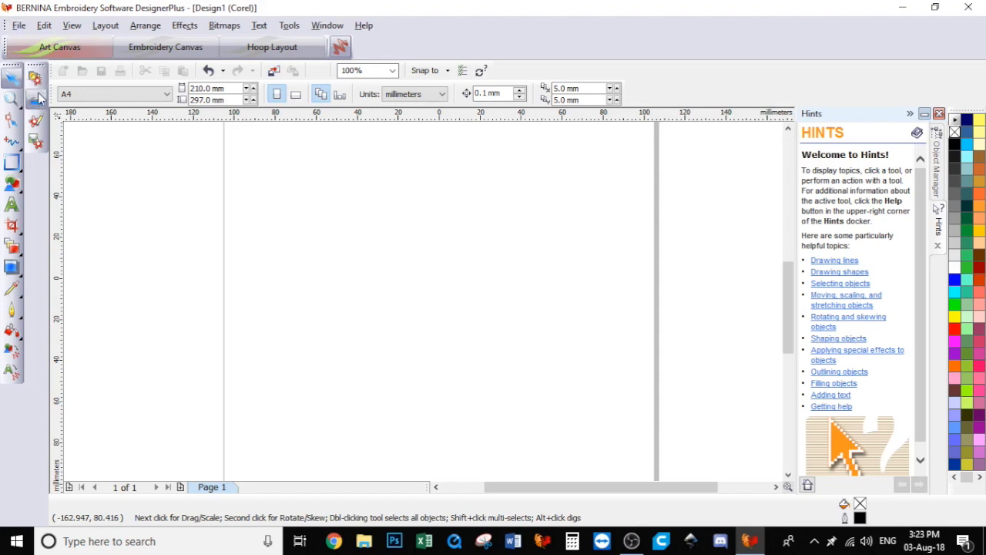
Import the pony head template picture and place it slightly left of the page centre
click(19, 25)
click(47, 107)
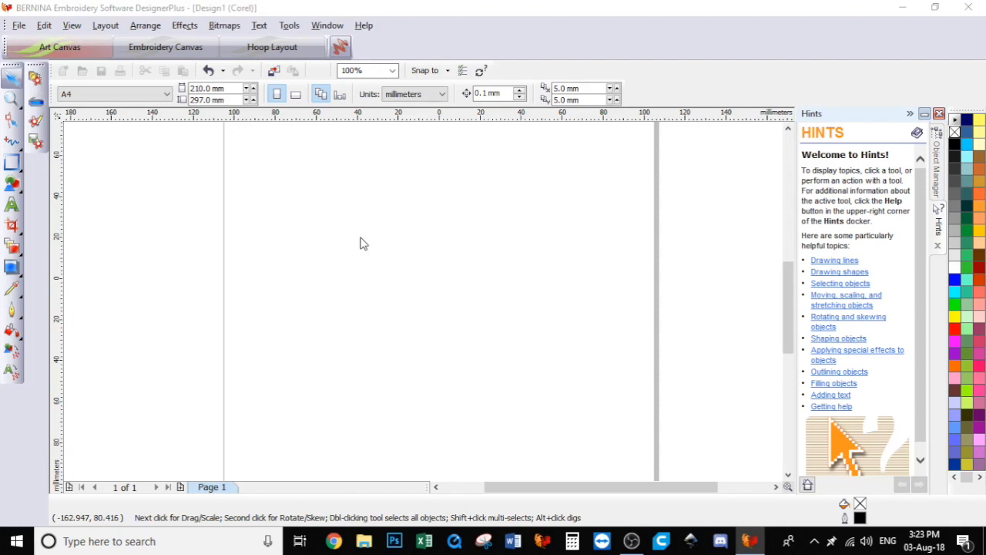
key(Return)
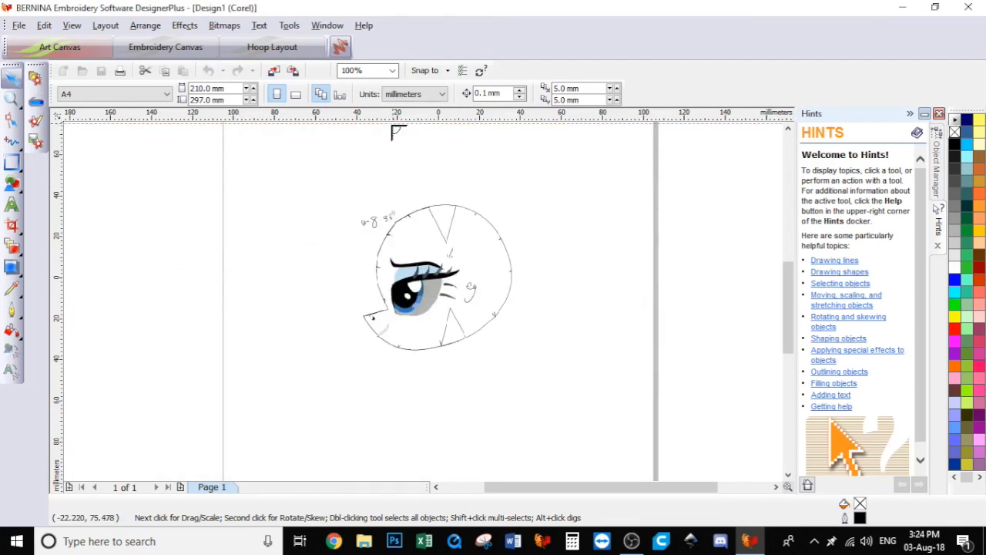
click(392, 205)
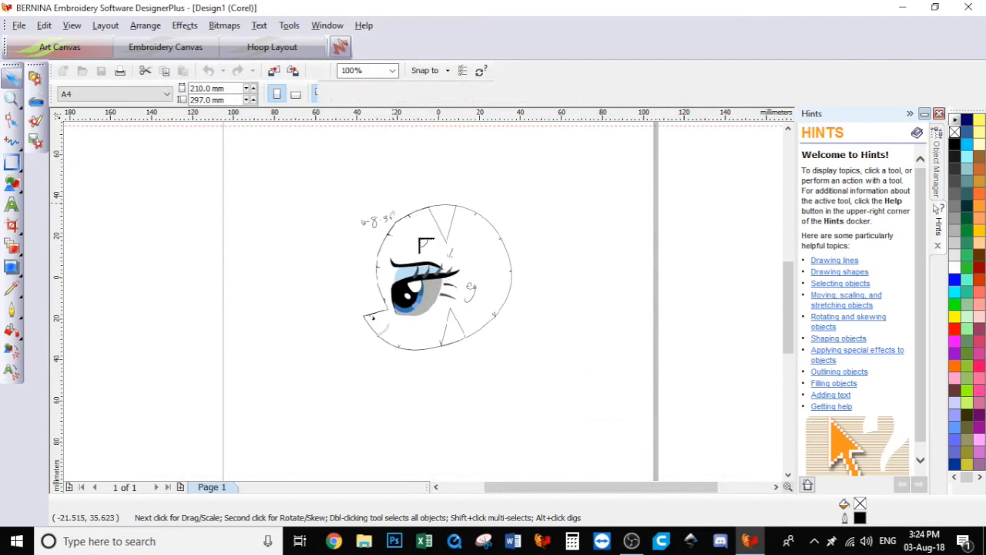
drag(435, 254, 400, 250)
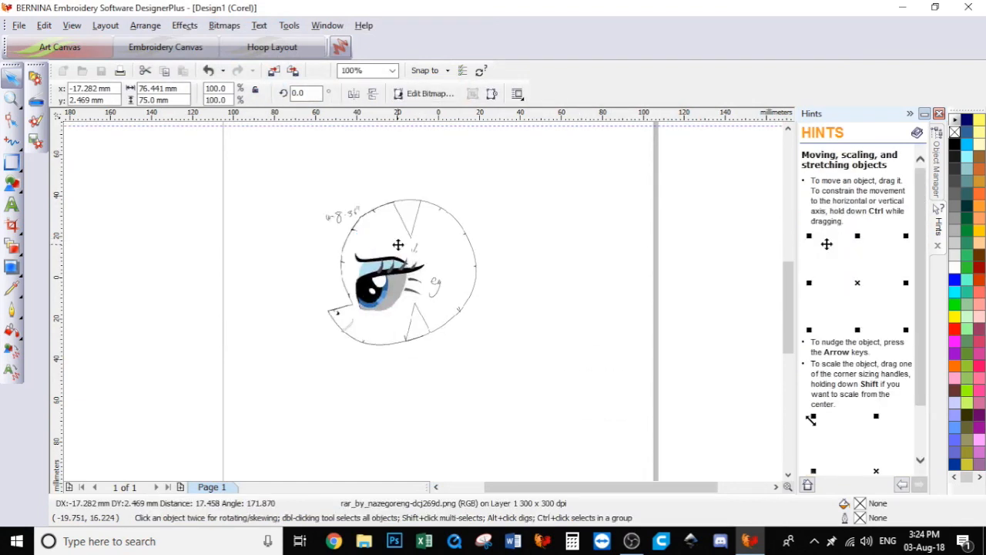
Switch to the Embroidery Canvas and reposition the template picture near the centre of the work area
click(182, 53)
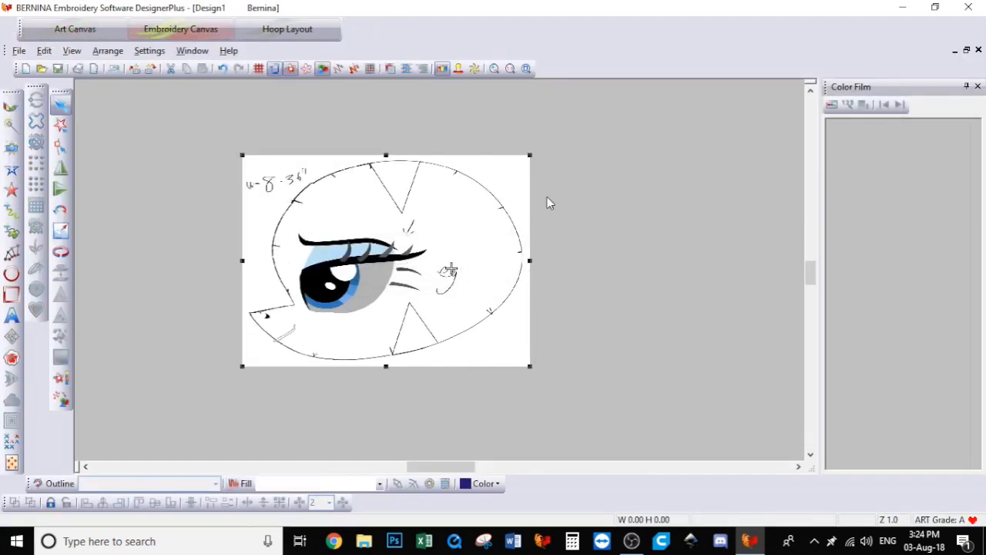
drag(477, 208, 573, 220)
drag(551, 317, 498, 271)
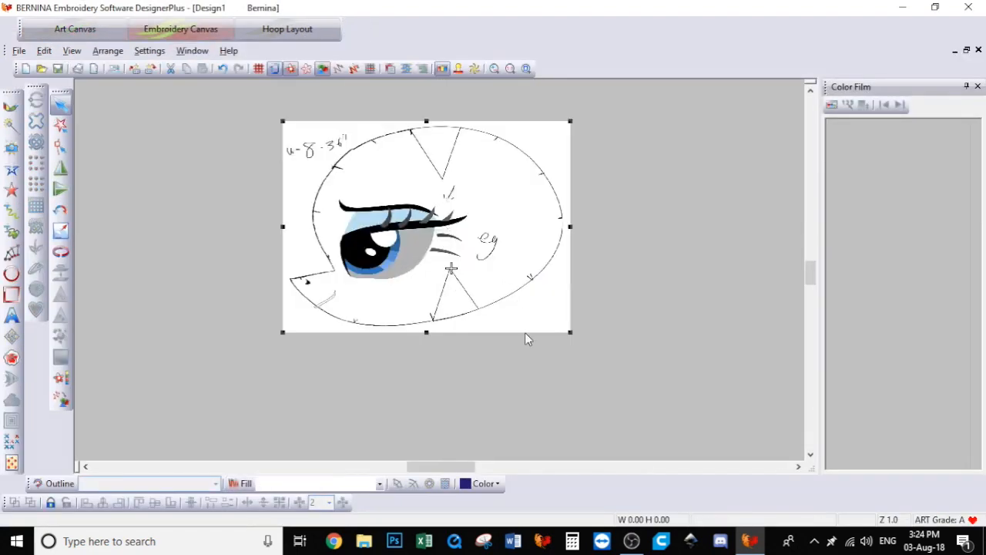
drag(429, 226, 434, 247)
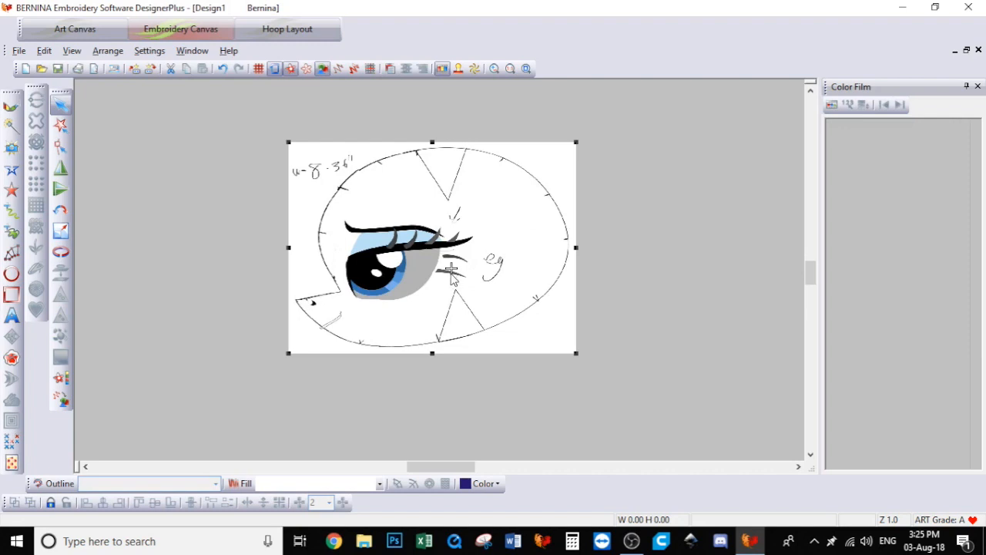
drag(451, 278, 463, 284)
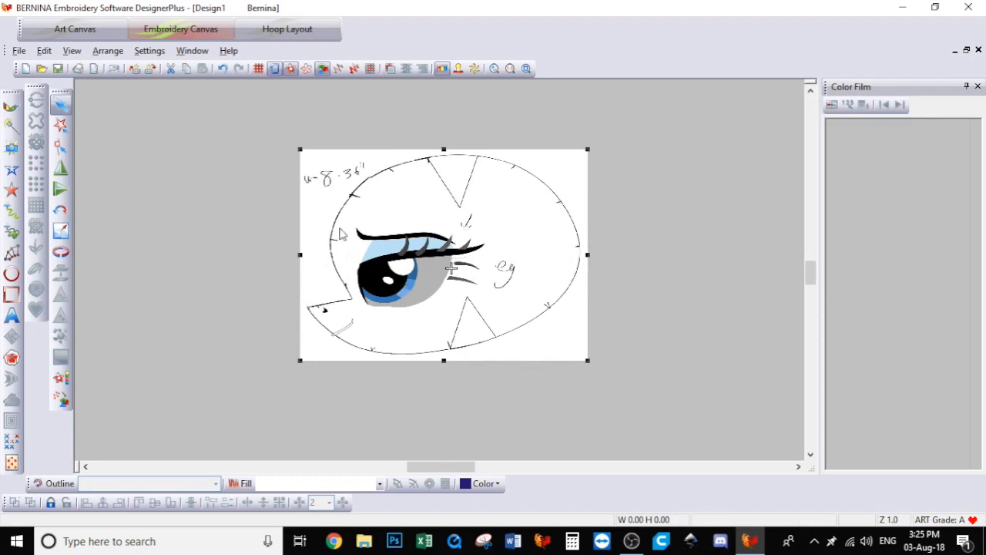
Scale the template picture proportionally to the width noted on it, 8.36 in
click(493, 69)
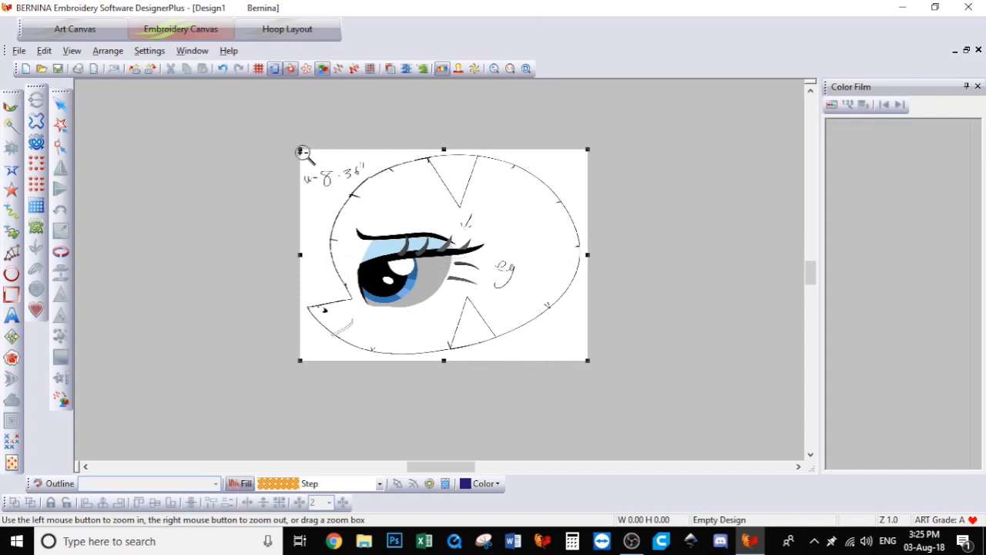
mouse_move(277, 144)
mouse_down()
mouse_move(348, 177)
mouse_move(432, 254)
mouse_up()
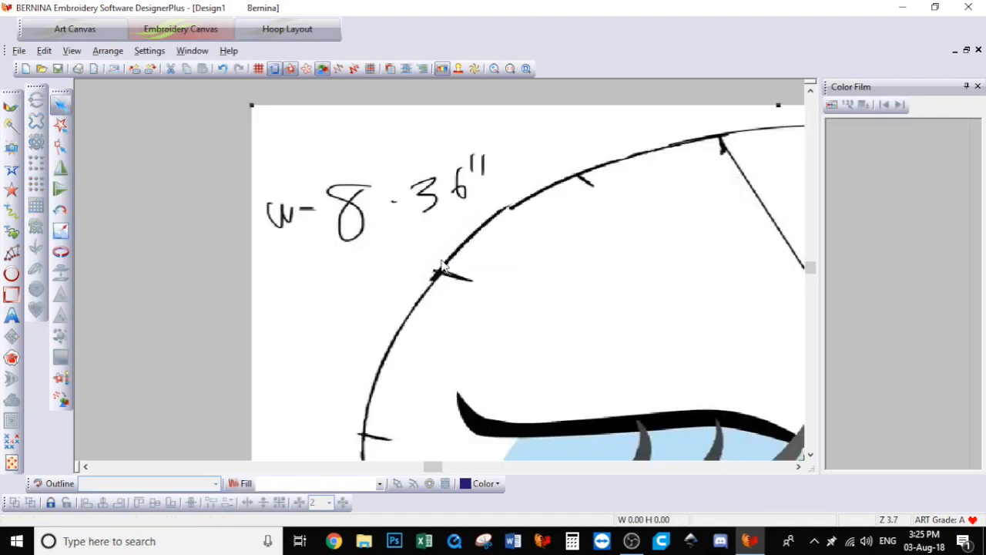
click(494, 69)
right_click(563, 322)
click(61, 103)
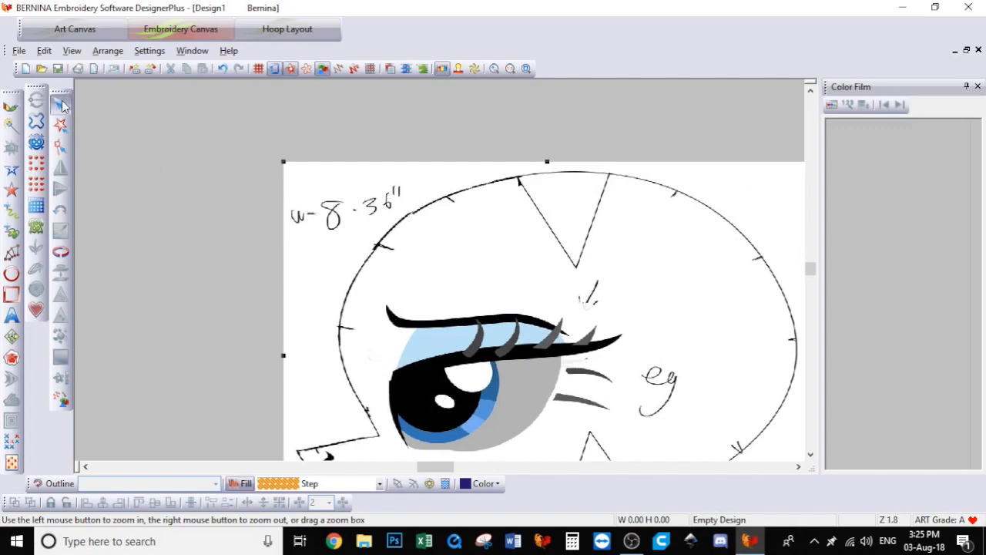
double_click(374, 224)
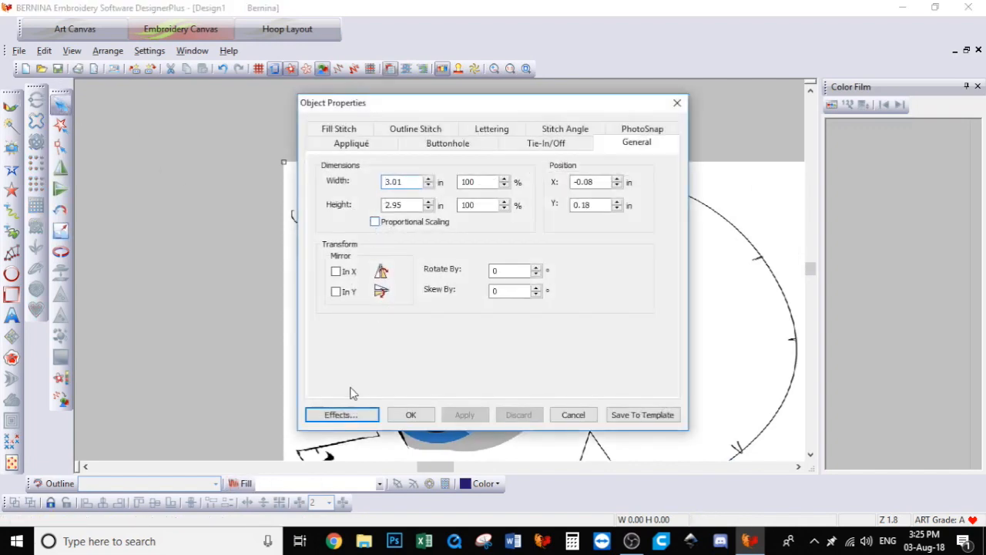
click(374, 224)
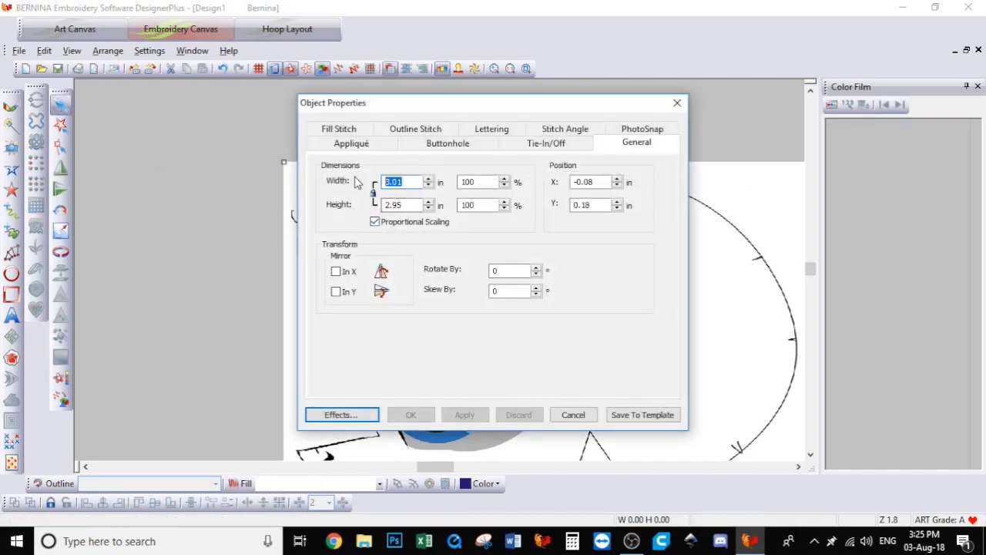
text(8.36)
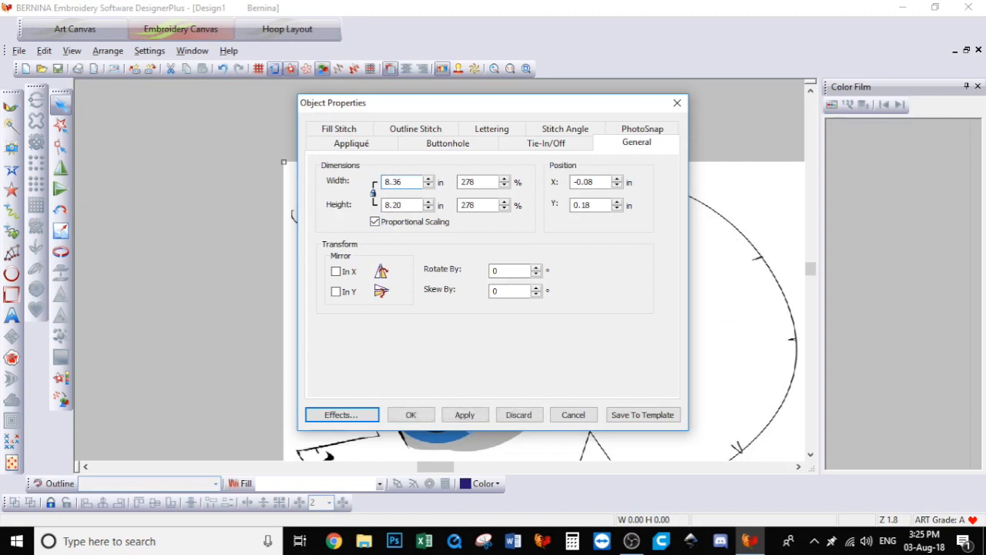
key(Return)
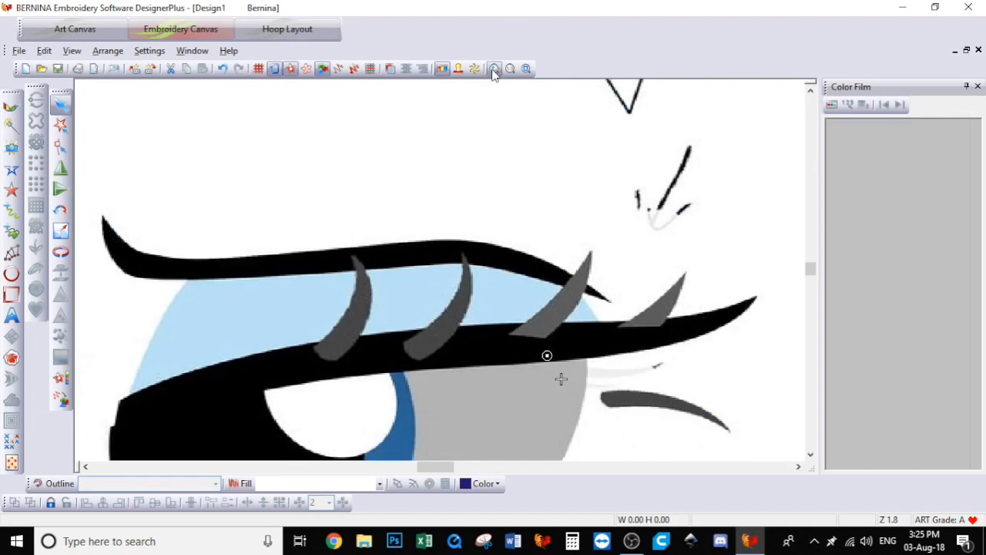
View the resized picture within the hoop and browse the available hoop sizes in the hoop options
click(496, 68)
right_click(439, 269)
right_click(439, 270)
right_click(440, 270)
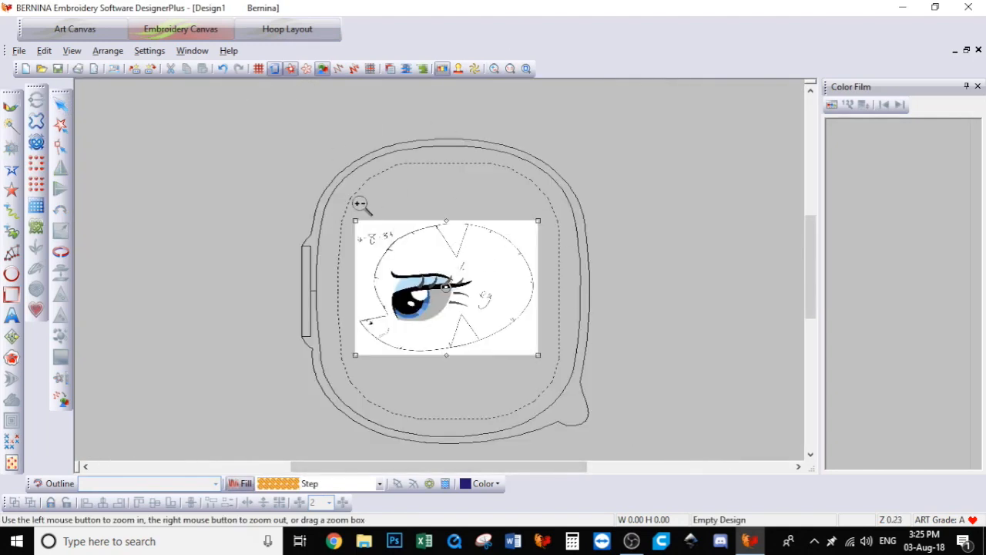
click(61, 104)
click(256, 158)
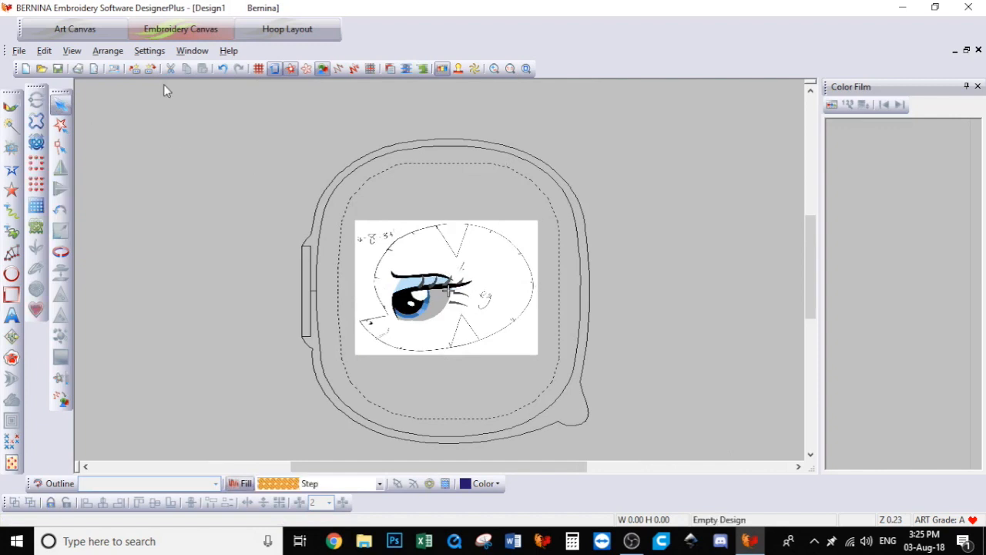
click(72, 50)
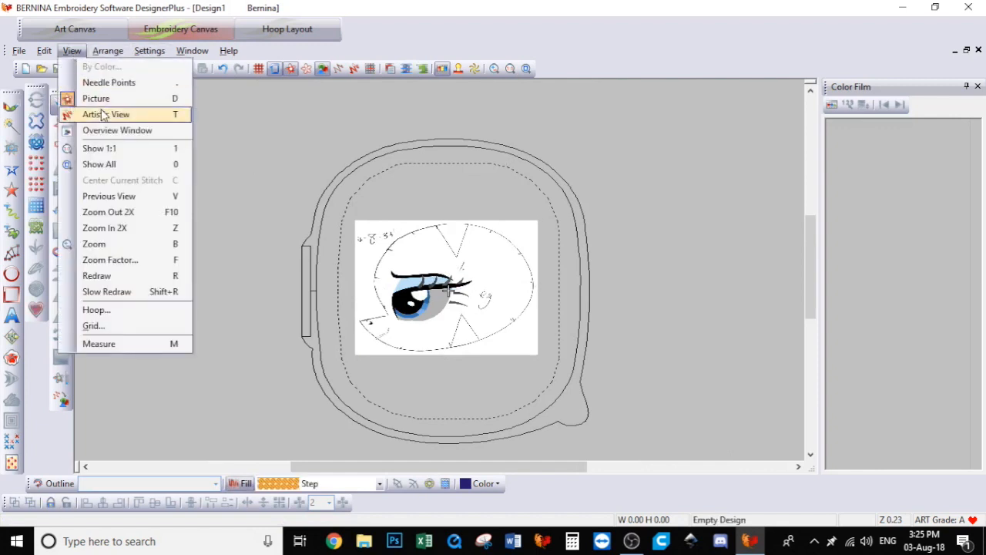
click(97, 311)
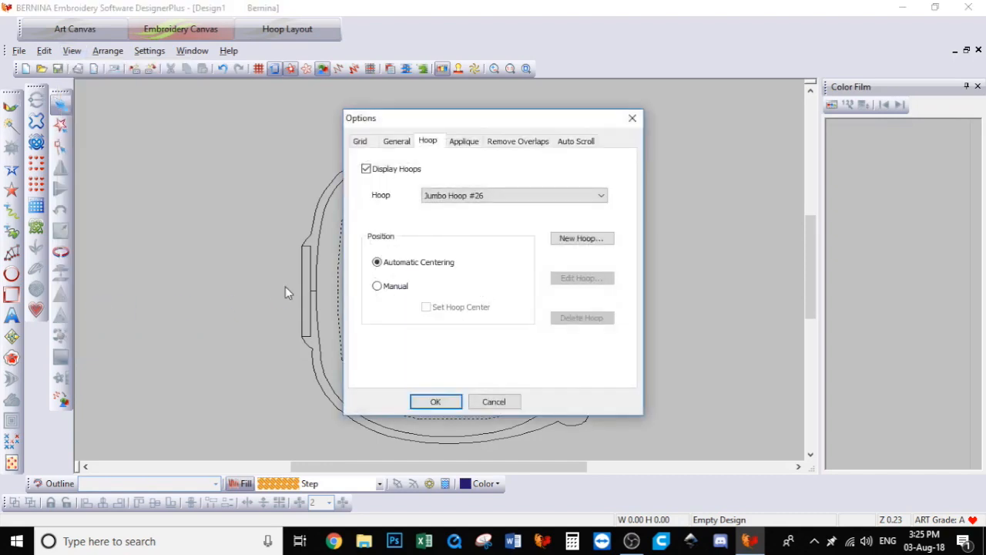
click(485, 195)
drag(600, 323, 594, 392)
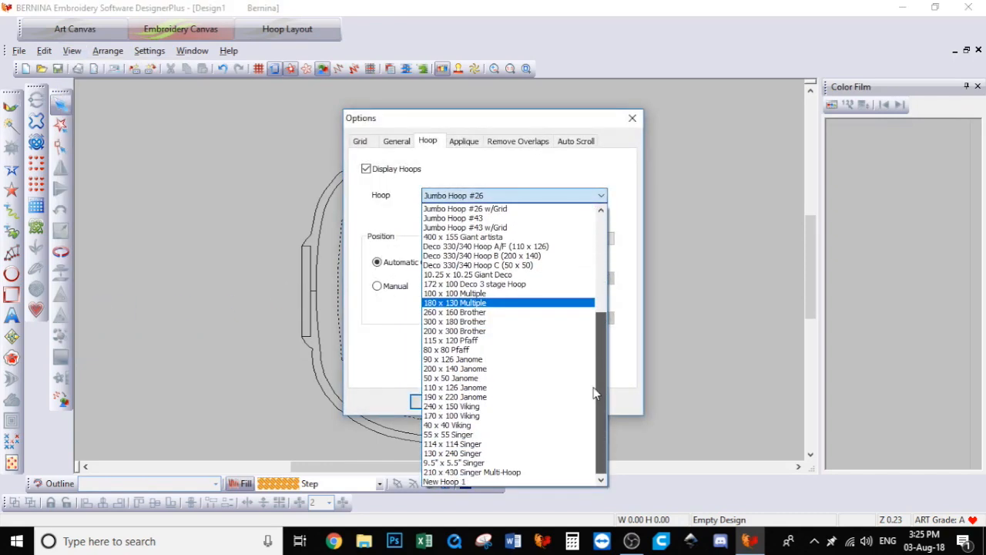
click(551, 159)
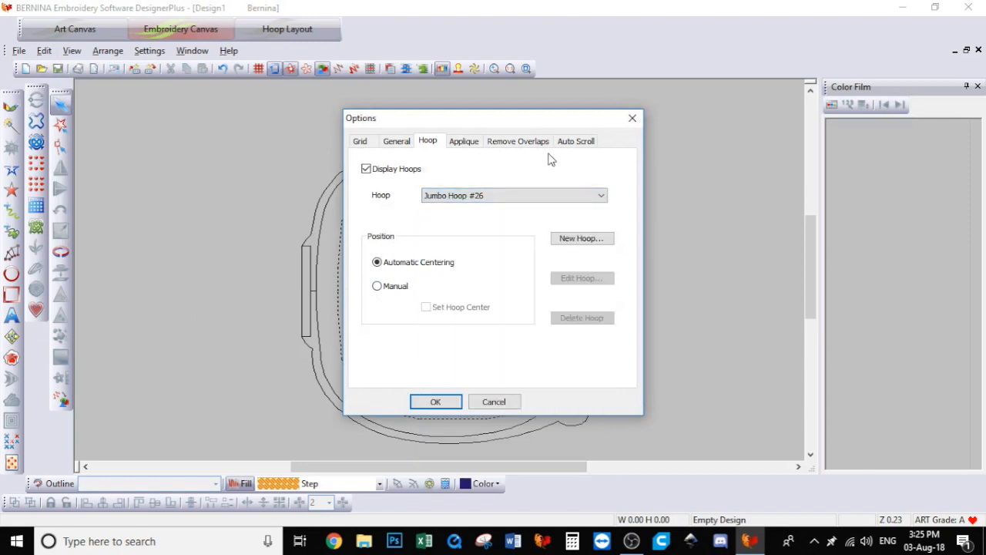
click(486, 402)
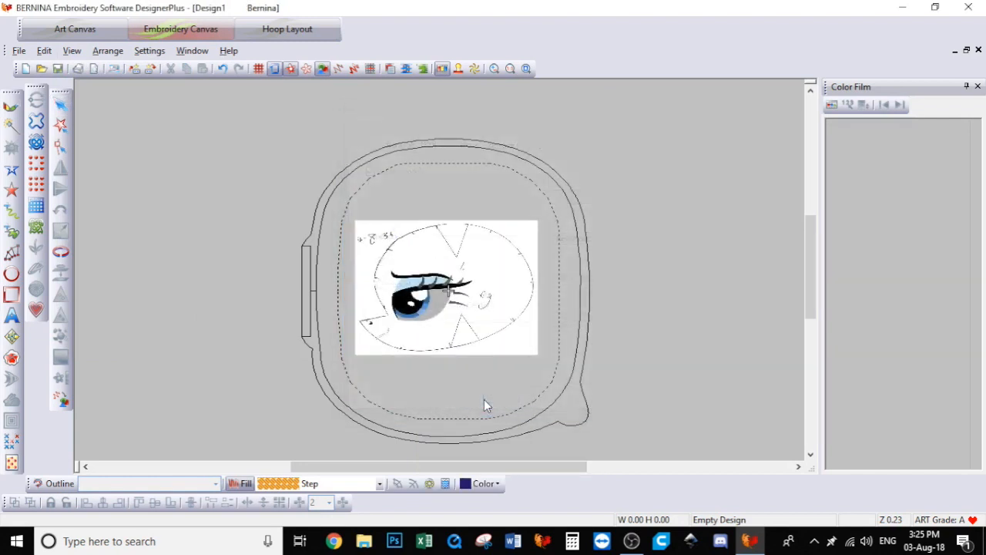
Start digitizing a closed object over the template with a Single outline stitch instead of a fill
click(494, 68)
drag(346, 216, 542, 364)
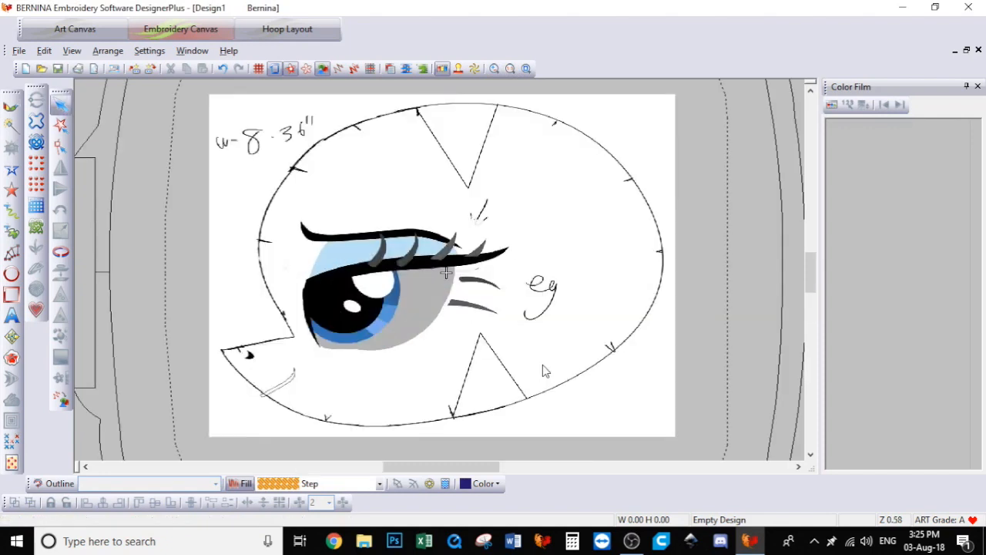
click(10, 191)
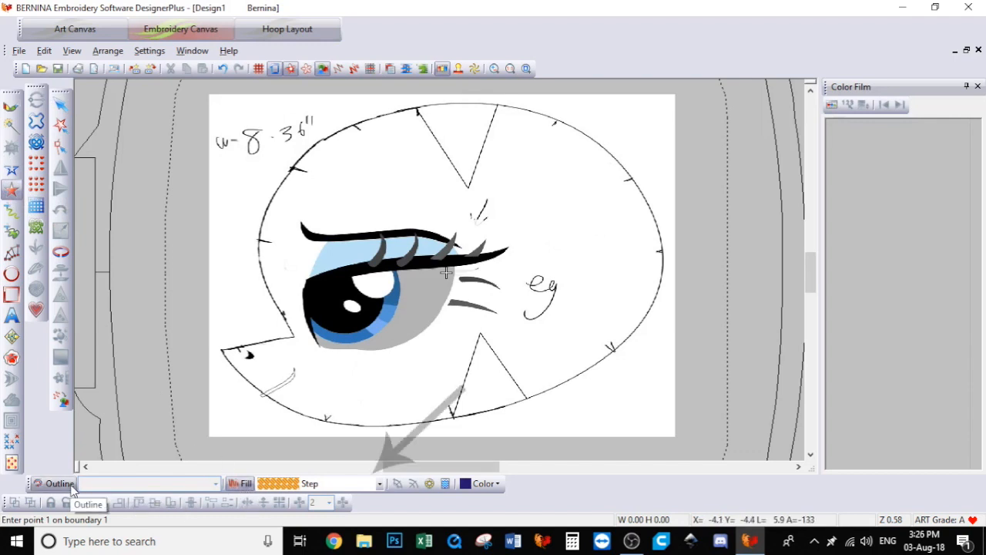
click(309, 485)
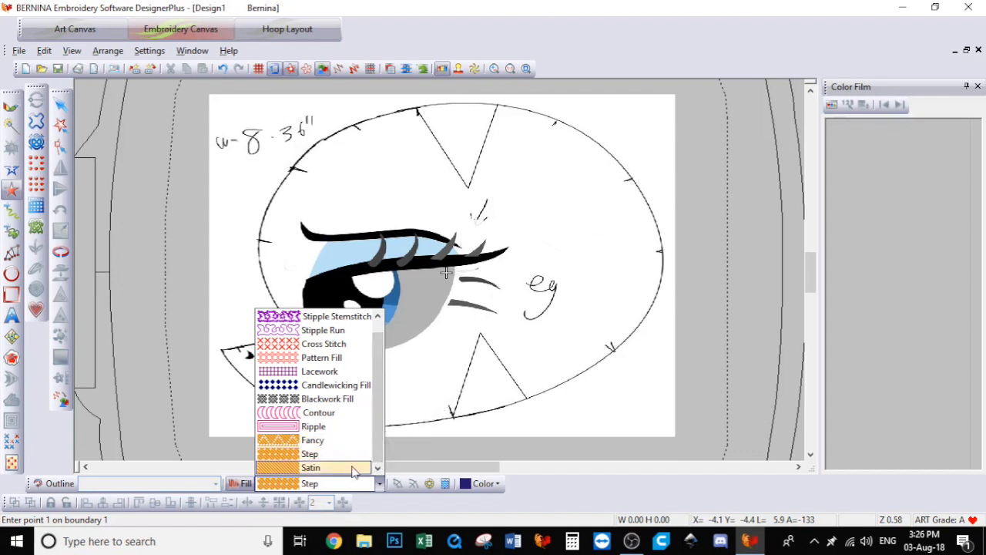
click(199, 487)
click(199, 485)
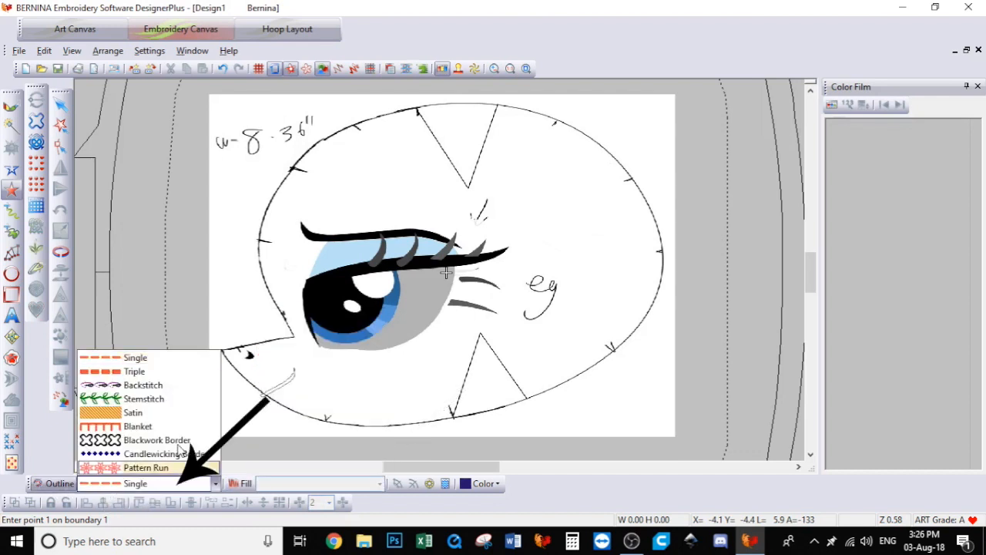
click(152, 359)
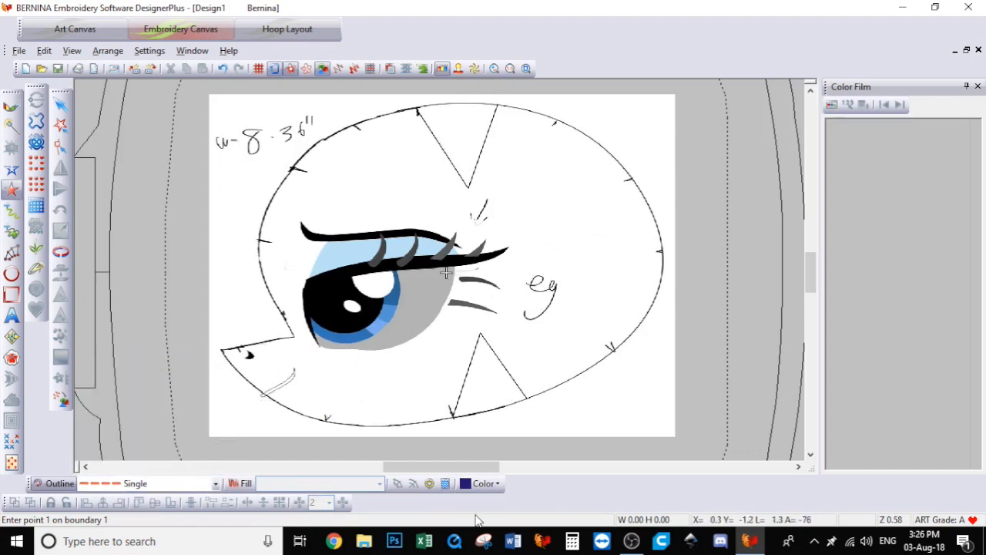
click(473, 488)
click(472, 487)
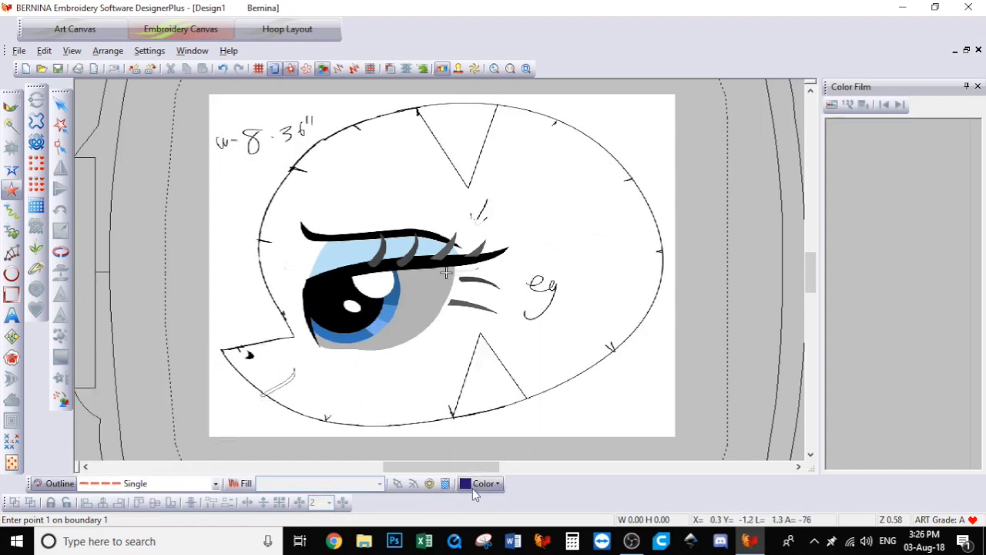
Trace the lower edge of the head outline from the base of the lower dart to the tip of the muzzle
click(494, 69)
drag(181, 268, 363, 422)
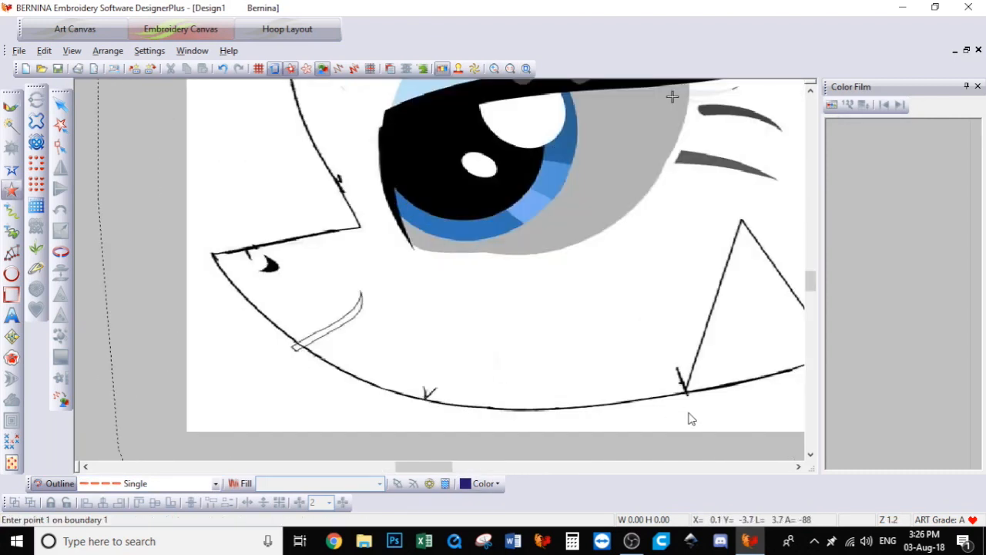
click(685, 394)
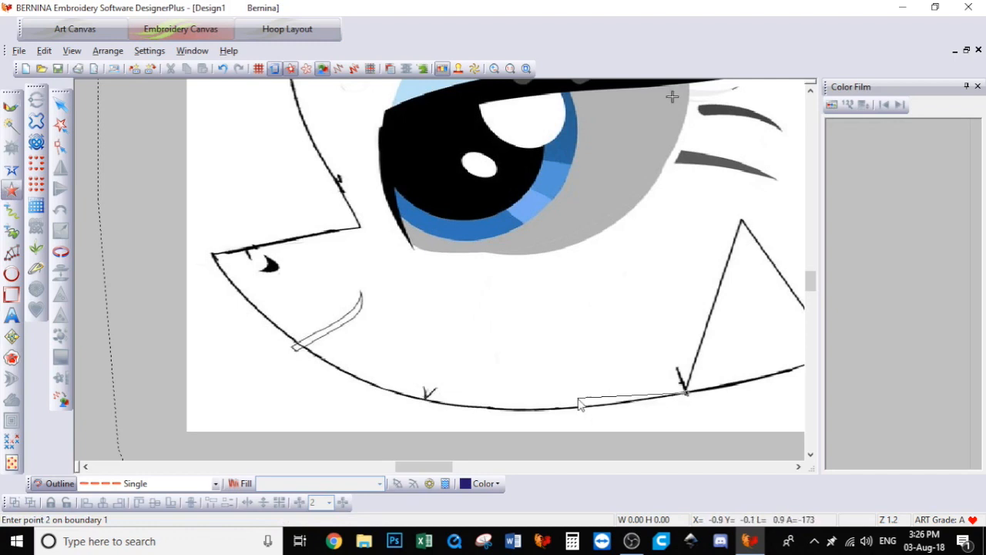
click(577, 408)
click(448, 403)
click(316, 357)
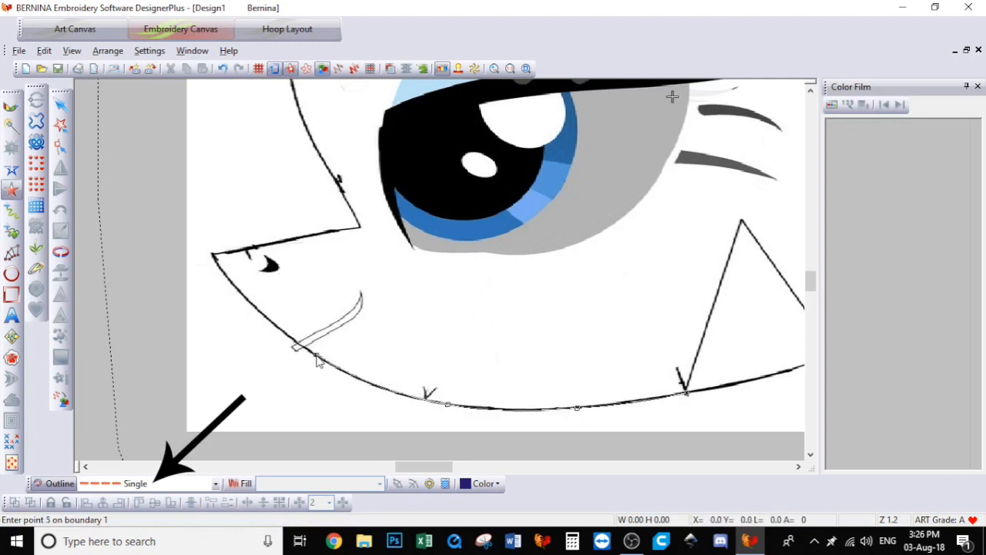
click(214, 256)
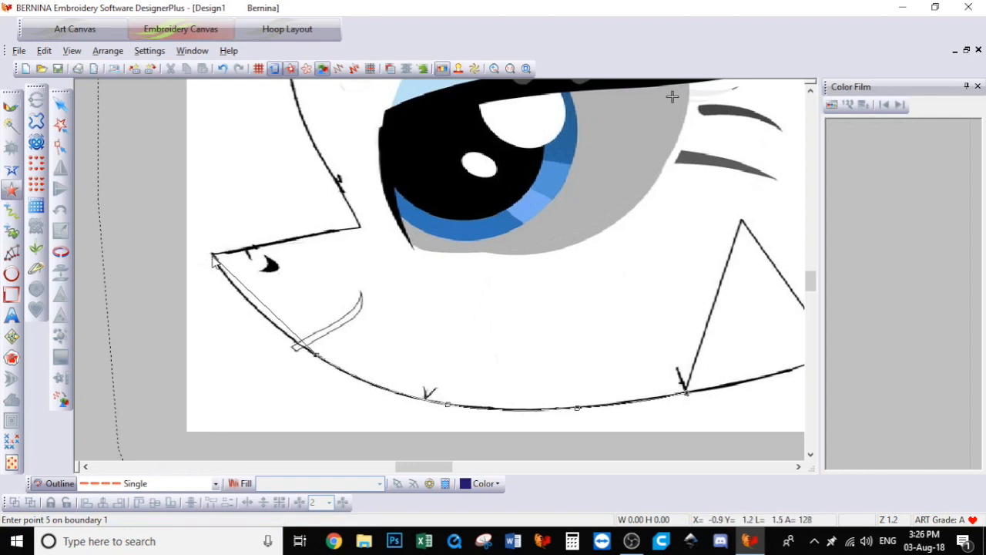
Trace the notch above the muzzle and the curved forehead up to the front base of the upper dart
click(361, 226)
click(314, 148)
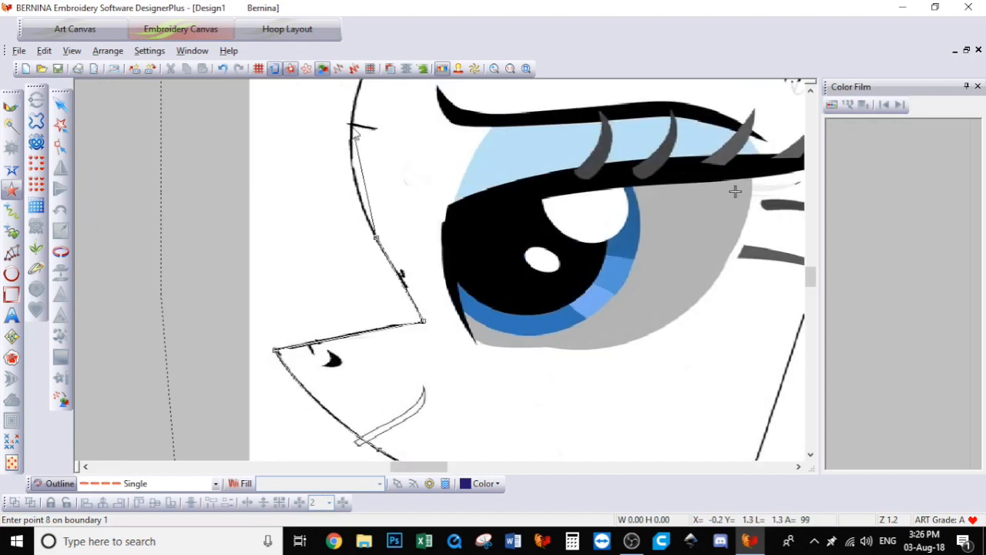
right_click(352, 129)
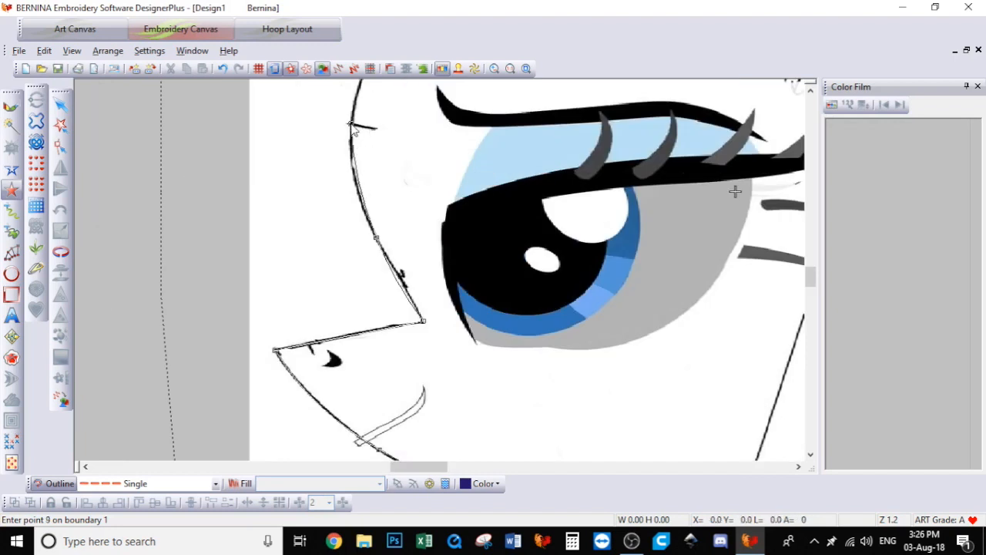
right_click(412, 142)
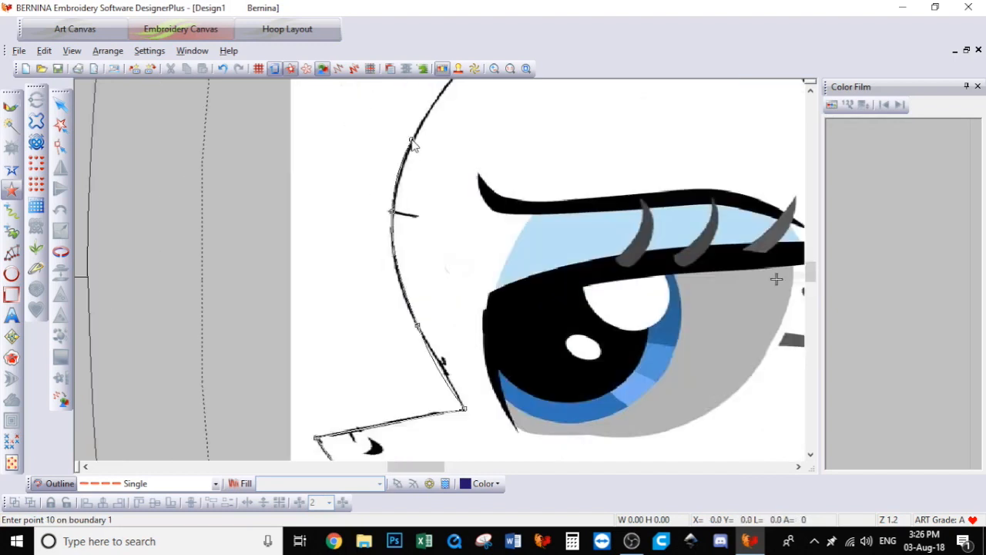
right_click(467, 145)
right_click(548, 151)
click(682, 120)
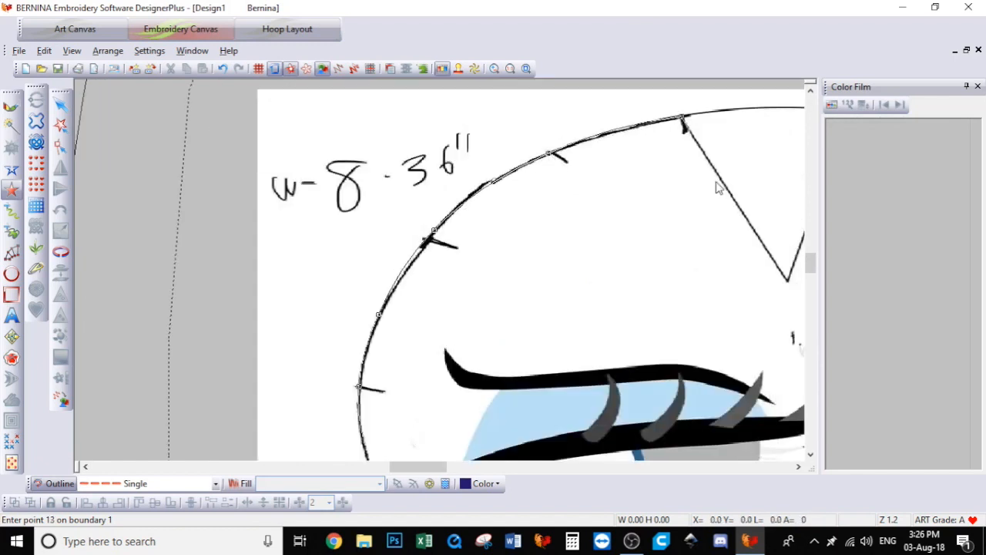
Trace the upper dart and the rounded back of the head down to the notch mark before the lower dart
click(619, 270)
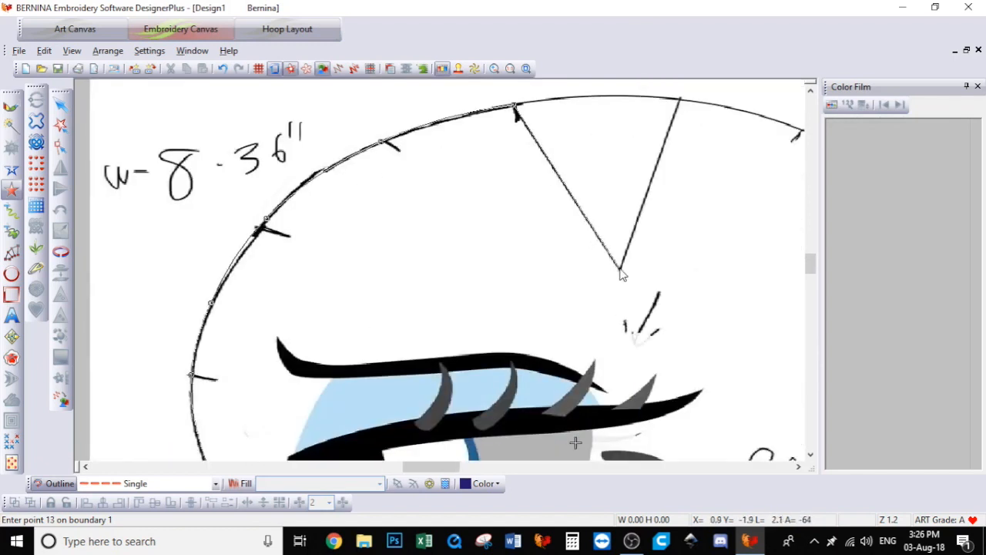
click(681, 100)
right_click(740, 110)
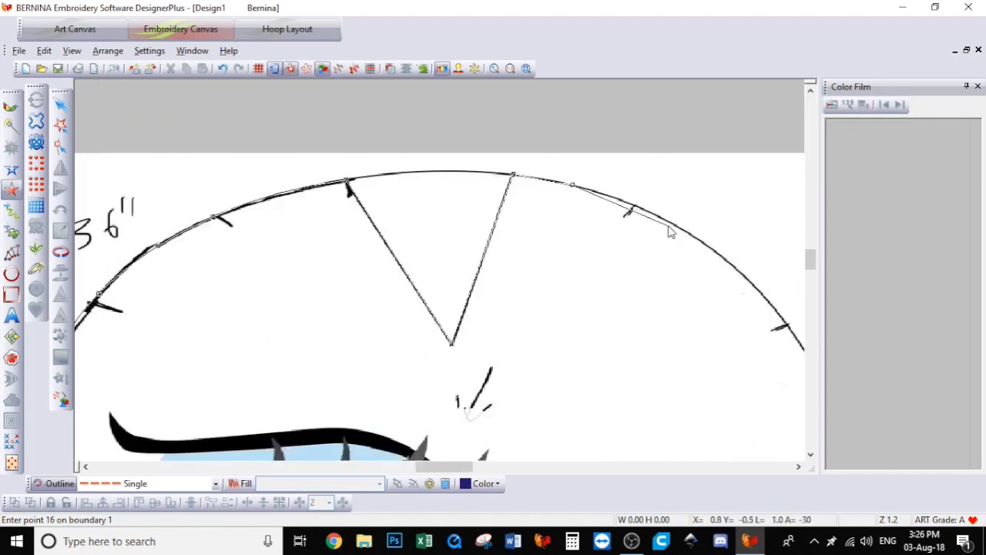
right_click(667, 223)
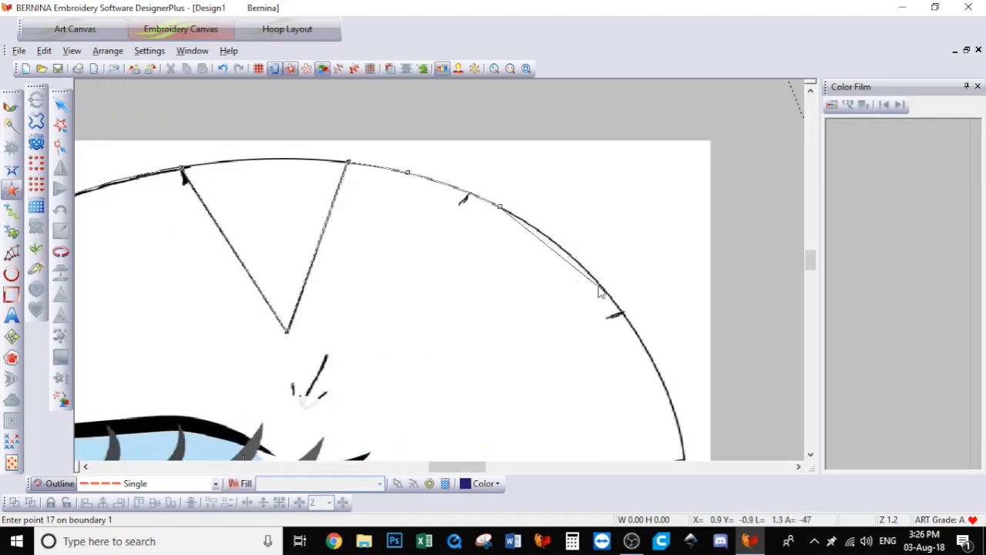
right_click(603, 285)
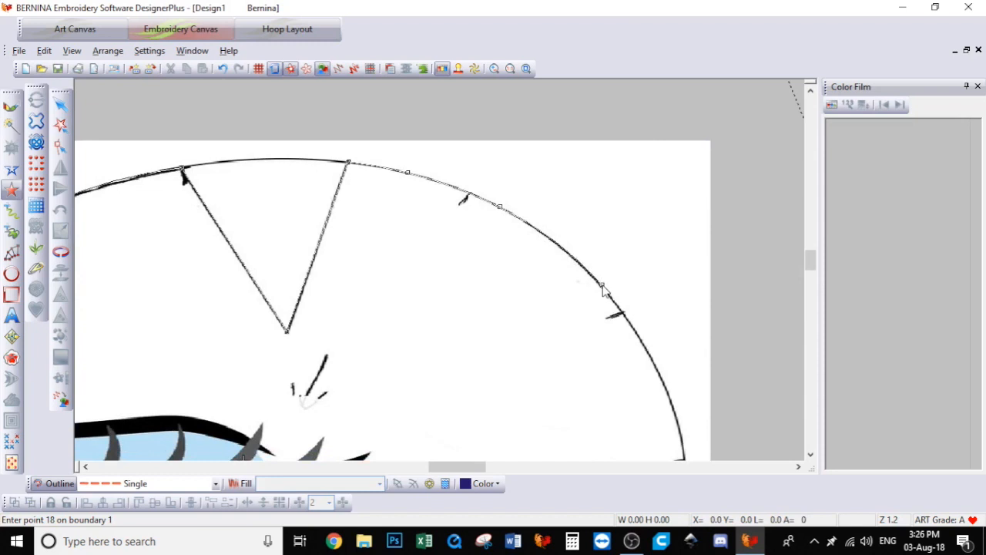
right_click(659, 371)
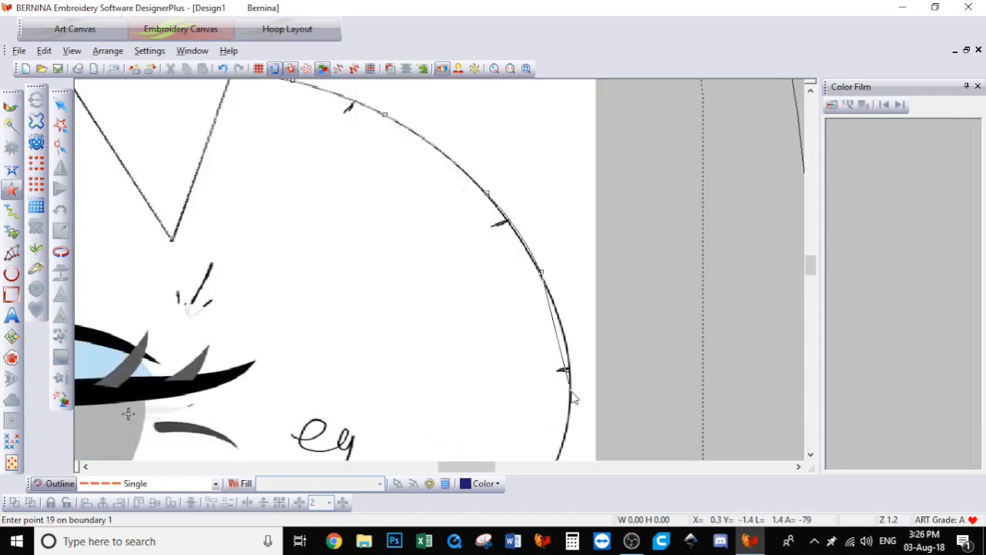
right_click(577, 399)
right_click(473, 416)
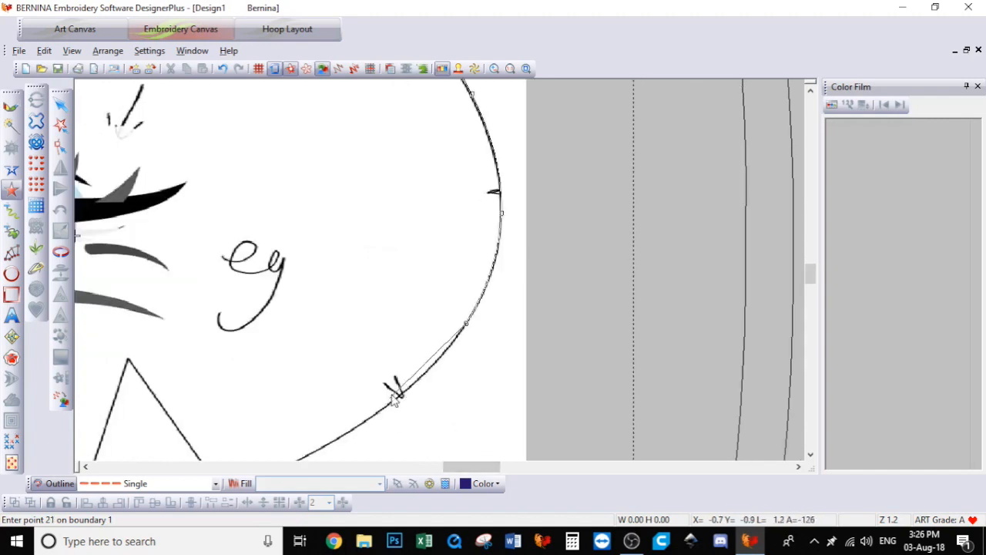
right_click(391, 403)
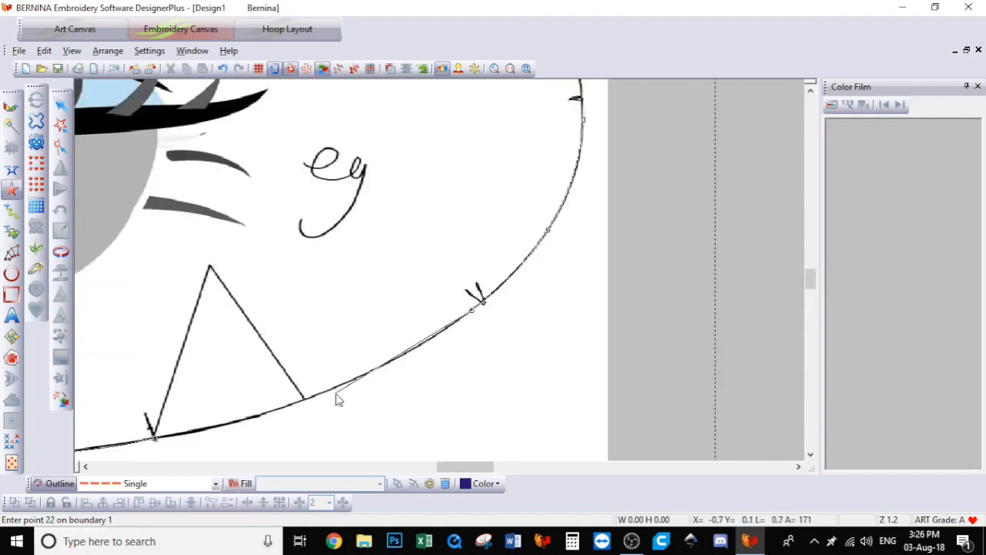
Trace the lower dart back to the starting point and close the head outline
right_click(304, 400)
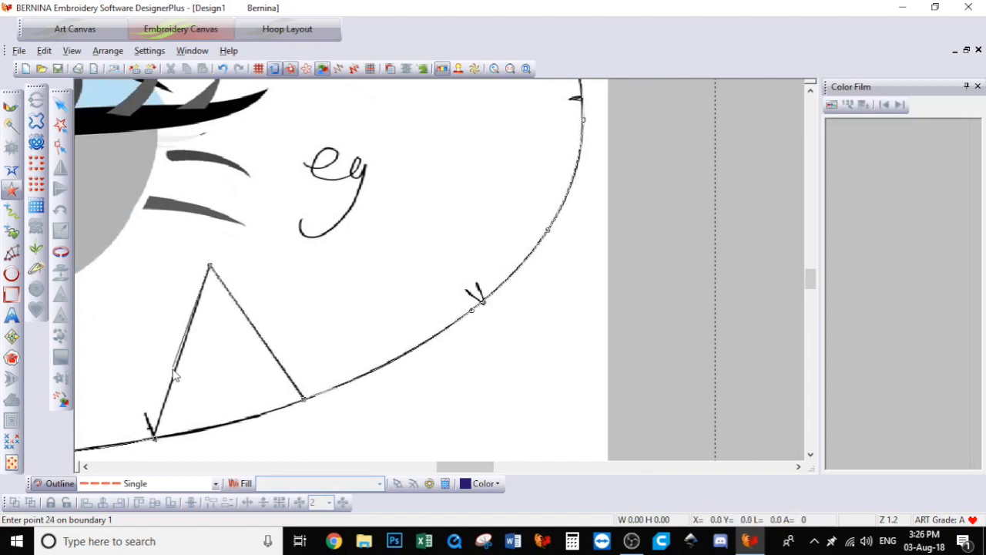
right_click(152, 437)
key(Return)
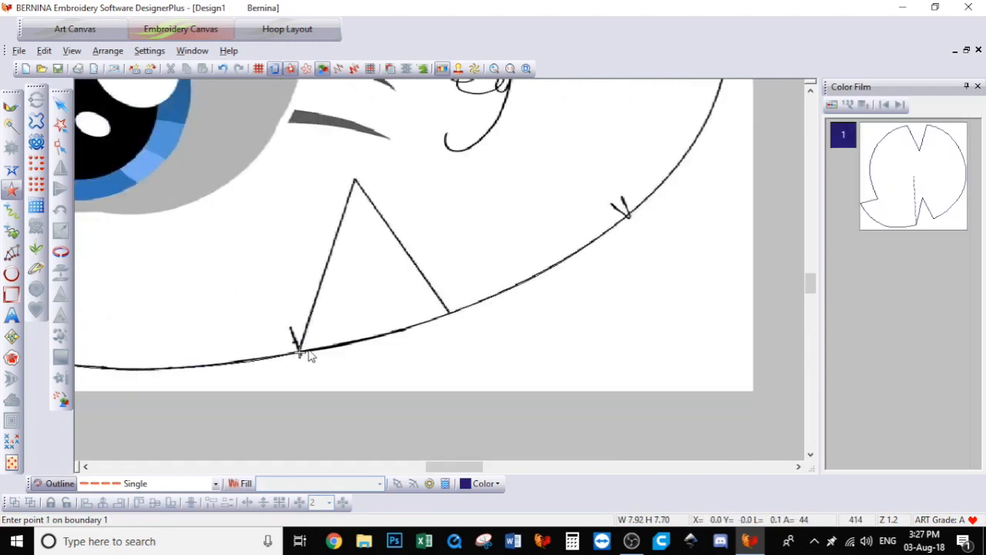
Examine the whole head outline against the template and check its stitch properties
drag(453, 471, 436, 471)
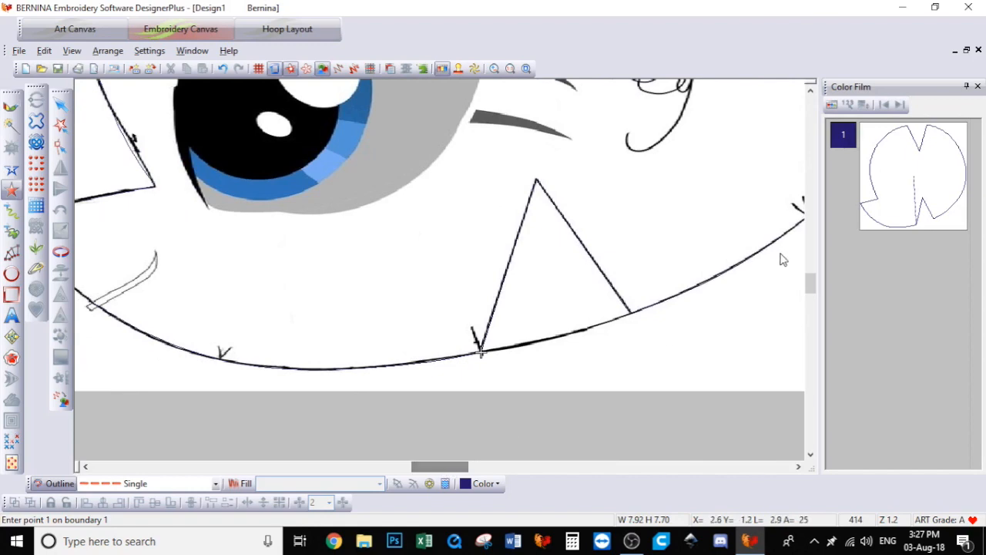
drag(810, 282, 811, 268)
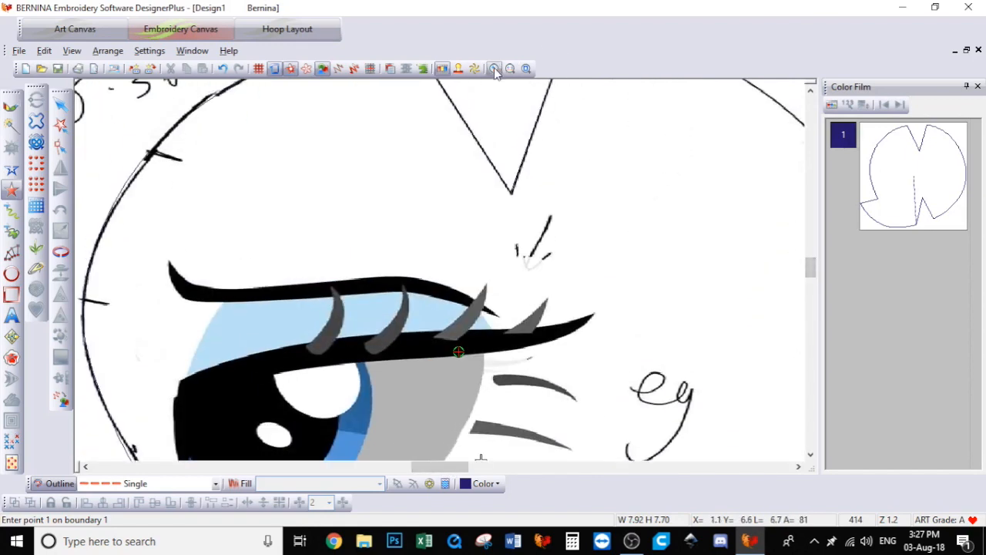
click(494, 68)
right_click(440, 270)
drag(811, 262, 811, 270)
click(925, 183)
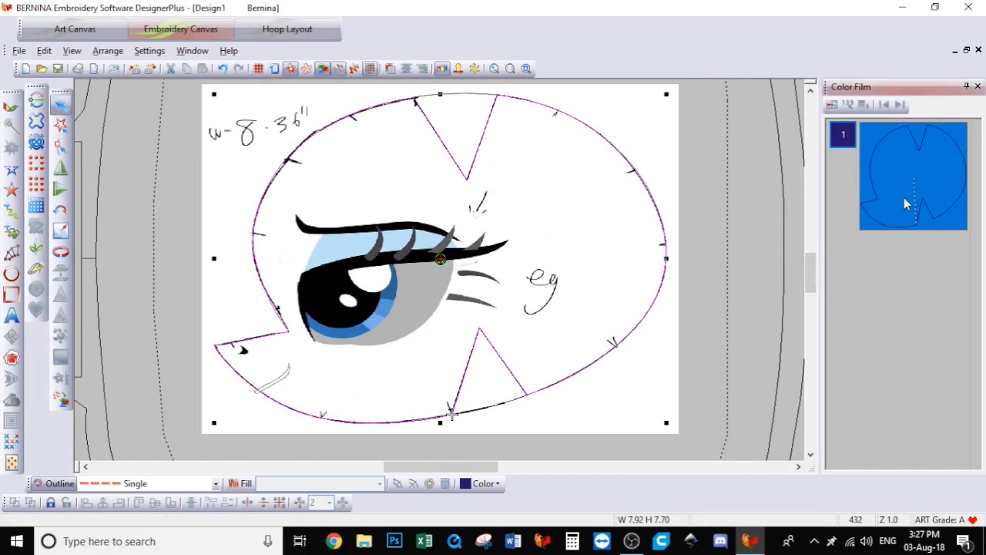
click(717, 214)
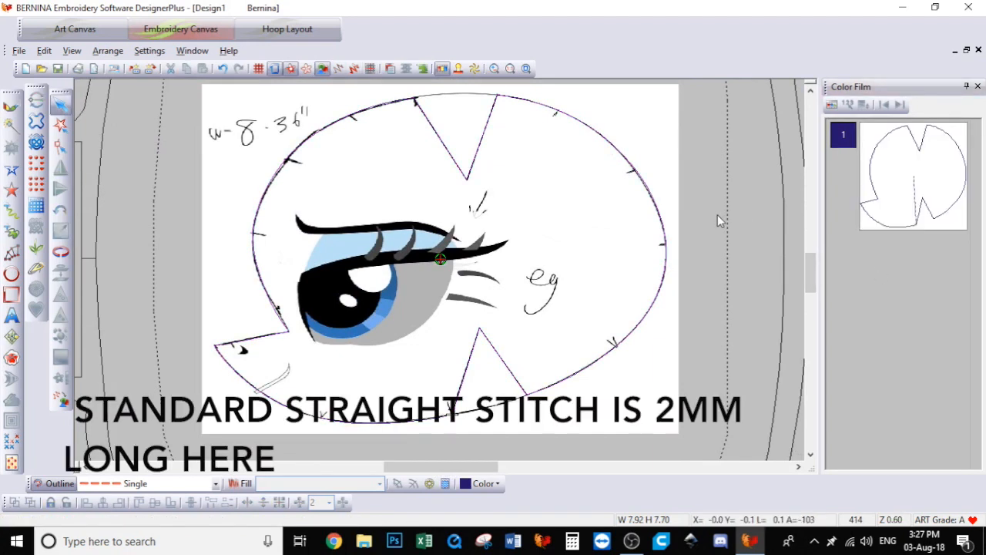
double_click(630, 166)
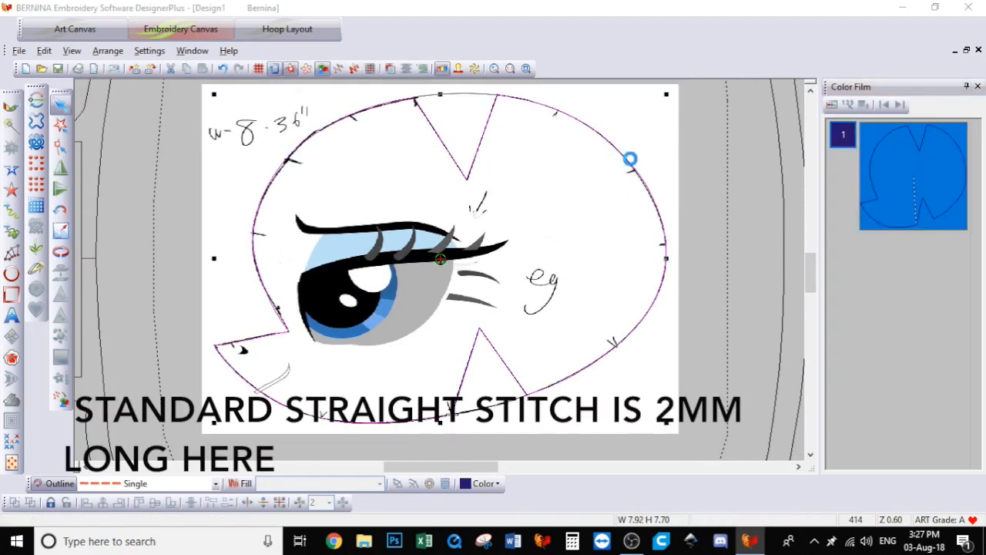
double_click(420, 204)
click(416, 415)
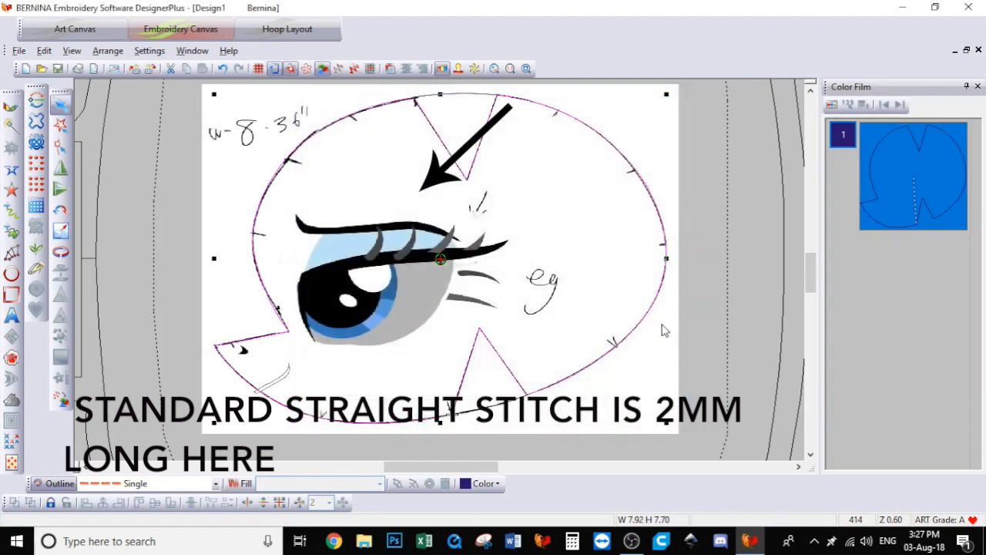
click(701, 308)
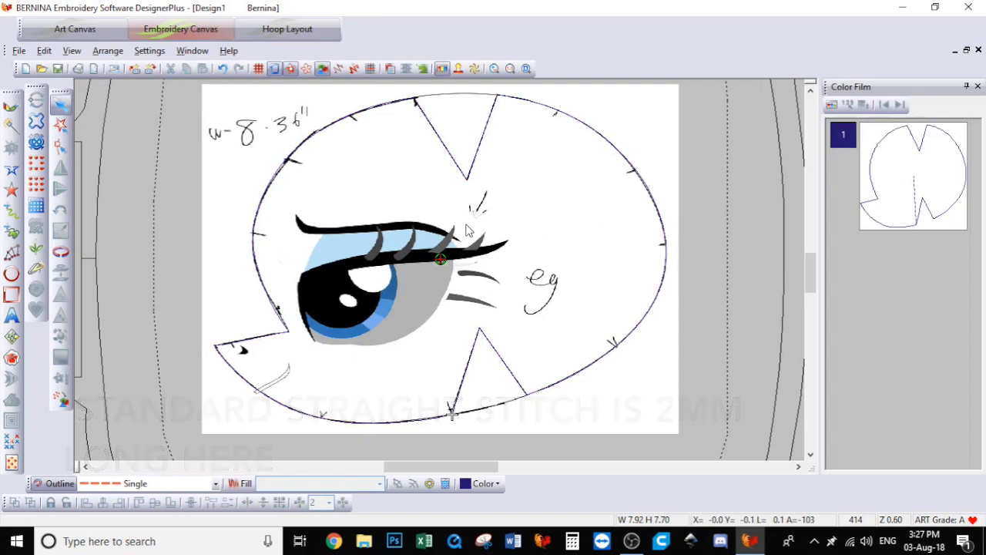
Start a closed object at the muzzle with a Step fill instead of an outline, in grey thread
click(495, 69)
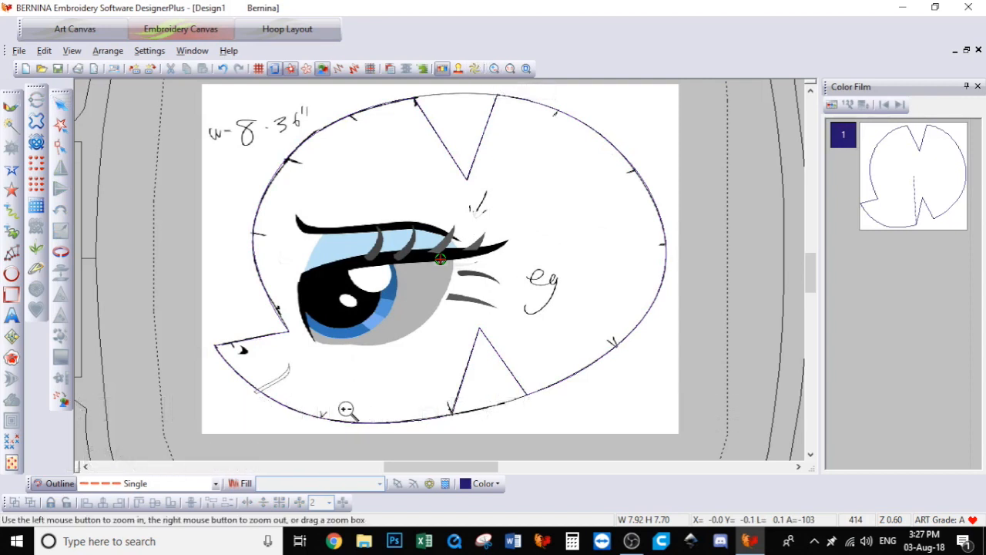
drag(209, 322, 310, 412)
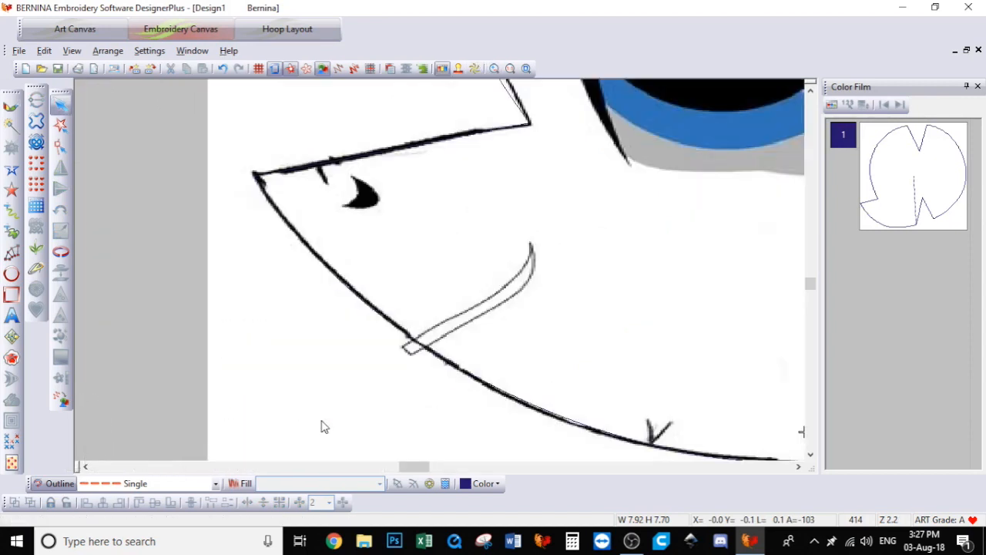
click(12, 190)
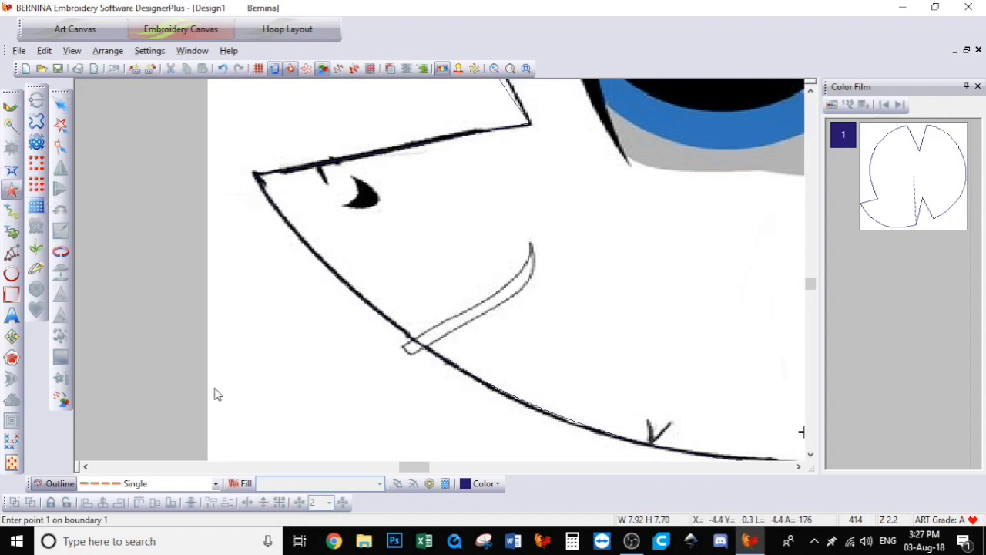
click(240, 487)
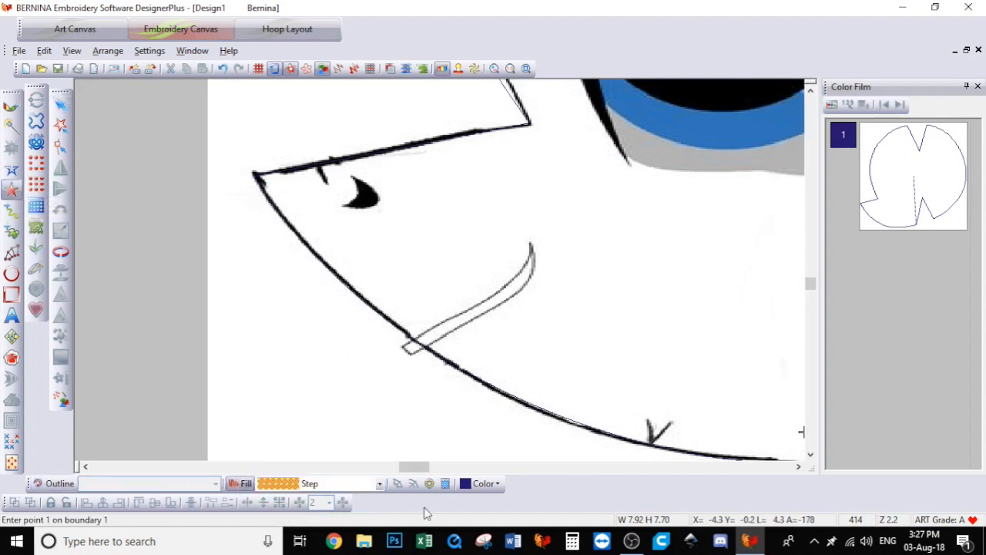
click(484, 484)
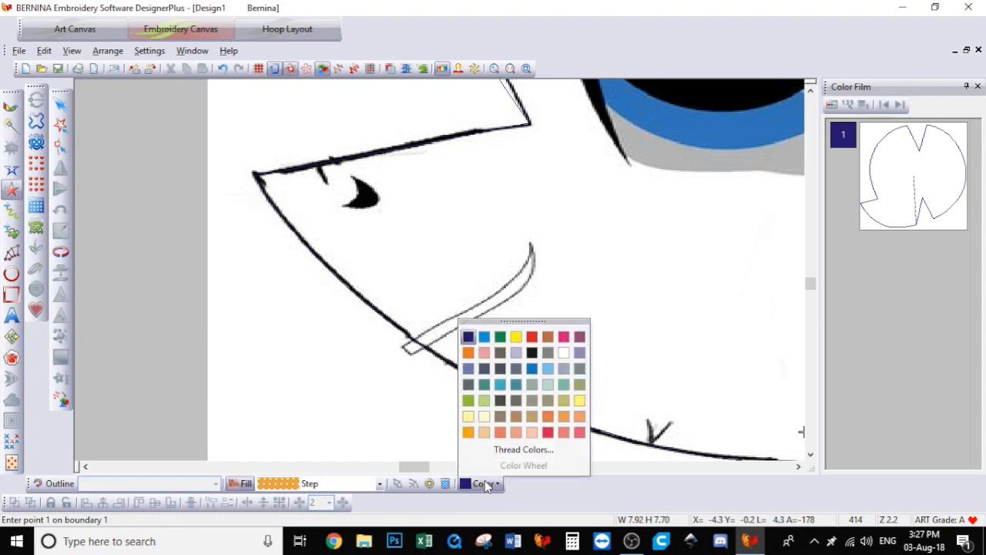
click(547, 353)
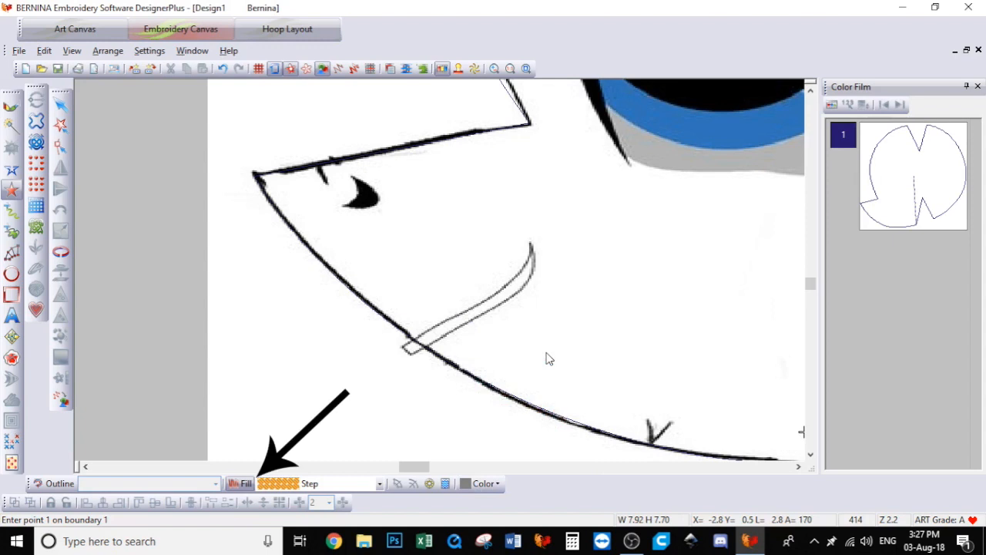
Trace the mouth line as a closed filled shape, extending its open end slightly past the head outline
click(398, 347)
click(438, 324)
click(493, 296)
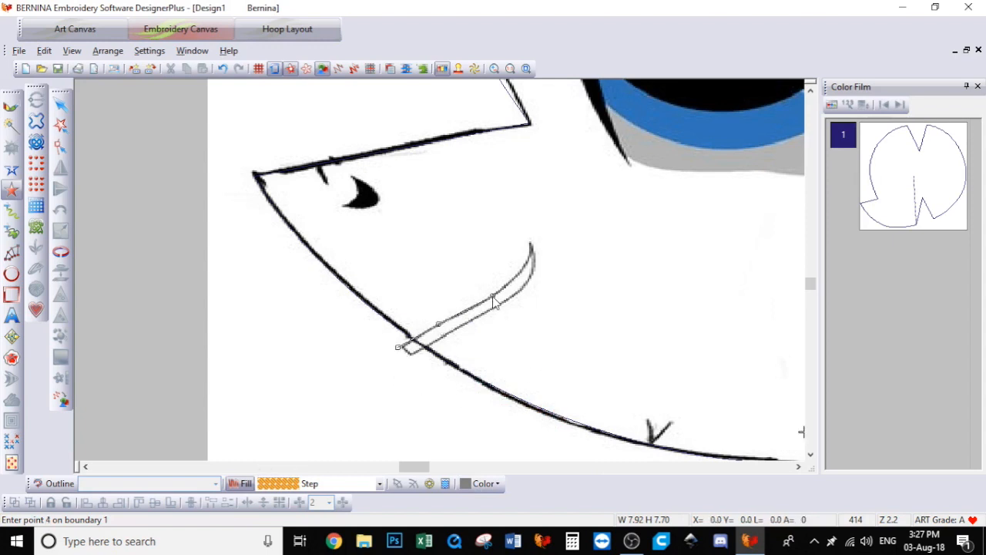
click(525, 265)
click(530, 242)
click(530, 276)
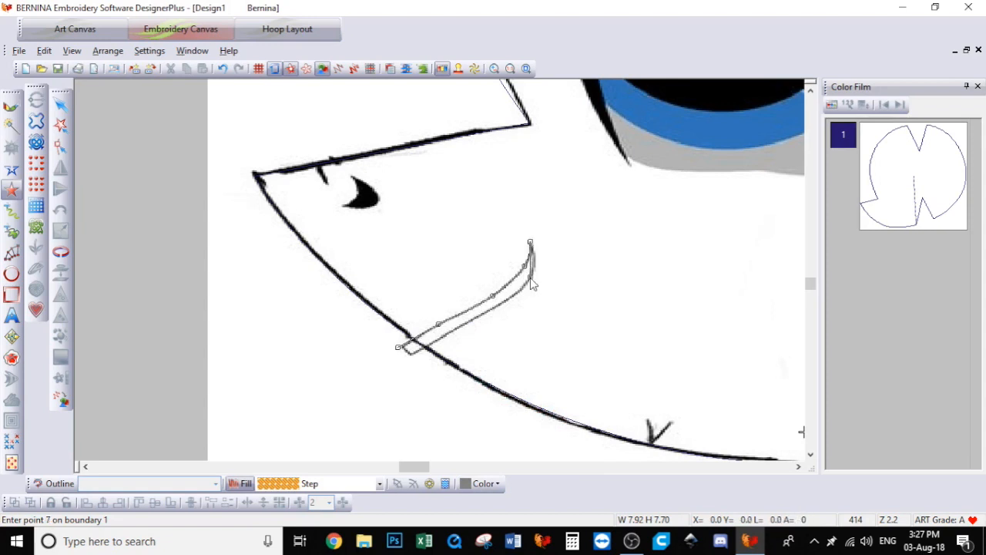
click(499, 305)
click(438, 339)
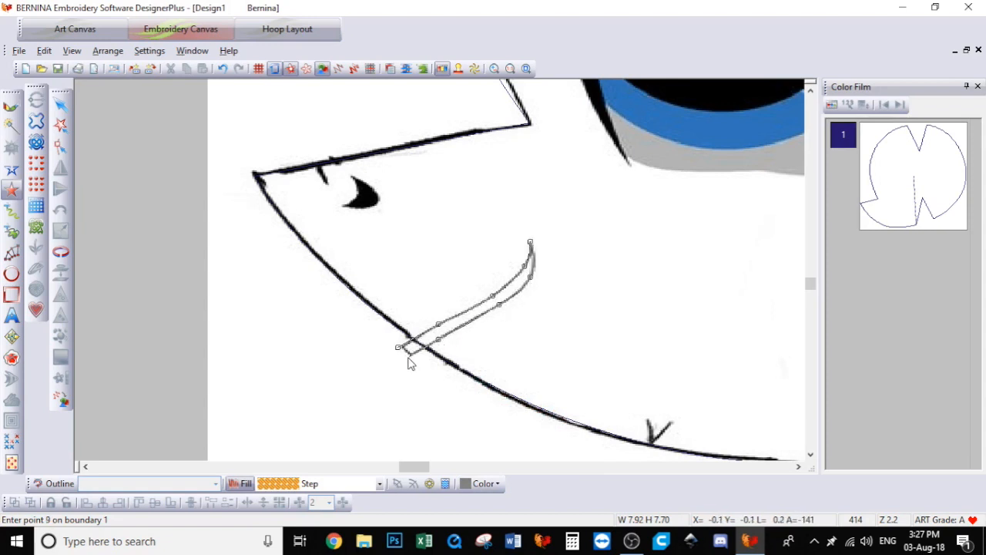
click(406, 343)
key(Return)
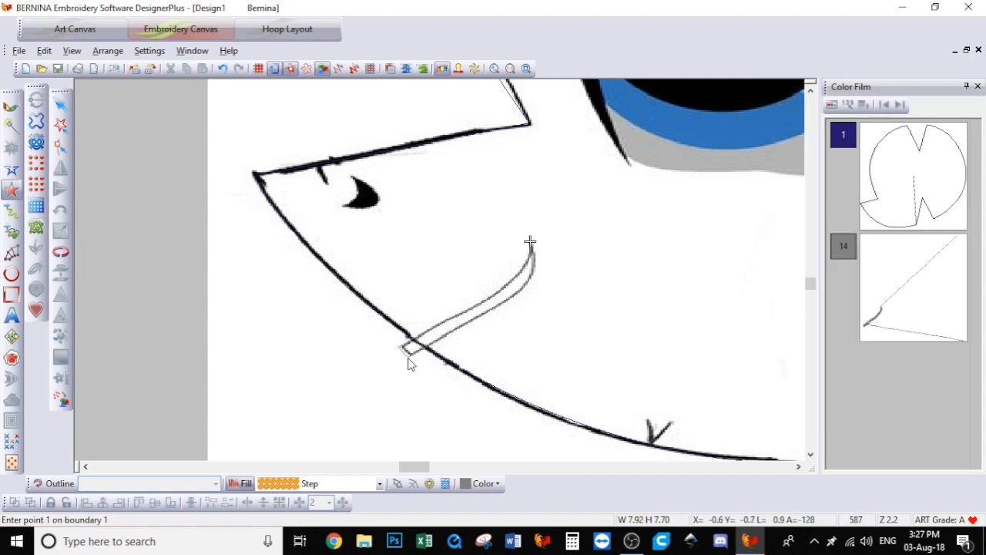
Digitize the crescent-shaped nostril above the mouth as a closed filled shape through its two tips and outer edge
click(341, 205)
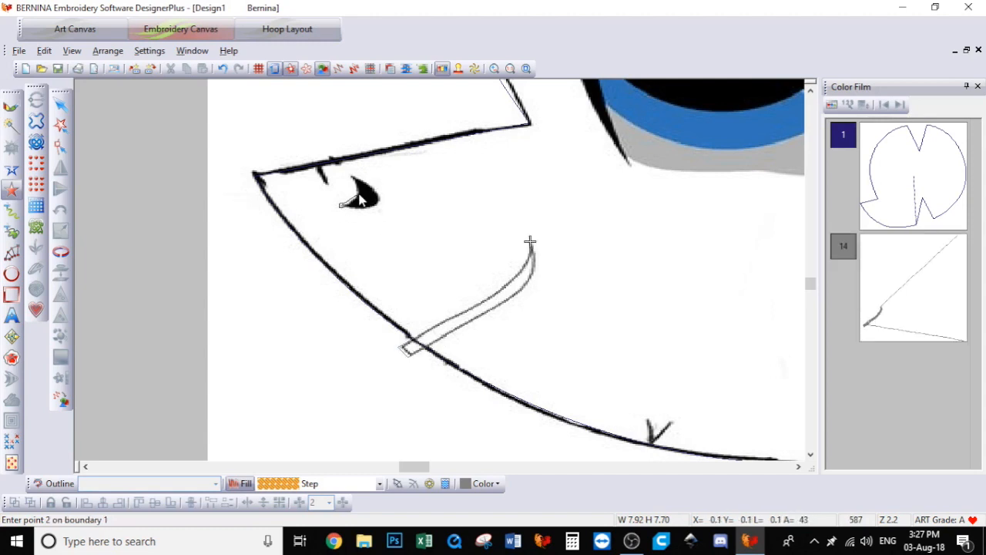
click(350, 175)
click(377, 200)
key(Return)
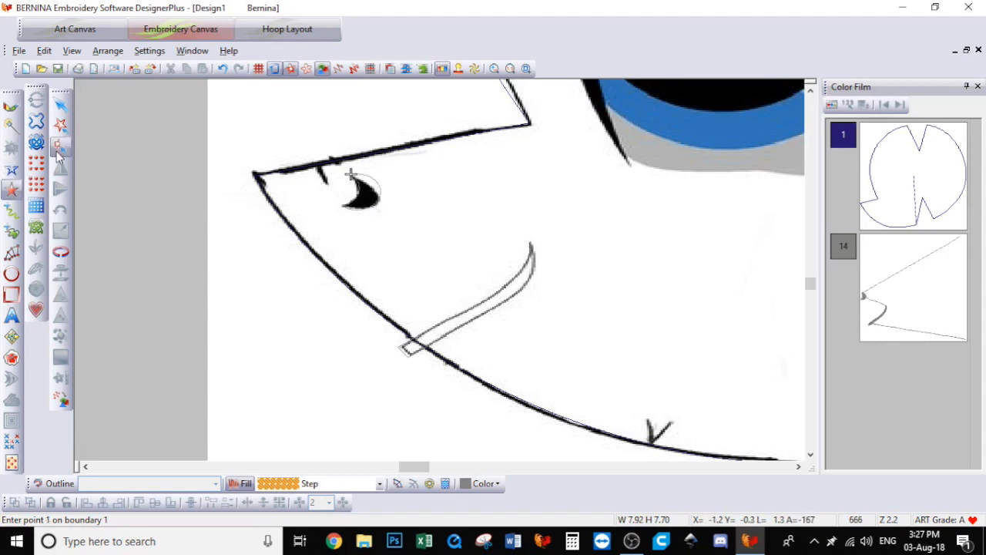
Reshape the nostril's outer curve to match the template and move its stitching start point to the lower tip
click(60, 151)
click(494, 69)
drag(326, 154, 425, 229)
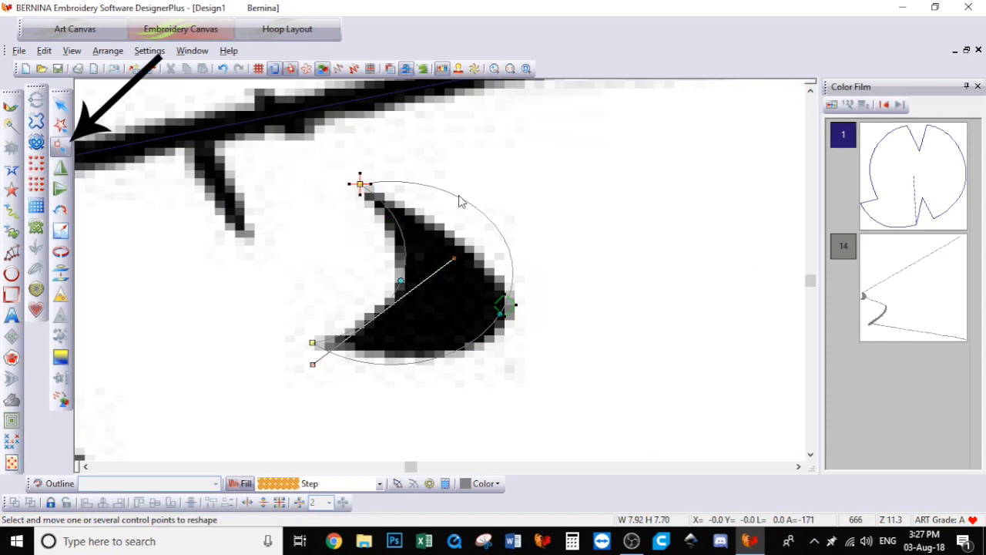
drag(461, 199, 452, 235)
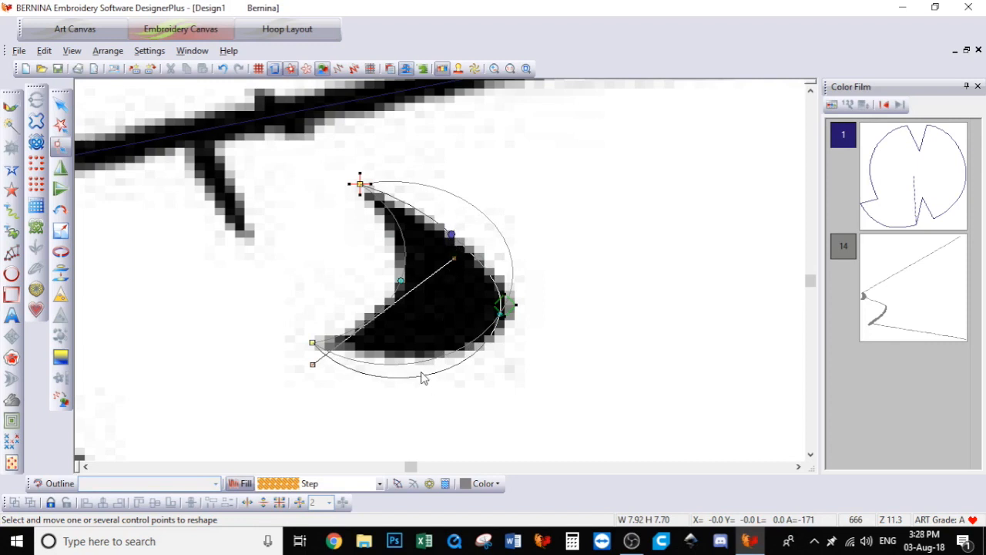
drag(421, 376, 421, 354)
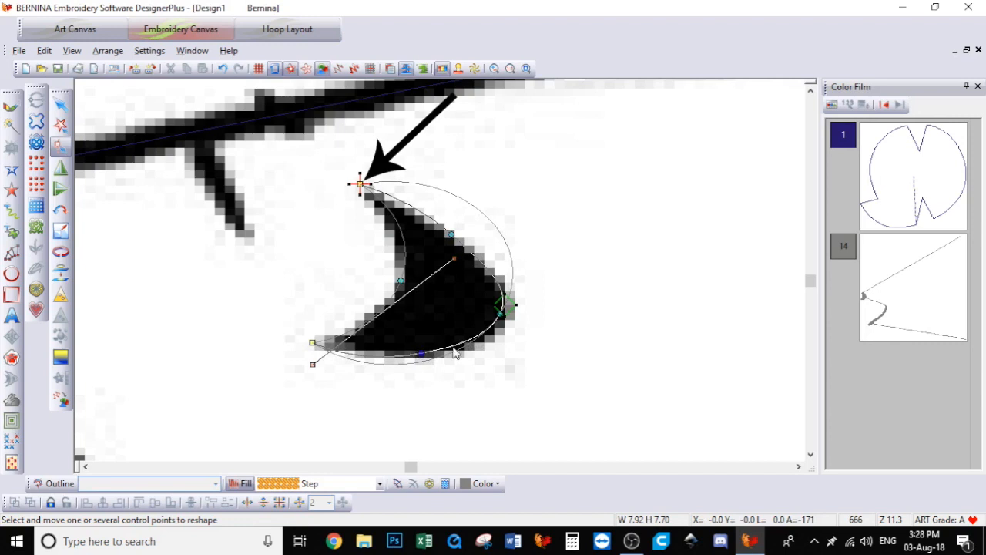
click(506, 317)
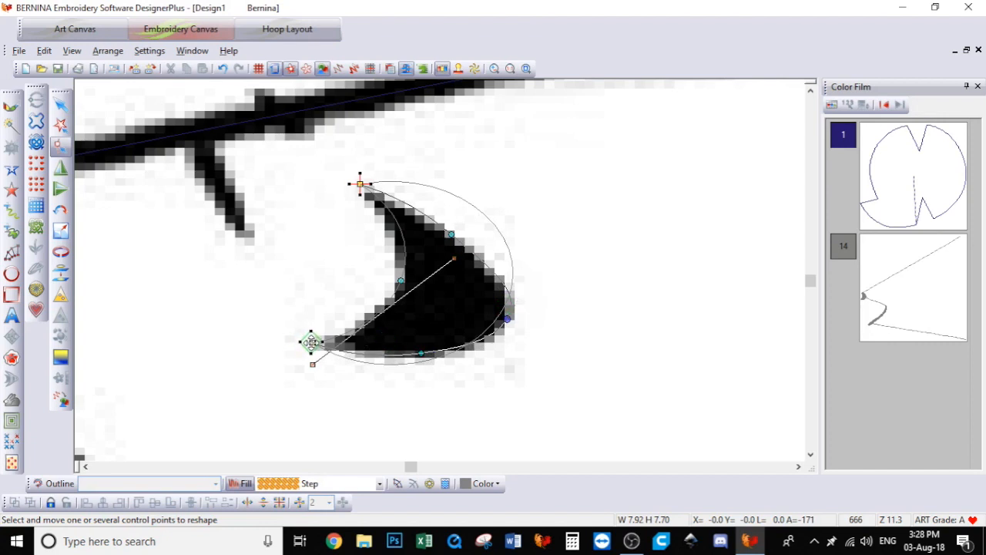
click(311, 342)
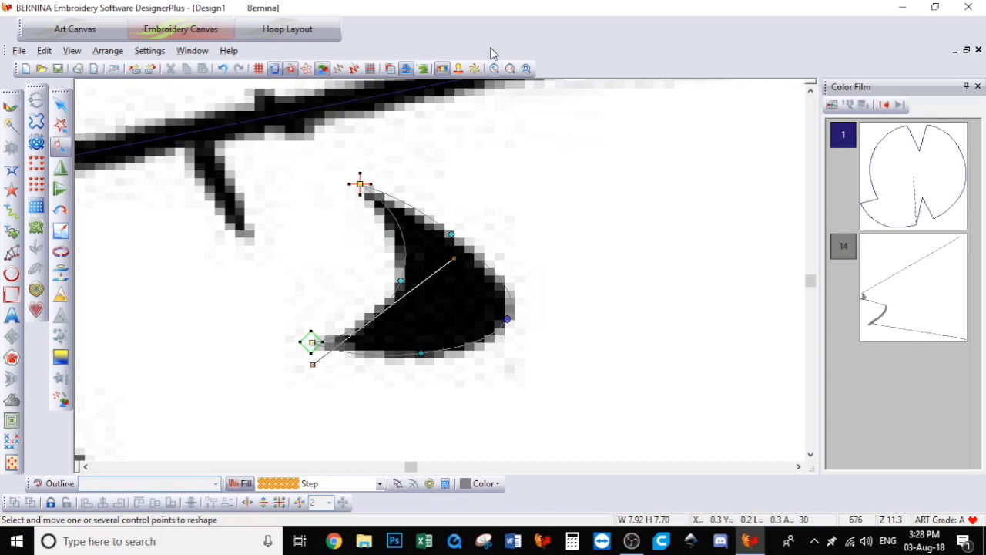
Change the fill of both the nostril and the mouth shape to Satin
click(494, 68)
right_click(440, 272)
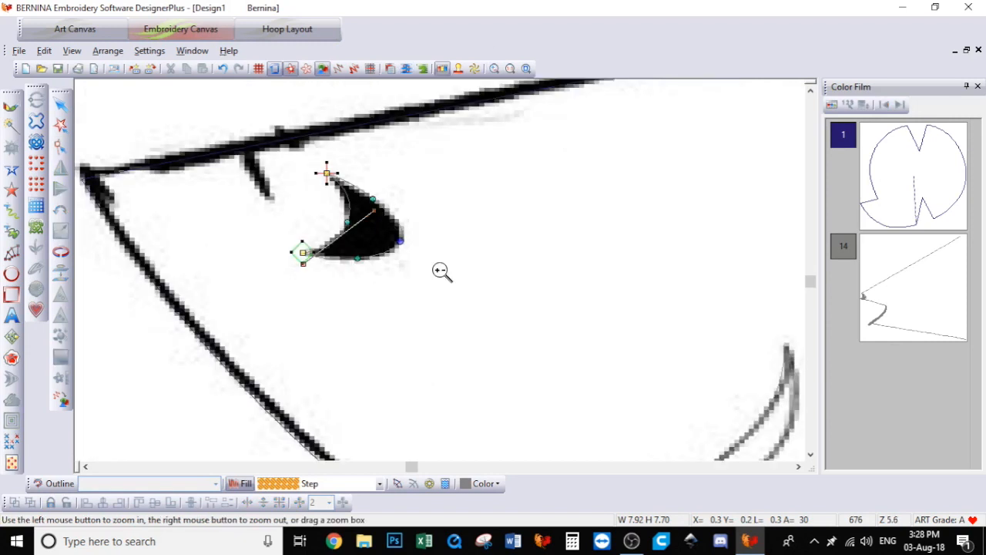
right_click(441, 271)
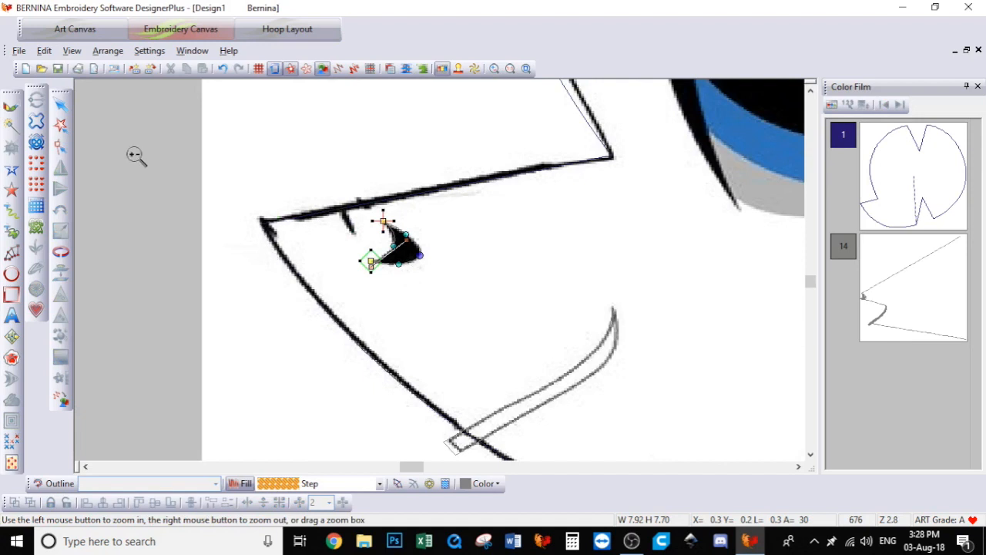
click(62, 102)
click(378, 260)
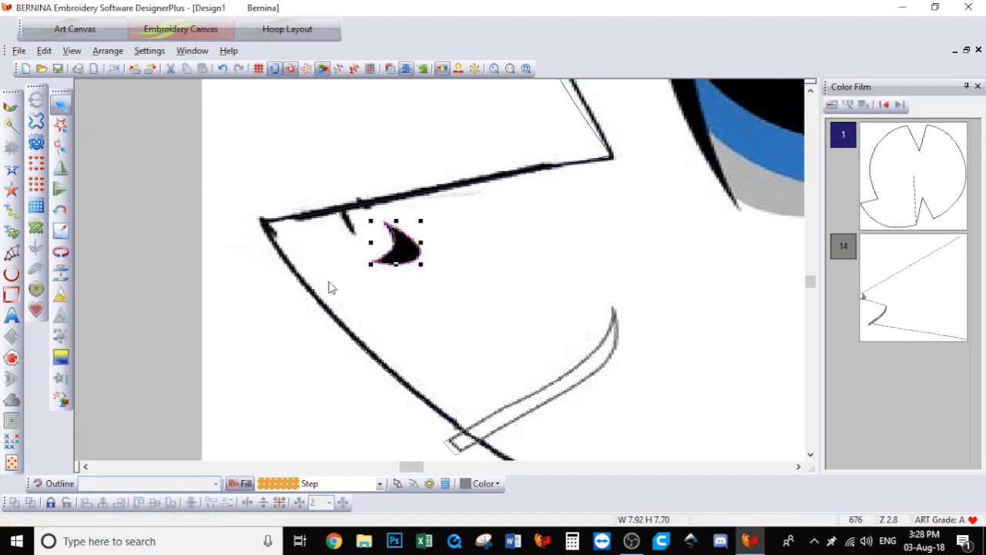
click(502, 414)
click(501, 413)
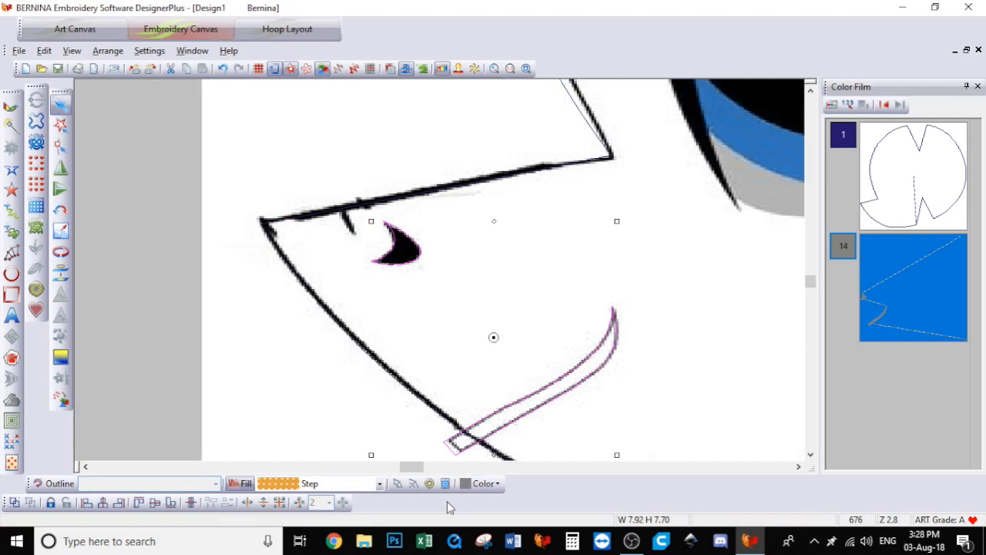
click(348, 484)
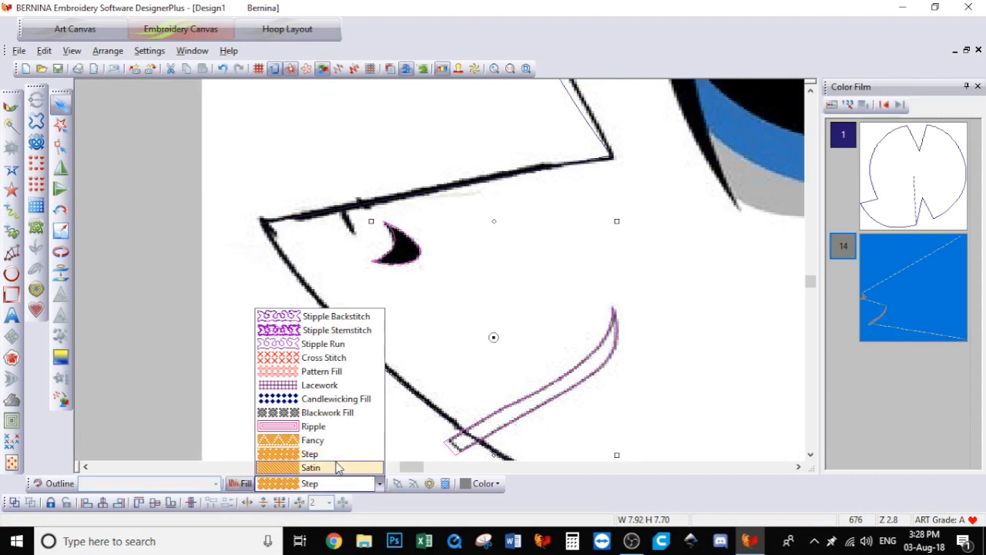
click(334, 470)
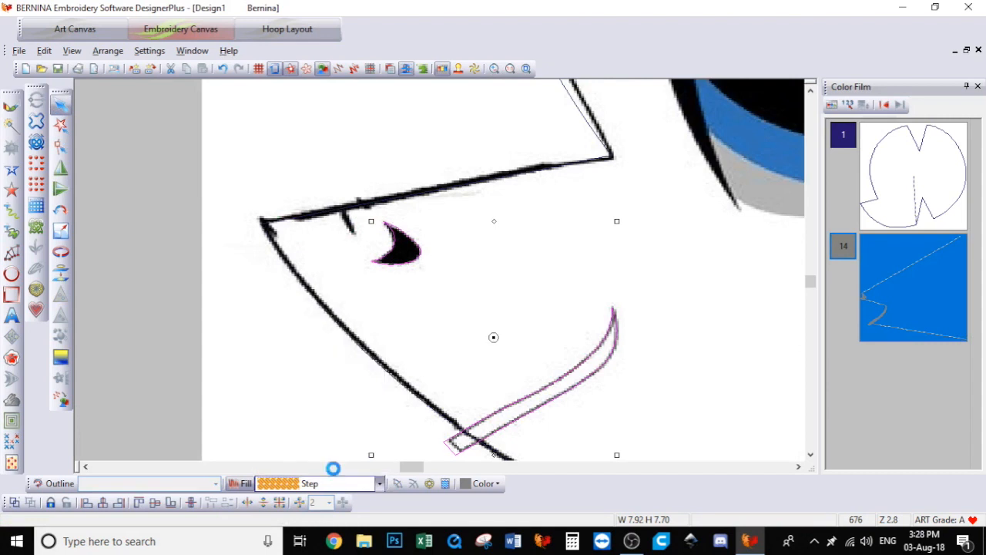
click(319, 393)
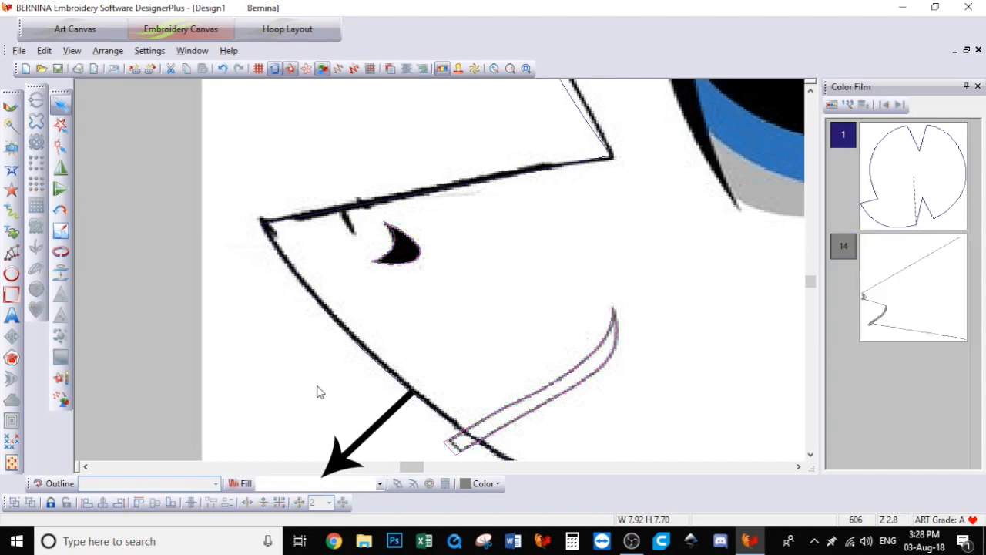
Try rotating the mouth shape about its open end and enlarging it proportionally, undoing each change
click(517, 406)
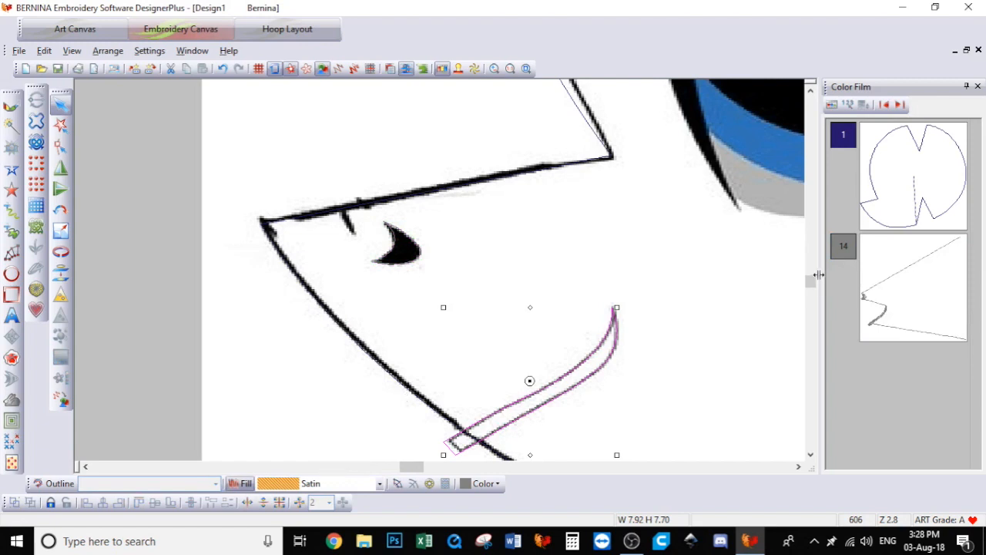
drag(815, 285, 814, 288)
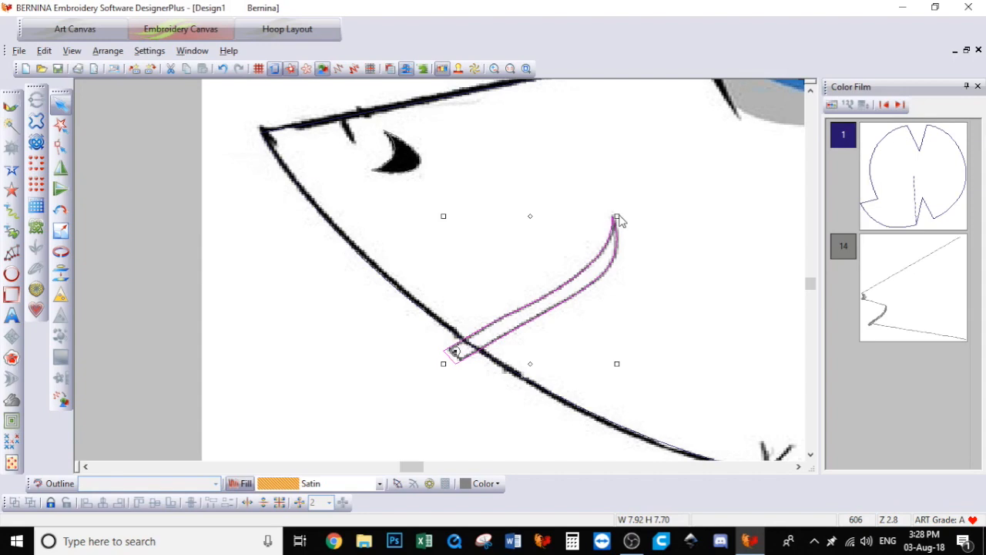
drag(617, 216, 636, 263)
key(ctrl+z)
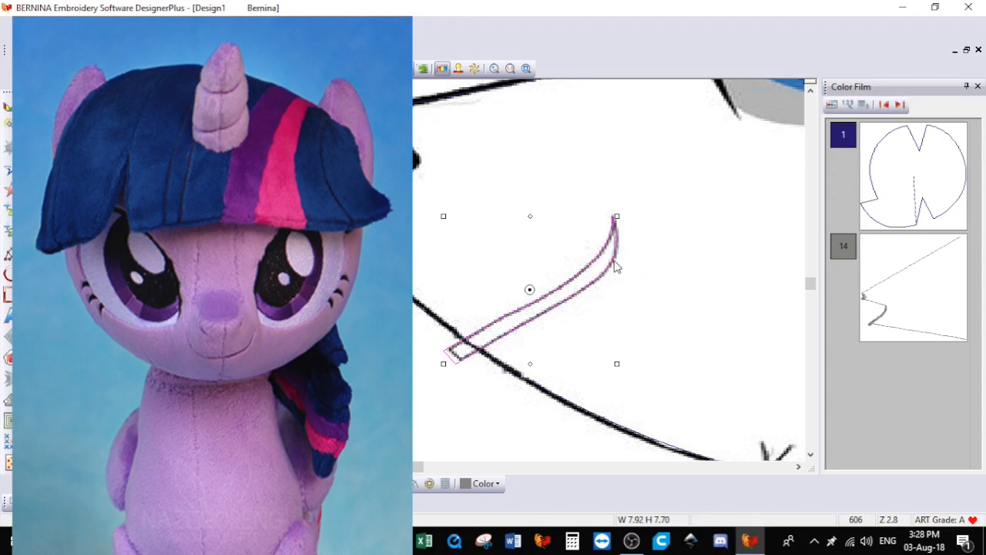
click(587, 272)
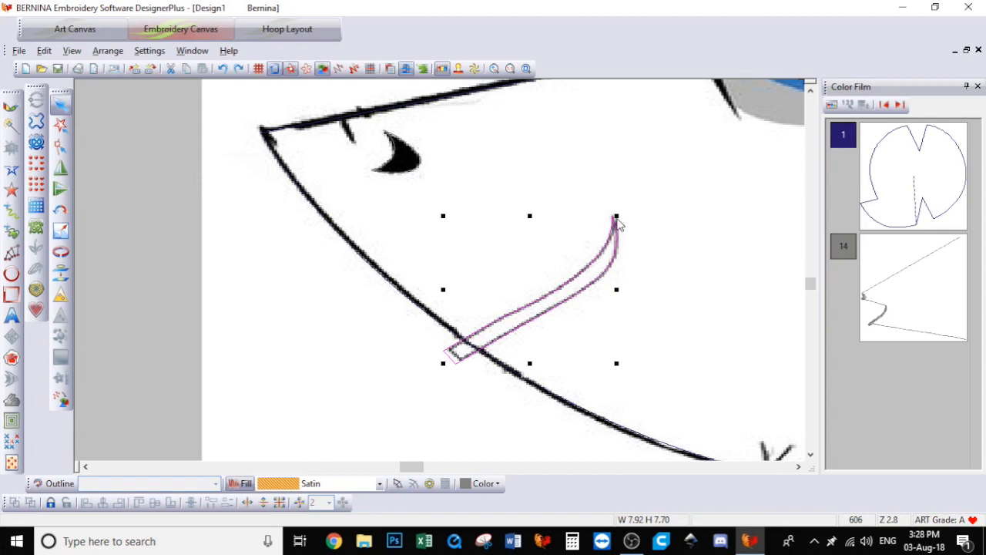
drag(617, 218, 659, 194)
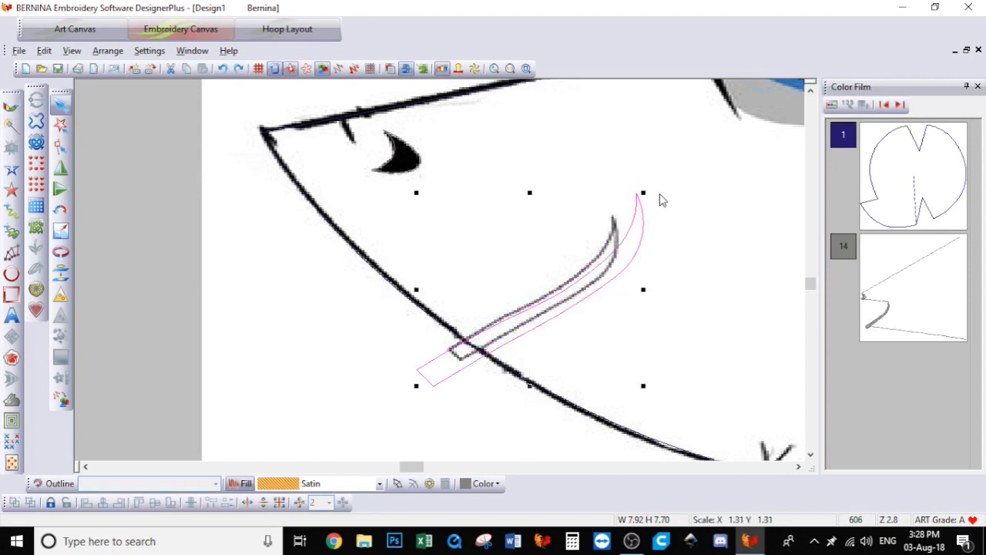
key(ctrl+z)
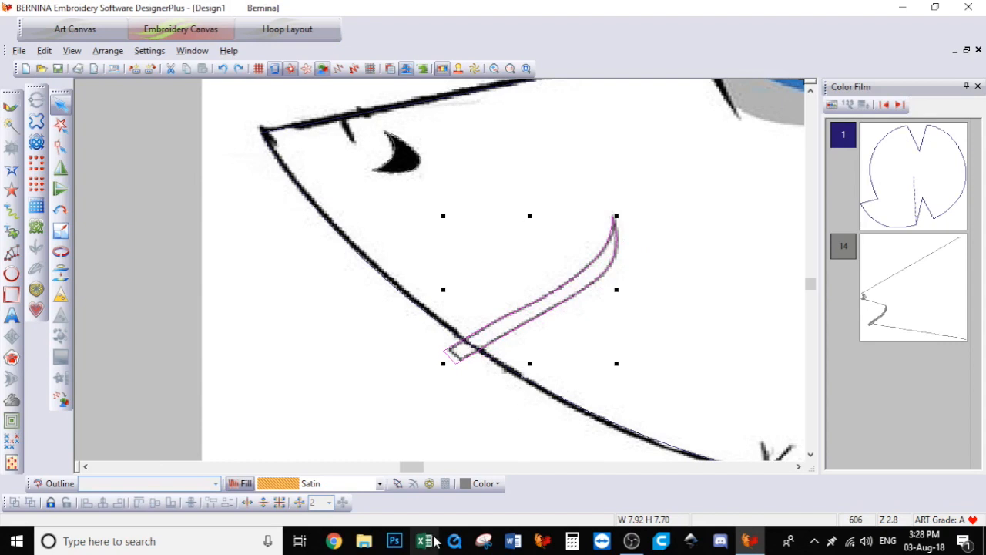
Add stitch angle lines across the mouth at its open end, inner tip, upper bend and middle
click(398, 483)
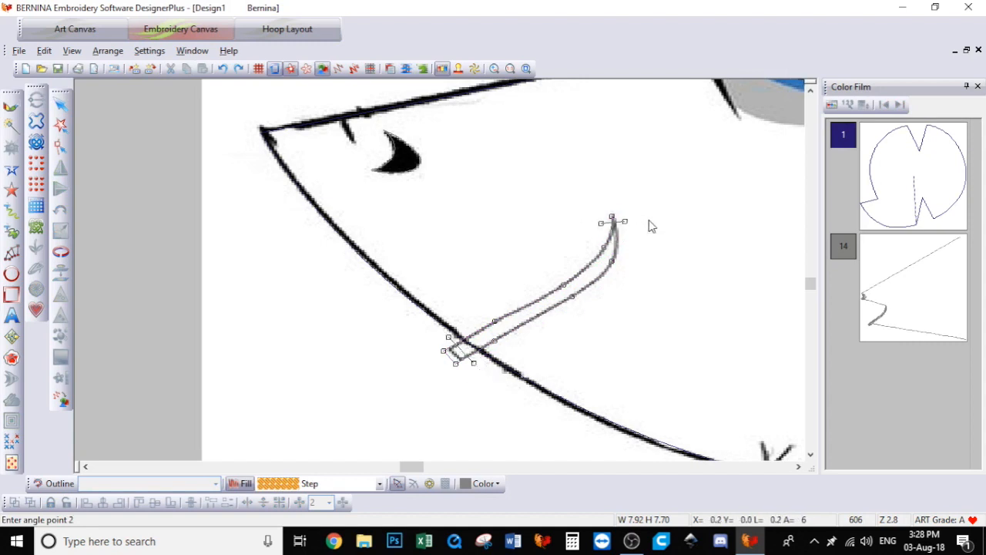
click(566, 241)
click(626, 291)
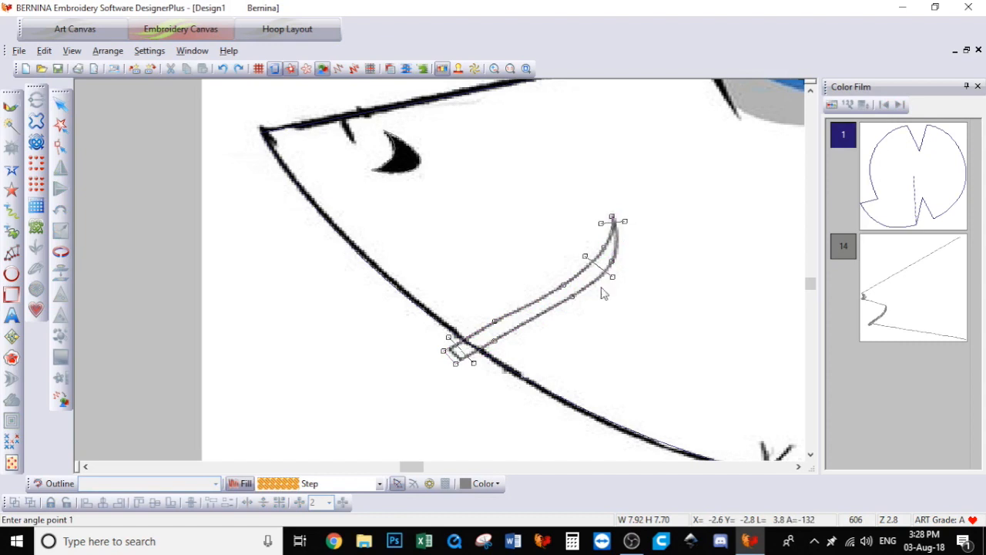
click(504, 287)
click(537, 365)
key(Return)
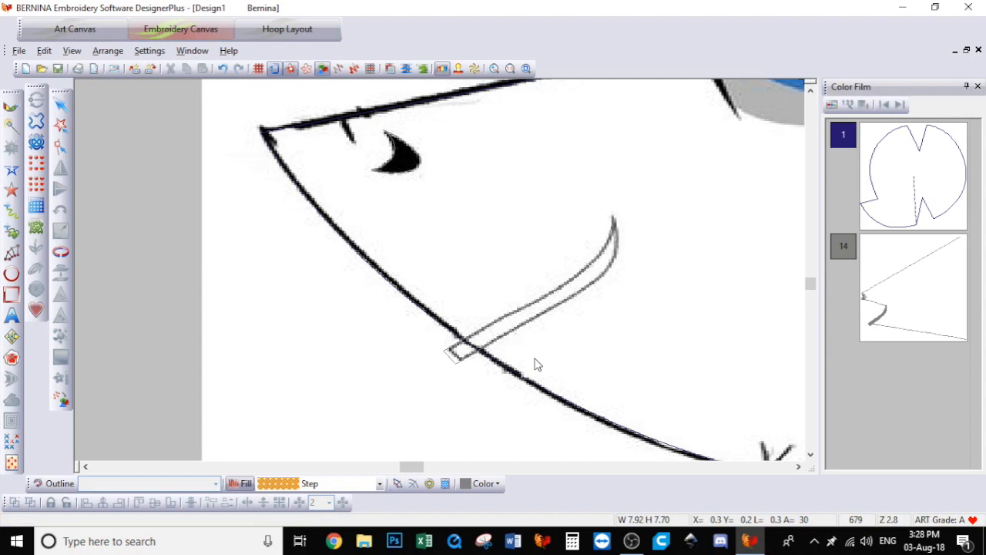
Add one stitch angle line across the middle of the nostril
click(402, 176)
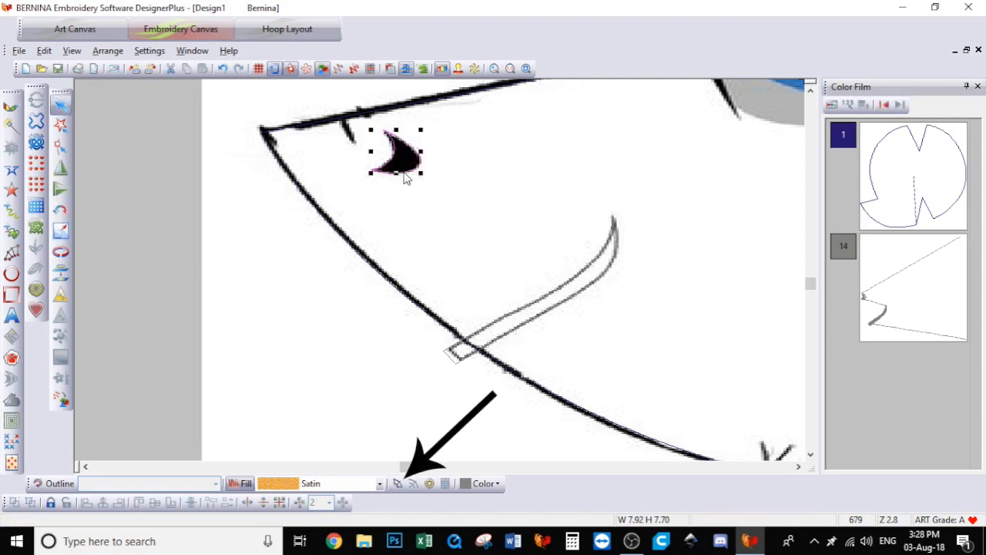
click(397, 483)
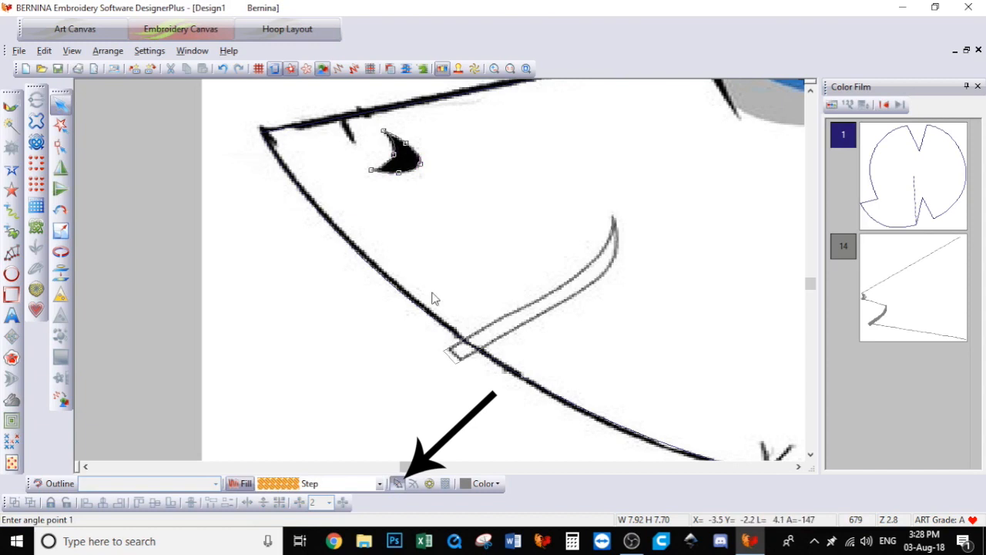
click(381, 152)
click(450, 178)
key(Return)
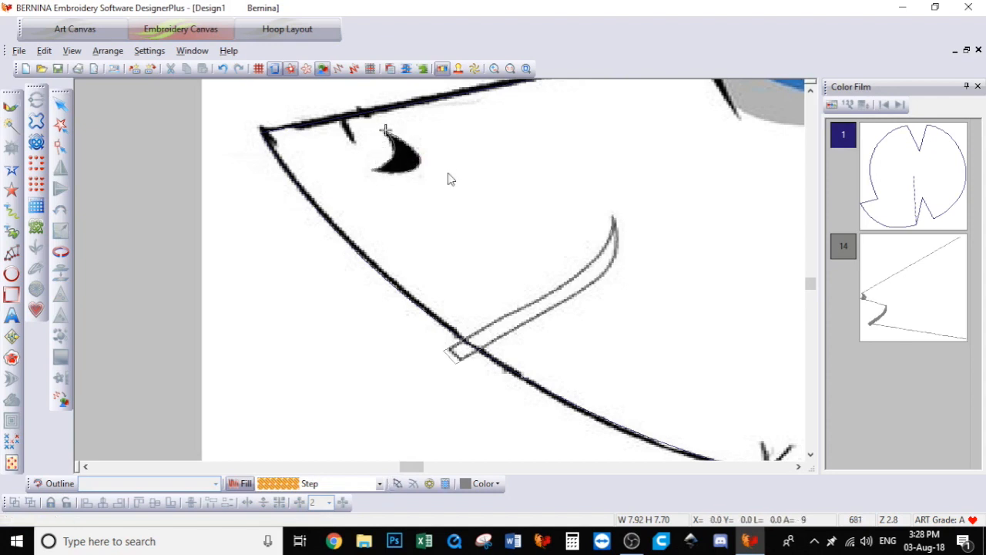
Move the mouth's stitching start point to the corner of its open end outside the head outline
click(62, 104)
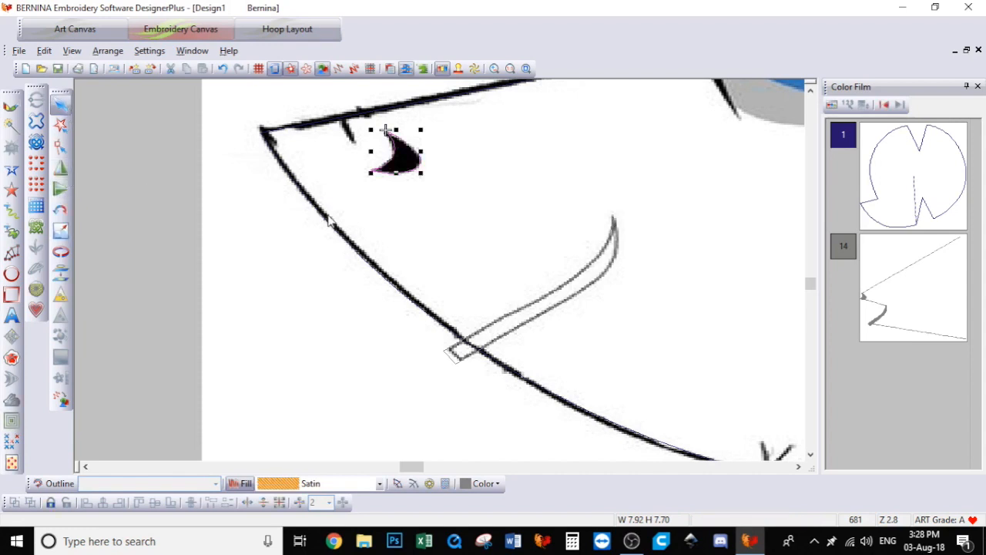
click(480, 337)
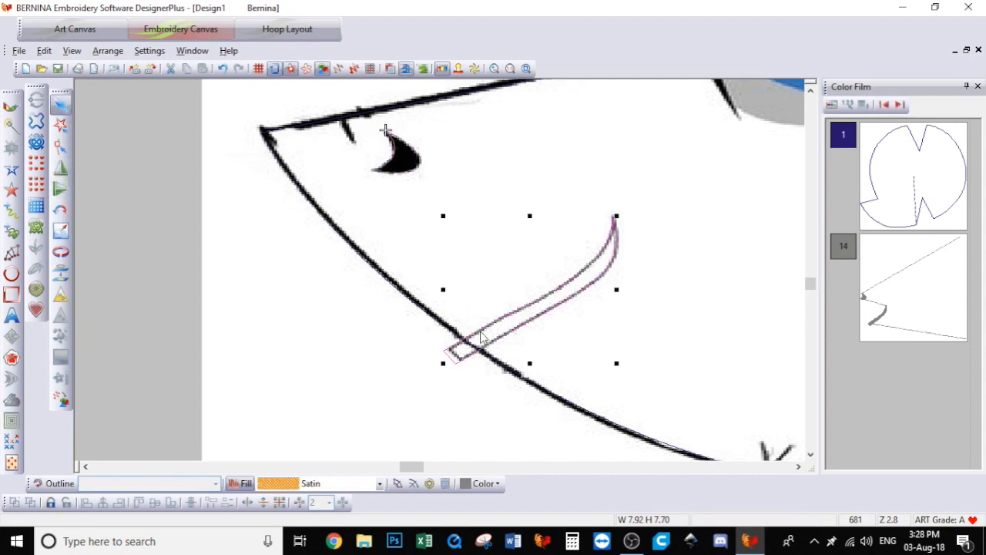
click(61, 147)
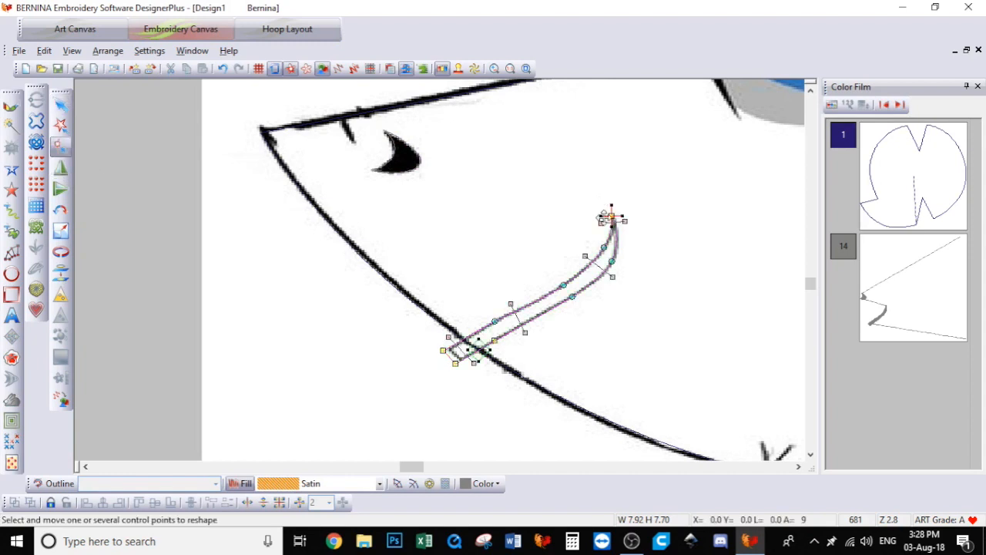
drag(478, 356, 443, 349)
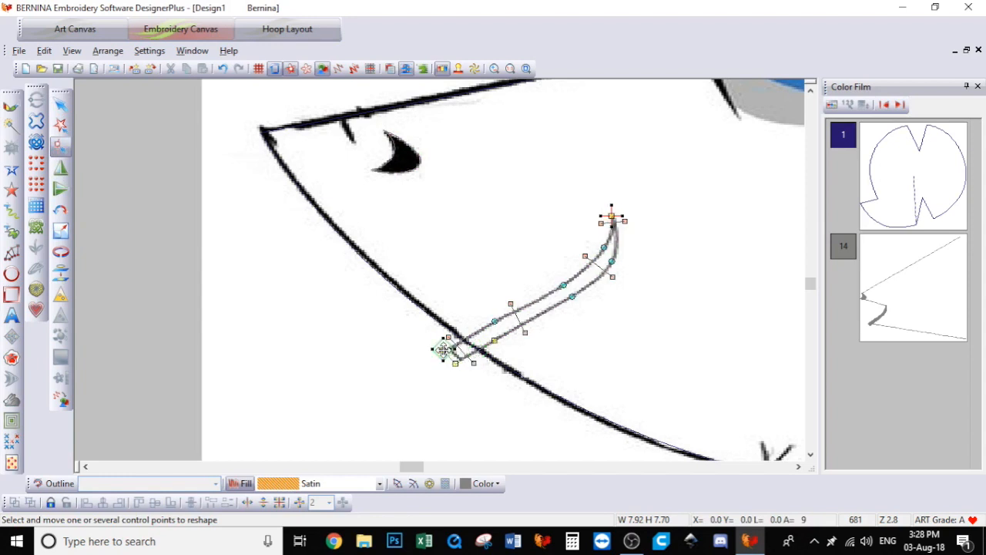
drag(443, 350, 444, 350)
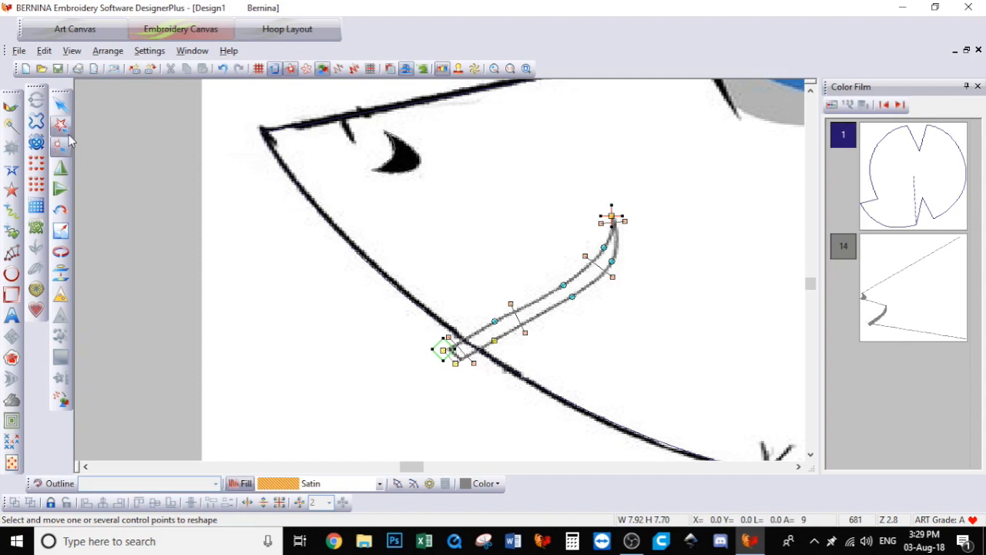
click(64, 101)
click(146, 276)
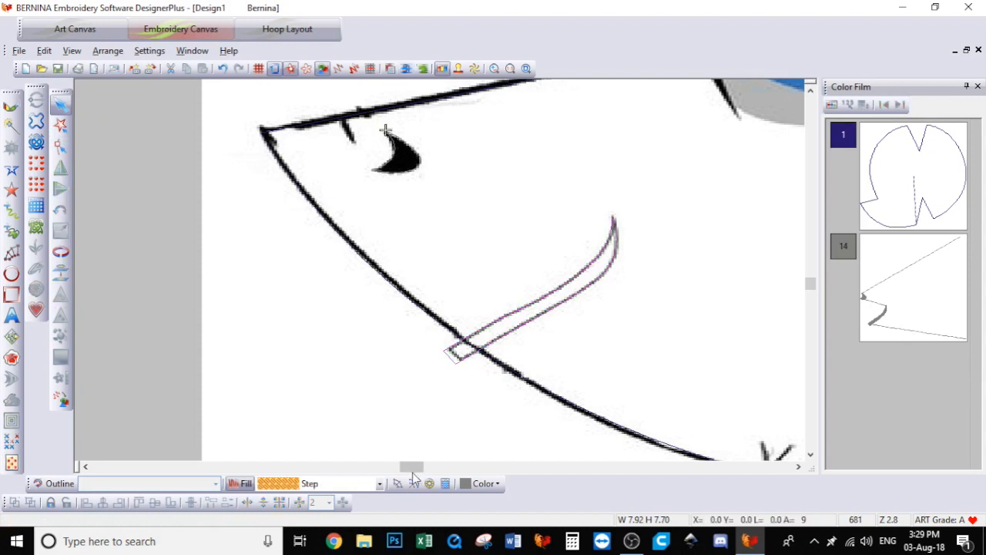
Examine the template's whole eye, including the eyelid, iris, highlights and lashes
drag(402, 471, 420, 473)
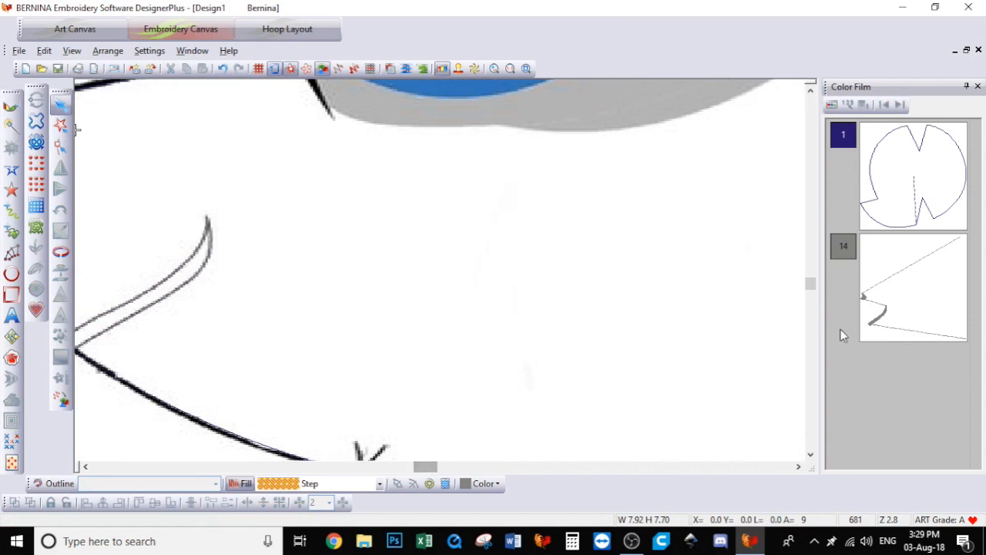
drag(811, 287, 811, 274)
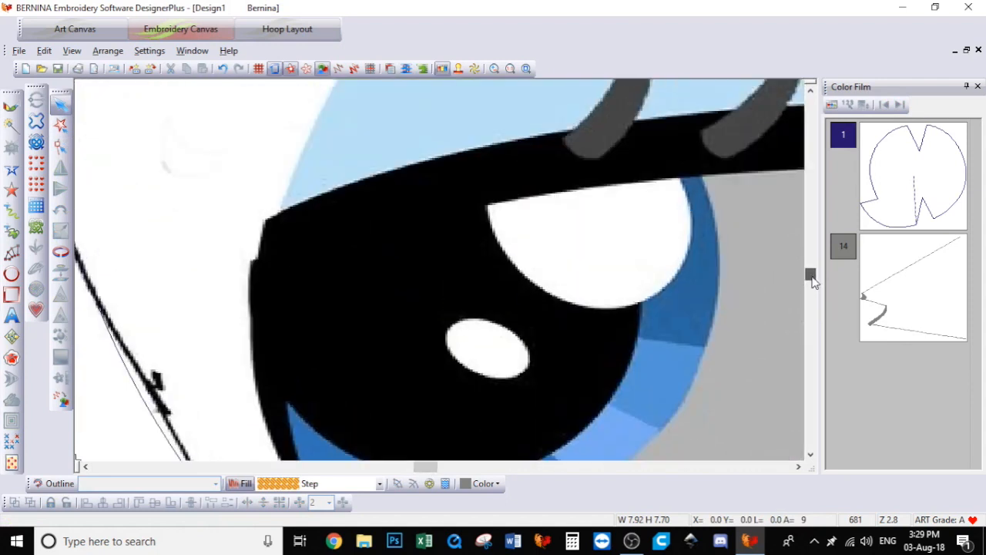
click(495, 69)
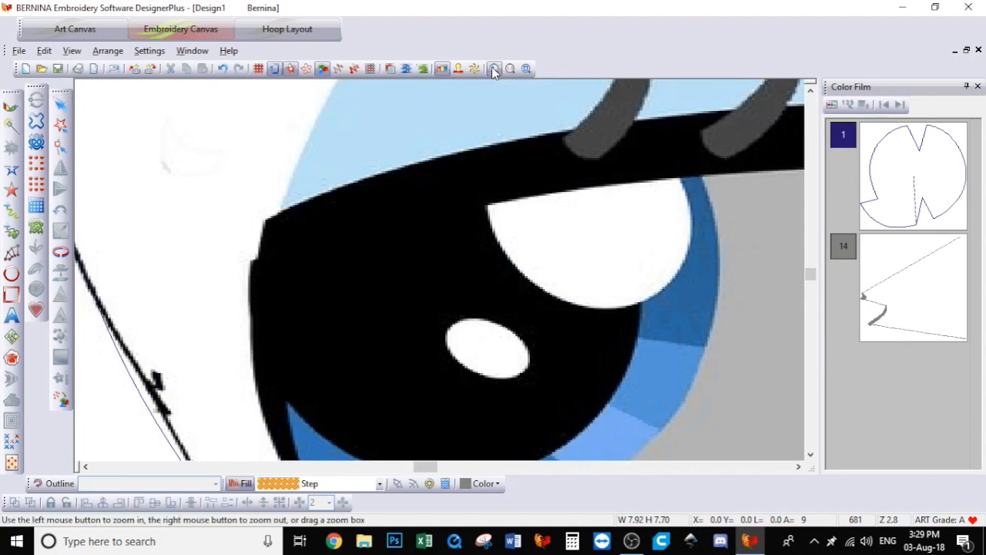
right_click(552, 224)
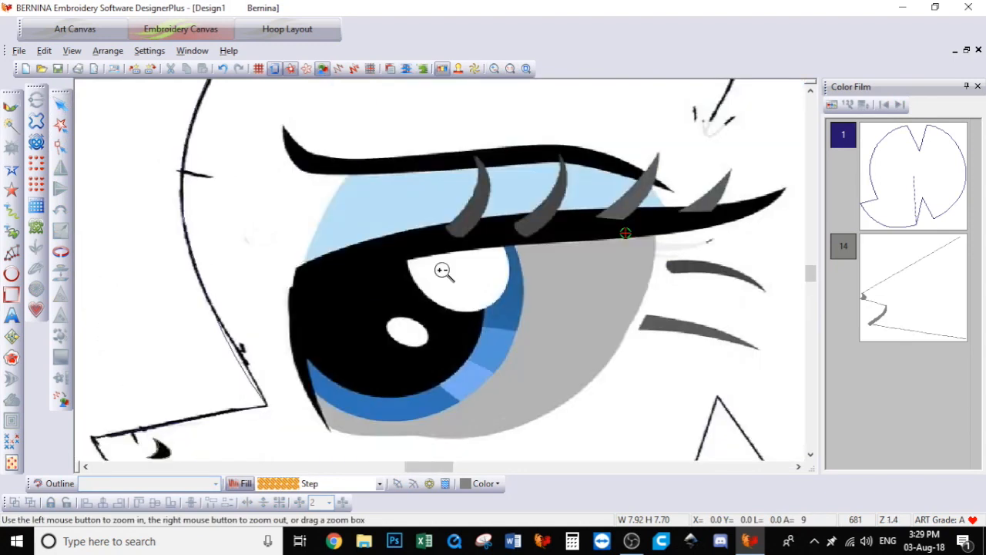
drag(811, 274, 811, 274)
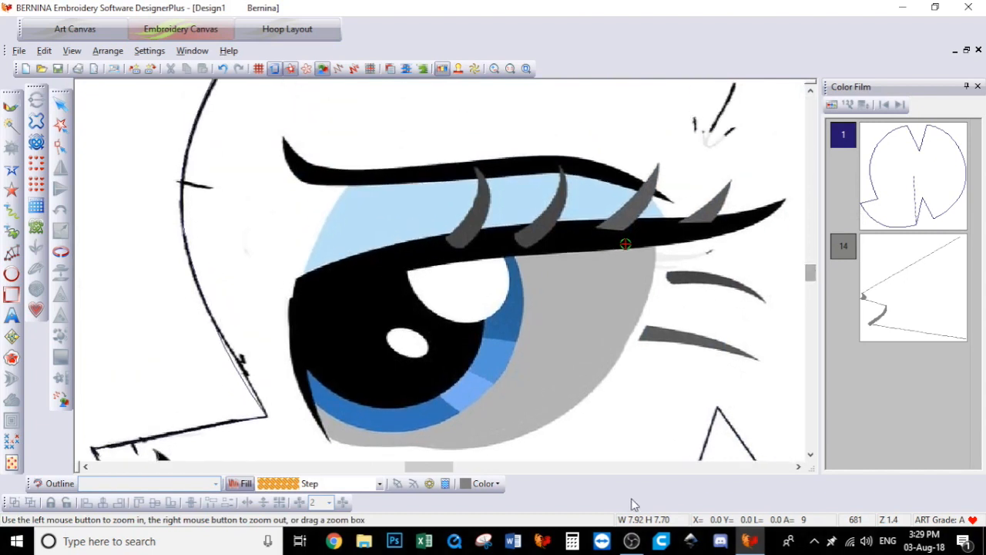
With yellow thread and Step fill, start a closed object along the grey eye white's upper, outer and lower edges to its lower inner corner
click(483, 483)
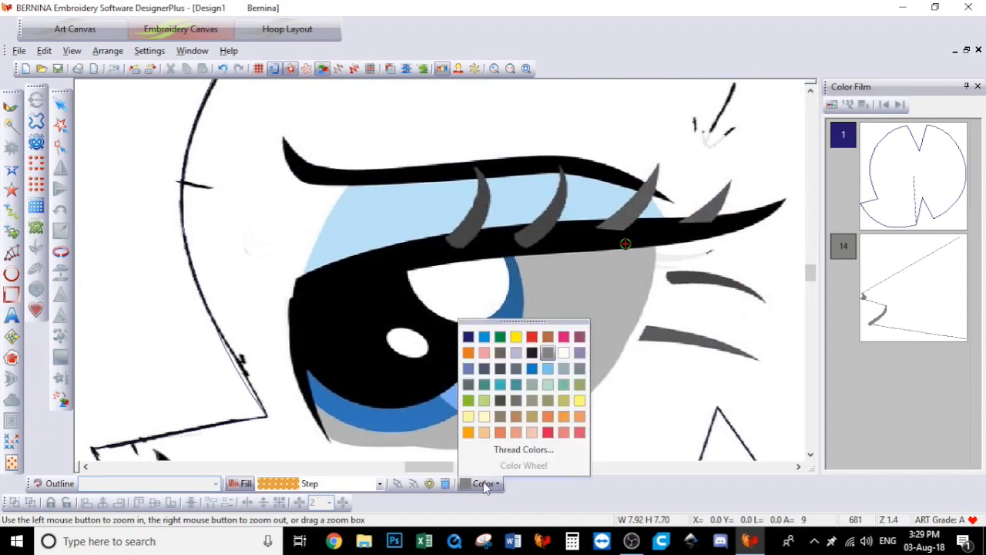
click(516, 338)
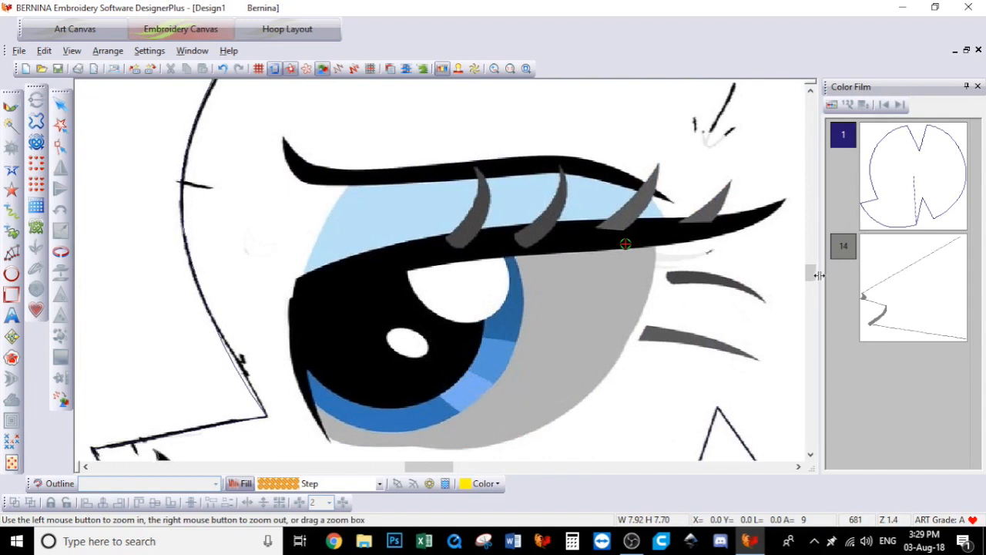
drag(815, 272, 812, 274)
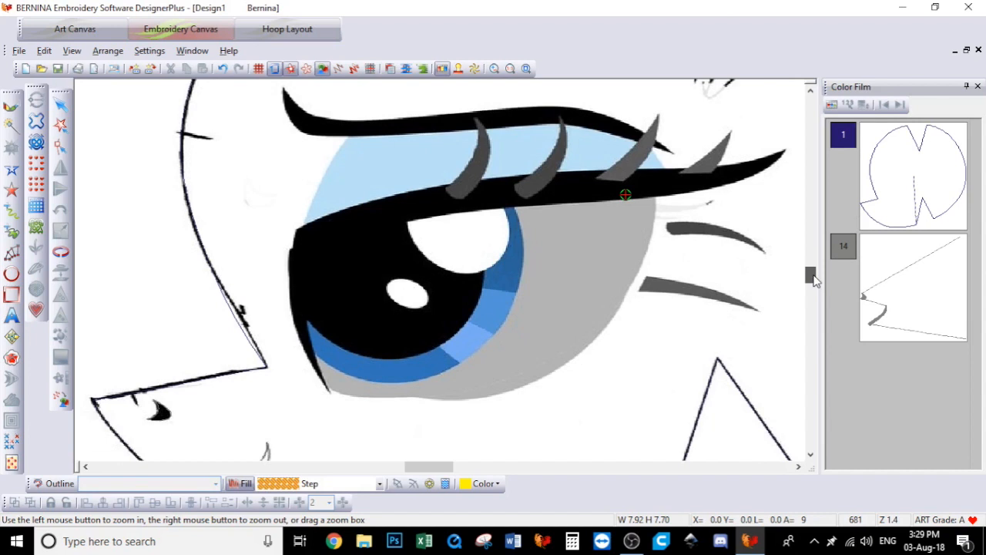
click(12, 188)
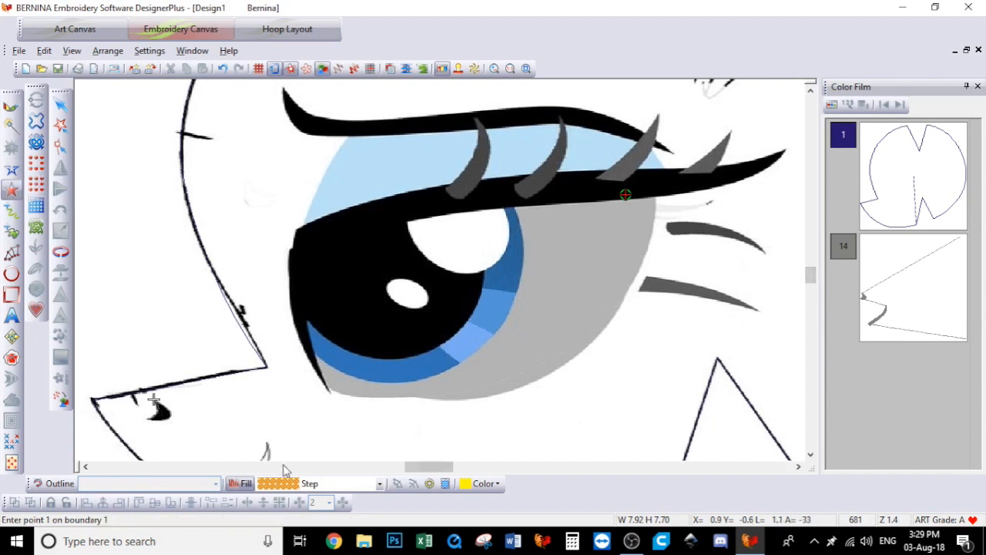
click(499, 195)
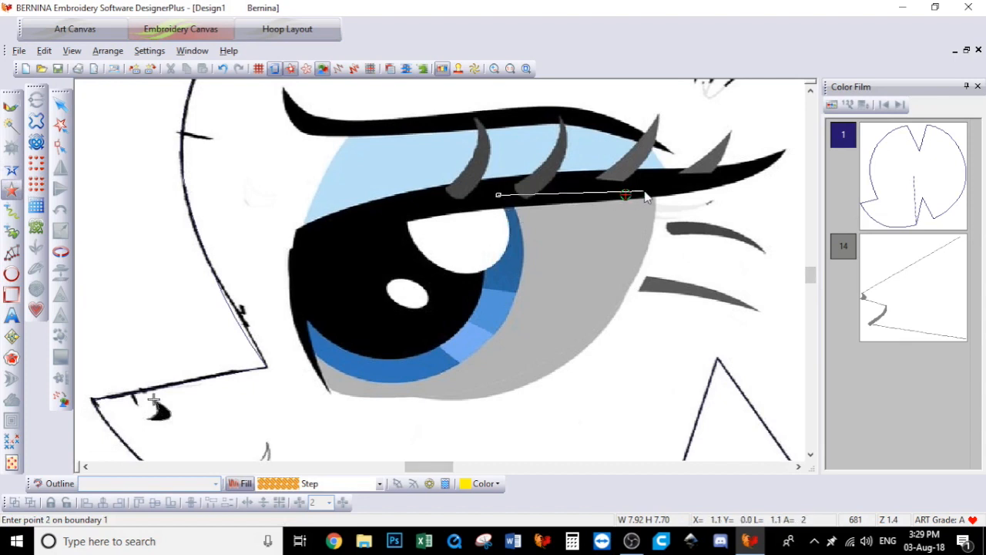
click(656, 188)
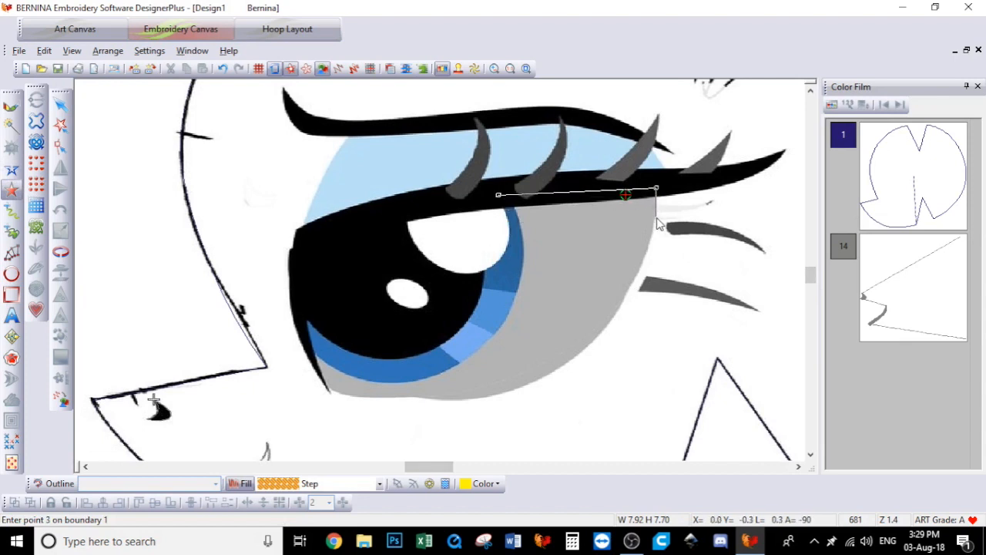
click(655, 220)
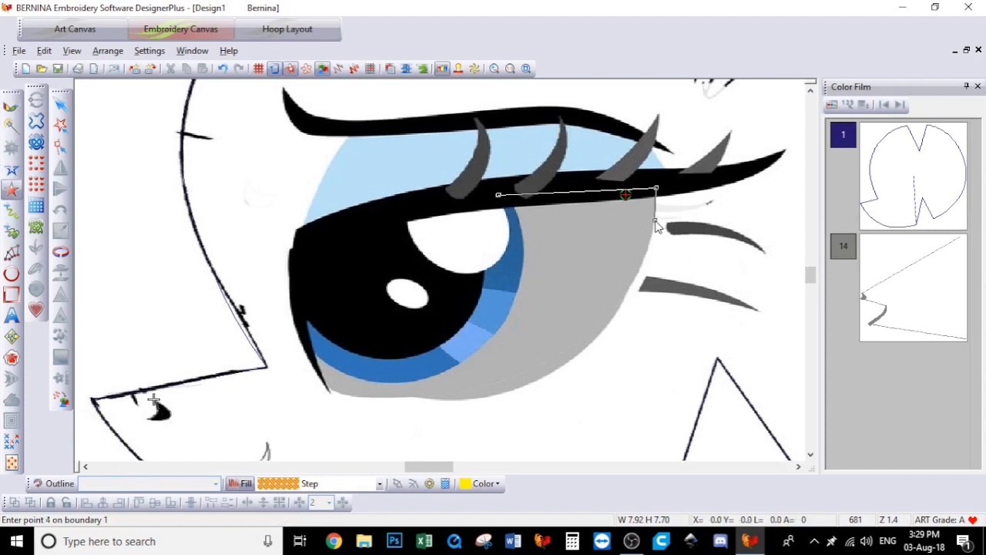
click(622, 303)
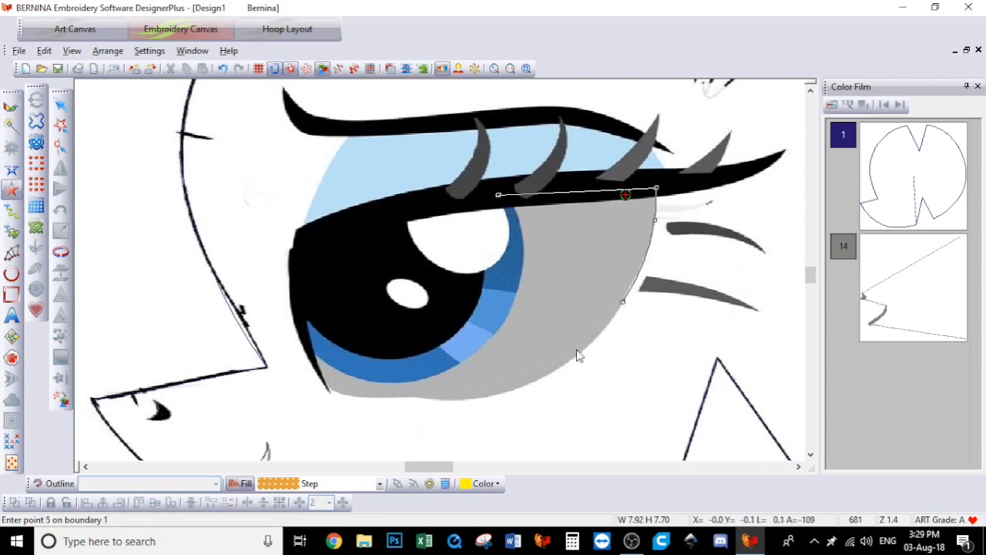
click(561, 371)
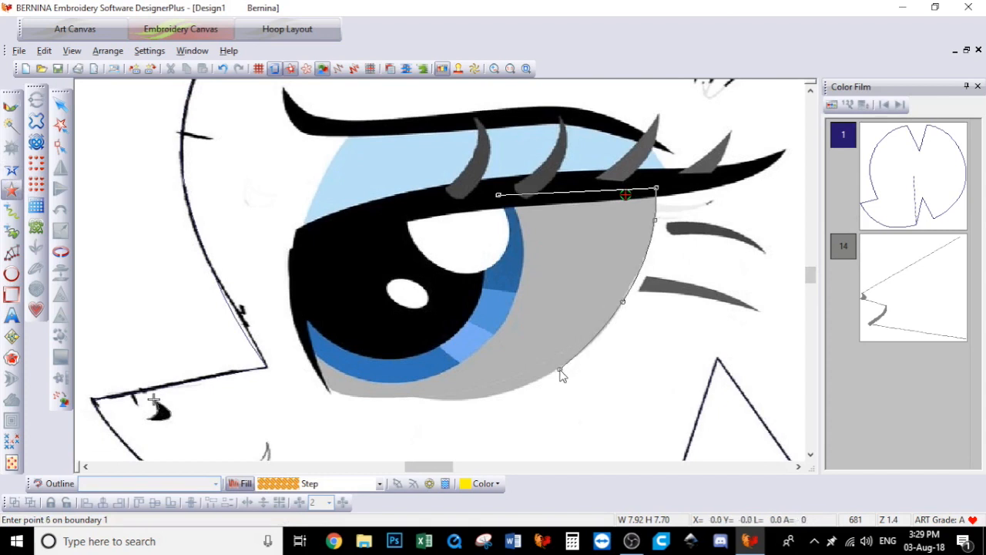
click(442, 403)
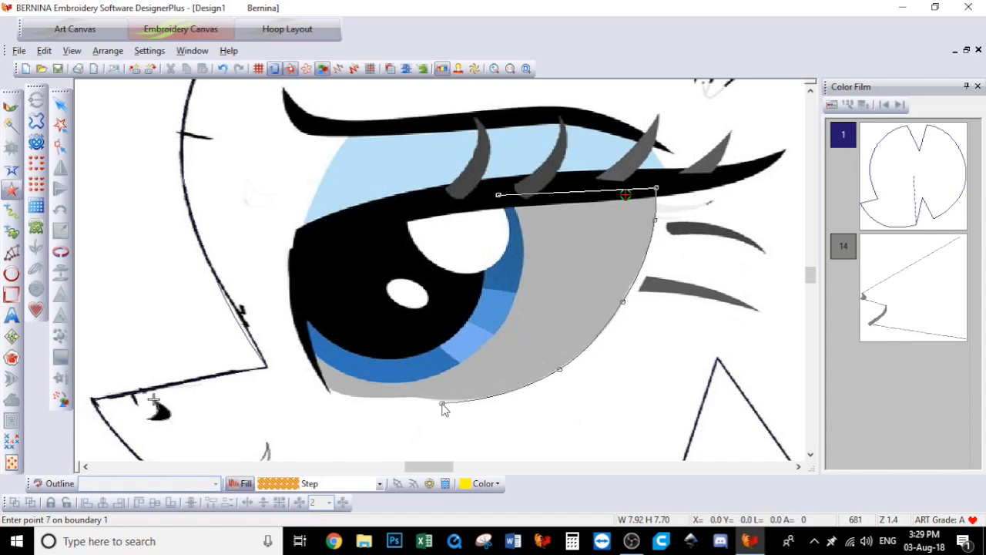
click(331, 394)
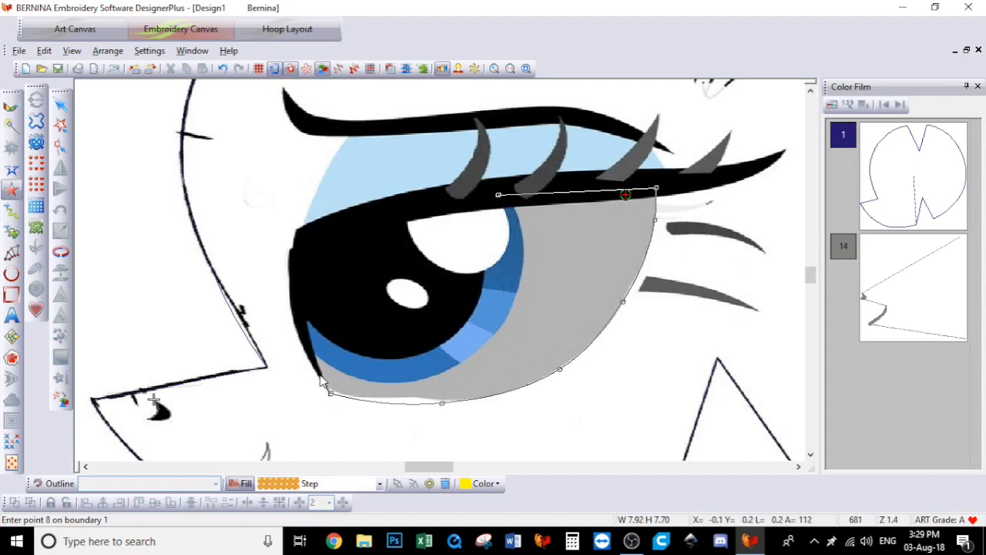
Complete the yellow eye-white shape by tracing back inside the blue iris ring, overlapping it slightly, up to the upper lash line
click(314, 361)
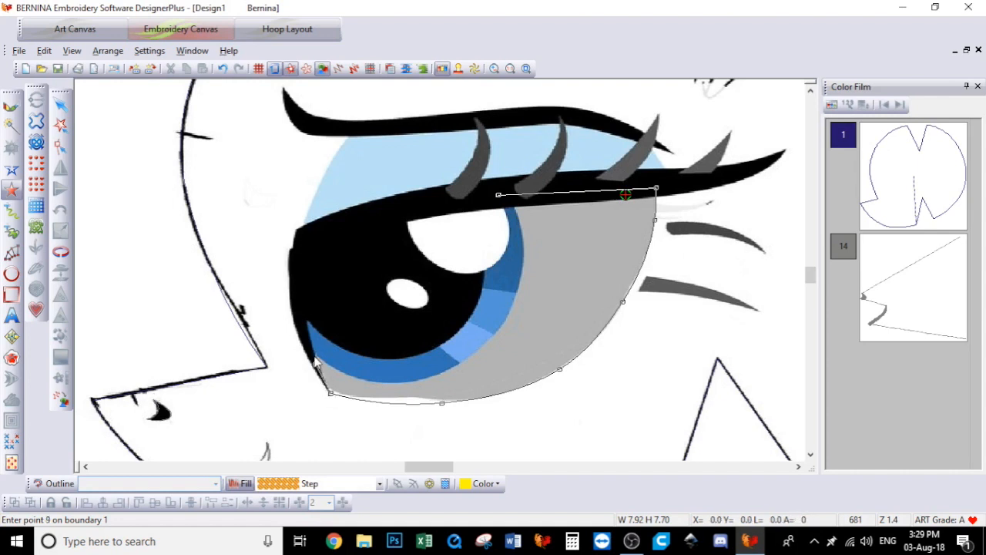
click(309, 345)
click(314, 347)
click(352, 371)
click(407, 377)
click(475, 345)
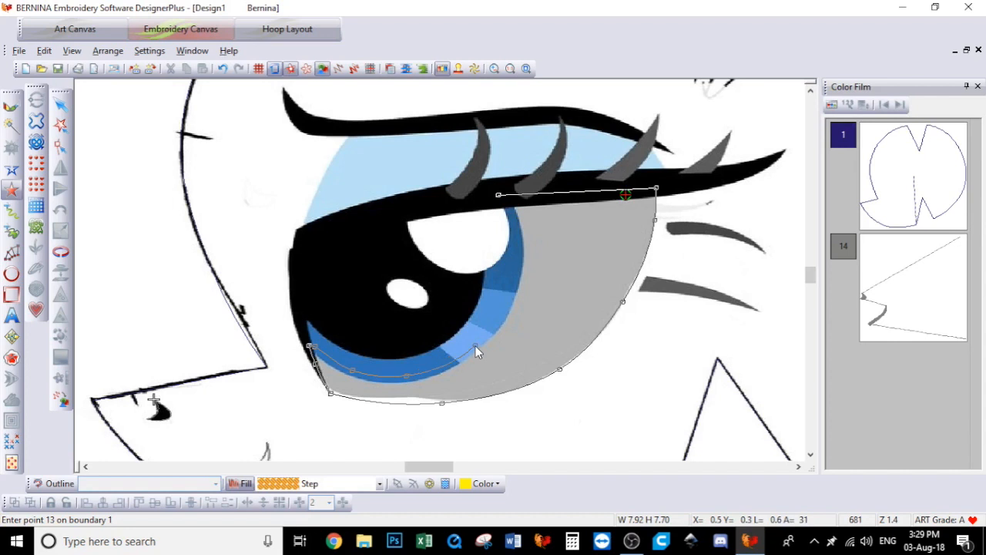
click(515, 278)
click(515, 232)
click(514, 227)
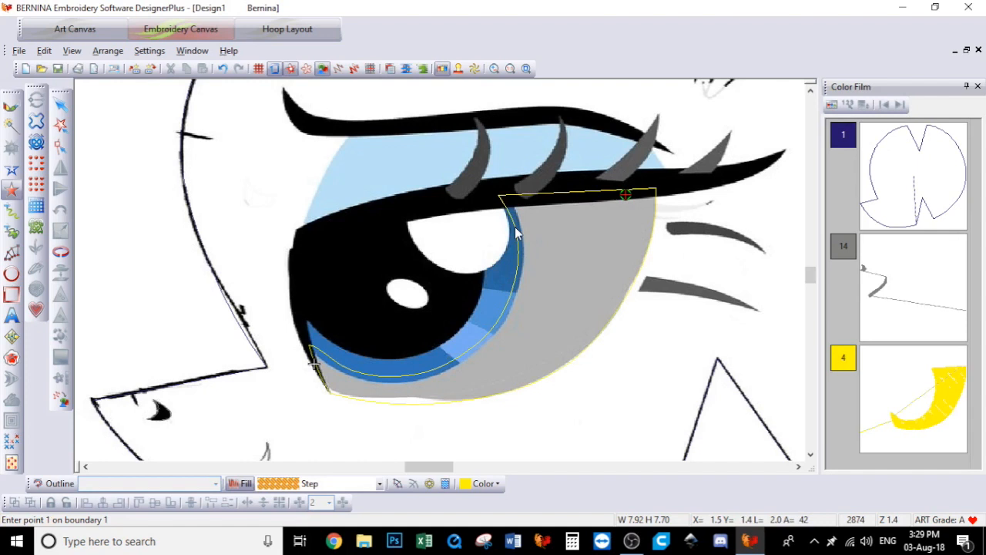
Check the fill stitch spacing and length in the yellow eye-white shape's object properties
click(61, 105)
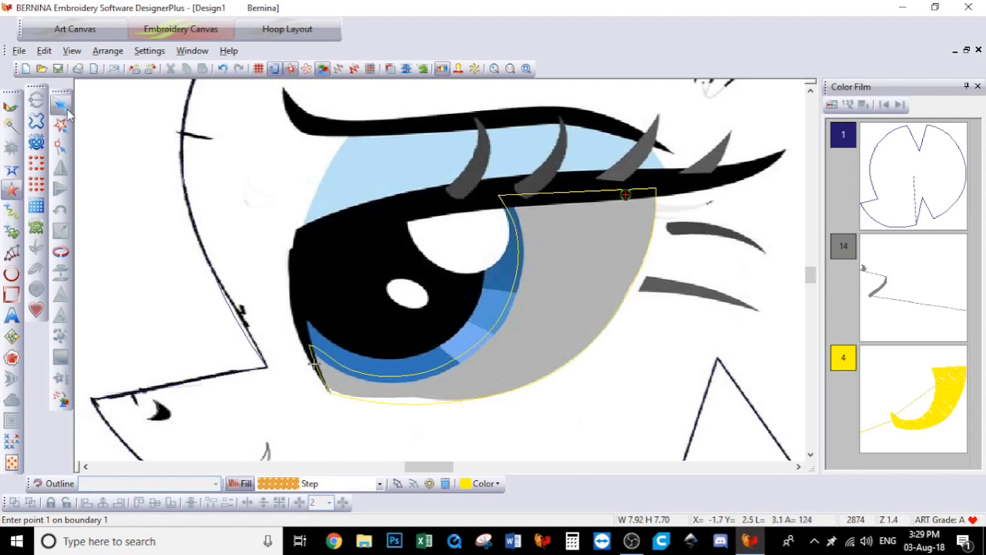
click(531, 200)
right_click(530, 200)
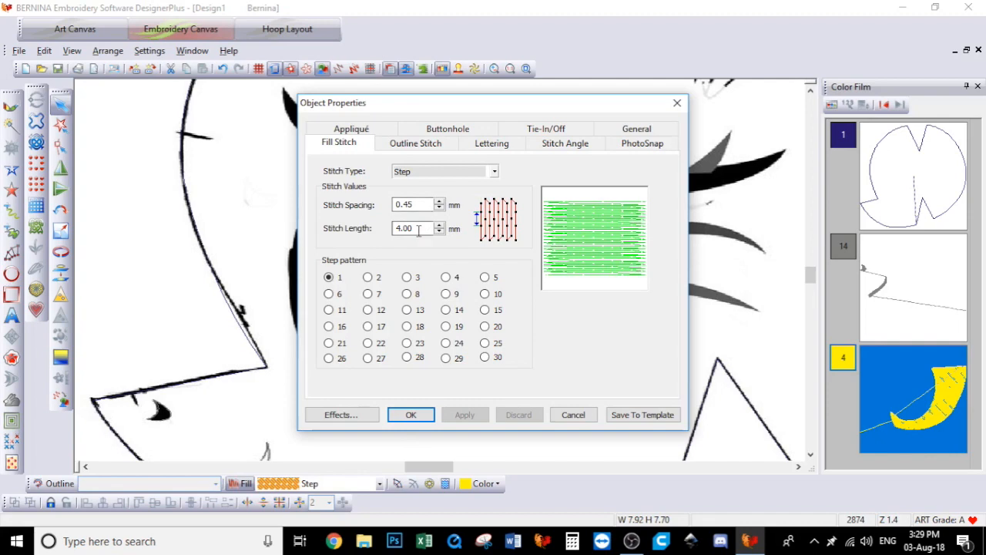
click(411, 417)
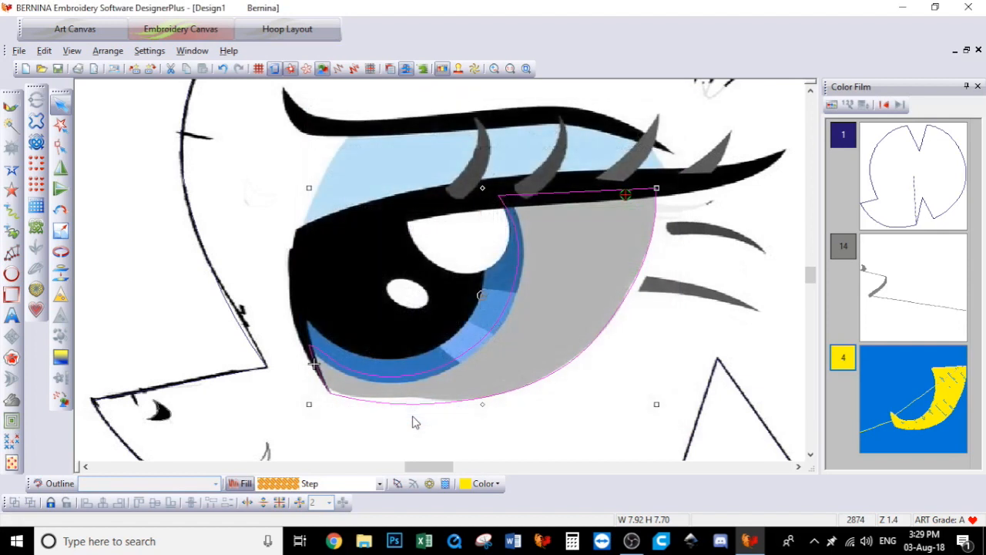
click(122, 234)
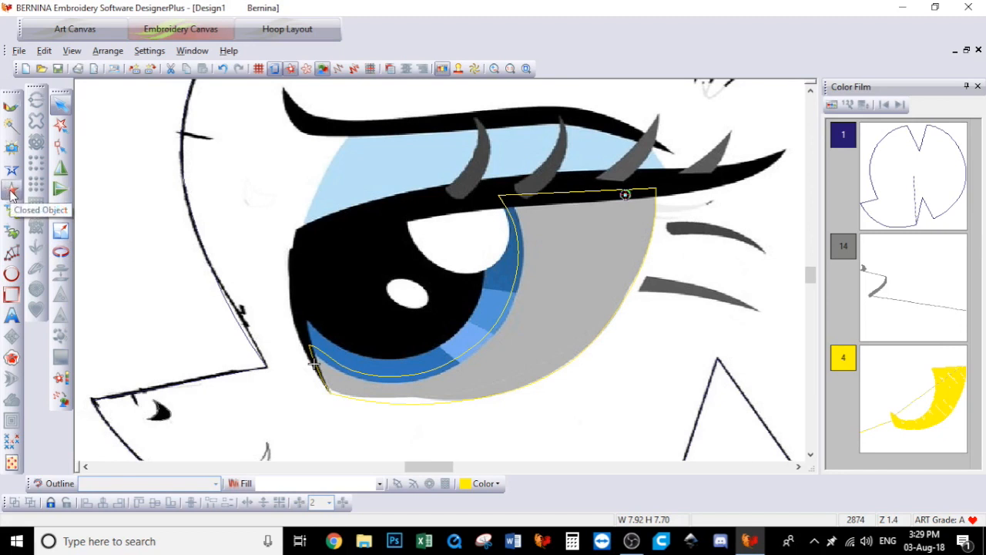
Digitize the iris's upper dark blue section as a blue closed object with Step fill, extending it under the lash line and into the pupil
click(11, 193)
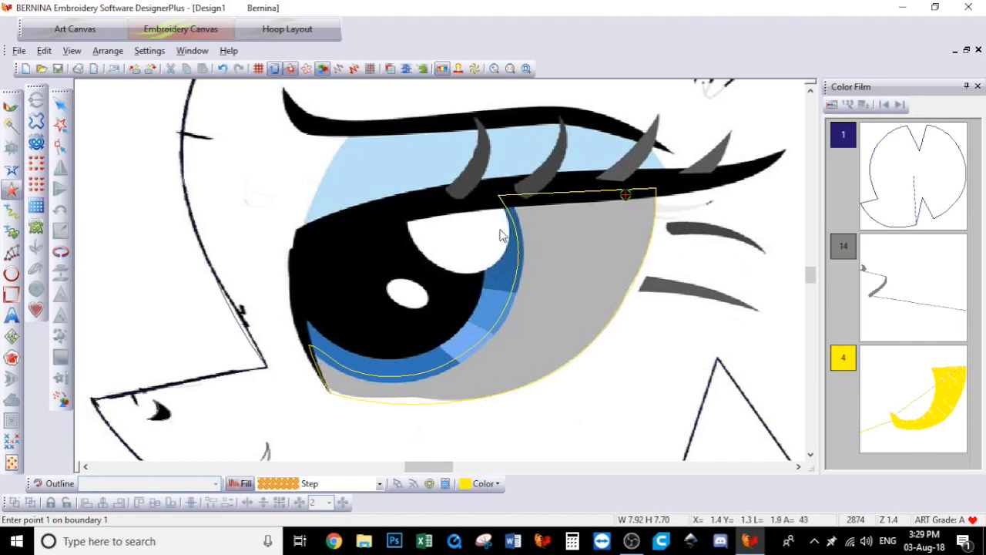
click(495, 484)
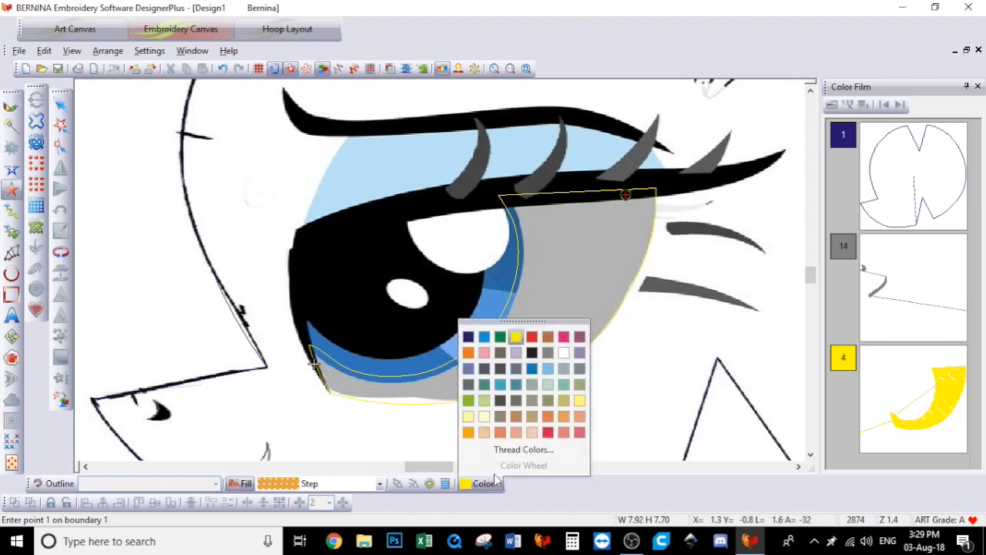
click(485, 337)
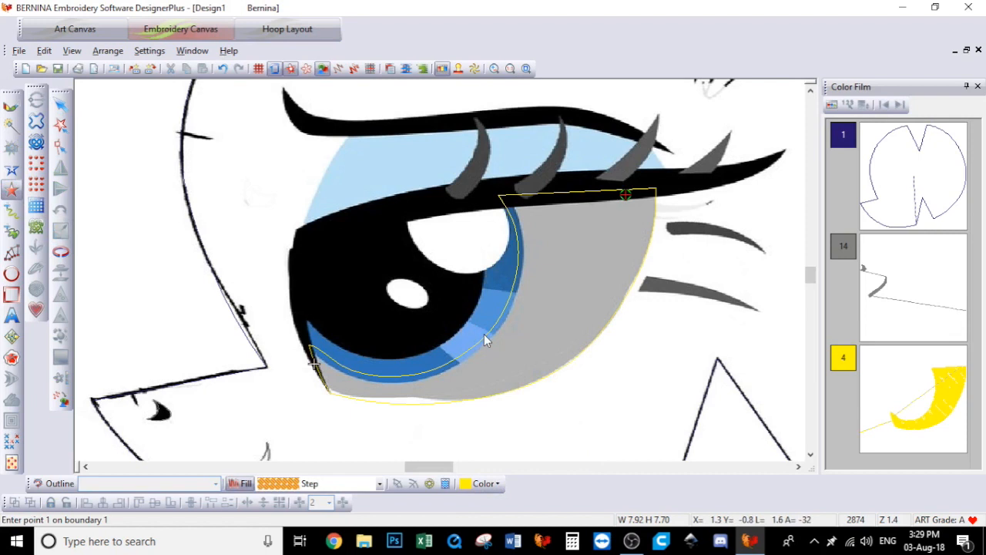
click(468, 204)
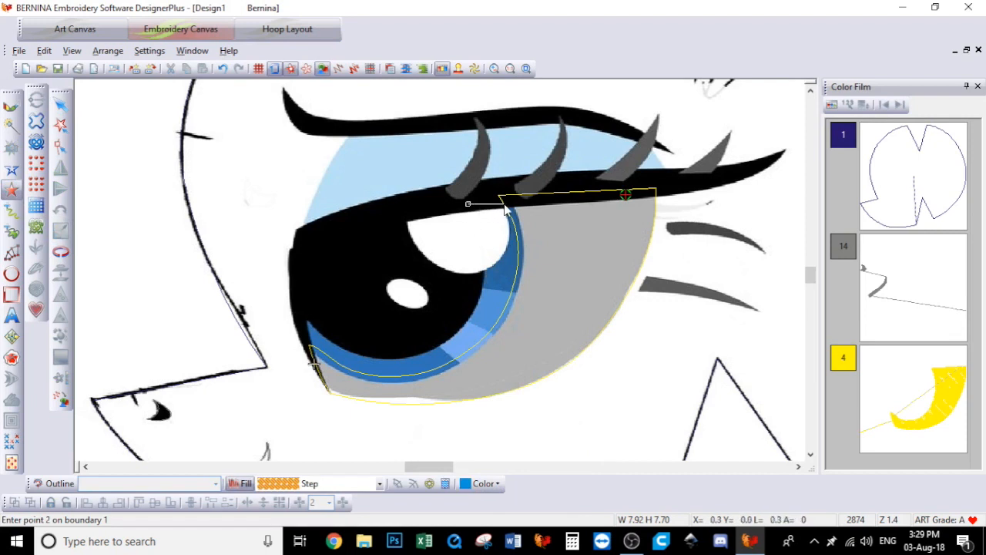
click(510, 202)
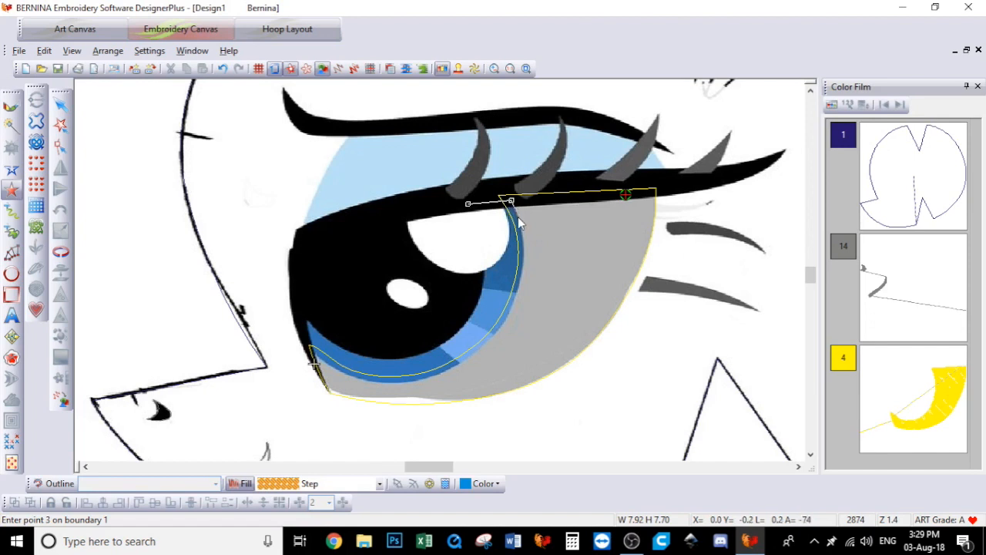
click(519, 221)
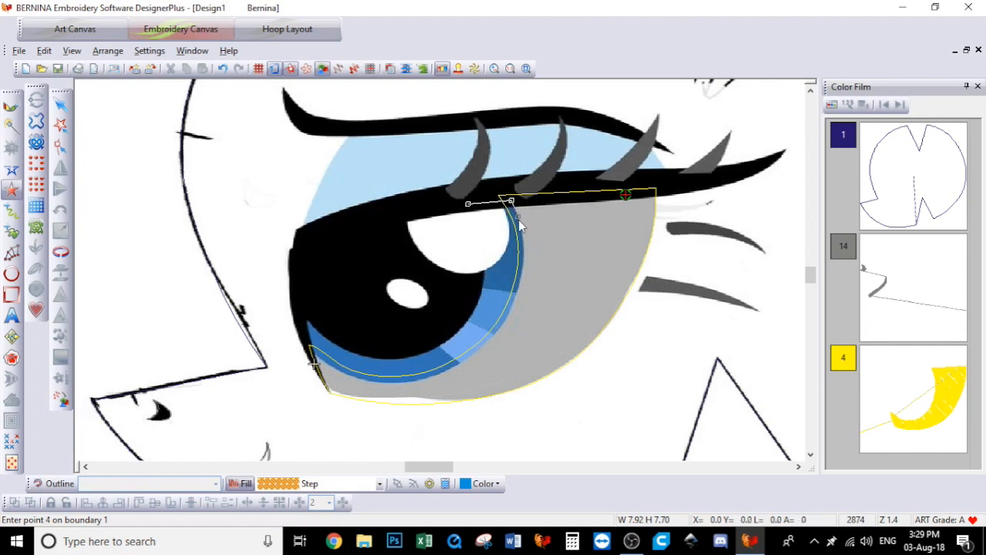
click(521, 274)
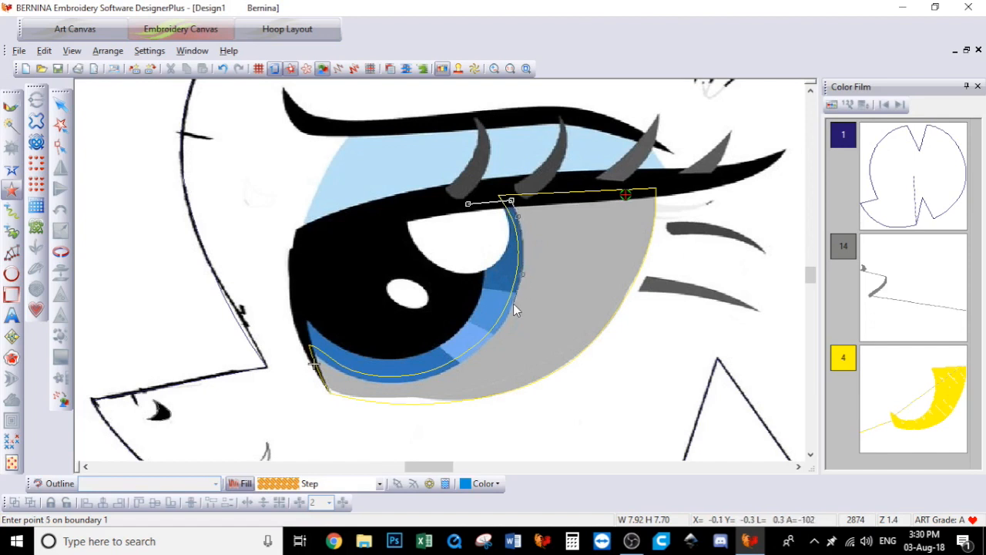
click(512, 303)
click(471, 294)
key(Return)
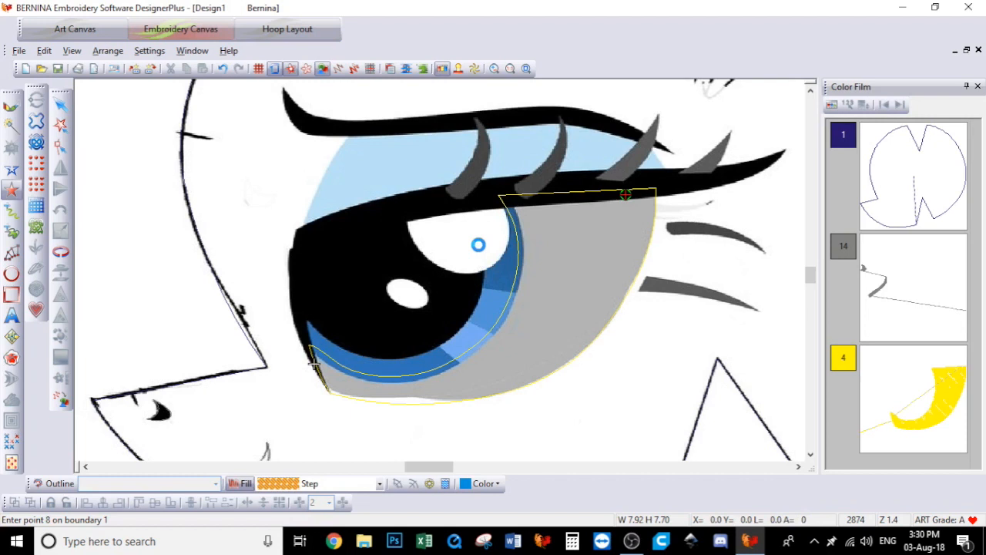
Digitize the iris's lower dark blue section as a blue closed Step-fill object, from the light segment to the inner eye corner, overlapping the pupil
click(435, 337)
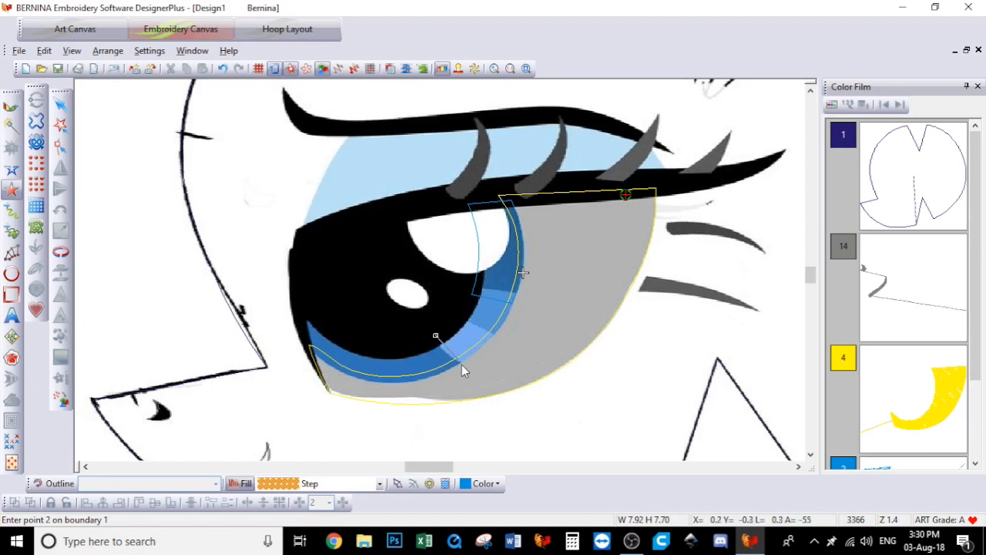
click(466, 359)
click(446, 371)
click(389, 383)
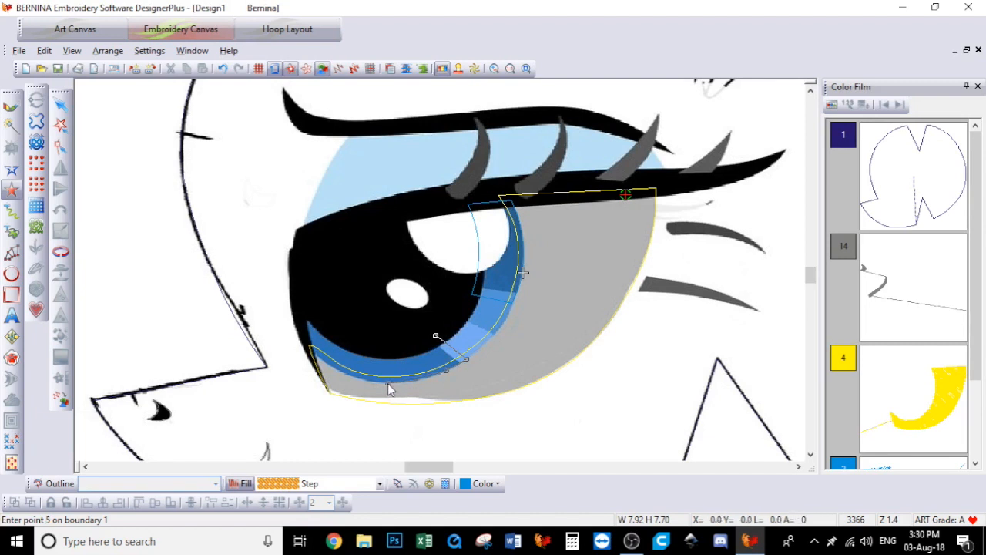
click(338, 371)
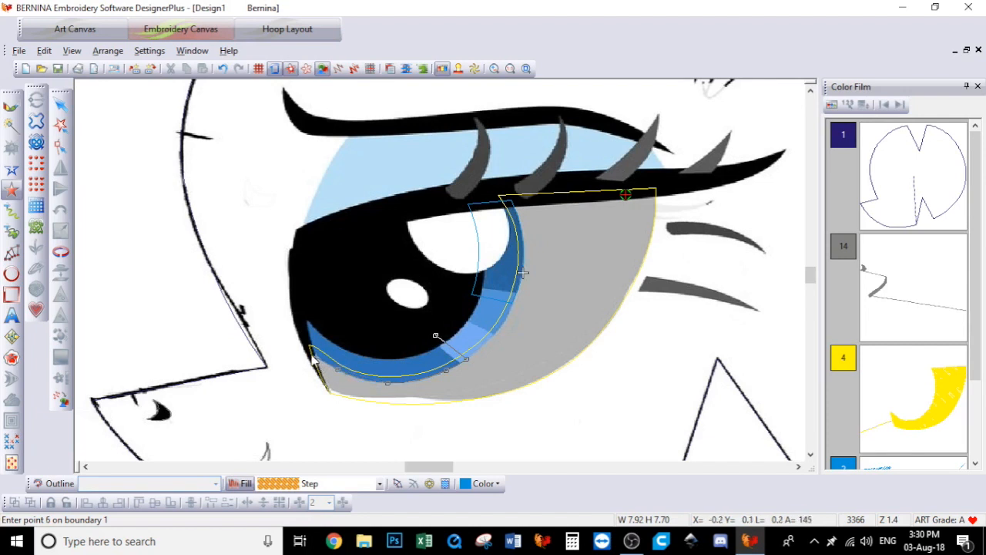
click(308, 349)
click(301, 311)
click(306, 310)
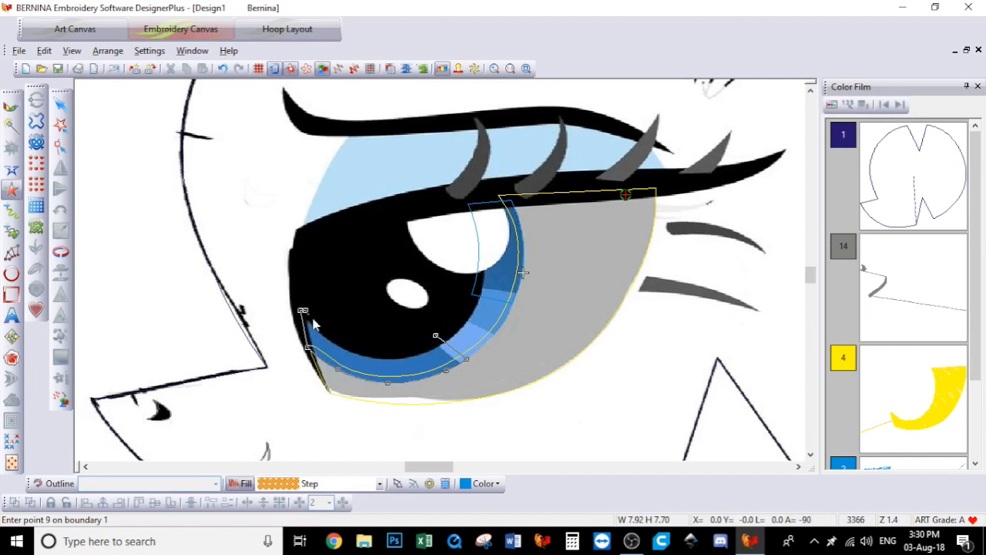
click(322, 330)
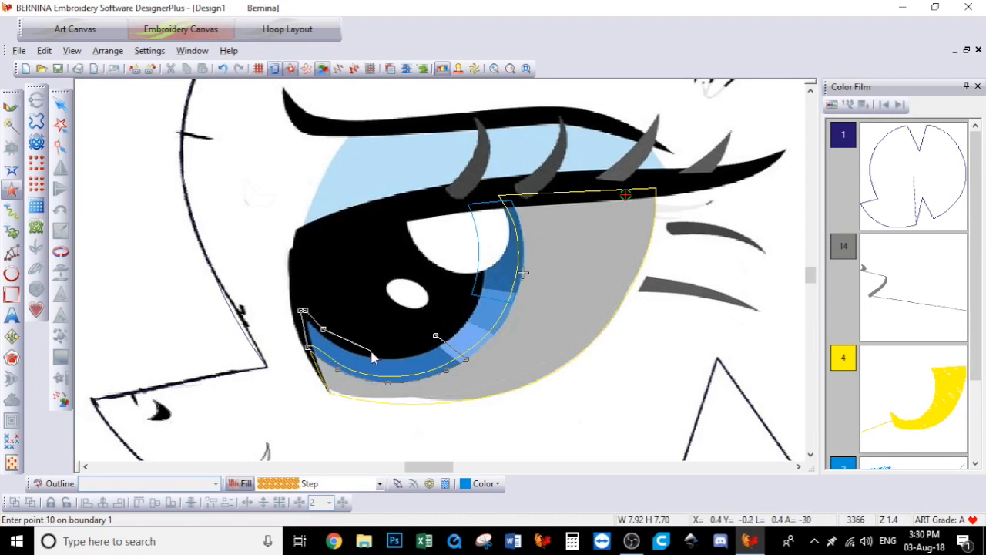
click(371, 353)
click(413, 351)
key(Return)
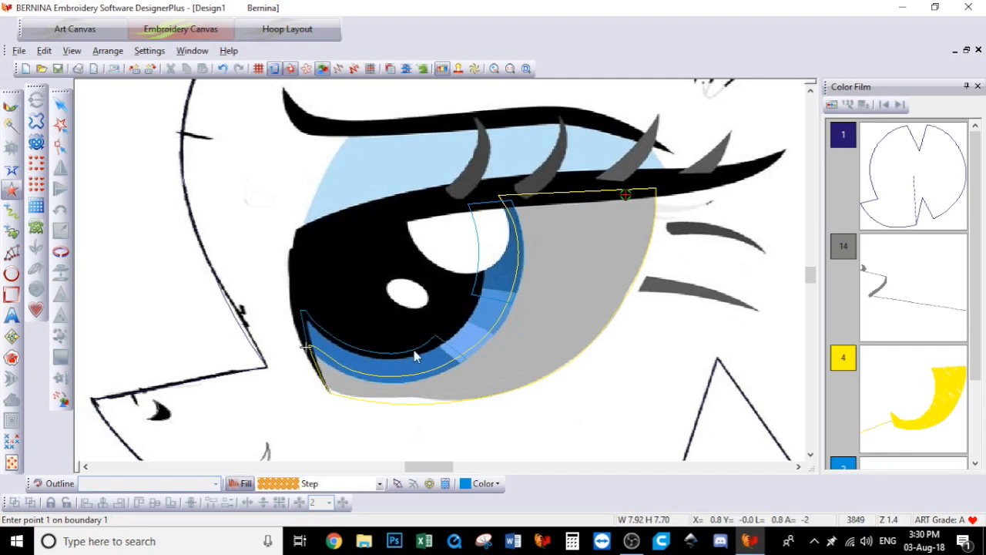
Digitize the iris's medium blue segment as a light blue closed Step-fill object, overlapping the upper dark section and the pupil
click(474, 485)
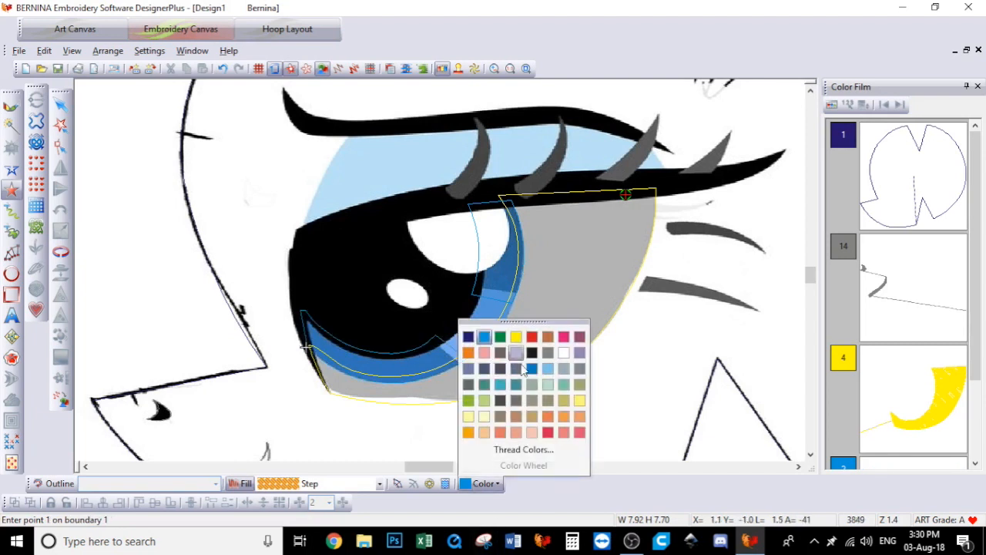
click(548, 370)
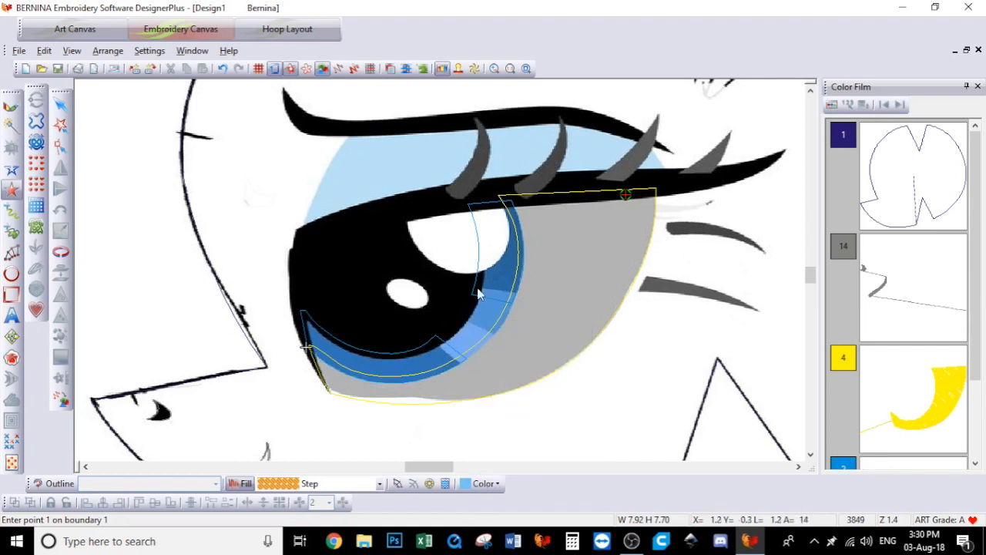
click(494, 67)
drag(402, 266, 537, 388)
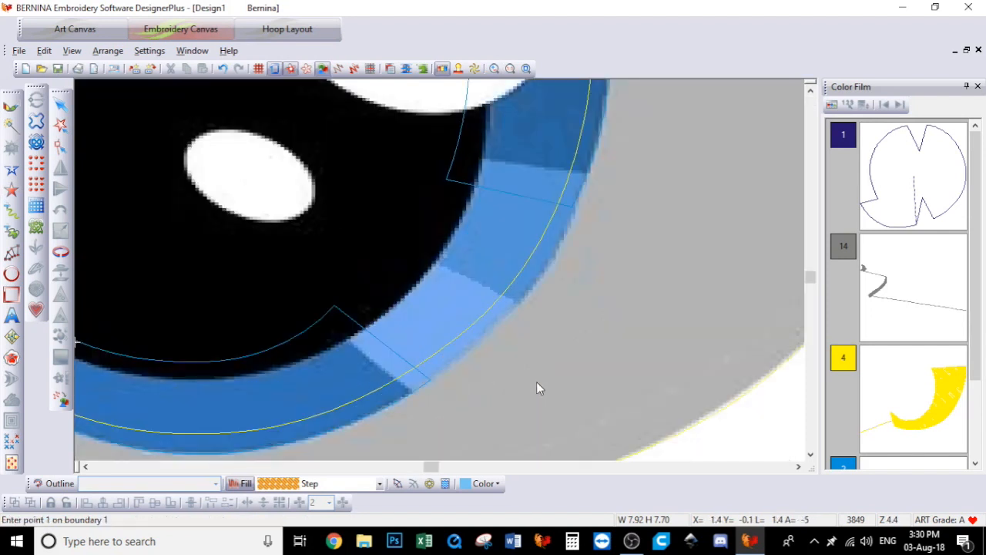
click(455, 152)
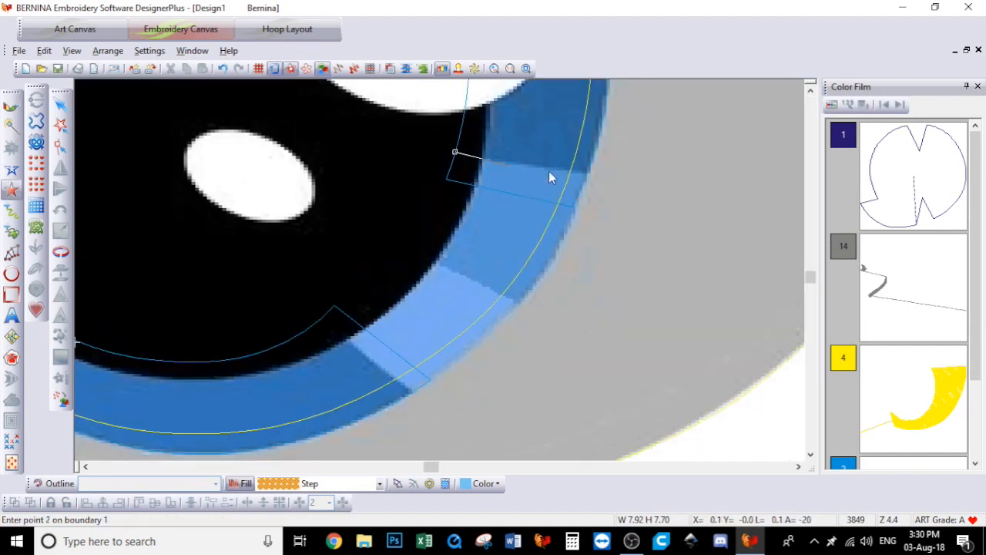
click(588, 173)
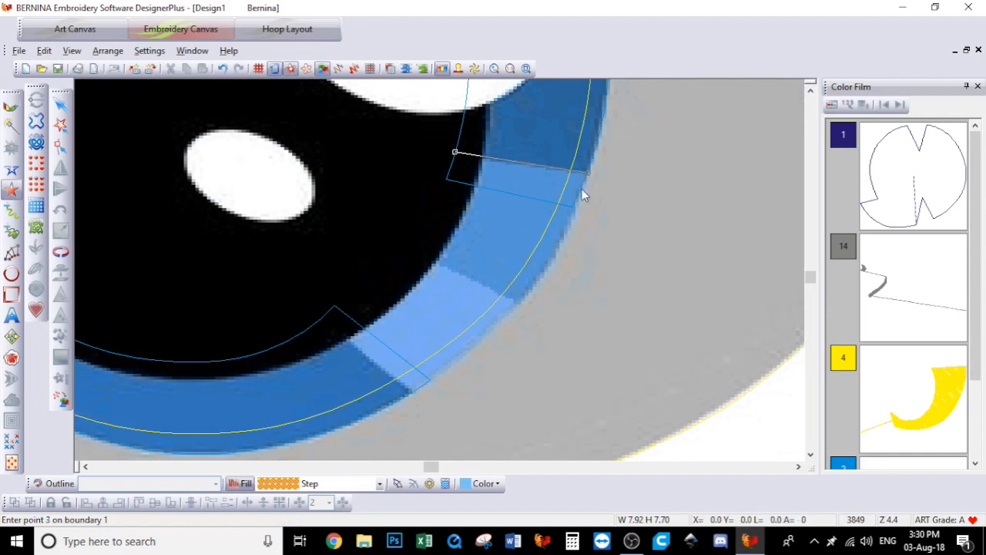
click(568, 235)
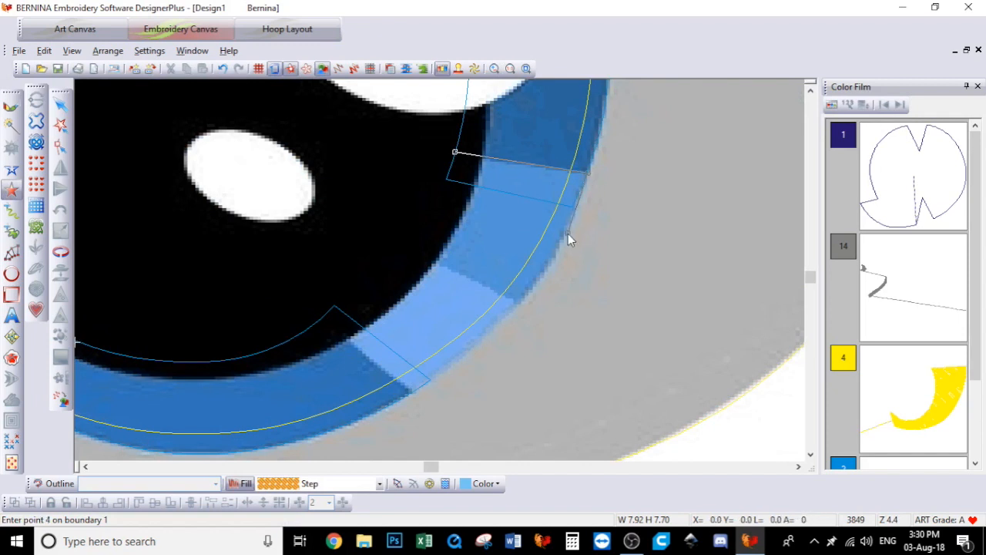
click(498, 323)
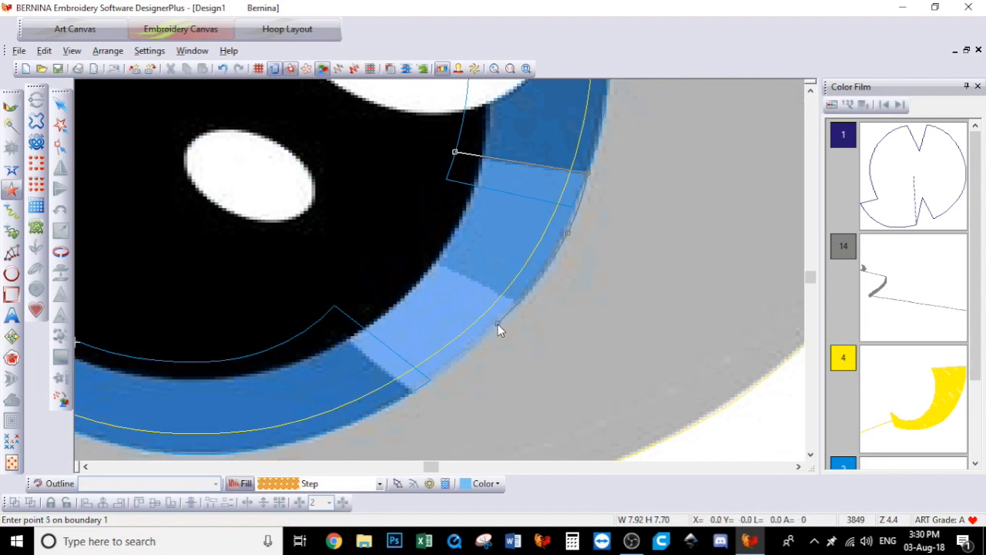
click(413, 276)
key(Return)
Digitize the iris's lightest segment as a pale green closed Step-fill object between the medium and lower dark sections, extending into the pupil
click(483, 483)
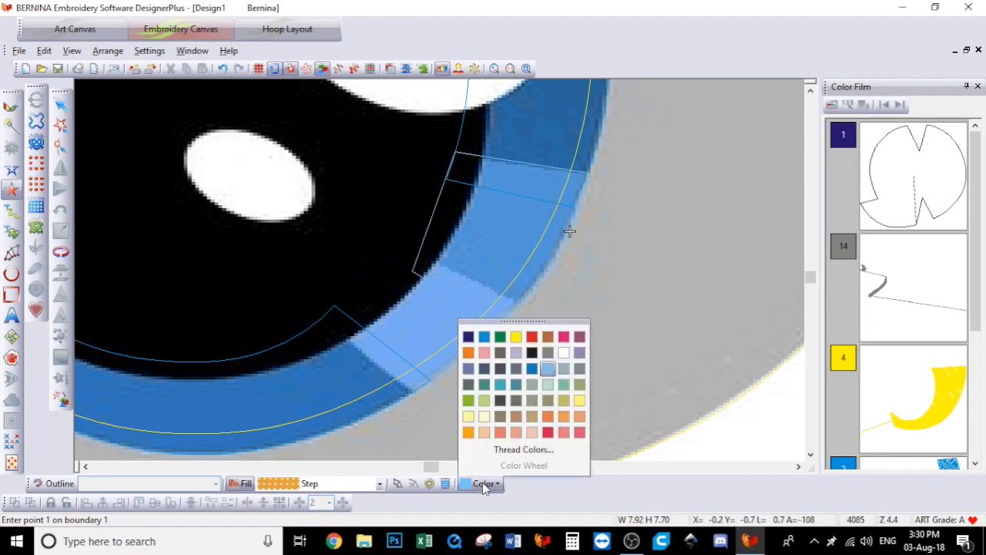
click(548, 384)
click(426, 251)
click(518, 305)
click(463, 356)
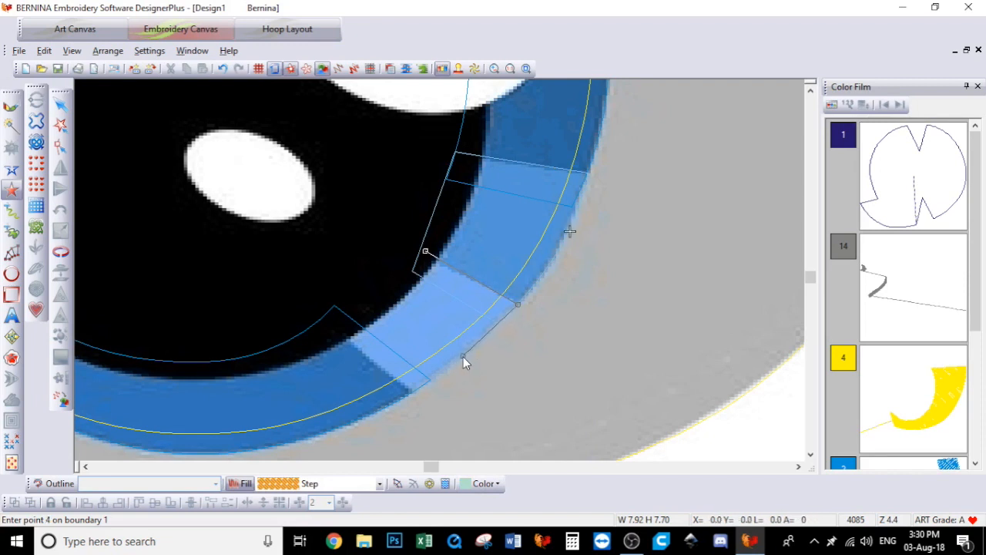
click(410, 393)
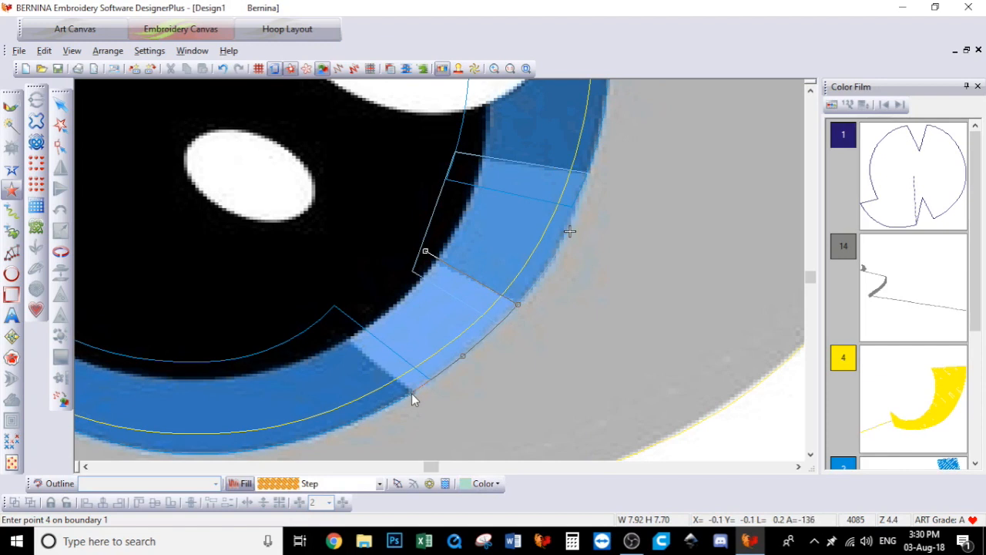
click(336, 329)
key(Return)
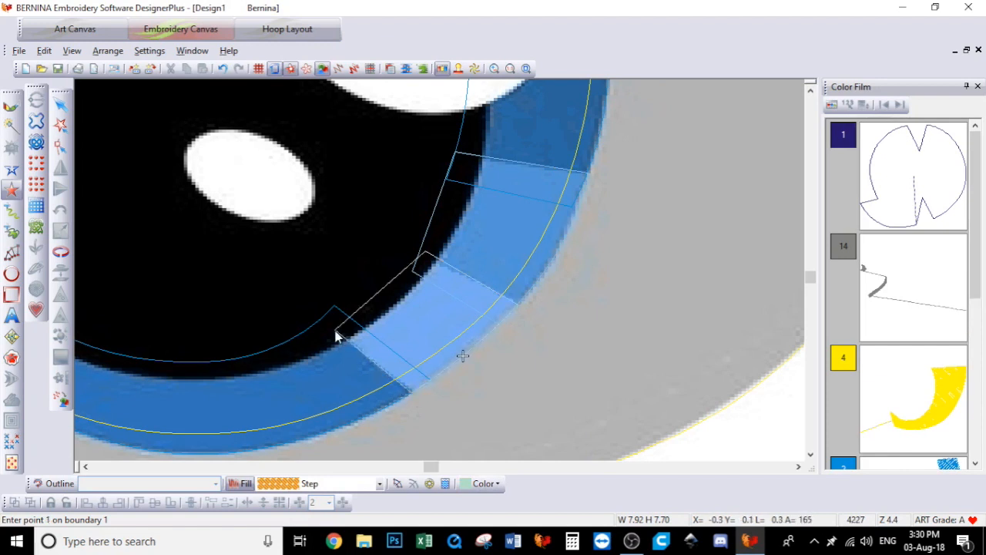
Change the fill of all four iris sections to Satin
click(494, 68)
right_click(425, 232)
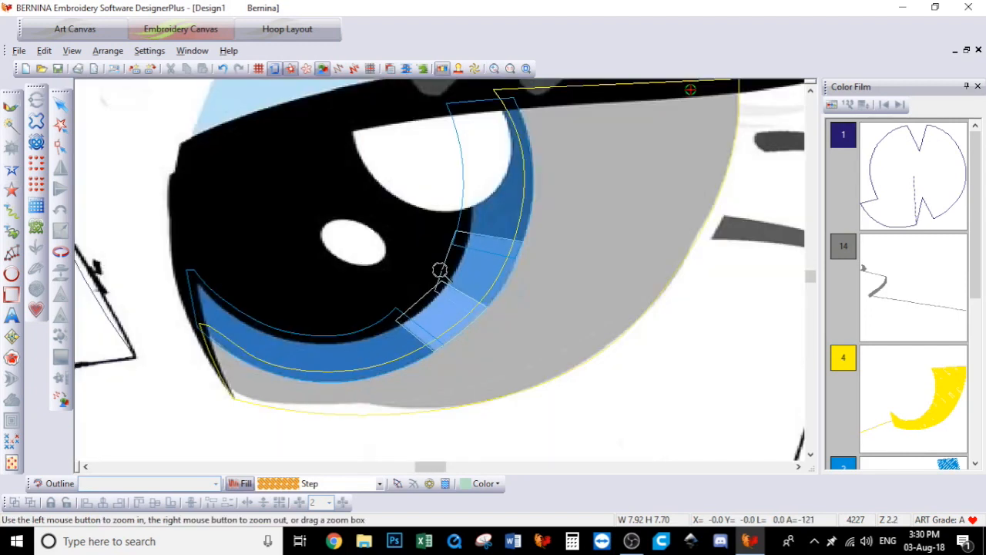
click(61, 108)
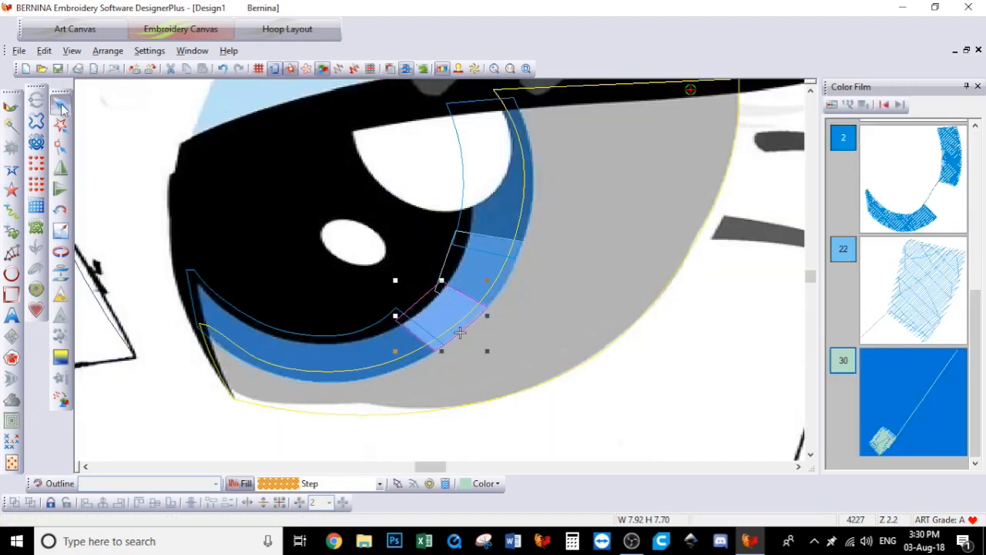
ctrl+click(922, 196)
ctrl+click(915, 274)
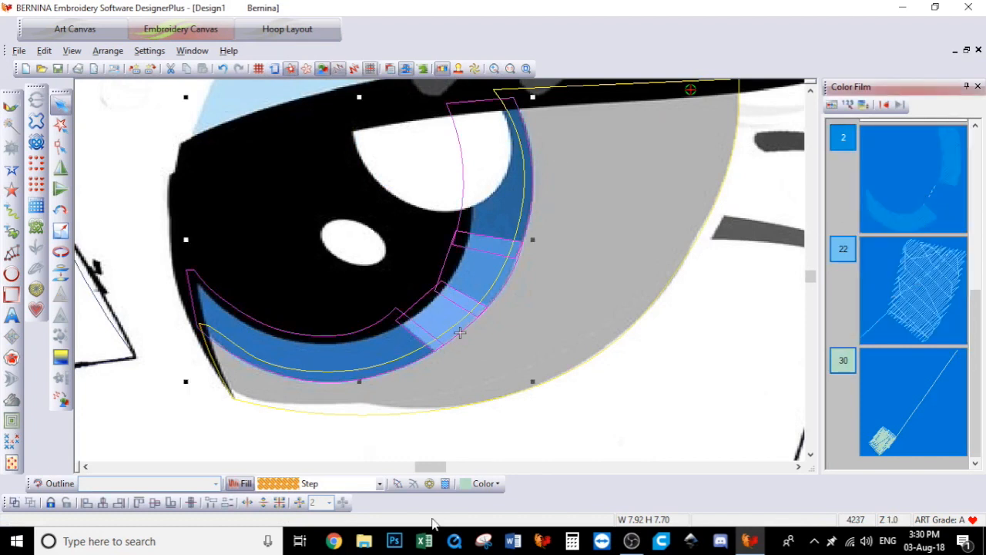
click(329, 482)
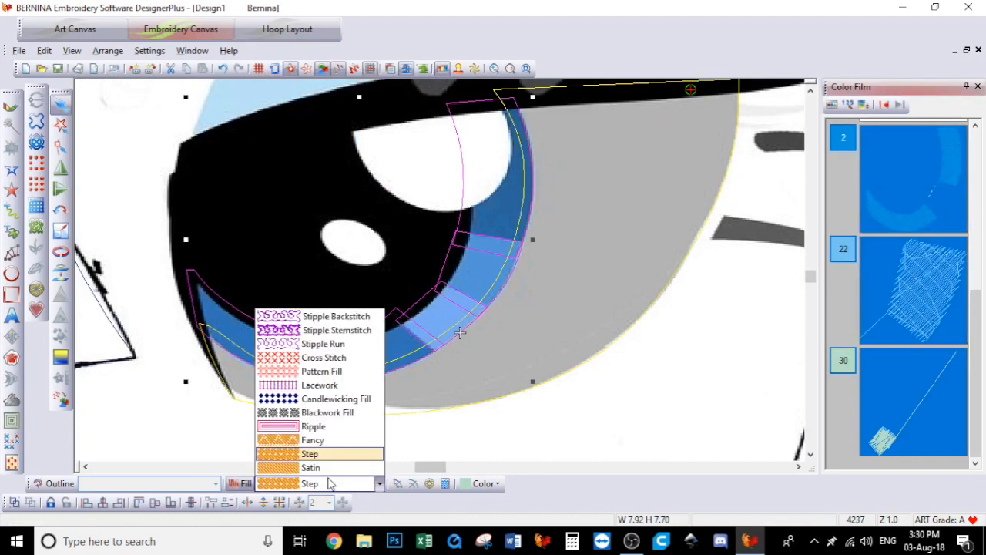
click(315, 468)
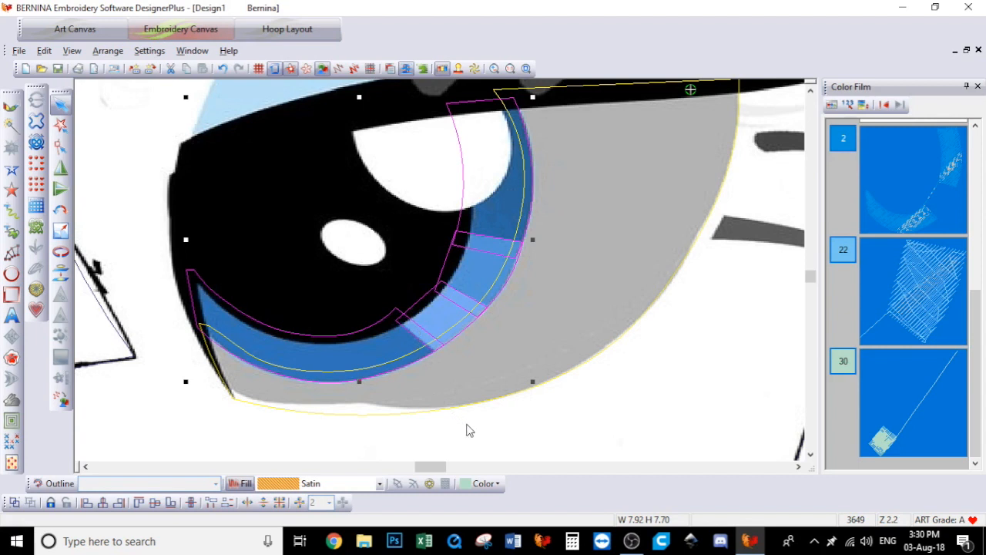
click(477, 444)
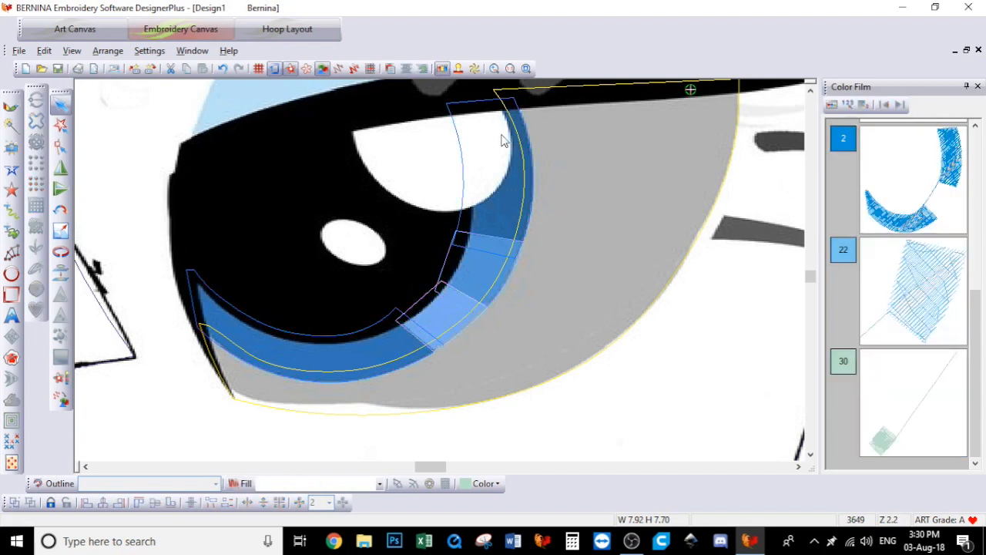
Set the manual satin spacing of all four iris sections to 0.3 mm
click(462, 159)
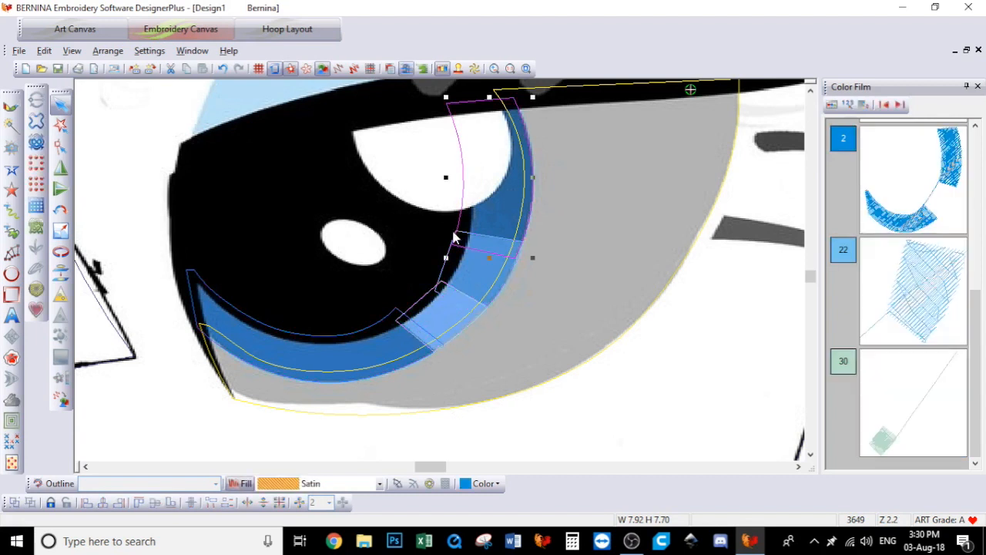
ctrl+click(444, 276)
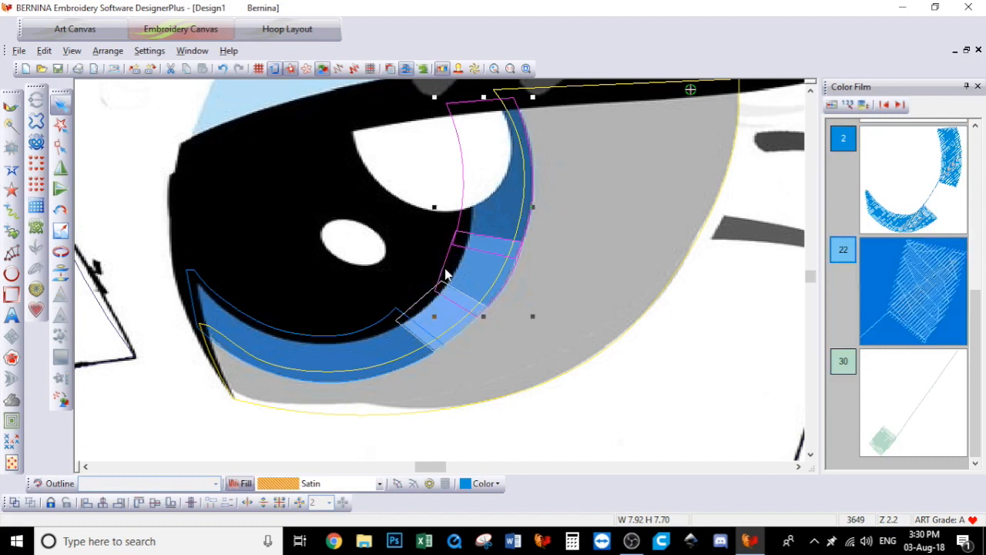
ctrl+click(414, 311)
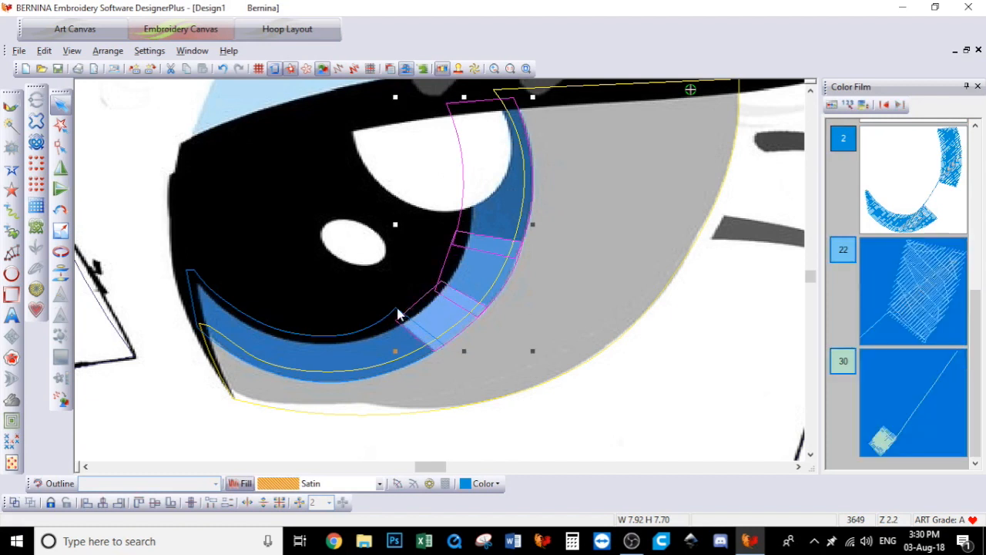
ctrl+click(398, 315)
double_click(399, 314)
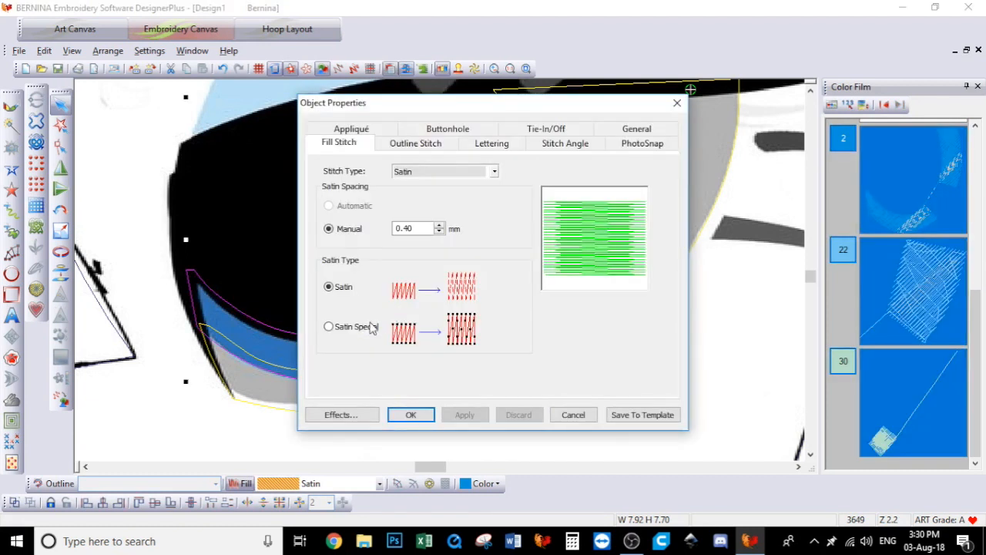
click(409, 228)
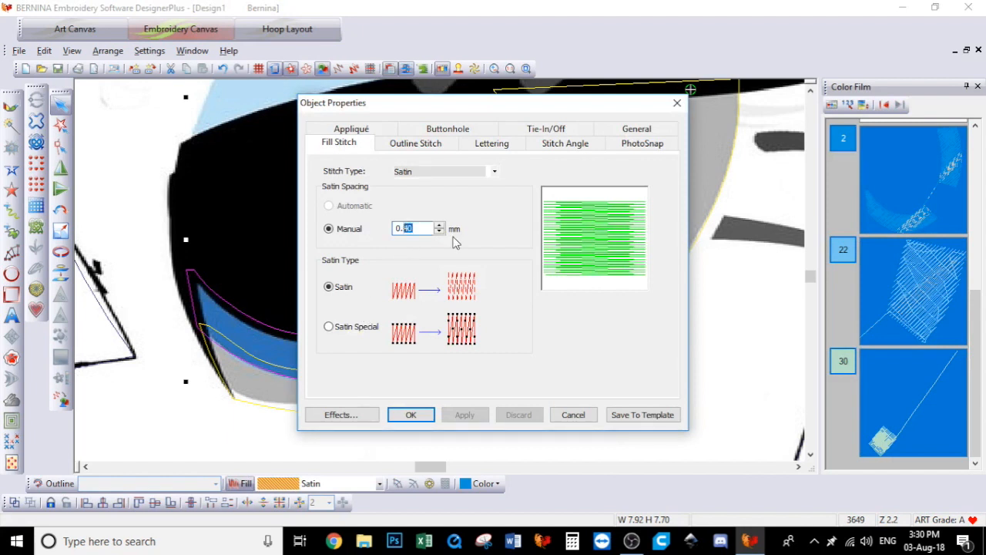
key(BackSpace)
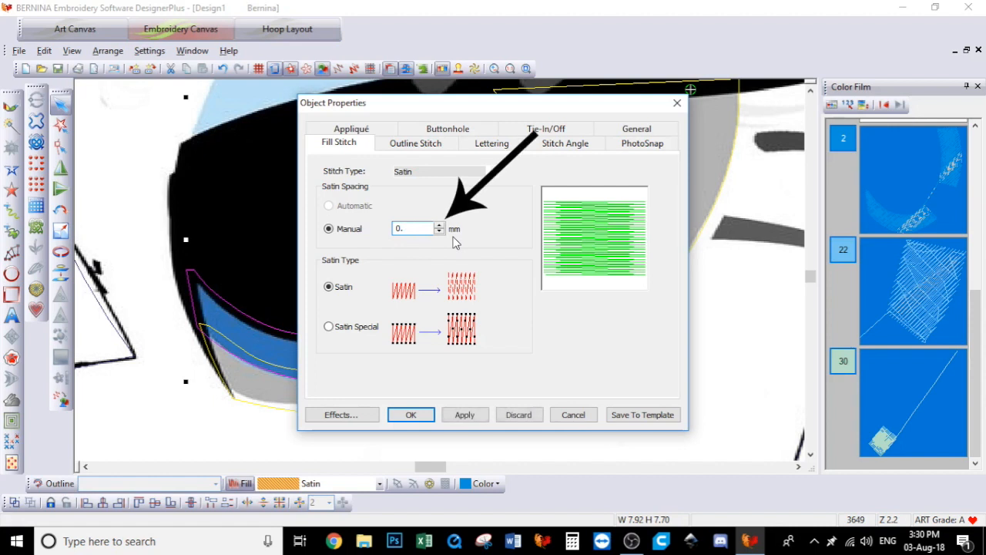
text(3)
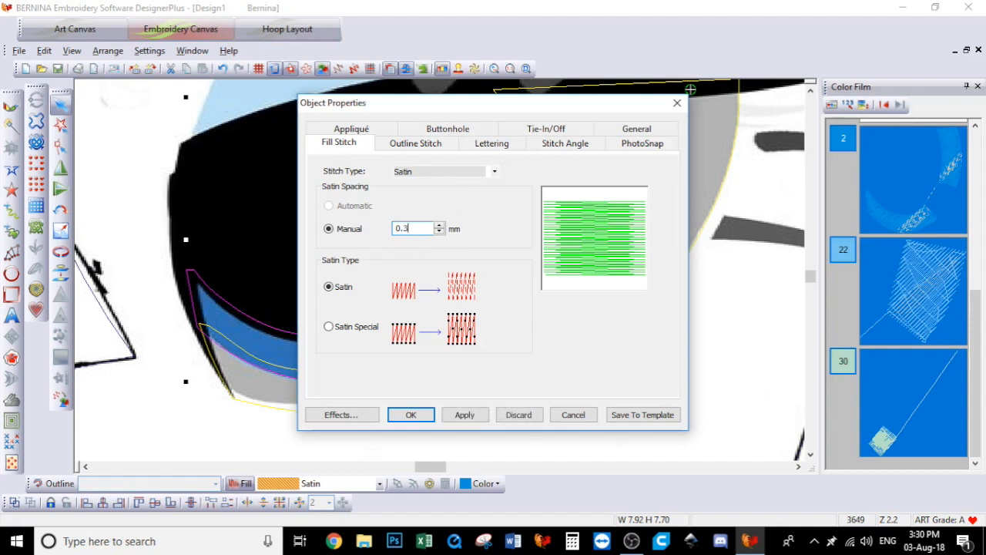
click(420, 417)
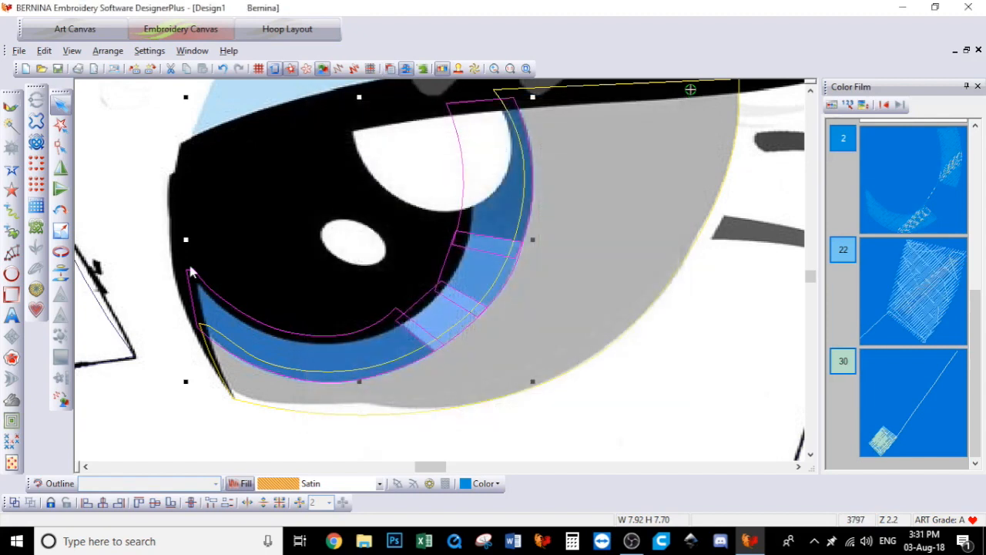
click(119, 231)
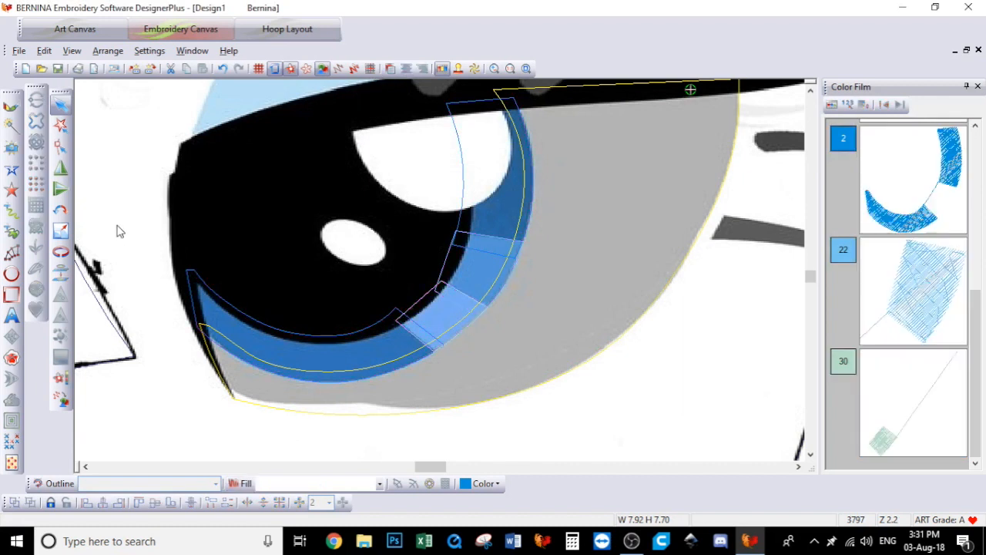
Set the stitch angle of the iris's lower dark blue section with an angle line across the band, from the pupil outward
click(381, 322)
click(396, 483)
click(208, 371)
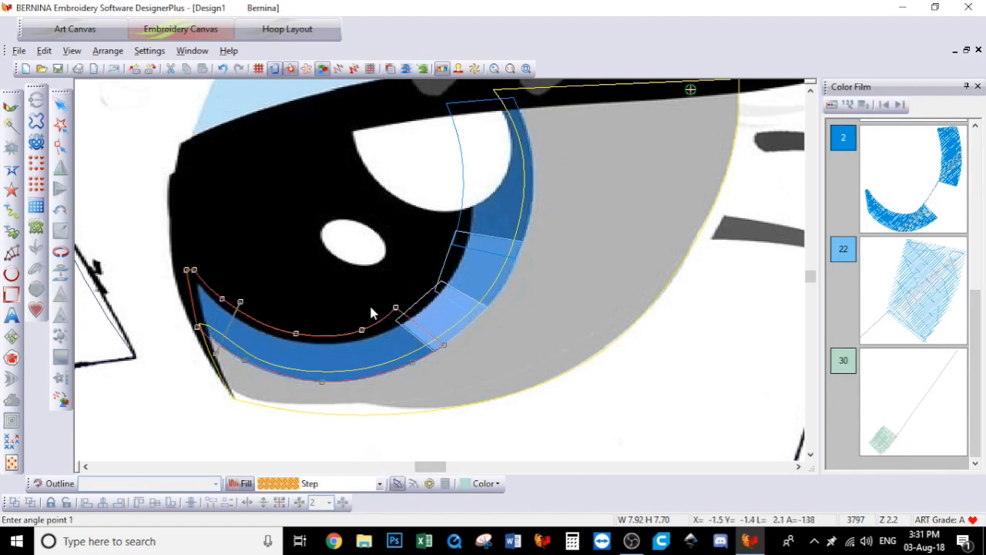
click(423, 377)
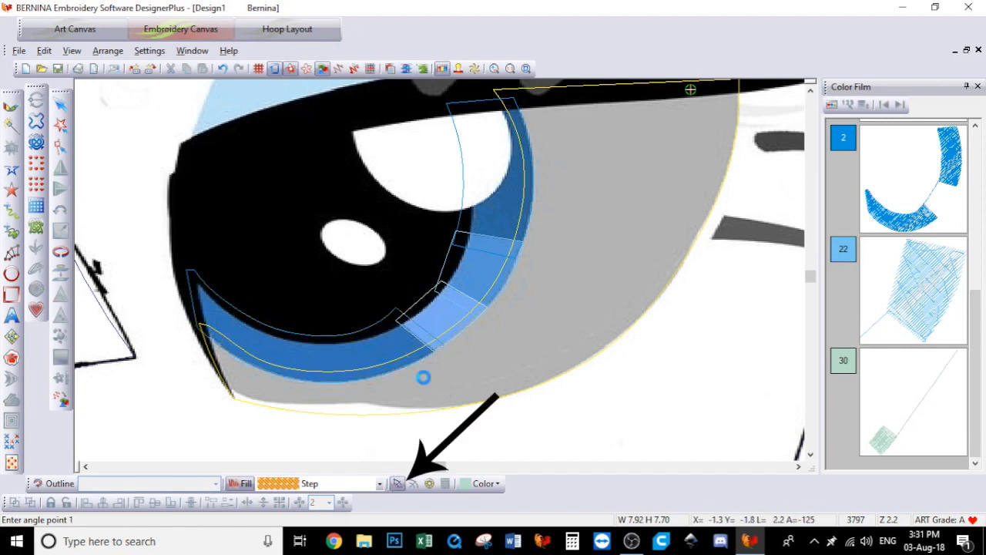
Set the stitch angle of the iris's pale green segment with an angle line running from the pupil outward across it
click(423, 308)
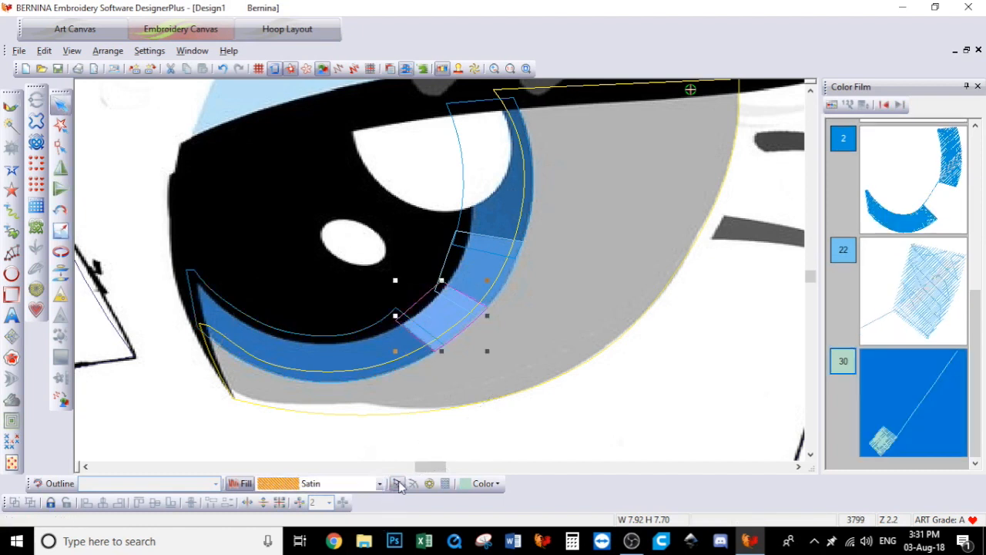
click(397, 484)
click(401, 291)
click(496, 353)
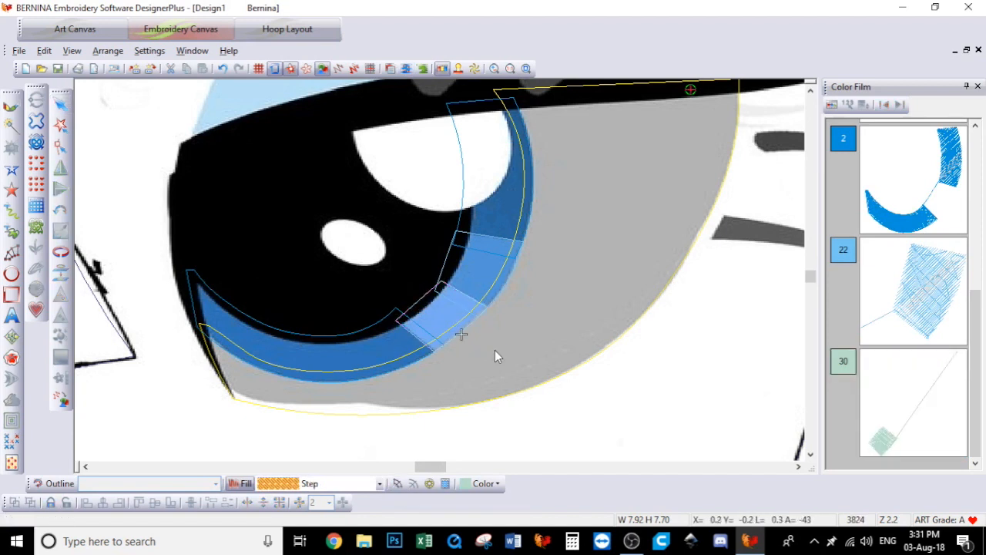
Set the stitch angle of the iris's light blue middle segment with an angle line from the pupil out past its outer edge
click(453, 265)
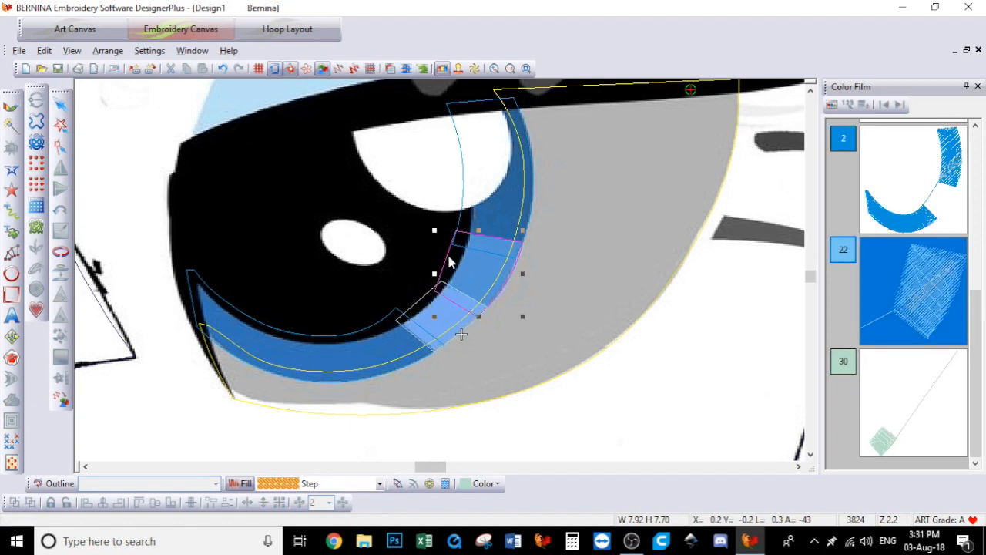
click(398, 484)
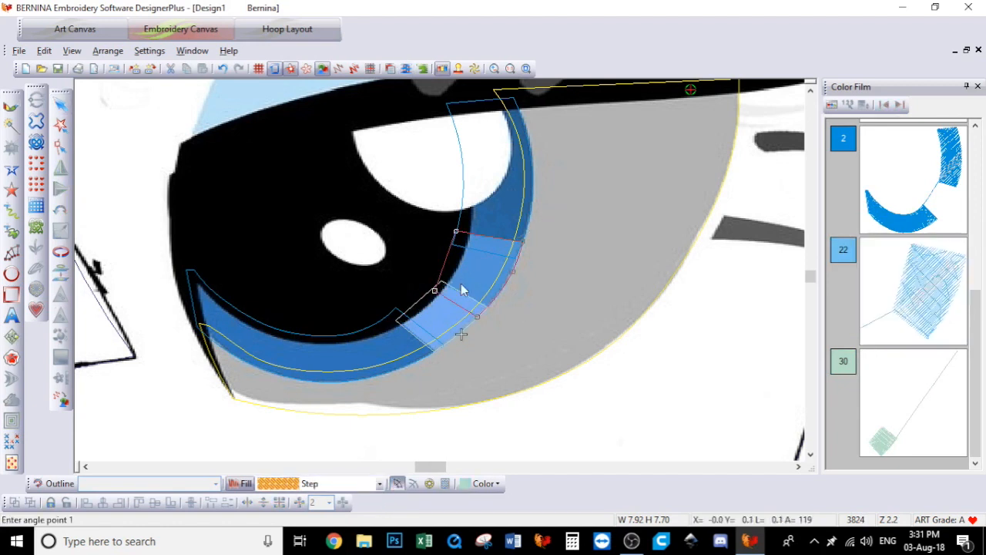
click(433, 259)
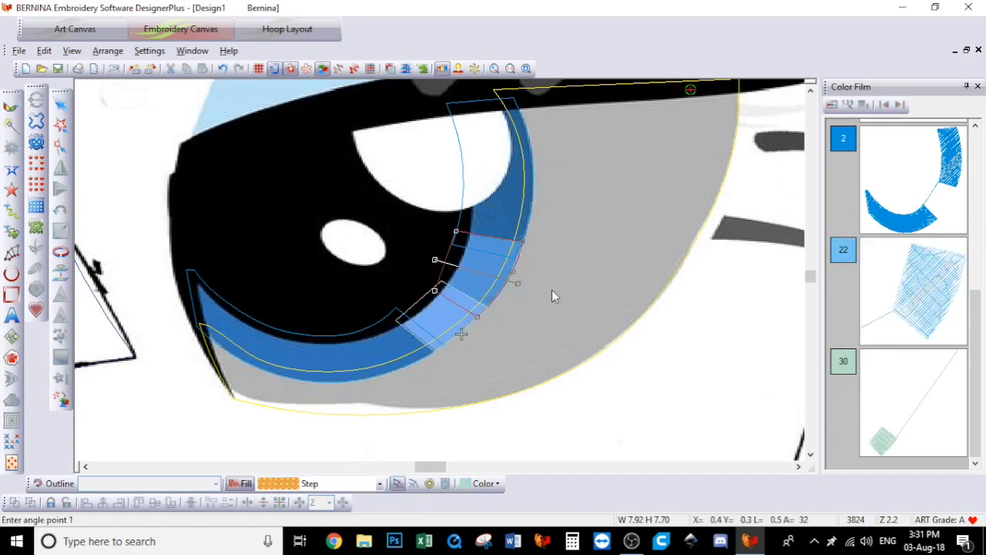
click(552, 296)
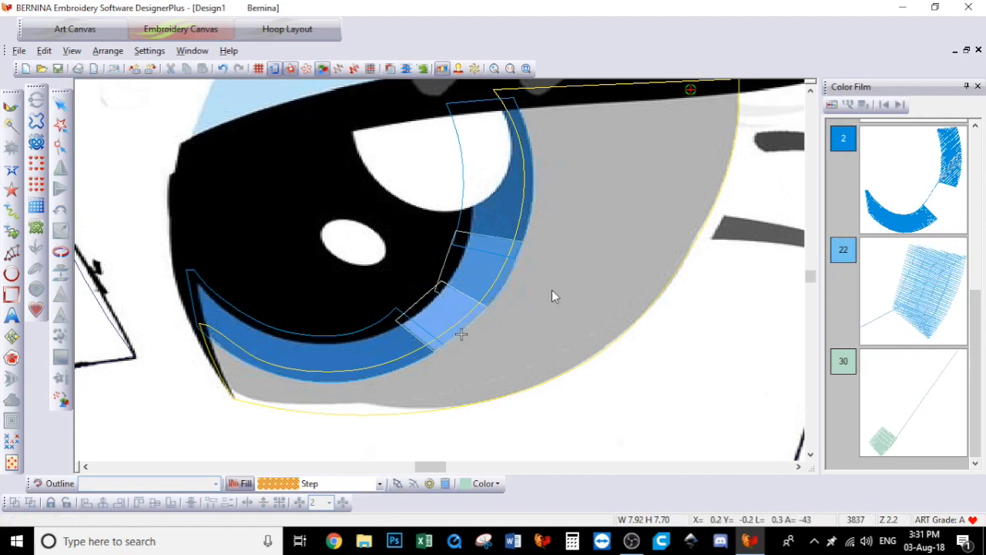
Set the stitch angles of the iris's upper dark blue section with two angle lines running from the pupil outward across the band
click(465, 207)
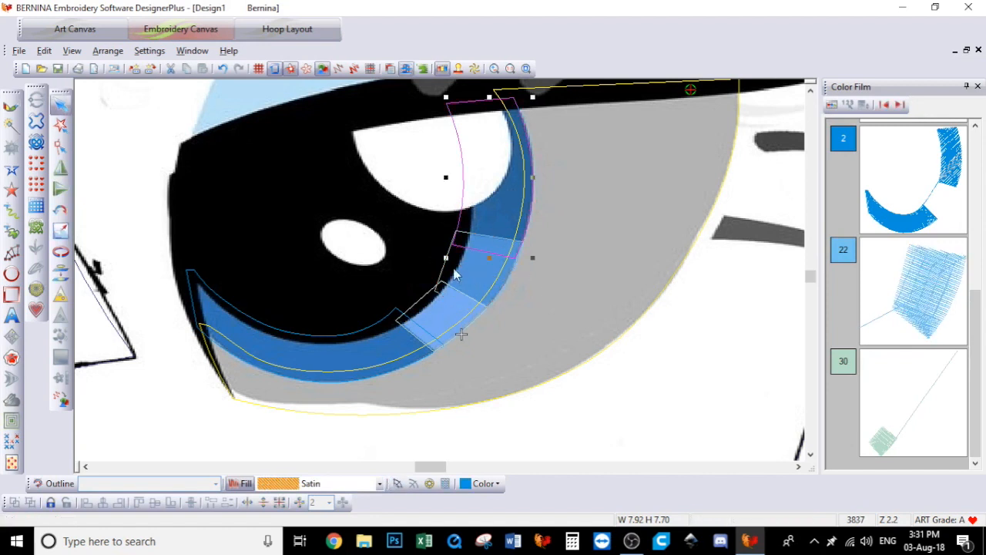
click(398, 484)
click(449, 140)
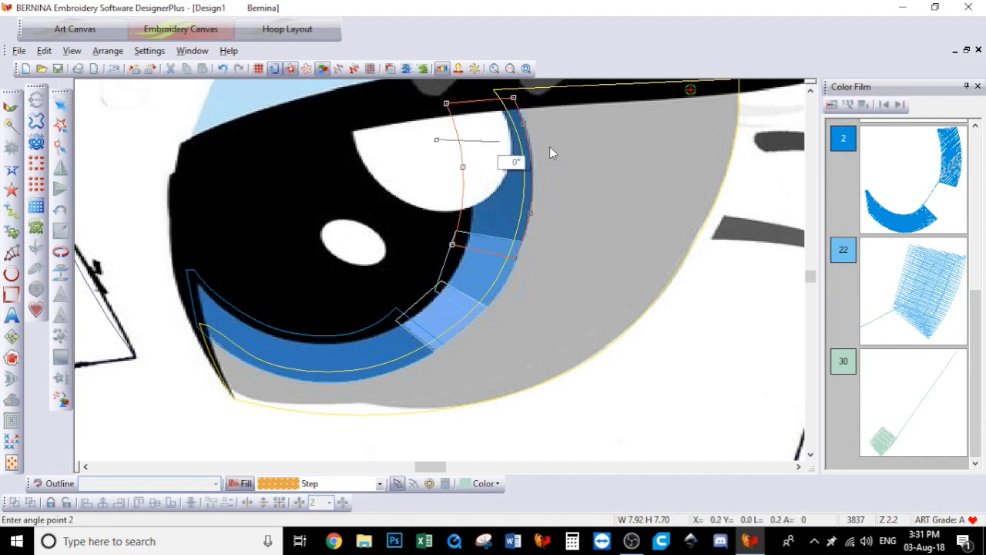
click(452, 194)
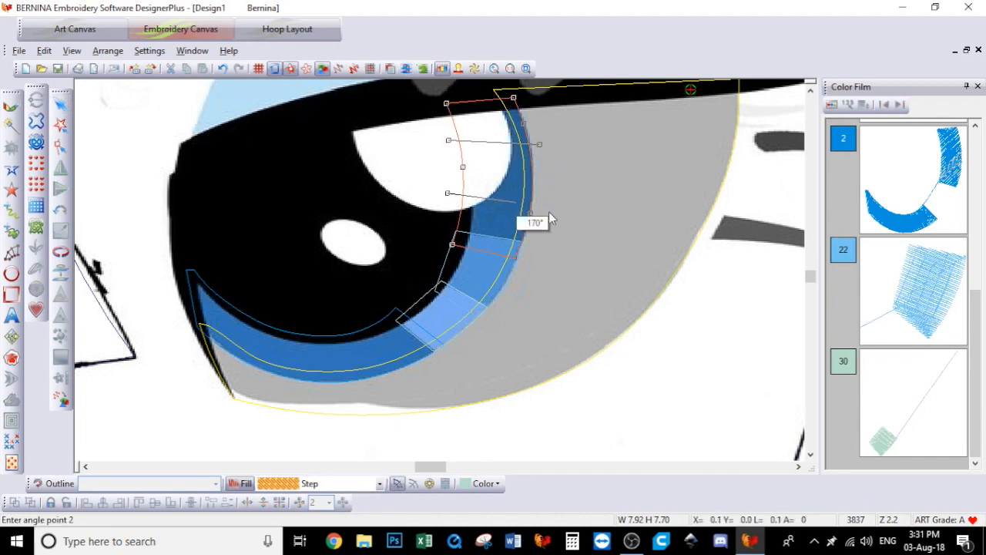
key(Return)
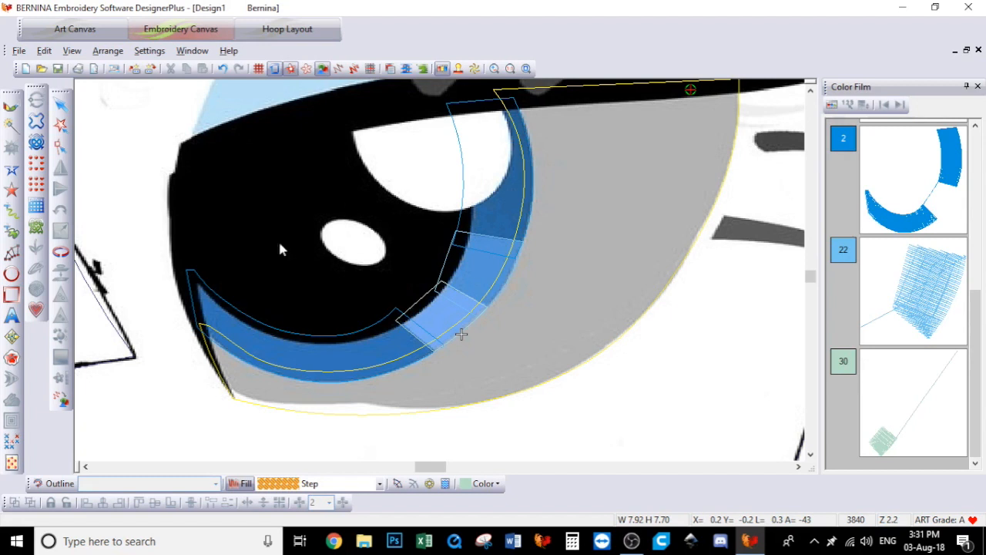
click(61, 104)
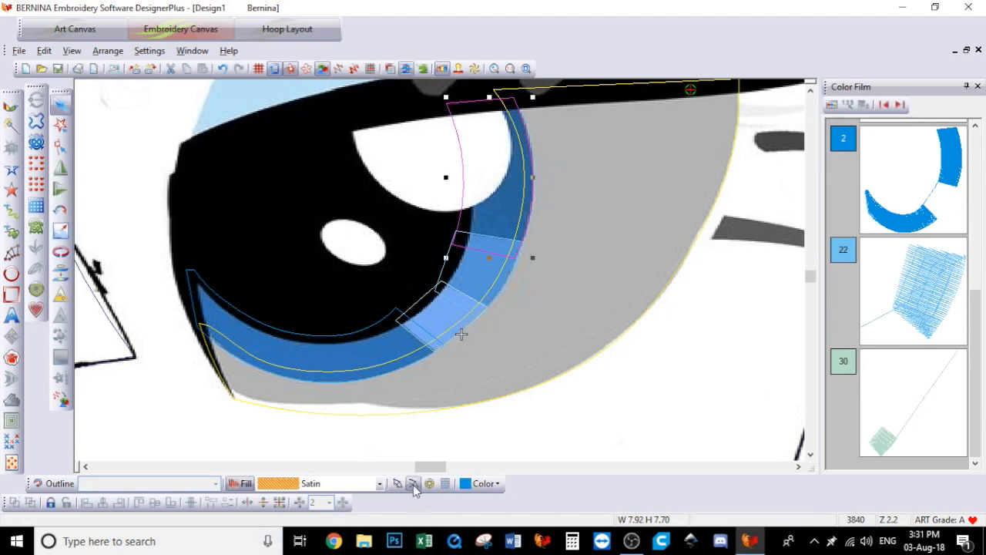
click(60, 144)
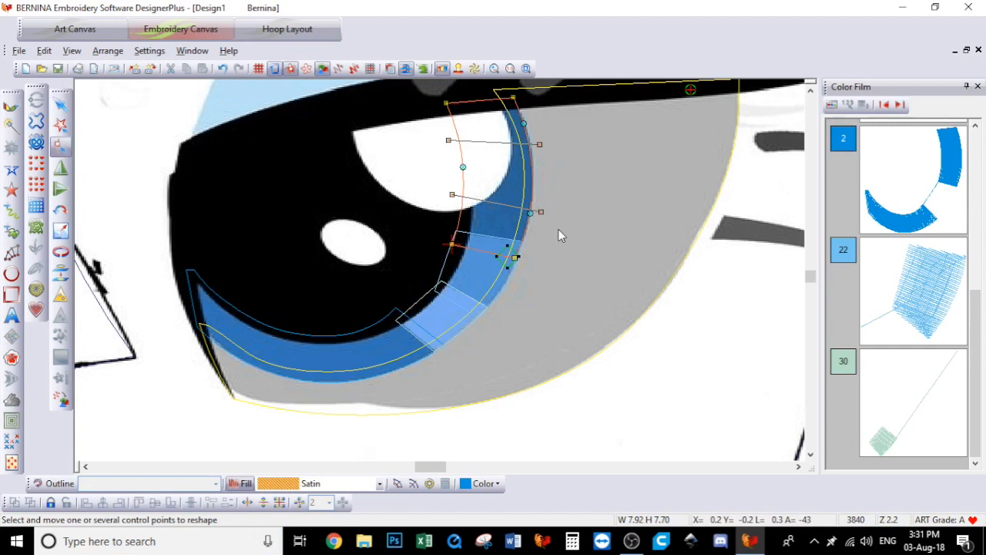
click(60, 108)
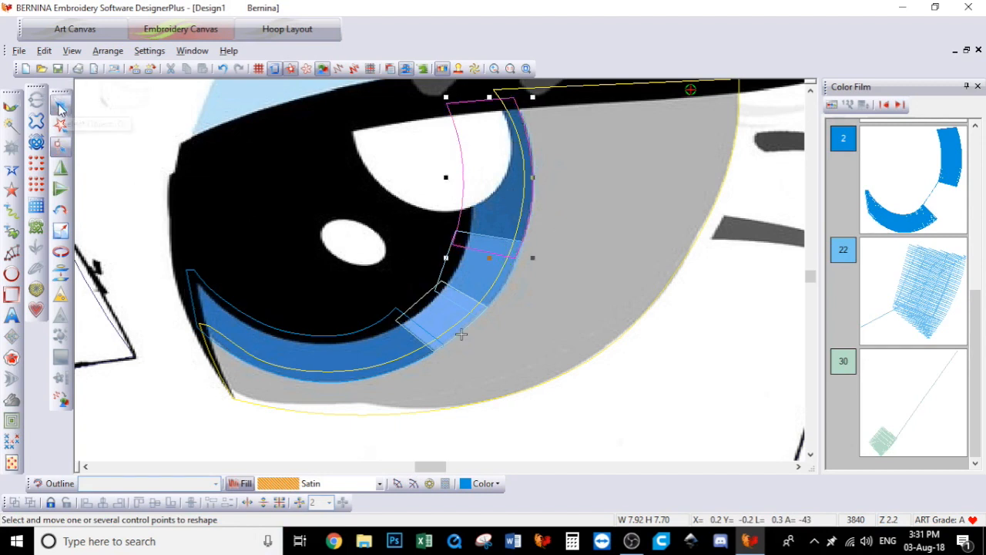
click(116, 167)
Digitize the pupil as a closed black step-fill shape, following the iris's inner edge and extending its upper edge into the black eyelid line
click(12, 189)
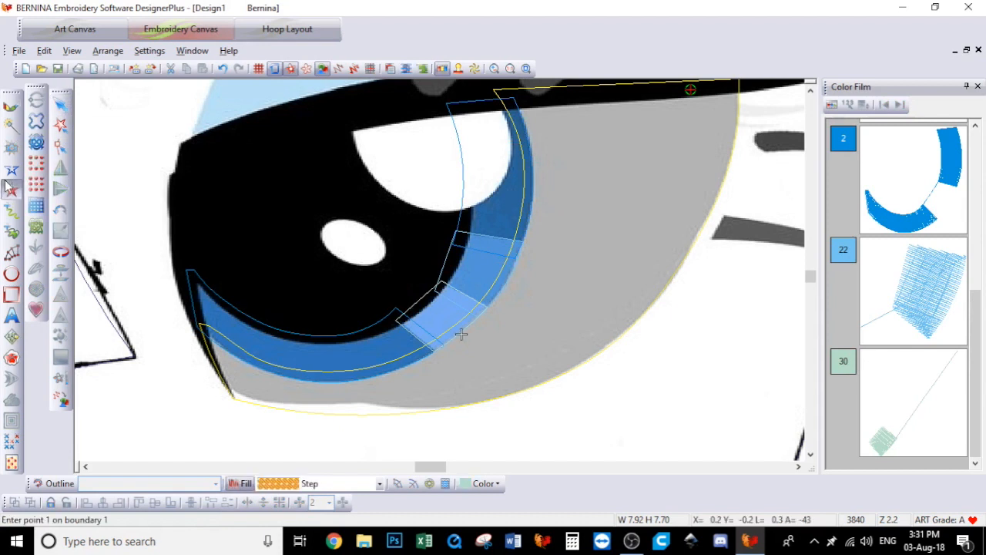
click(477, 486)
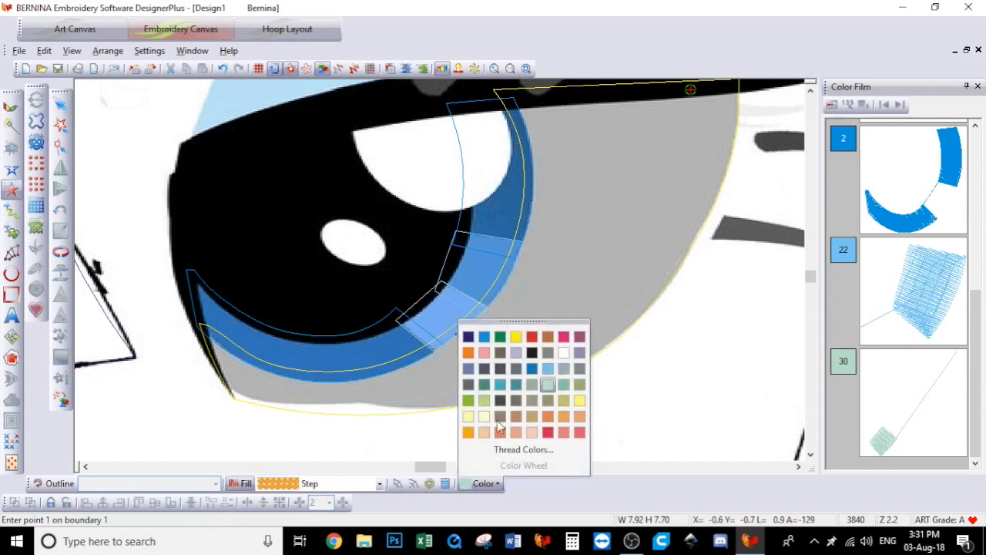
click(531, 353)
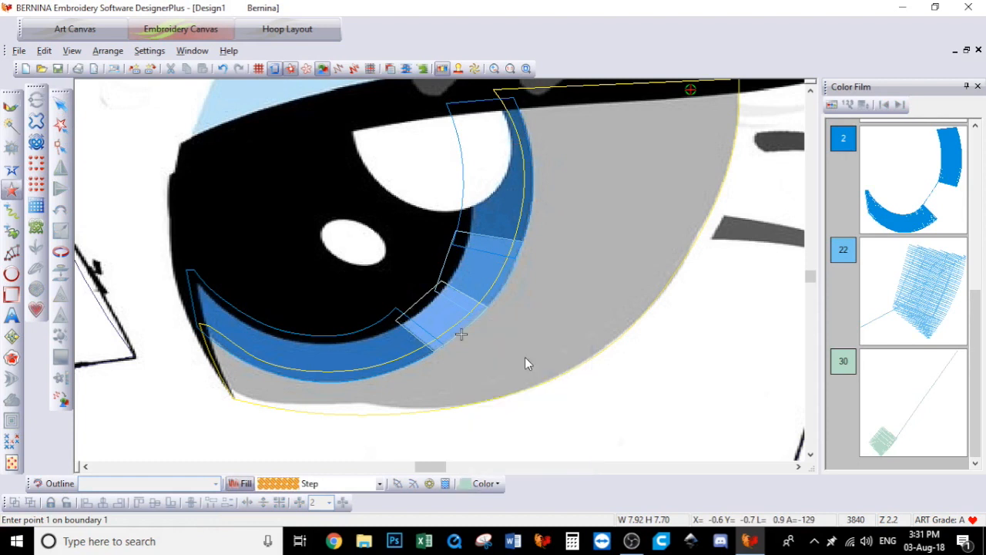
click(177, 264)
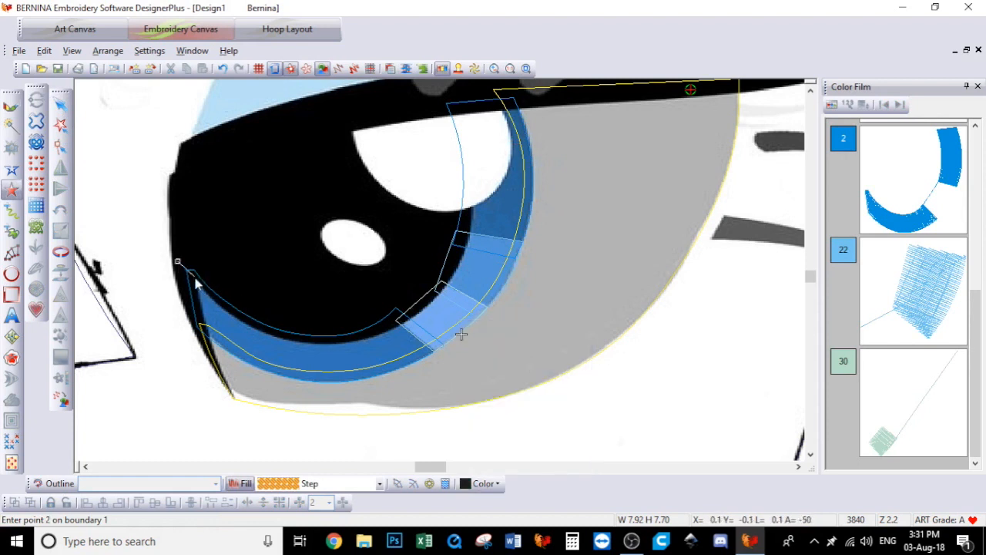
click(202, 293)
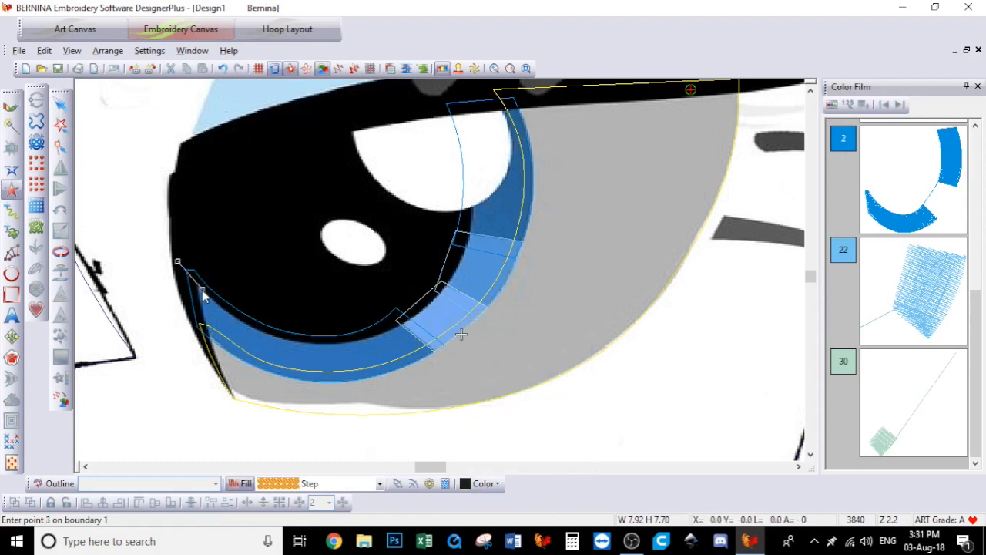
click(267, 336)
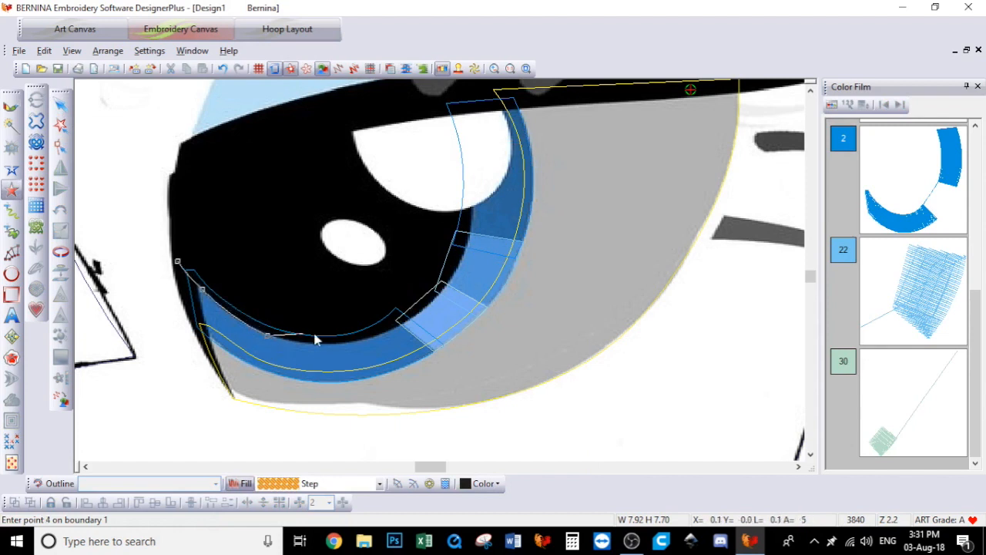
click(365, 340)
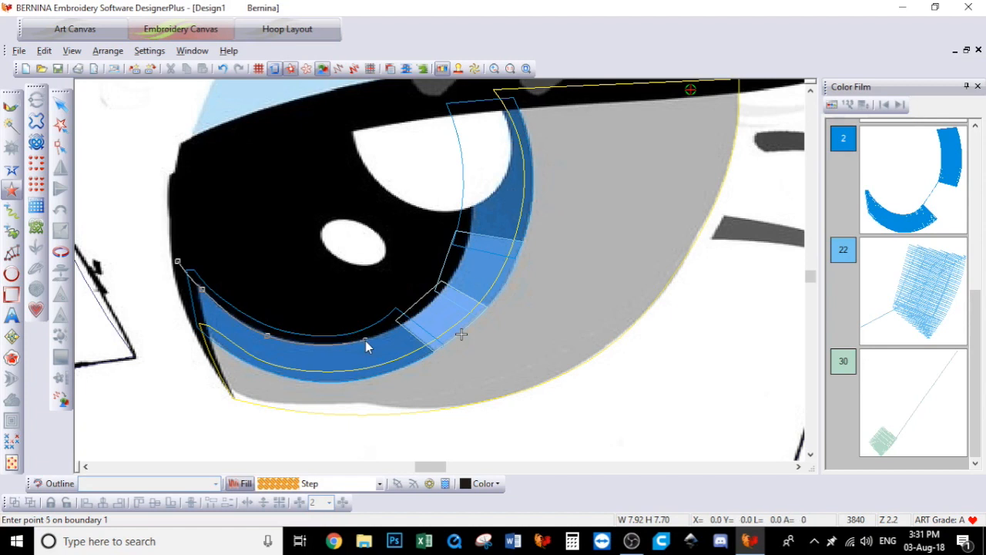
click(440, 294)
click(470, 233)
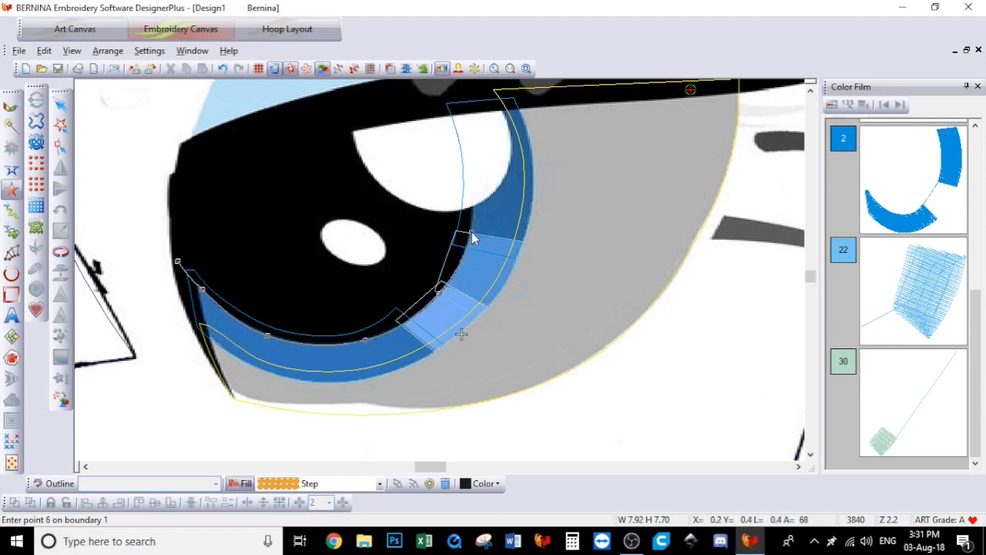
click(473, 163)
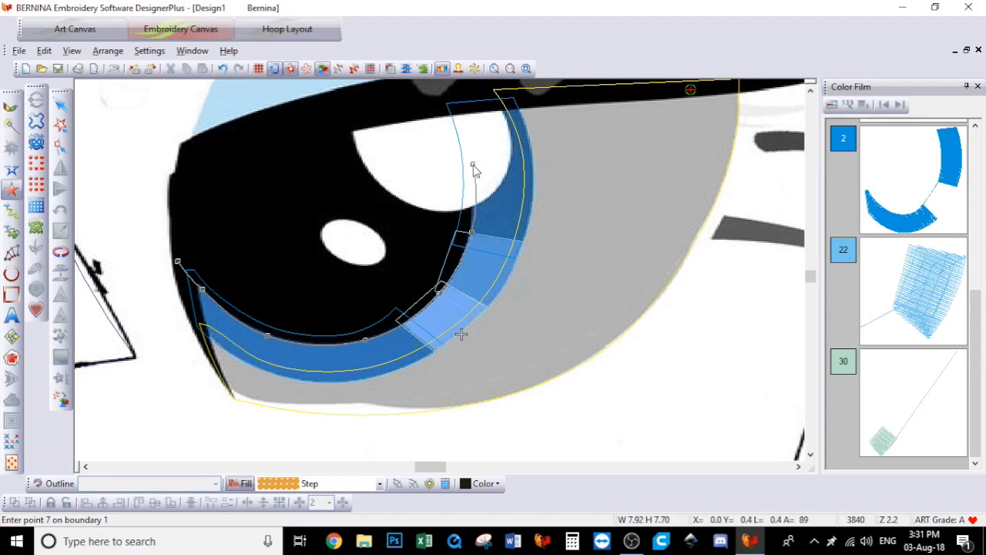
click(466, 100)
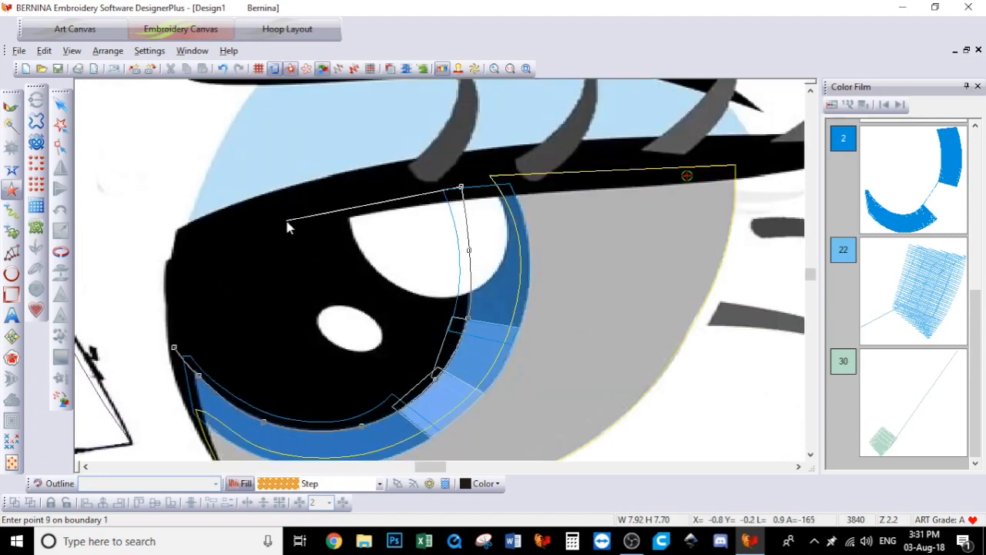
click(285, 218)
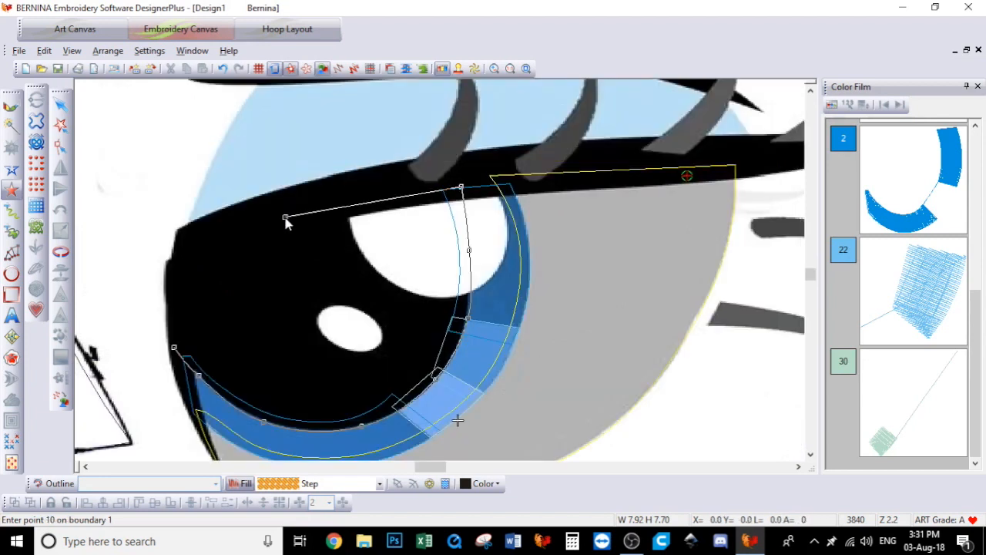
click(182, 243)
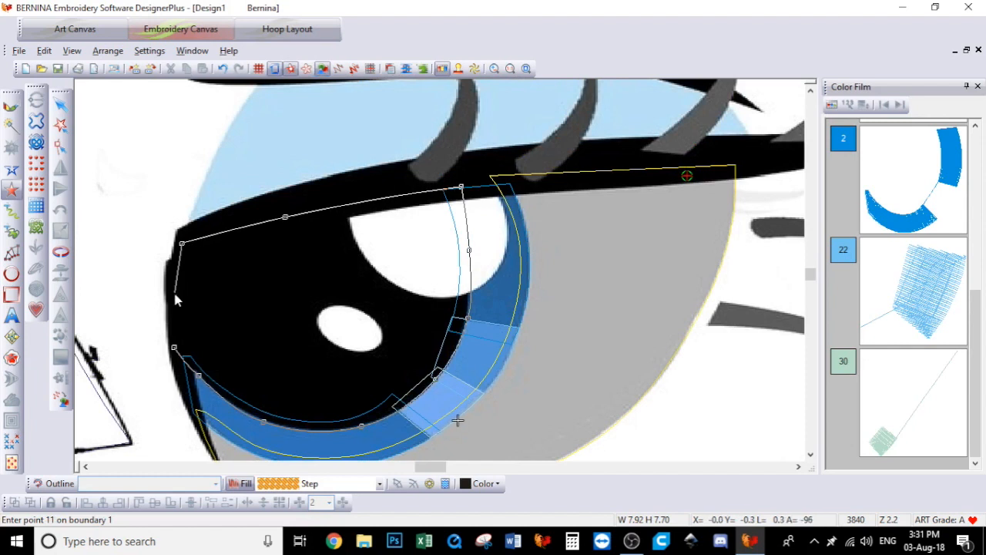
key(Return)
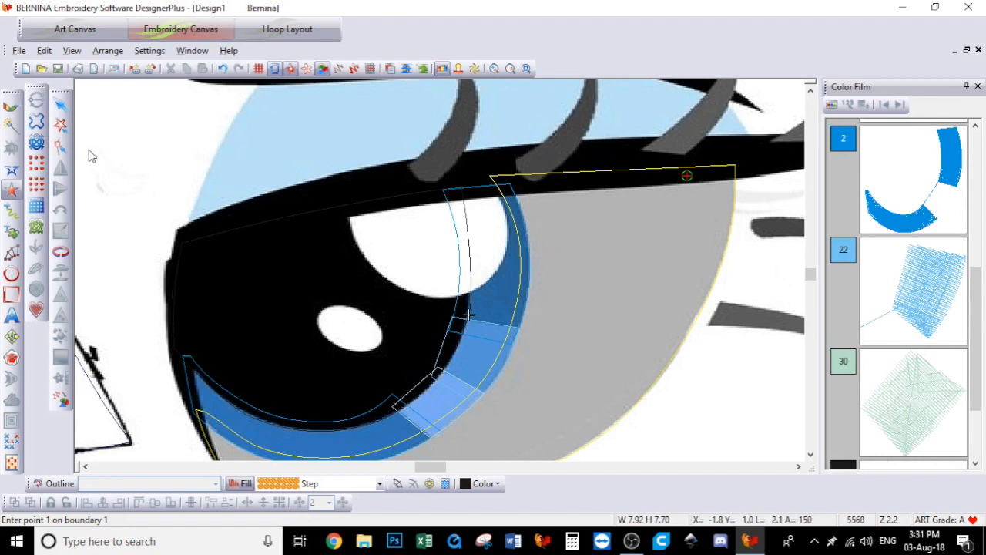
Remove the overlapping stitches of the iris sections beneath the black pupil fill
click(60, 102)
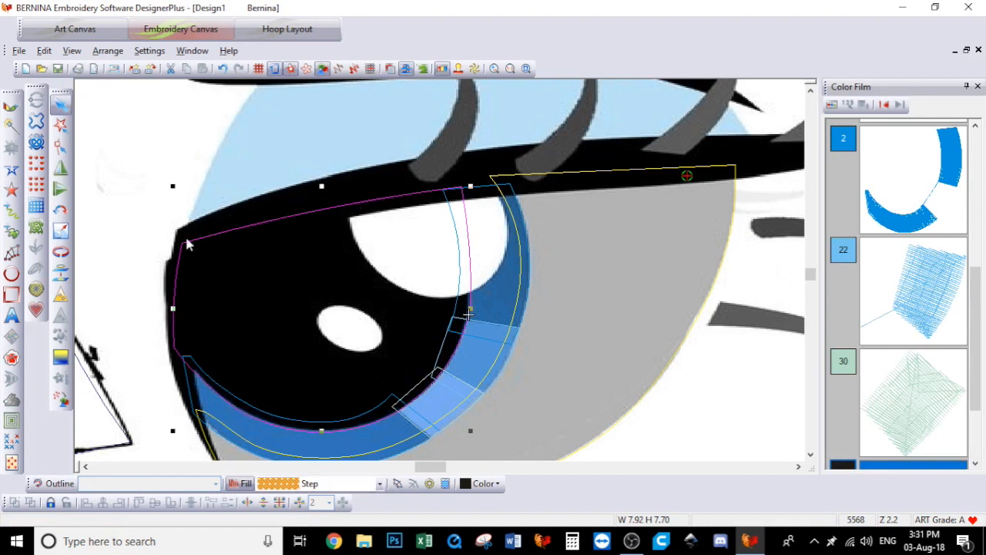
click(61, 274)
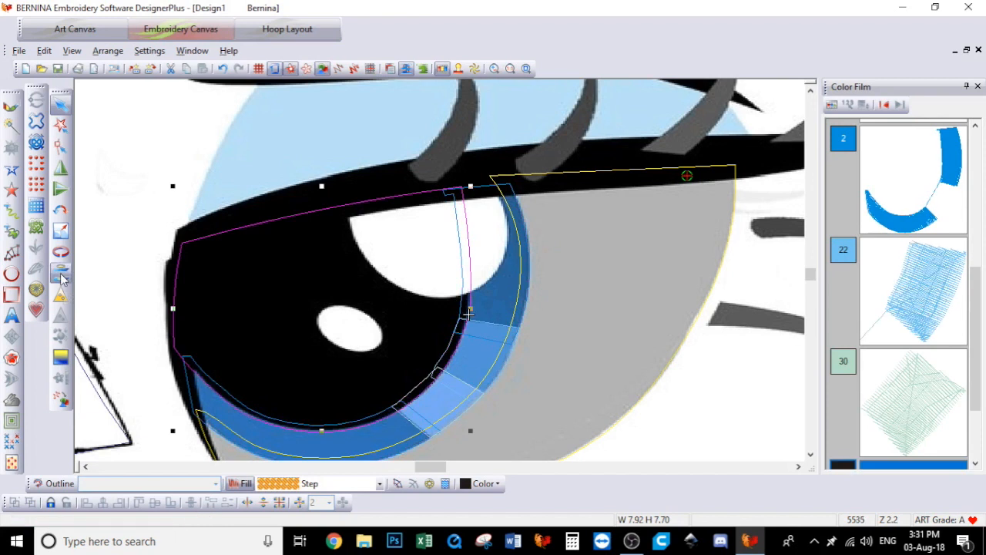
click(124, 272)
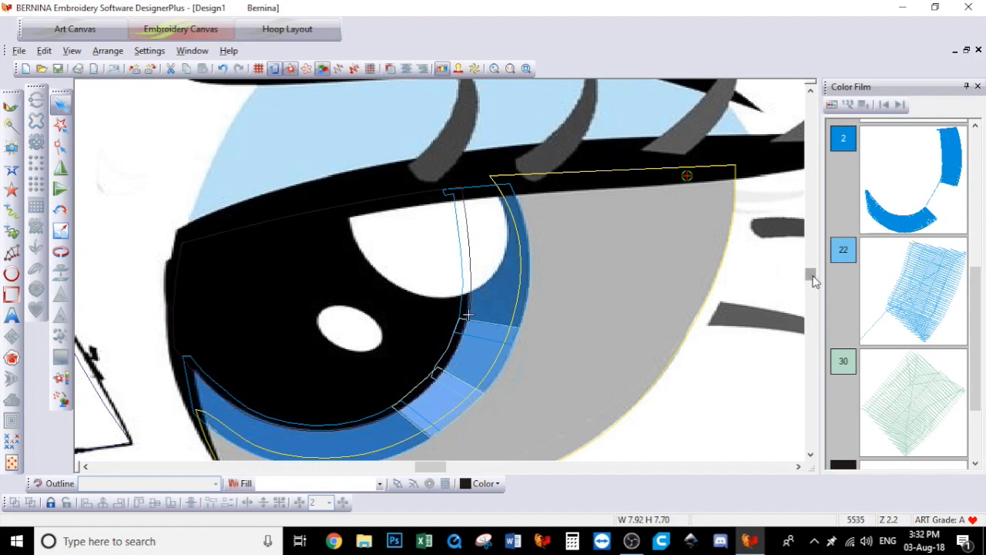
Digitize the large white eye highlight as a closed yellow step-fill shape, with its upper edge reaching into the eyelid line
scroll(815, 281, down, 1)
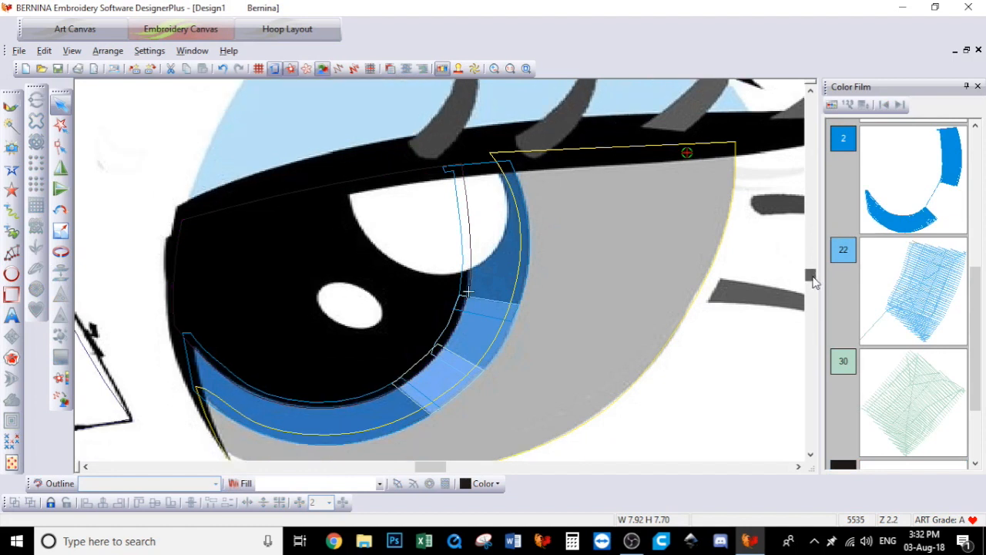
click(12, 189)
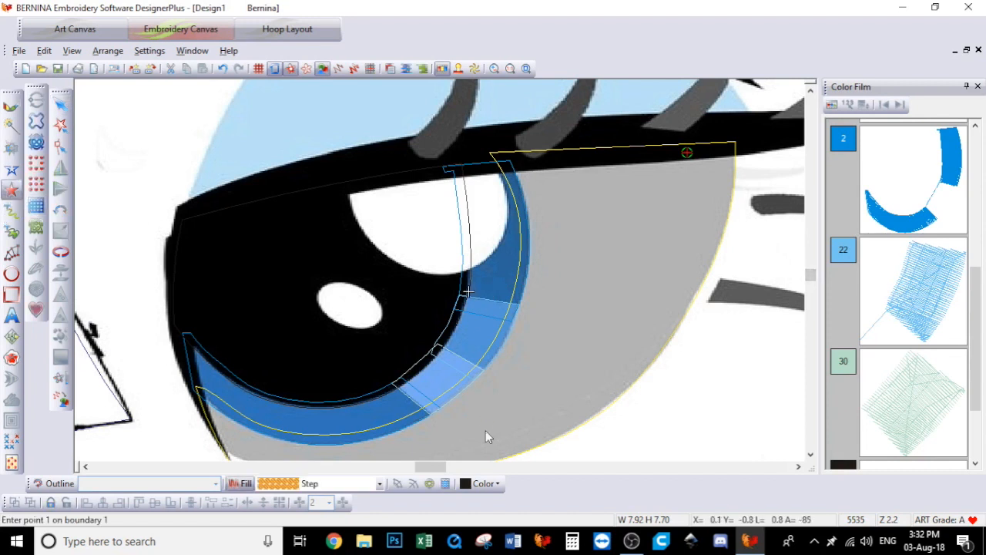
click(485, 483)
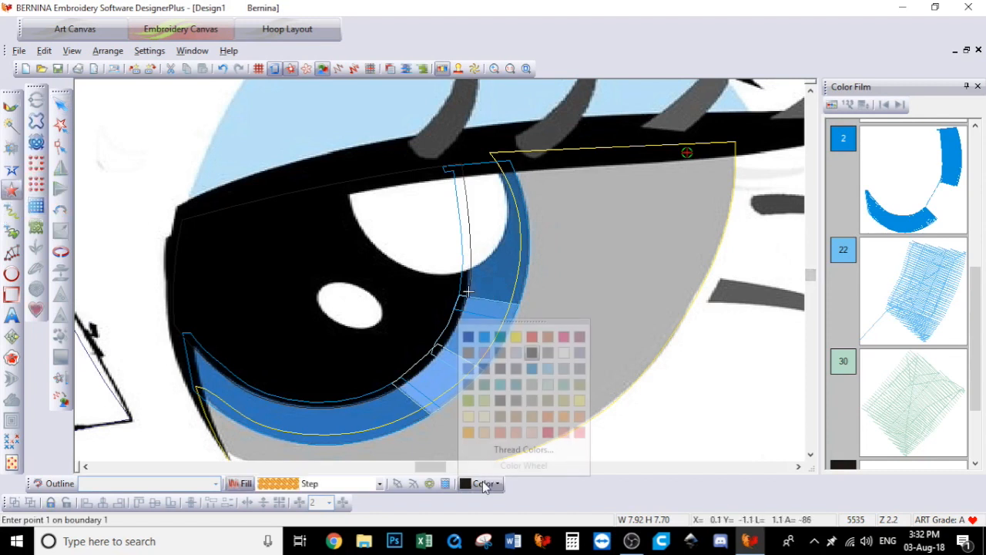
click(517, 336)
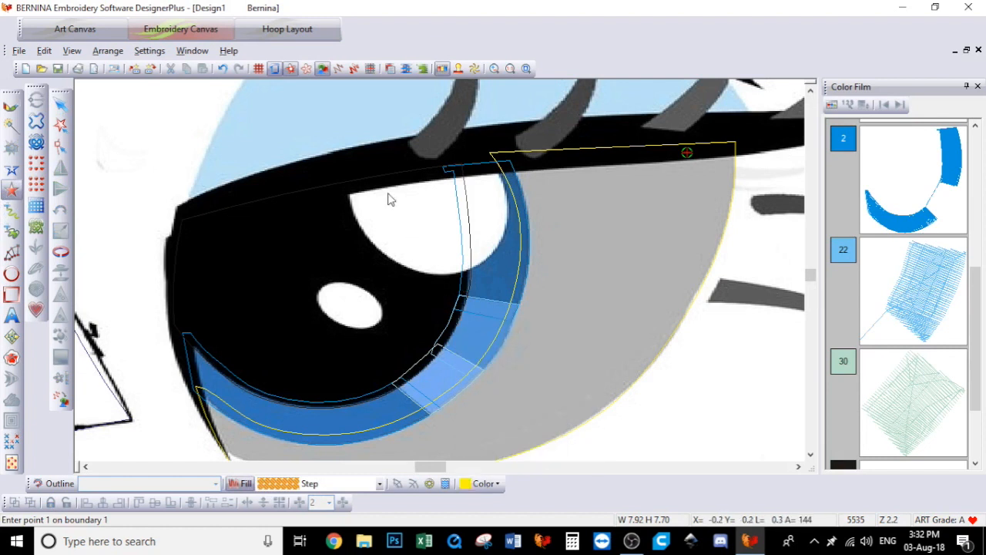
click(339, 185)
click(407, 172)
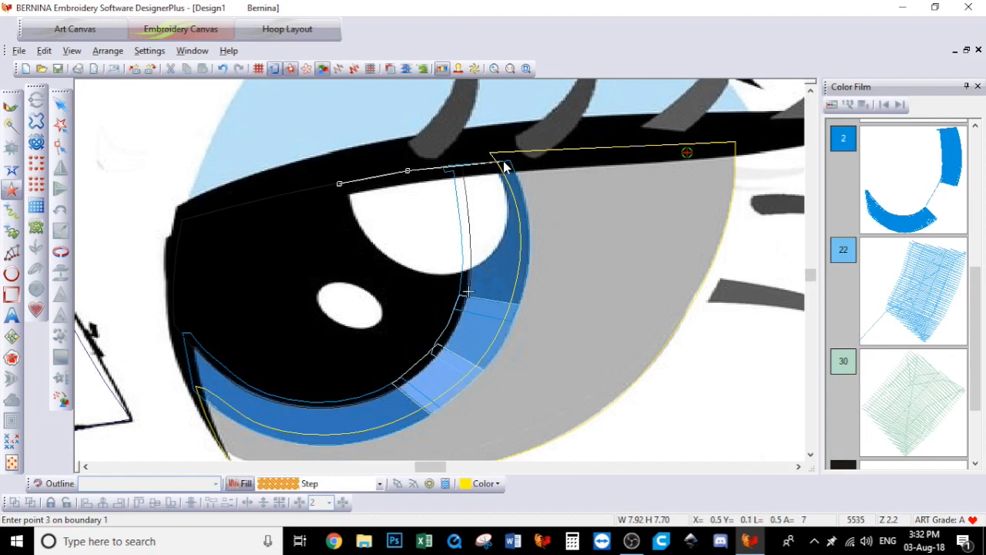
click(503, 162)
click(516, 203)
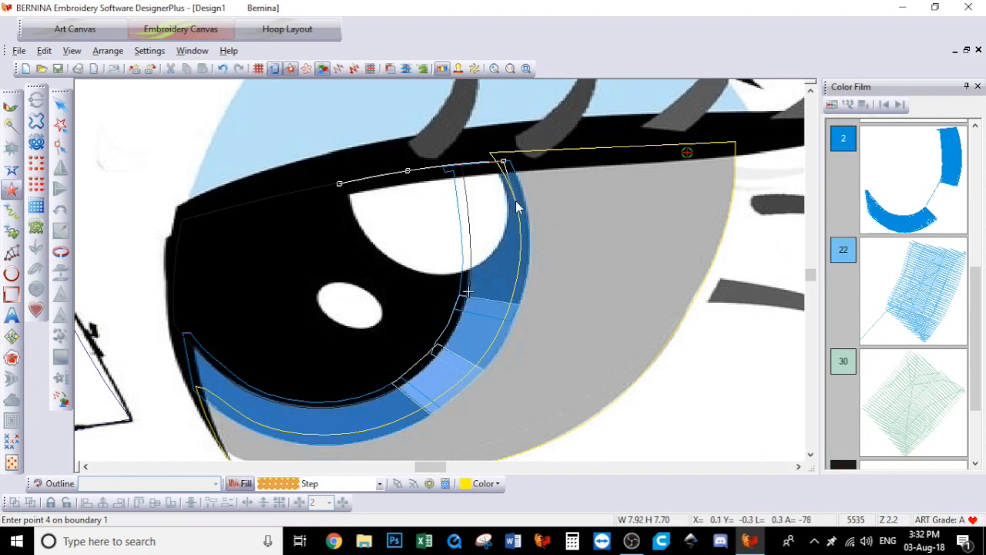
click(498, 264)
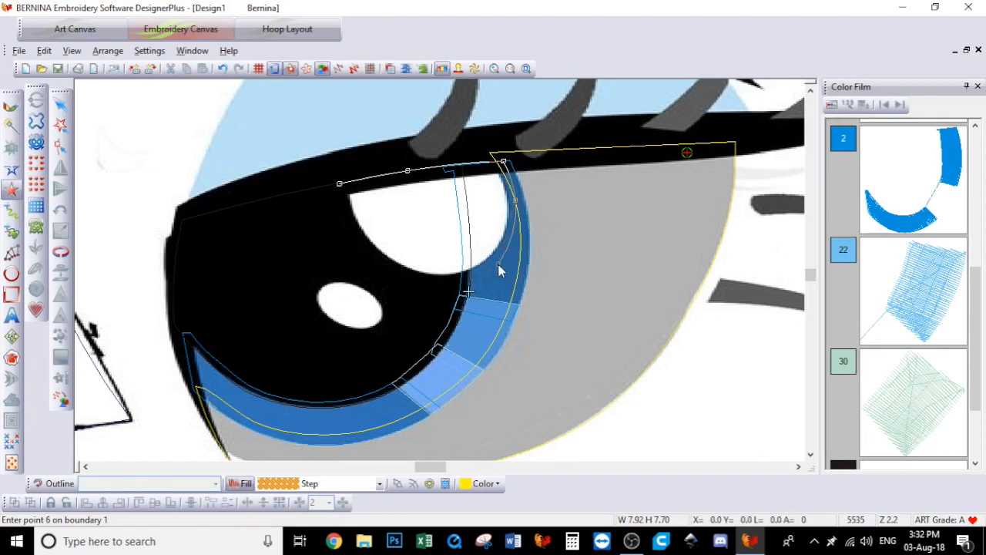
click(438, 280)
click(375, 262)
key(Return)
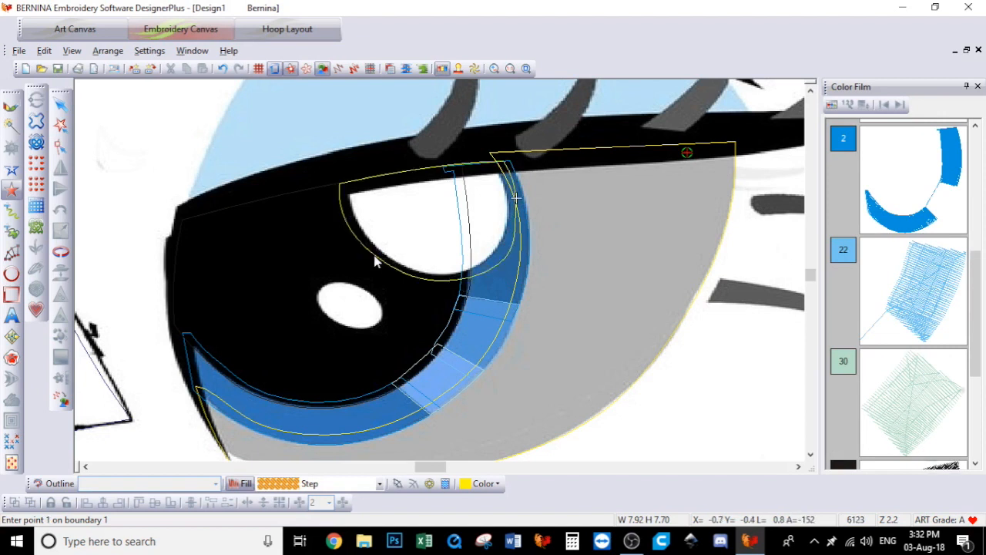
Reshape the lower curve of the yellow highlight fill by adjusting its control points along the white highlight's edge
click(60, 144)
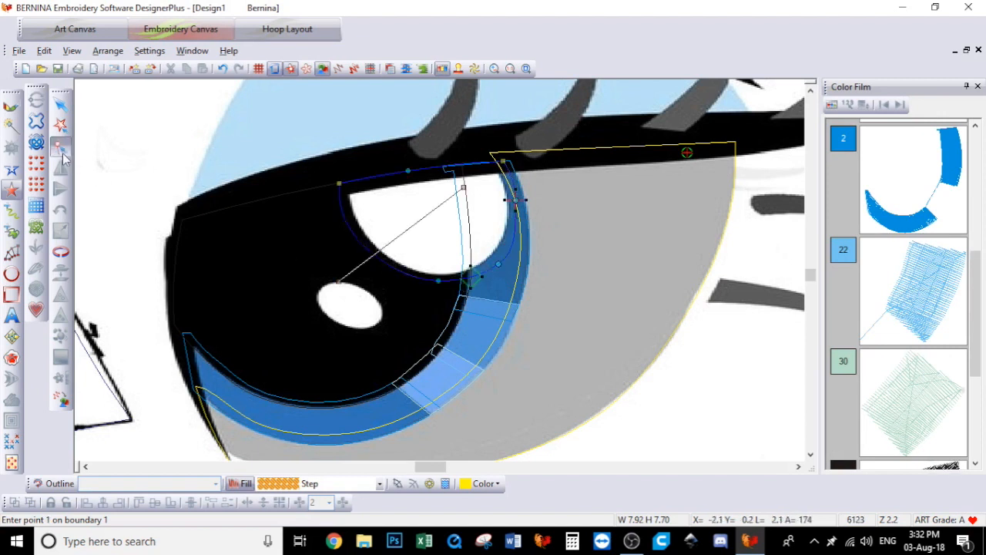
click(377, 260)
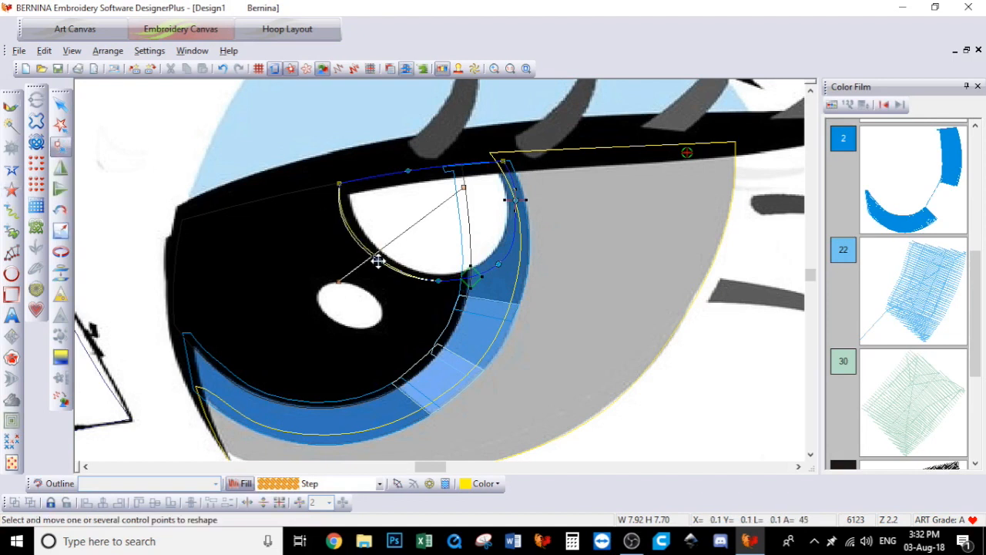
click(495, 264)
drag(495, 264, 492, 263)
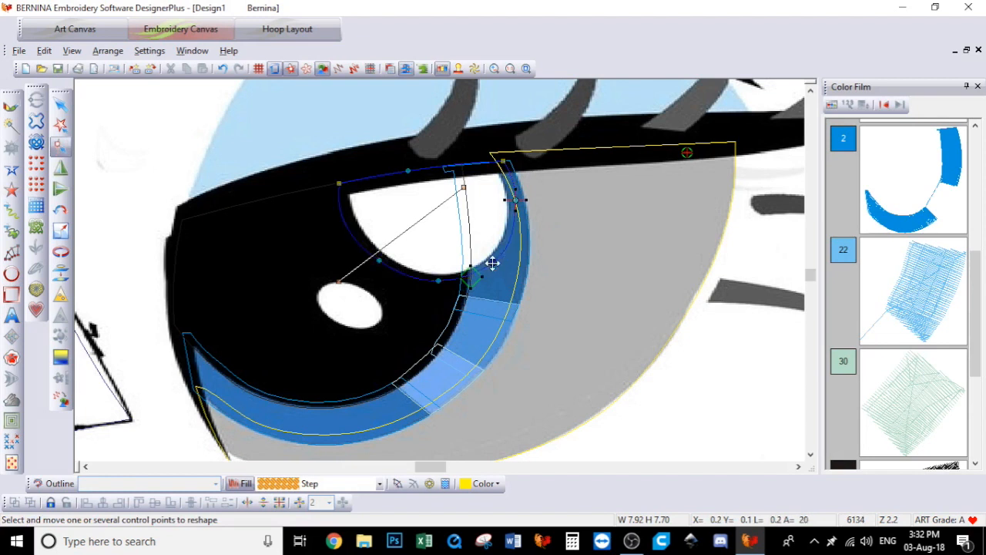
click(12, 191)
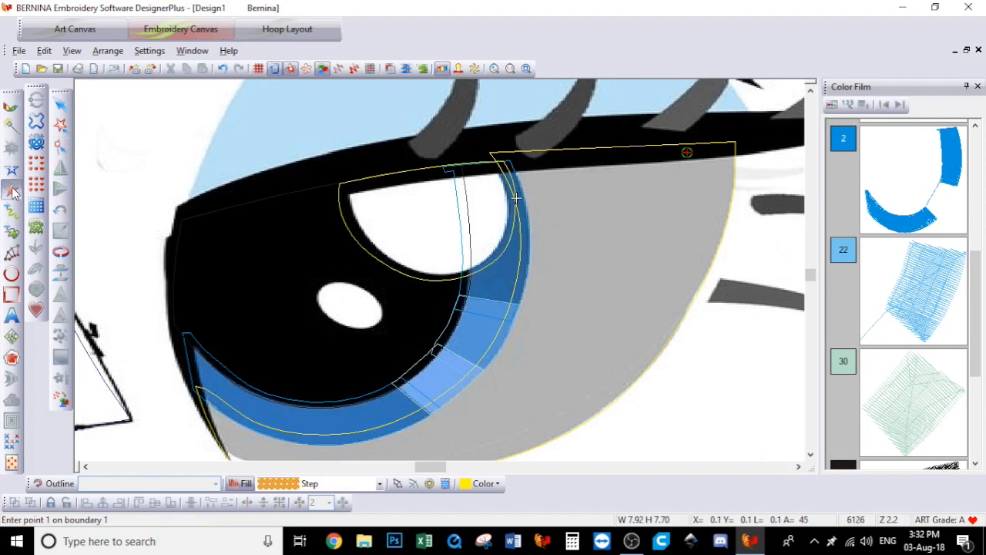
Digitize the small white pupil highlight as a closed yellow step-fill oval, slightly larger than the white area
click(315, 287)
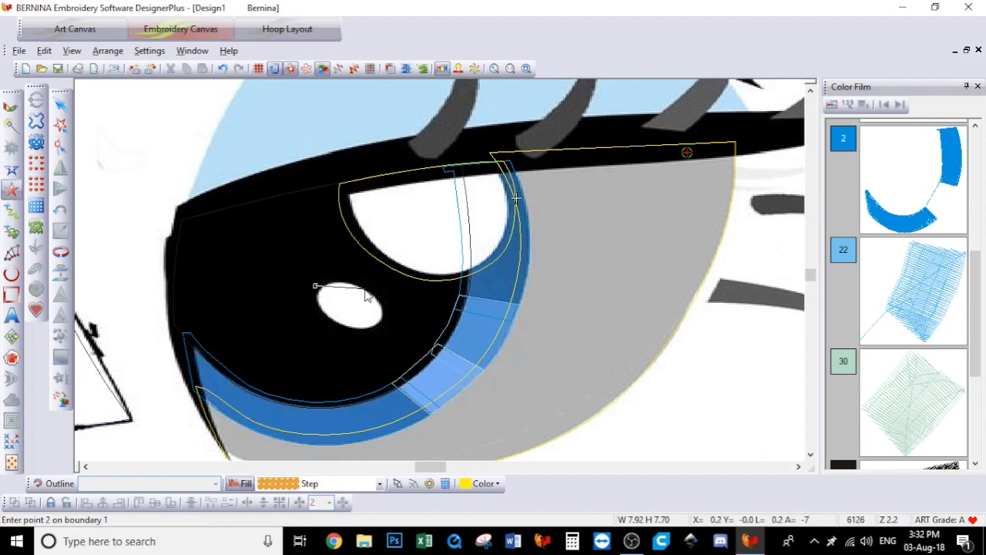
click(368, 286)
click(386, 324)
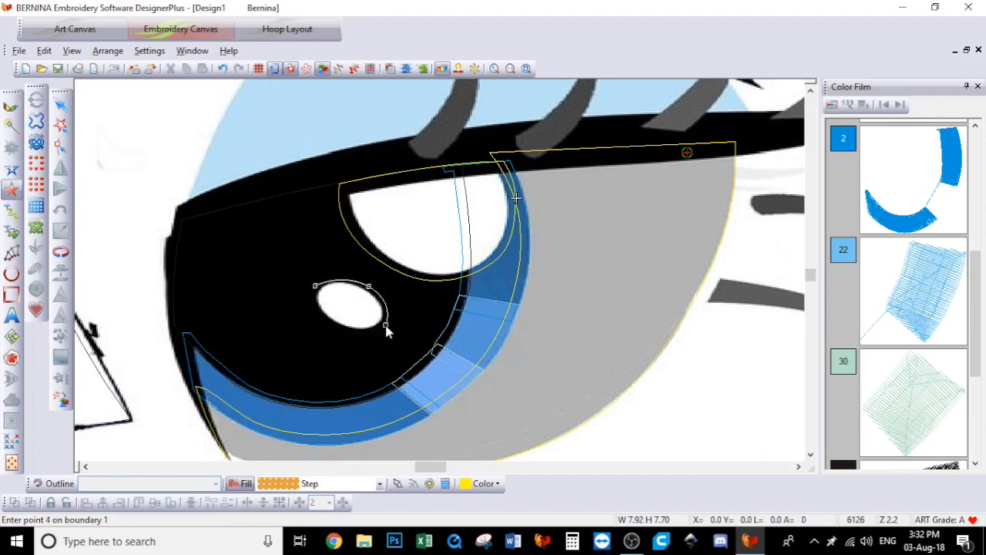
click(332, 329)
key(Return)
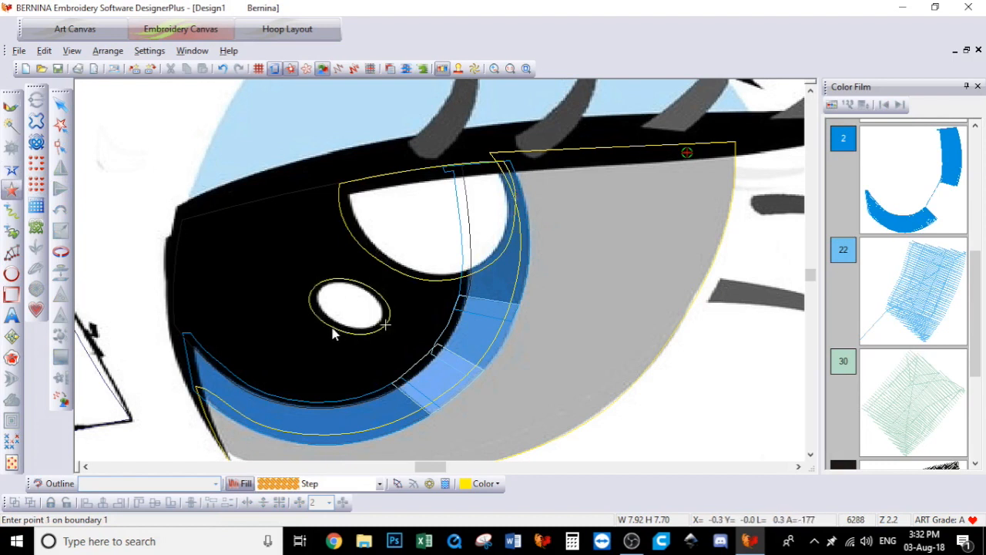
Remove the overlapping stitches beneath both yellow highlight fills
click(61, 102)
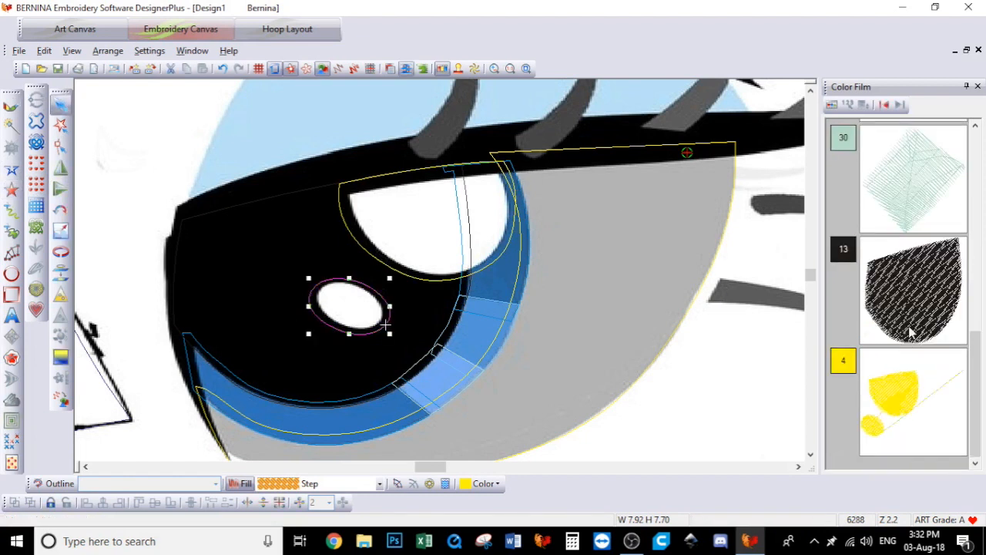
click(911, 396)
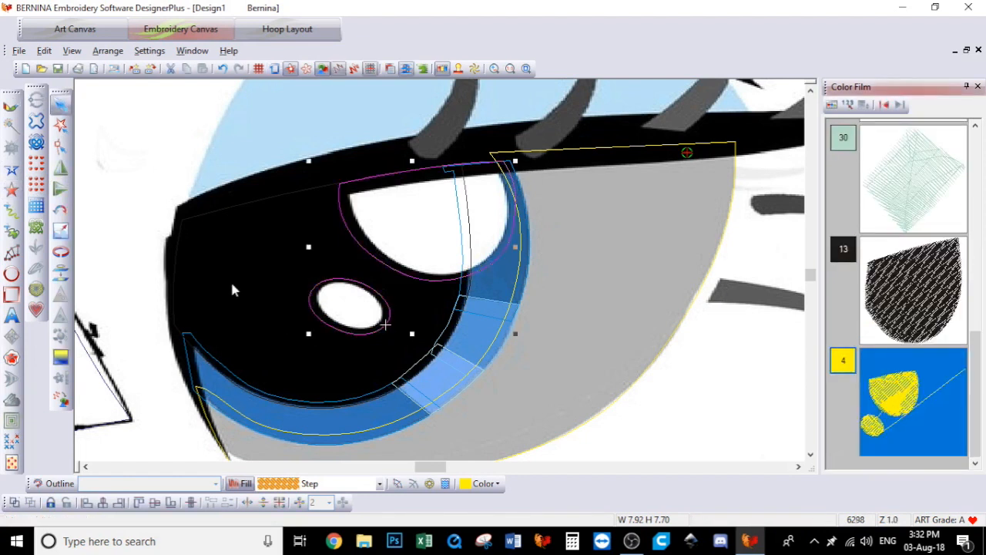
click(60, 274)
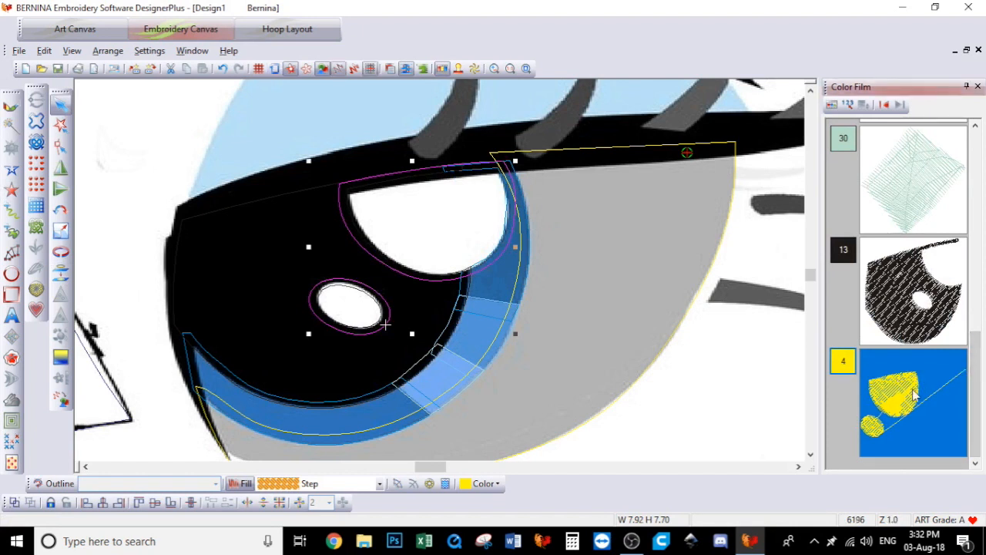
Move the two yellow highlight fills earlier in the stitch sequence, into the first yellow color block
scroll(928, 133, up, 2)
scroll(928, 133, up, 1)
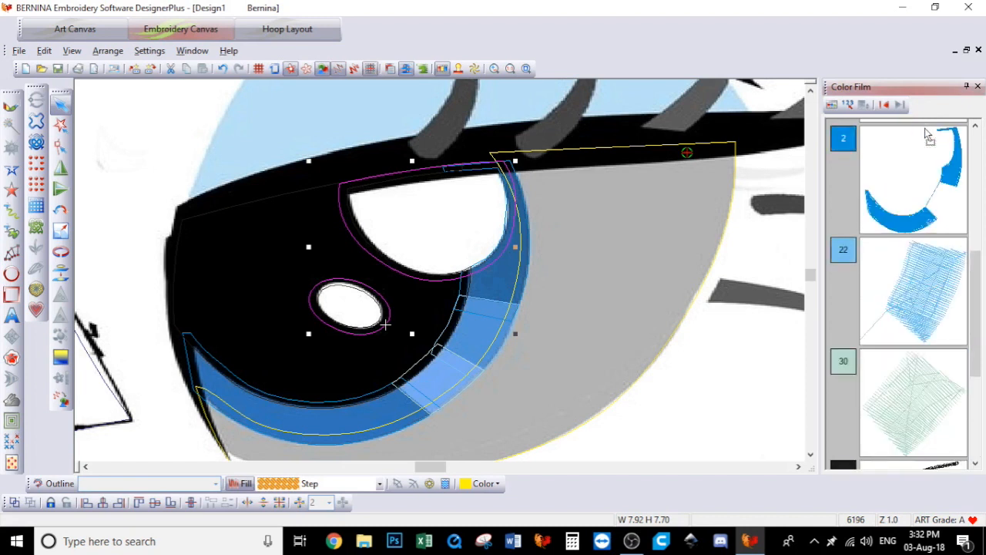
scroll(926, 131, up, 2)
scroll(925, 131, up, 2)
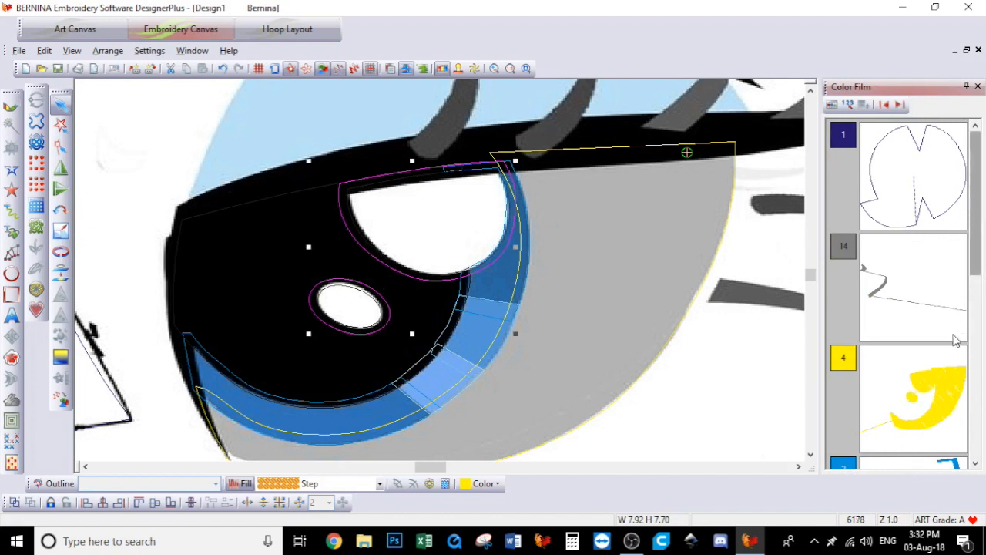
click(943, 377)
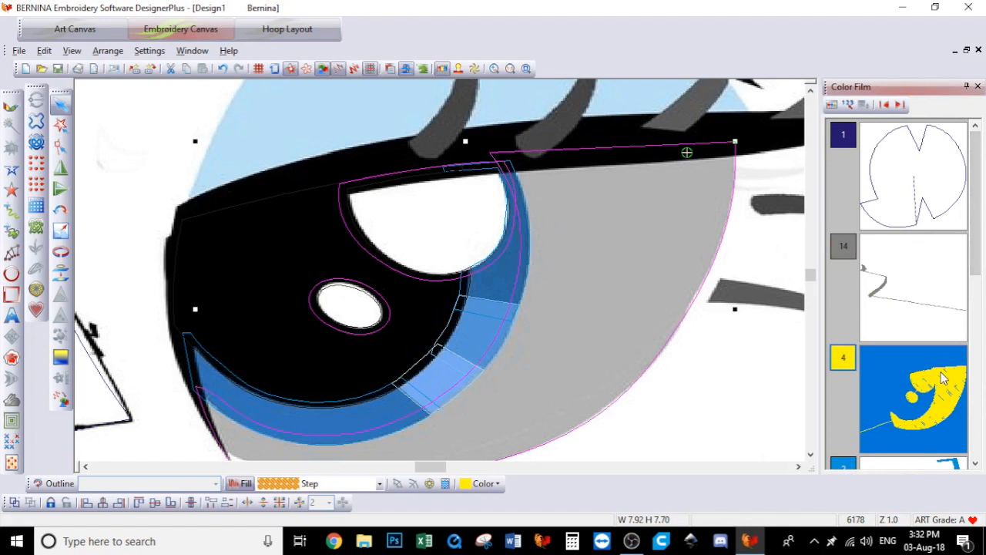
click(736, 402)
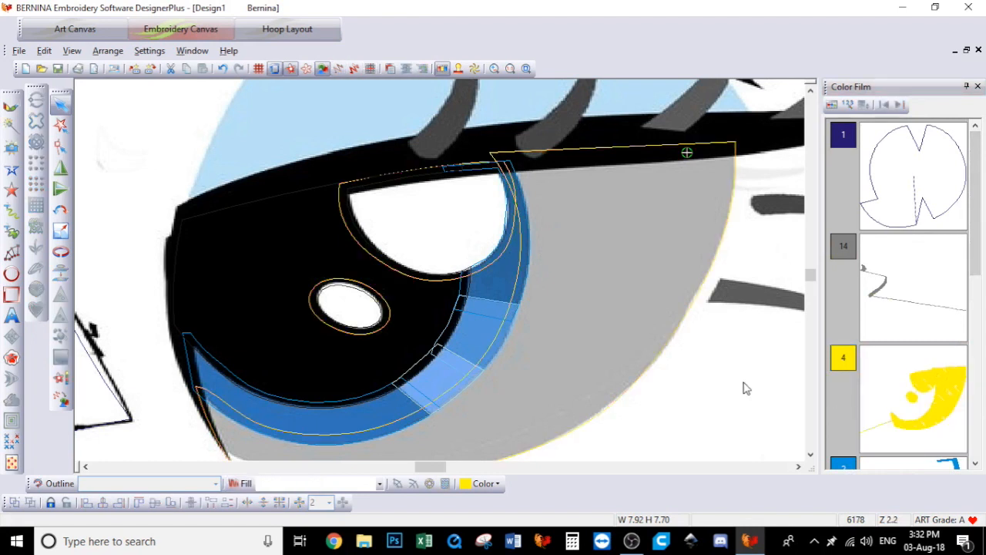
Digitize the light blue eyelid as a closed single-stitch outline in teal color 27, extending its edges into the black lines above and below
drag(975, 233, 975, 443)
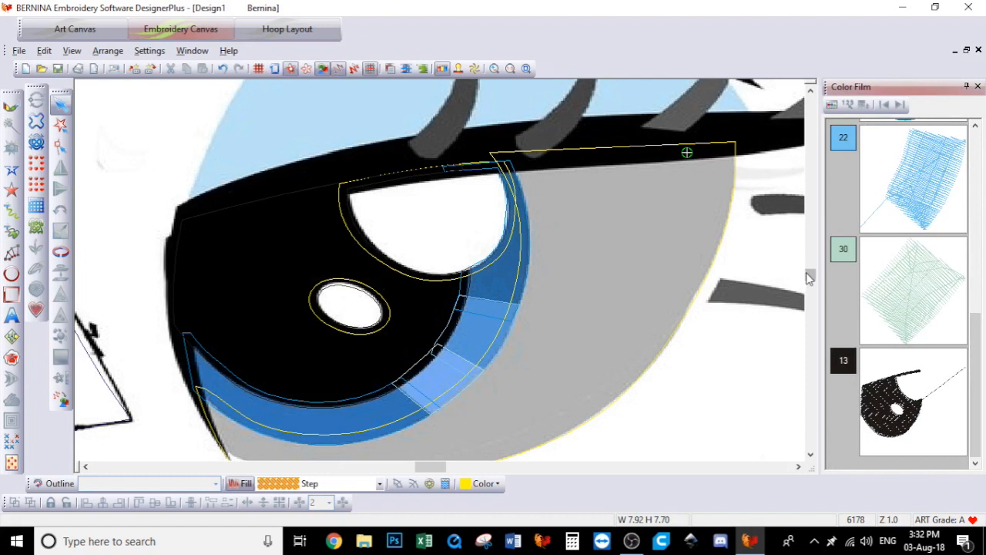
drag(811, 281, 810, 272)
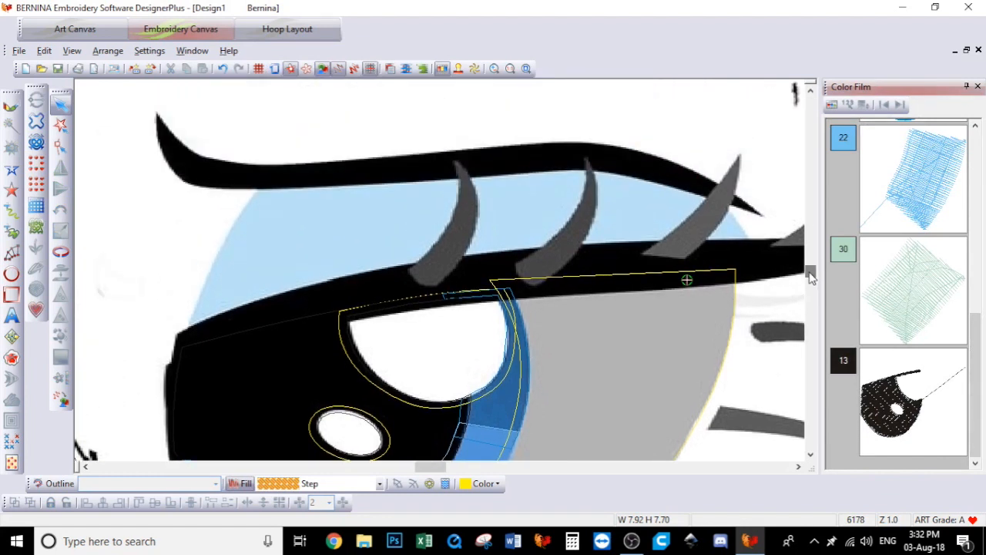
click(495, 69)
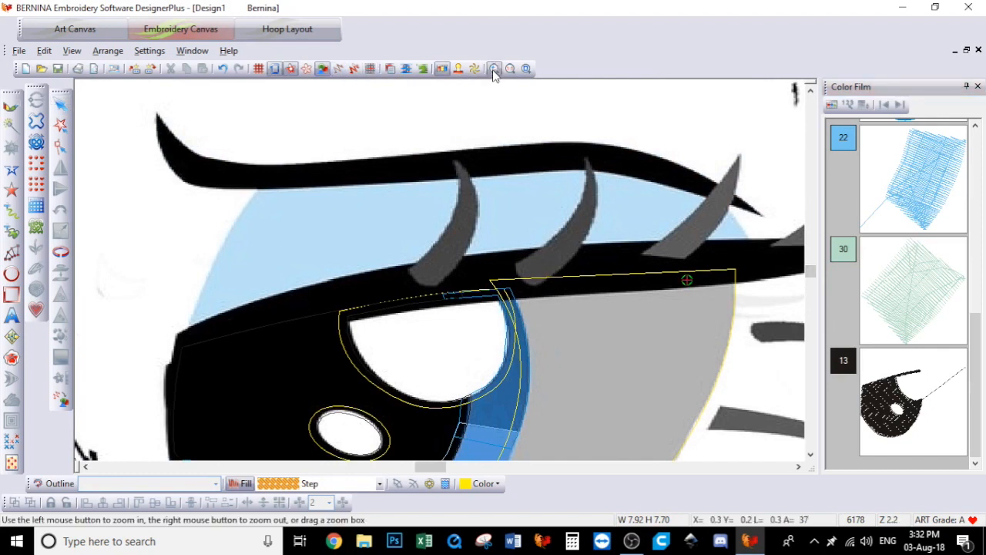
right_click(459, 168)
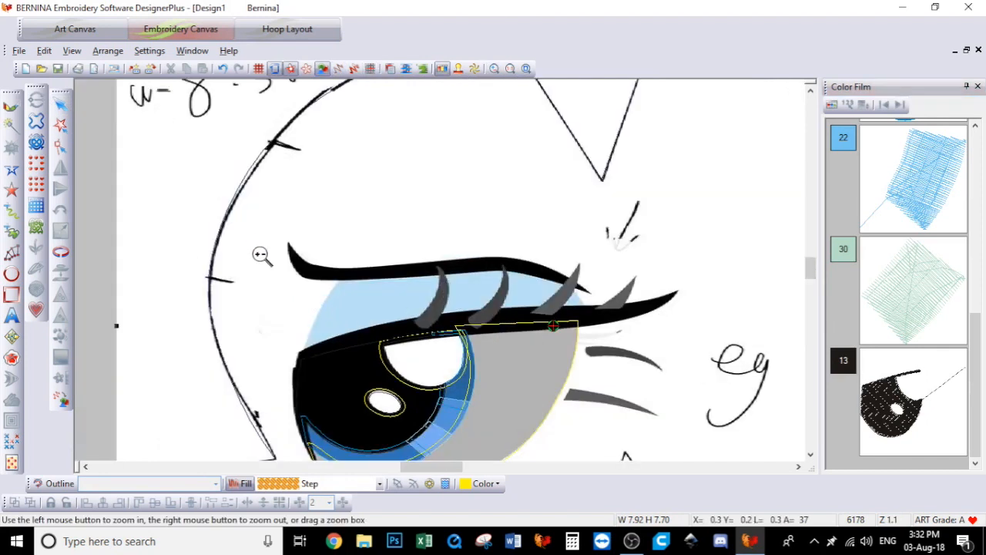
drag(255, 241, 631, 368)
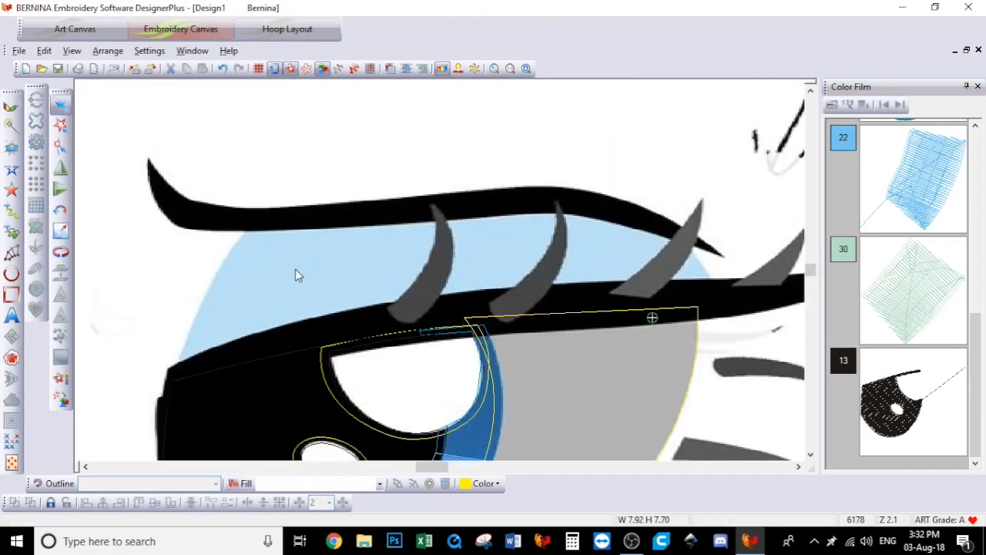
click(13, 191)
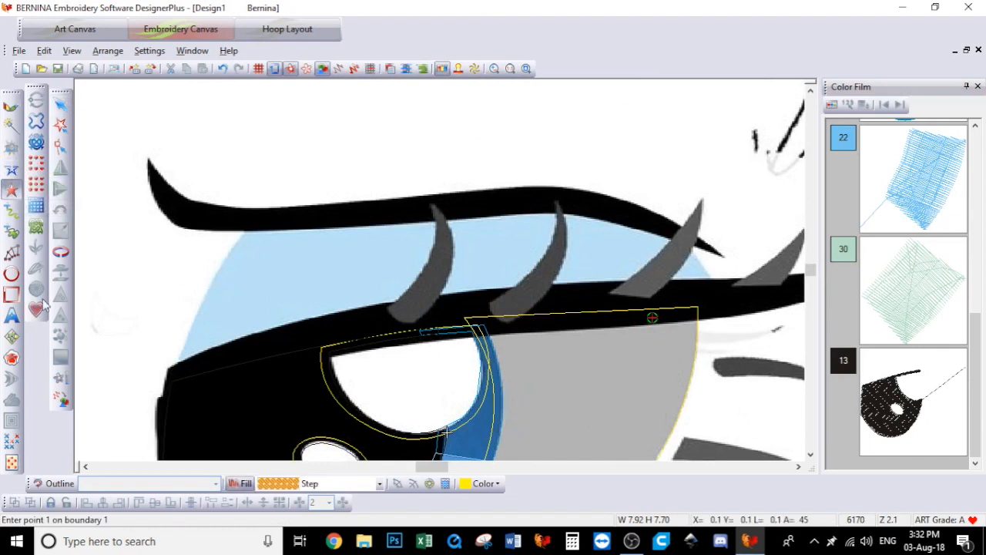
click(66, 484)
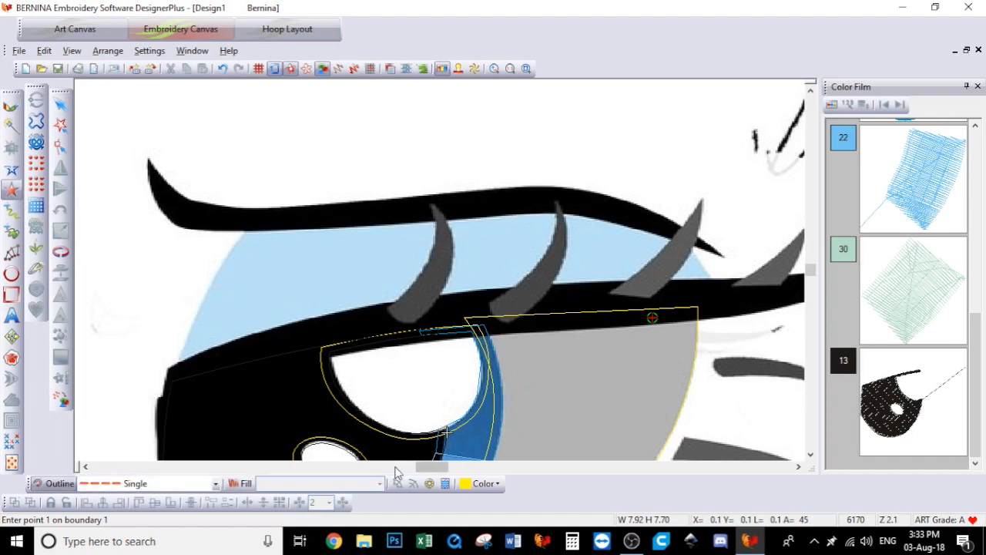
click(485, 485)
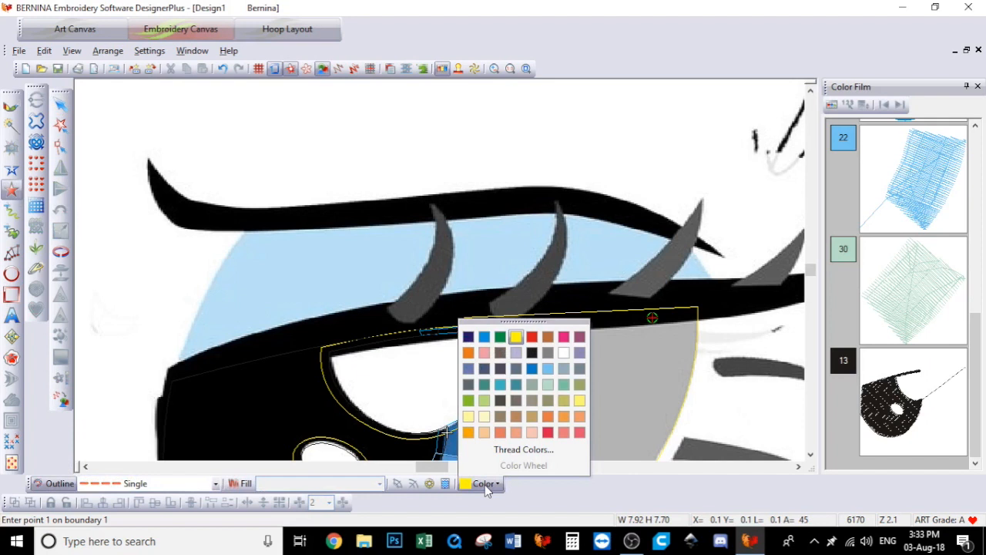
click(500, 385)
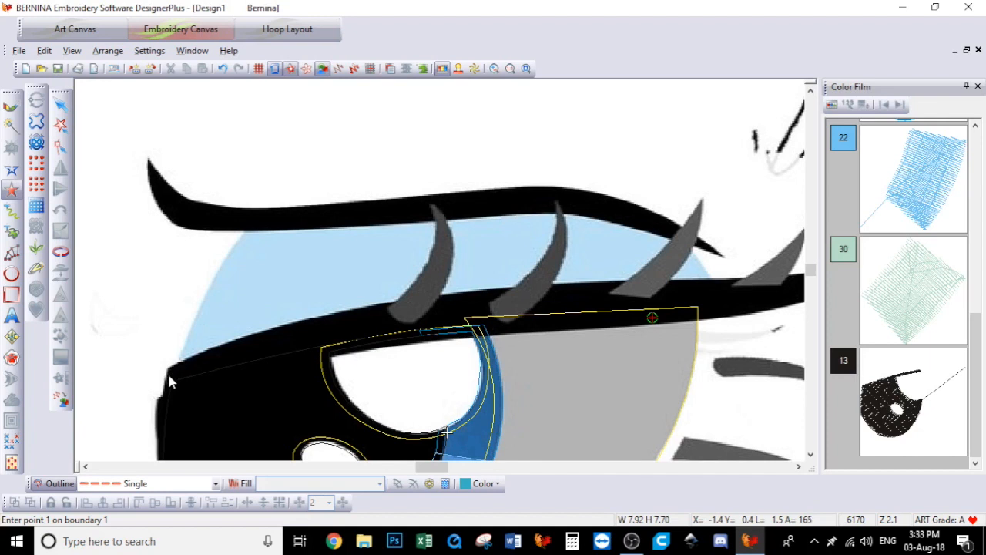
click(171, 374)
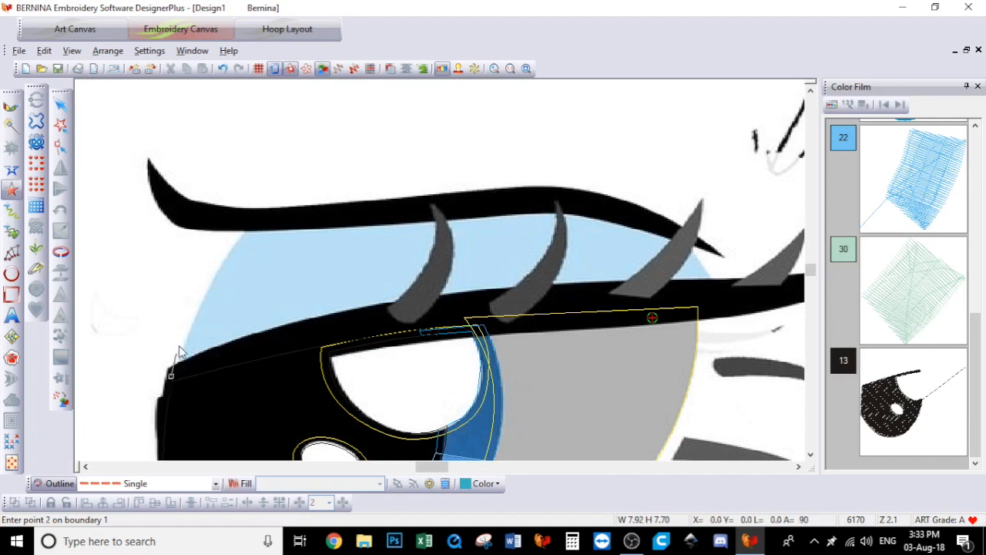
click(180, 338)
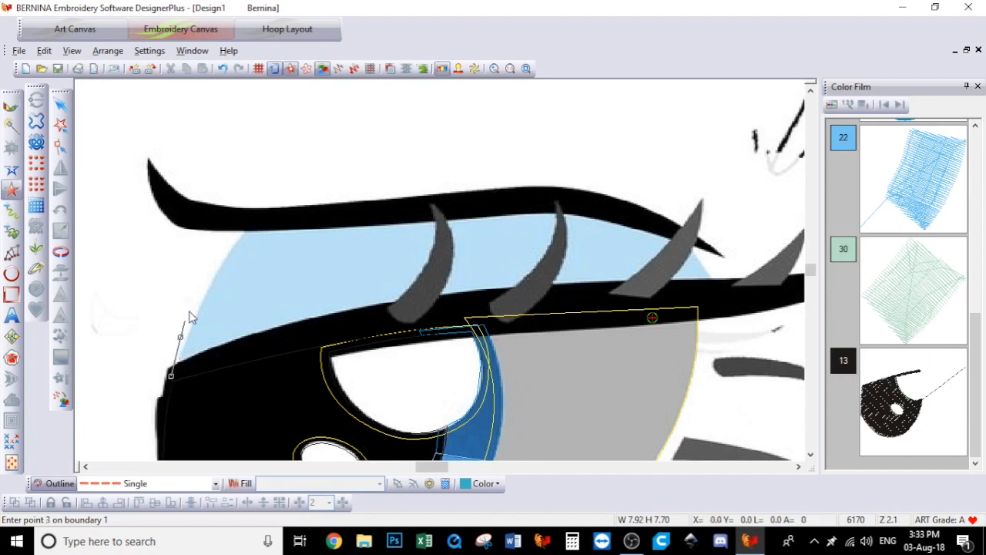
click(214, 264)
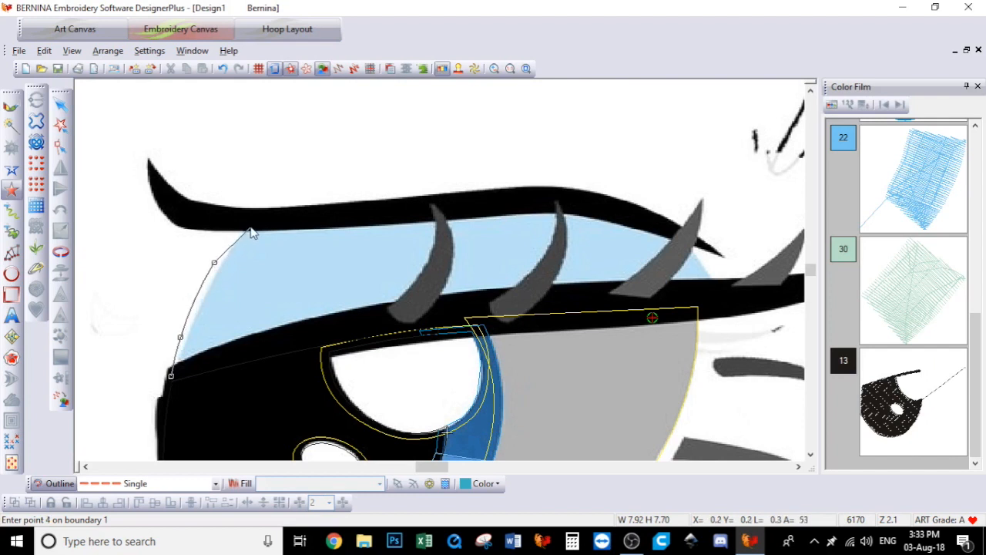
click(248, 221)
click(326, 221)
click(416, 211)
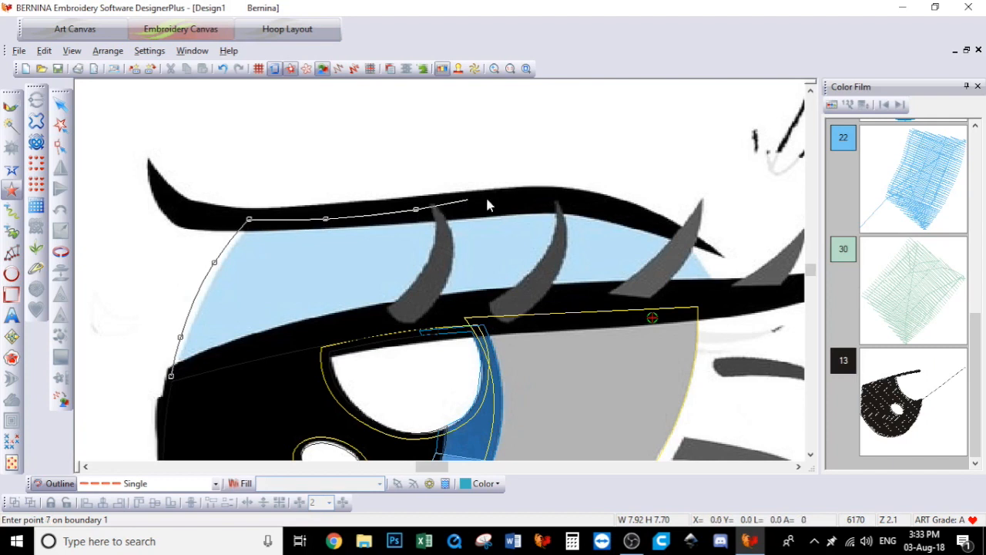
click(528, 202)
click(608, 206)
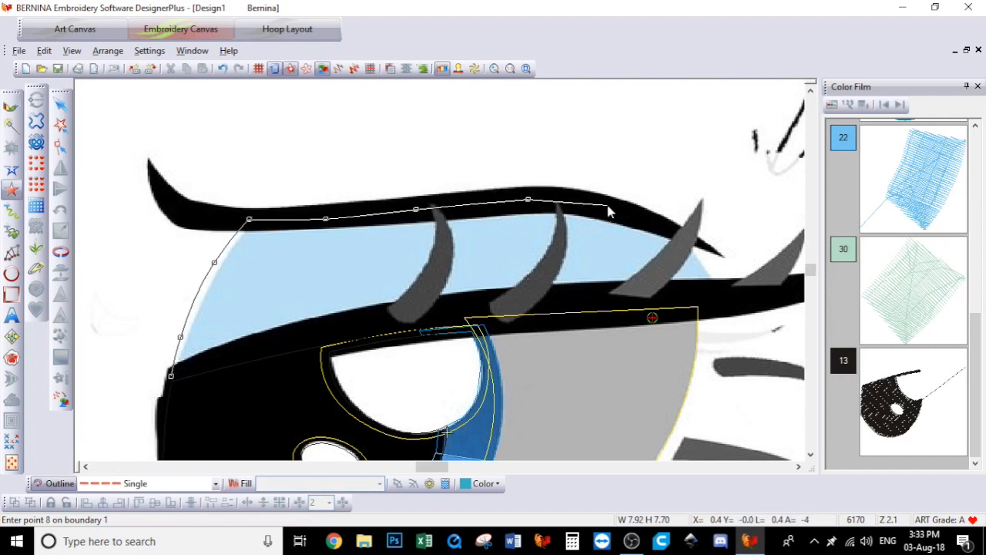
click(667, 230)
click(694, 257)
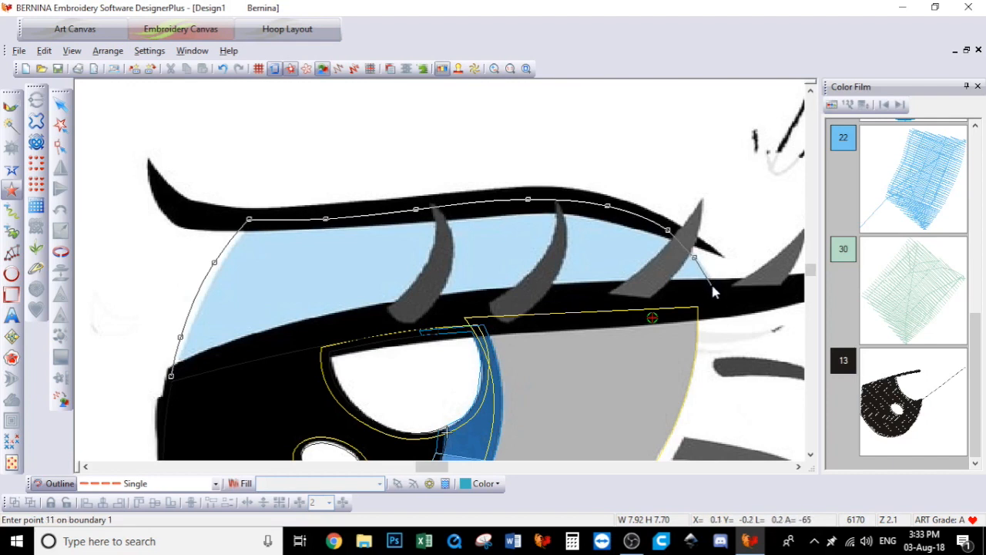
click(712, 285)
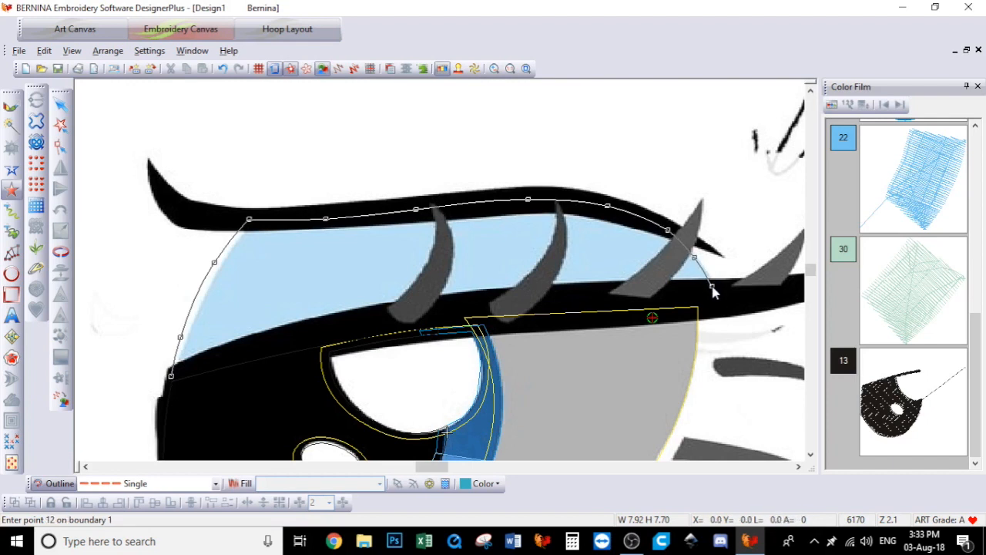
click(598, 294)
click(475, 305)
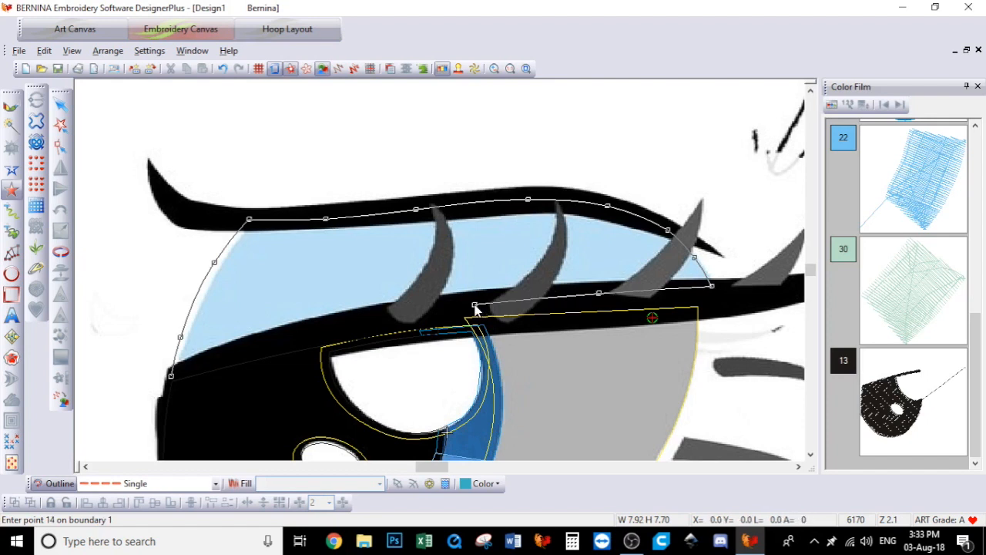
click(355, 318)
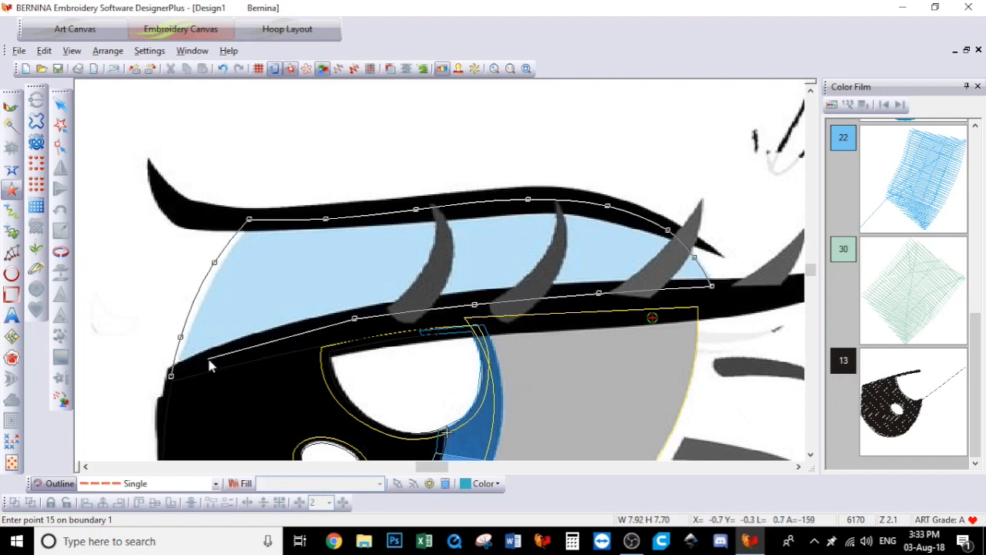
key(Return)
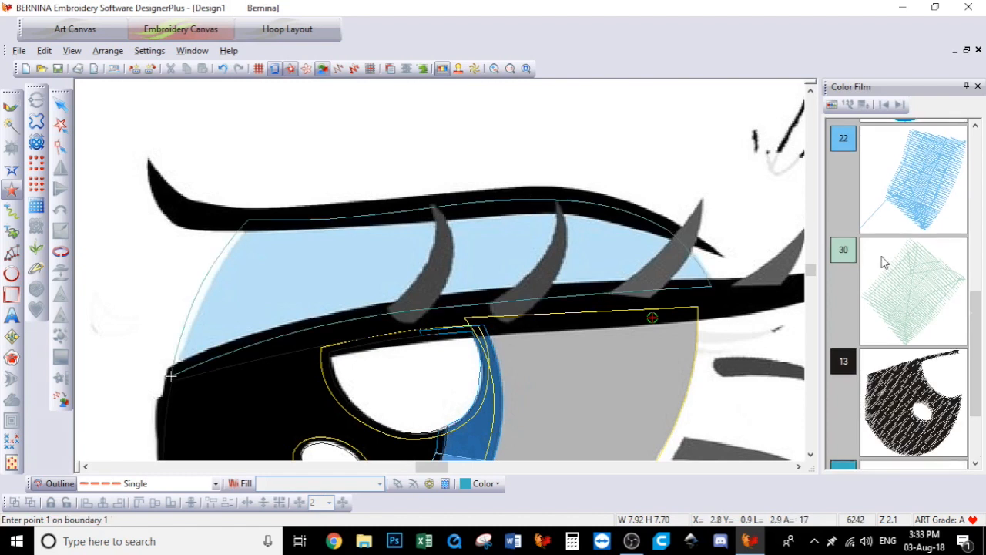
Duplicate the teal eyelid outline and set the copy's color to red 5
scroll(925, 347, down, 3)
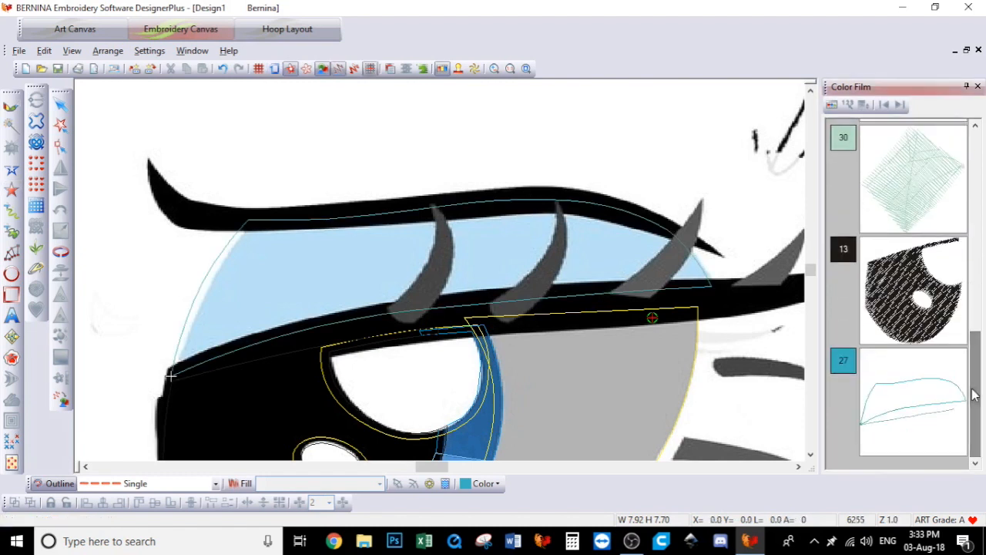
click(927, 395)
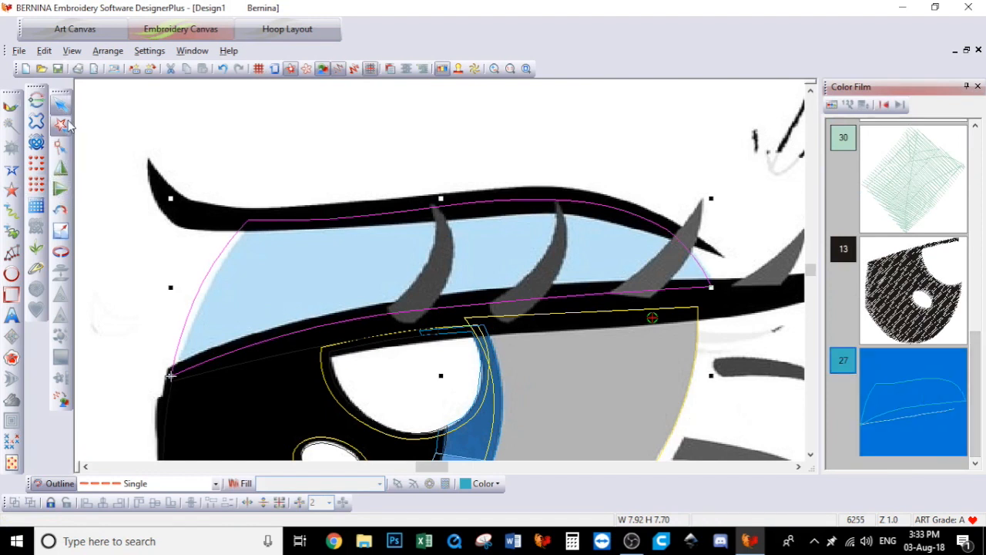
click(62, 125)
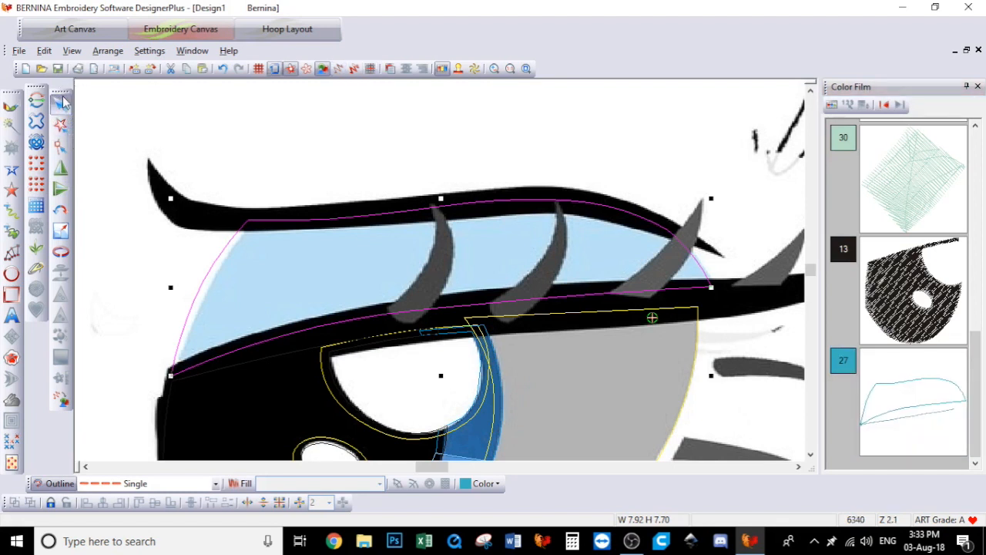
click(495, 484)
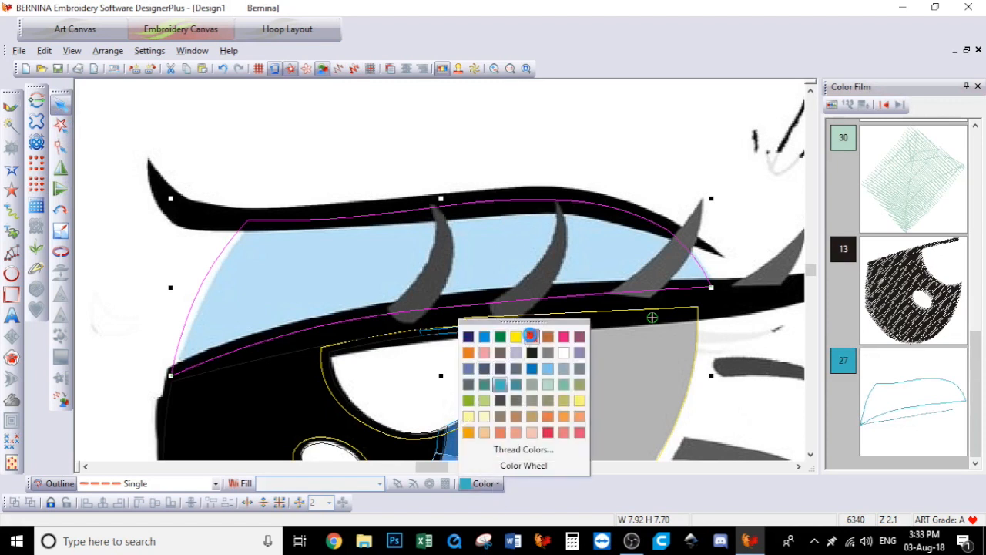
click(532, 337)
drag(975, 339, 972, 396)
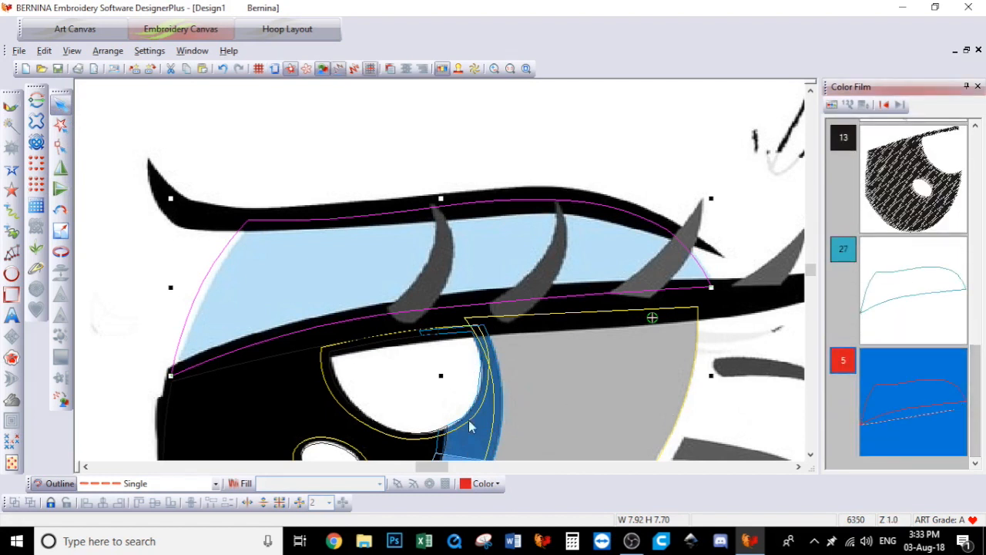
Change the red eyelid outline to satin stitch with a satin width of 0.08 in
click(131, 483)
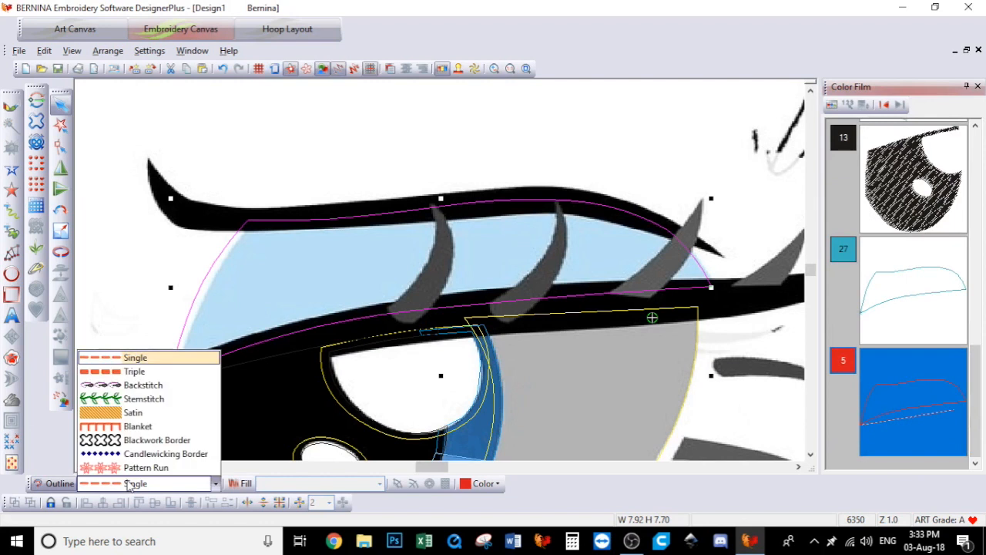
click(128, 413)
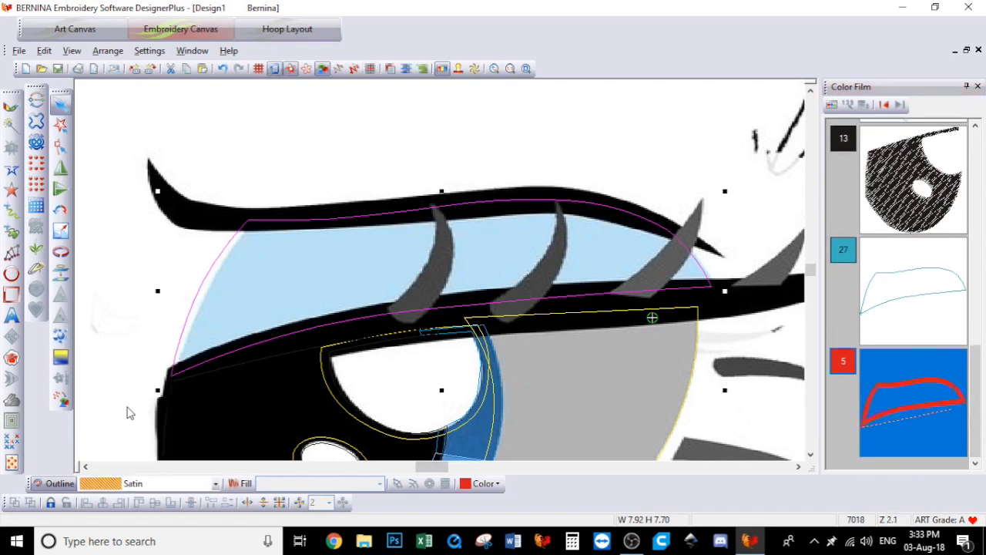
right_click(201, 298)
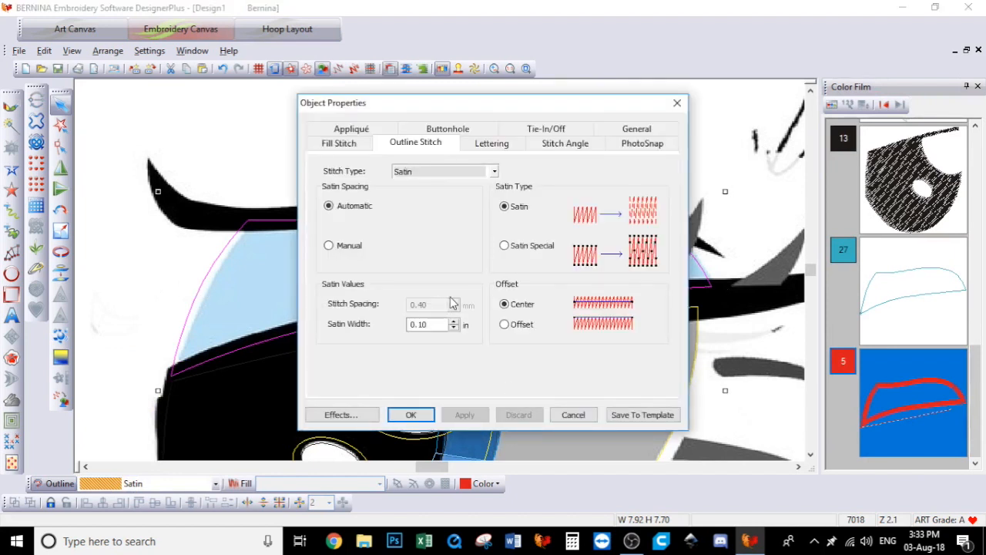
click(439, 324)
key(BackSpace)
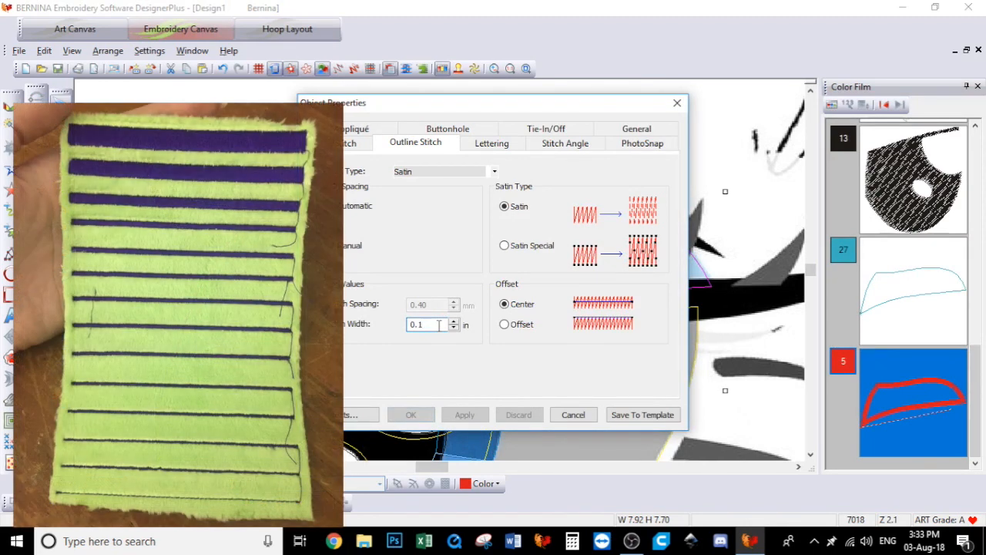
text(08)
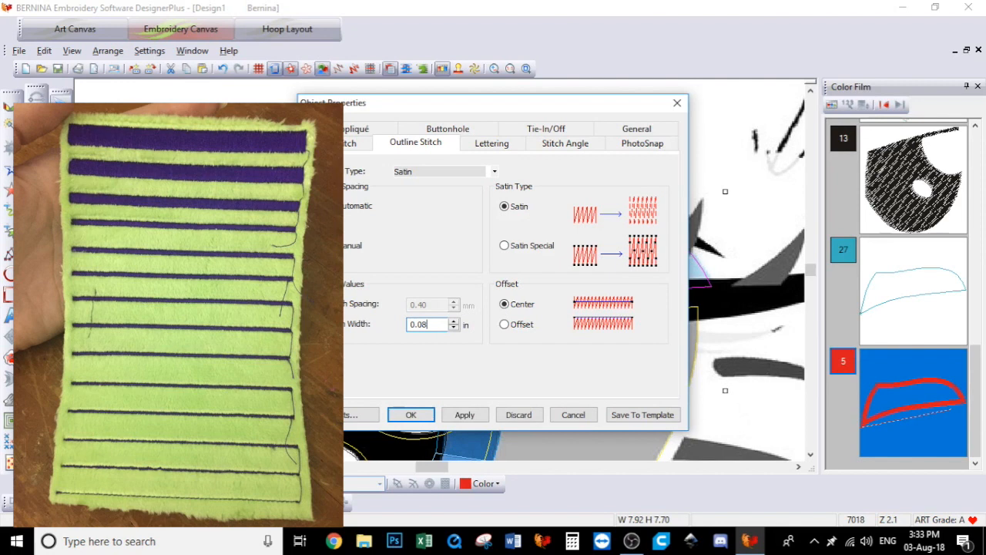
key(Return)
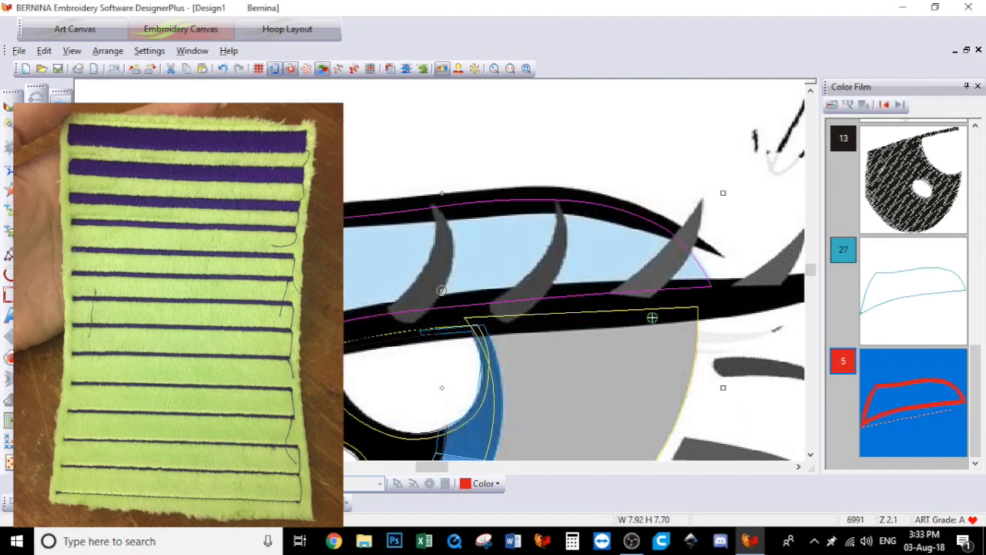
click(60, 149)
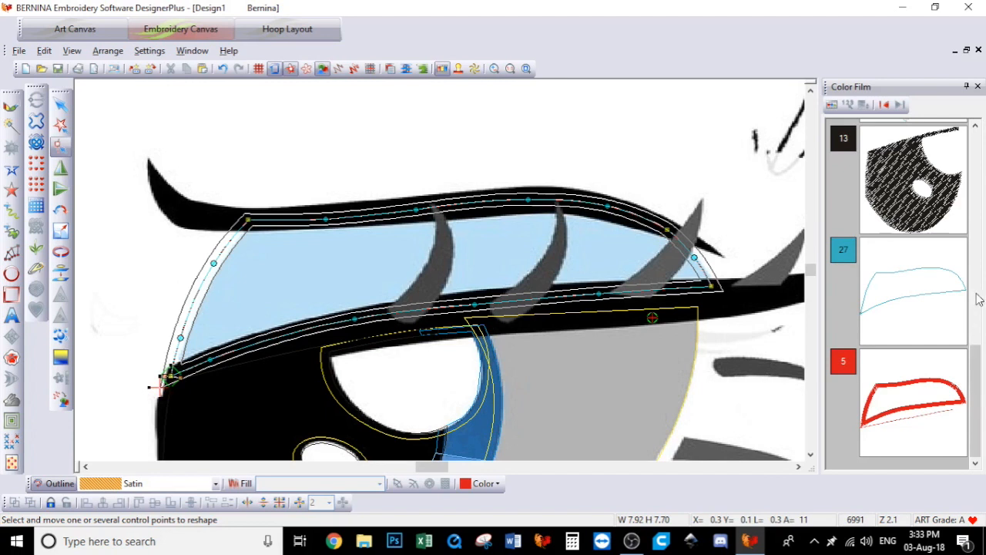
Duplicate the teal single-stitch eyelid outline, set the copy's color to green 3, and sequence it before the red satin outline
click(937, 288)
click(938, 288)
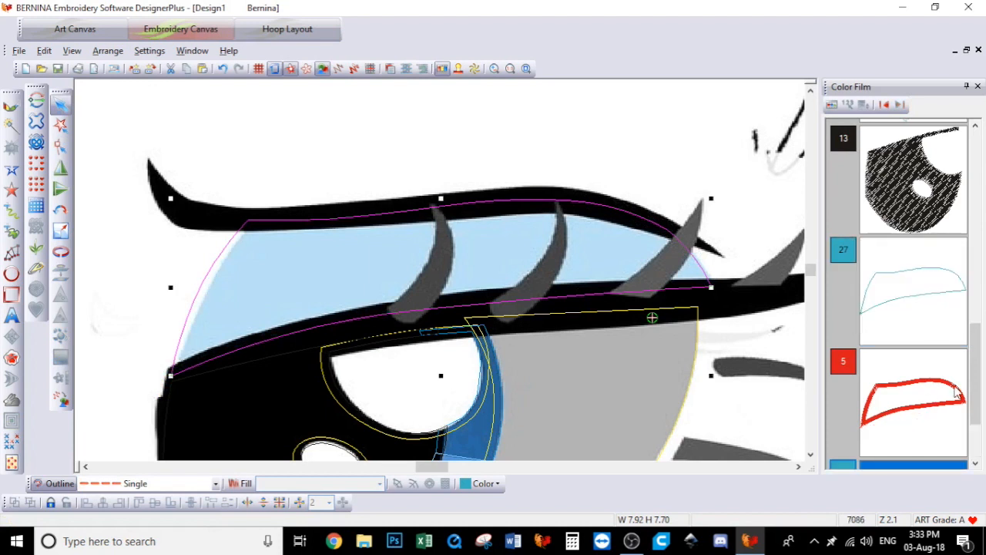
drag(972, 378, 971, 398)
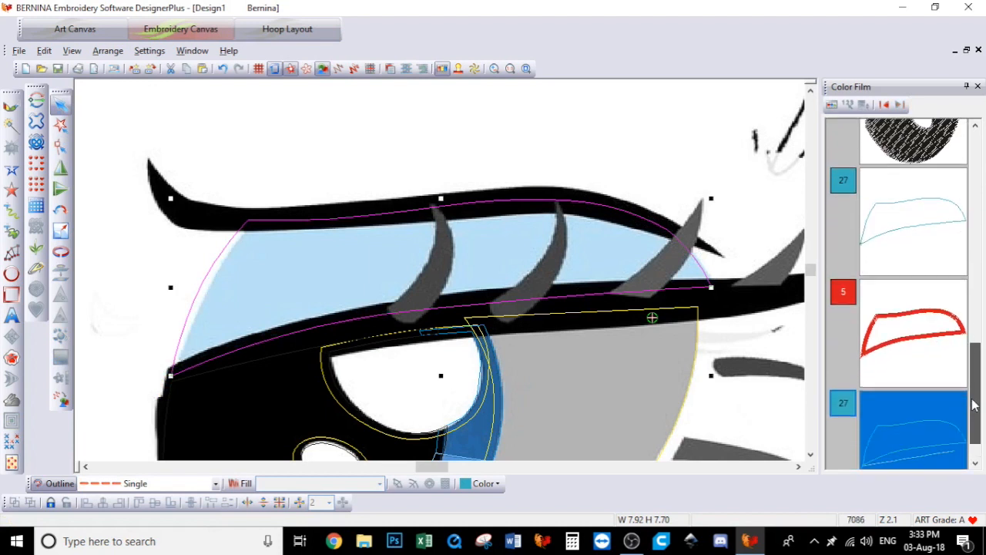
click(489, 486)
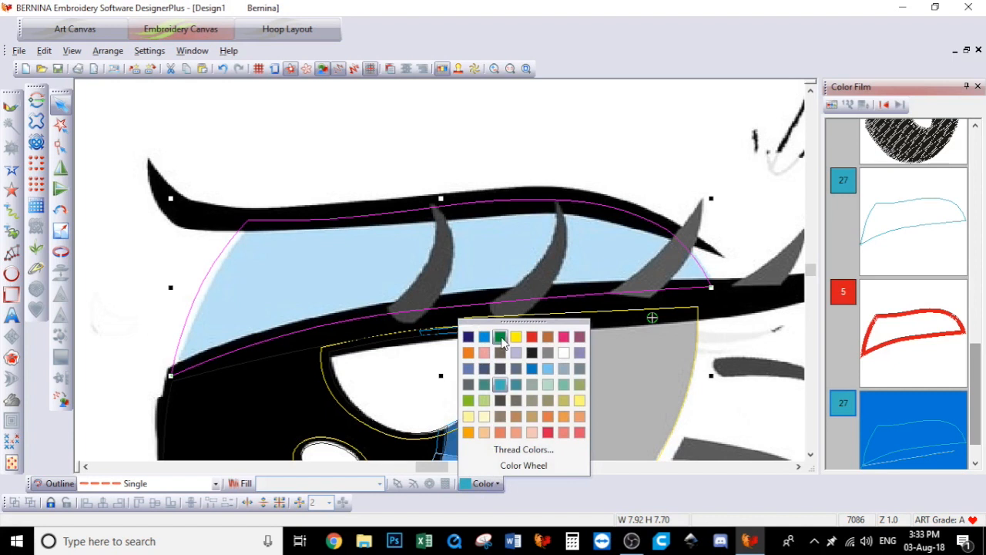
click(501, 340)
drag(924, 437, 926, 288)
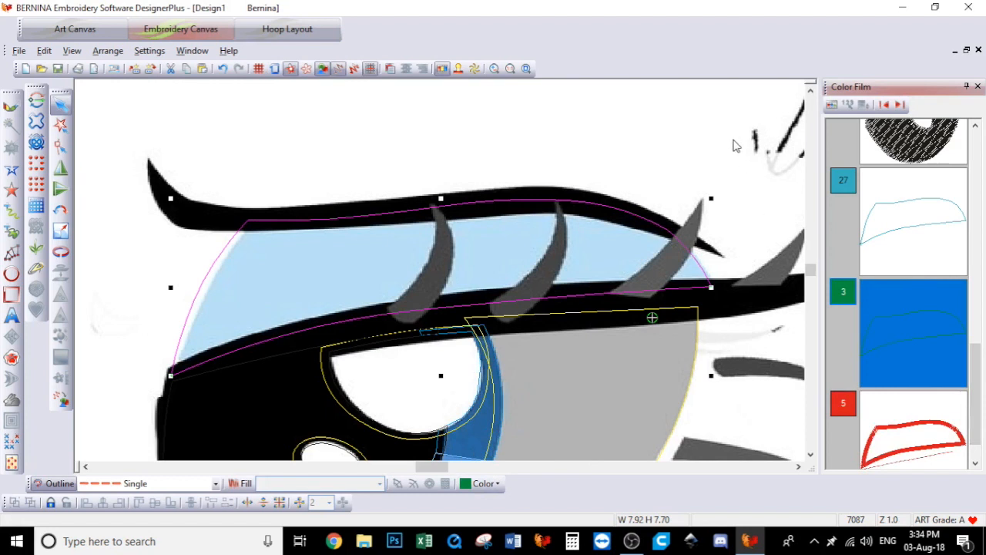
click(736, 147)
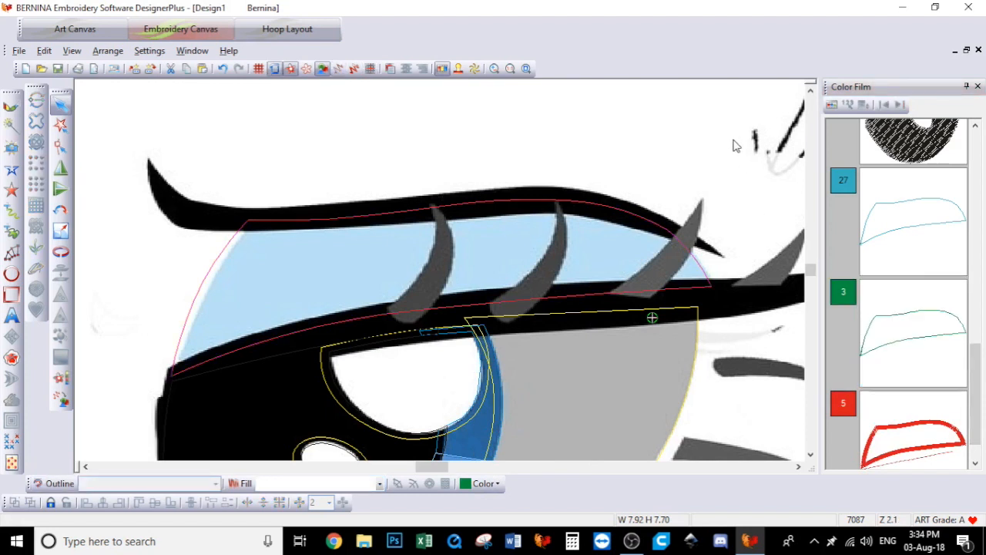
Add another single-stitch copy of the eyelid outline in purple color 8 and sequence it between the green and red outlines
click(945, 312)
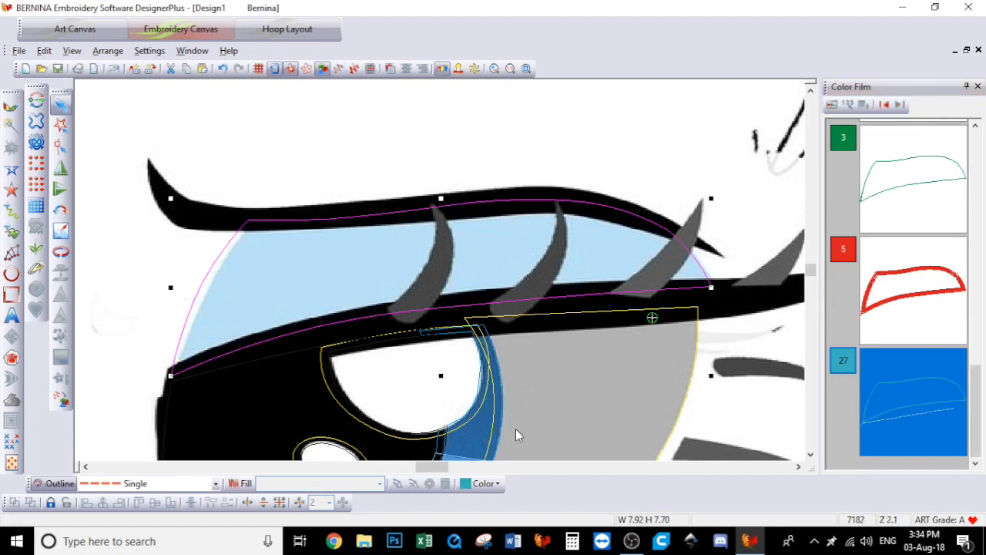
click(481, 485)
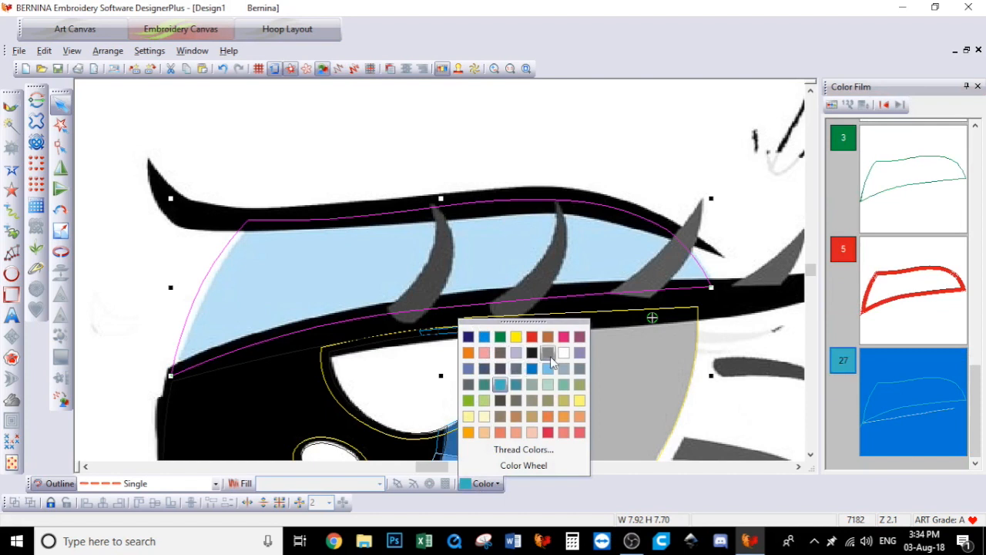
click(579, 337)
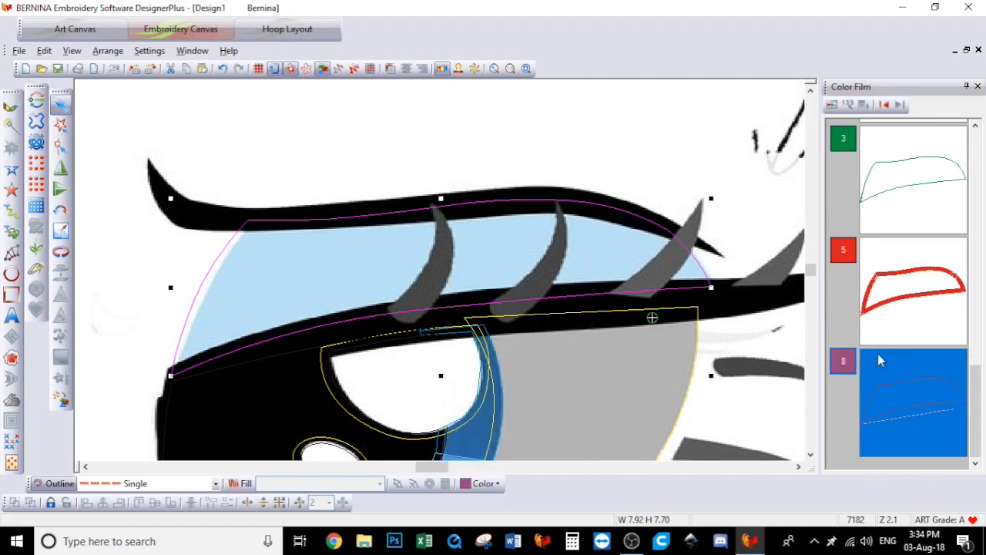
drag(939, 215, 934, 234)
click(653, 128)
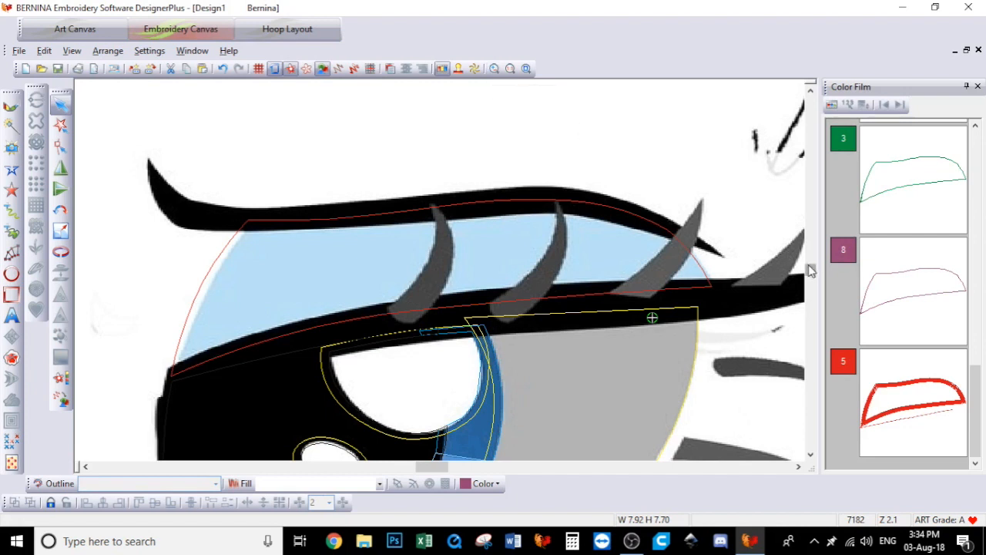
Set up a new closed object with a Step fill in black for the upper eyelid line
drag(811, 271, 811, 275)
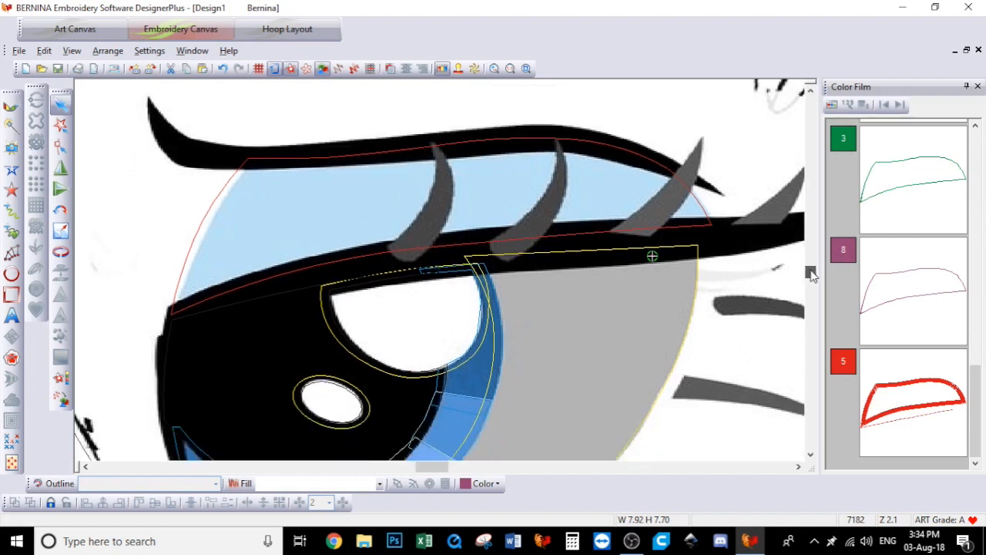
drag(812, 274, 810, 274)
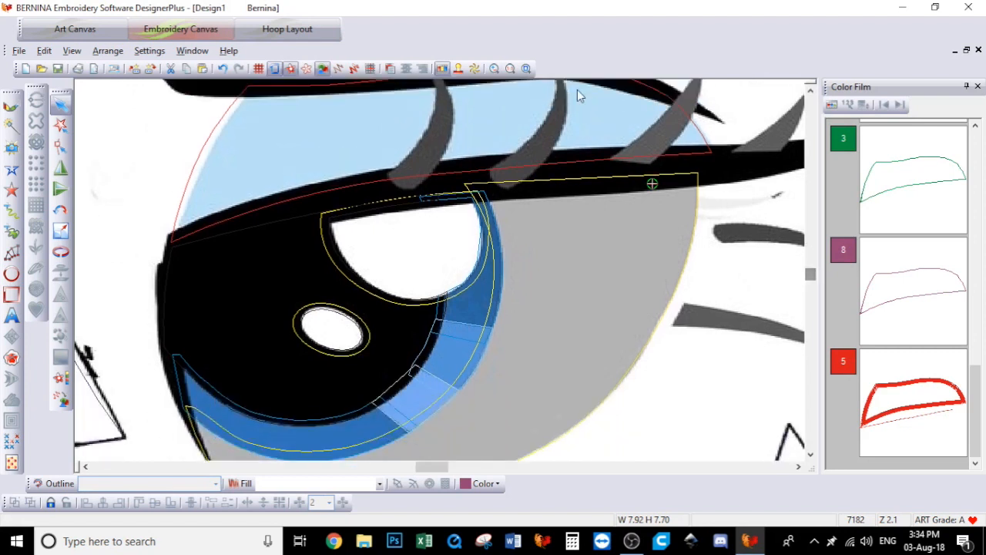
click(494, 68)
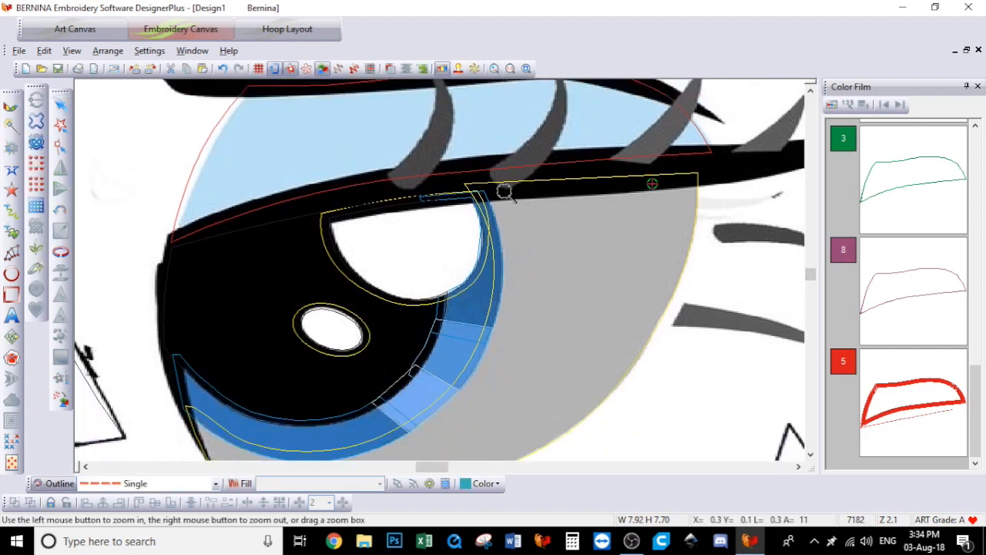
right_click(504, 191)
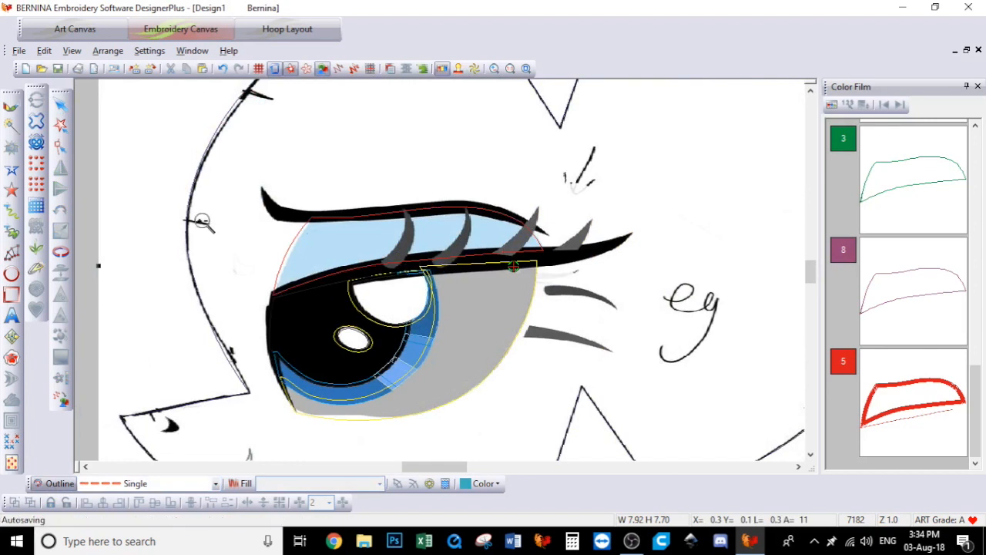
click(14, 188)
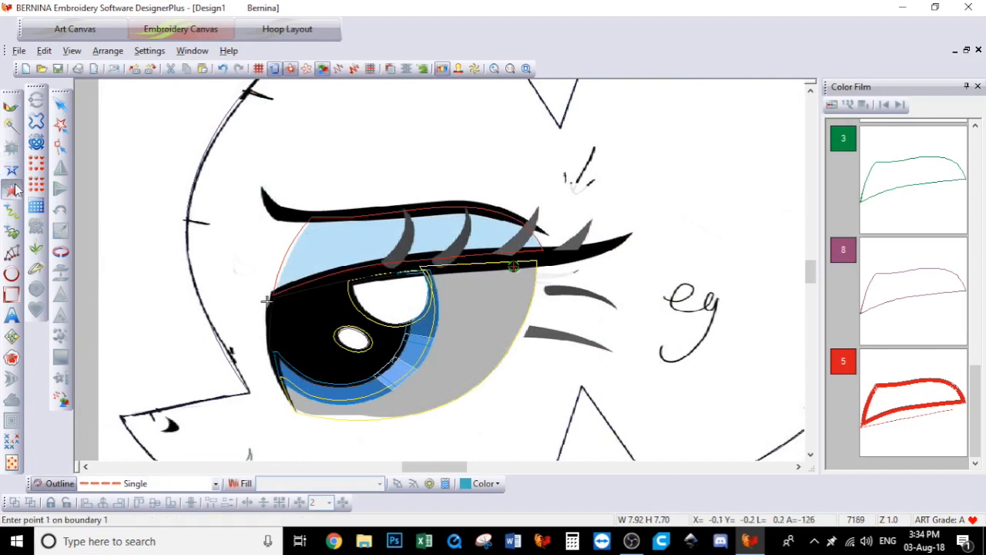
click(245, 483)
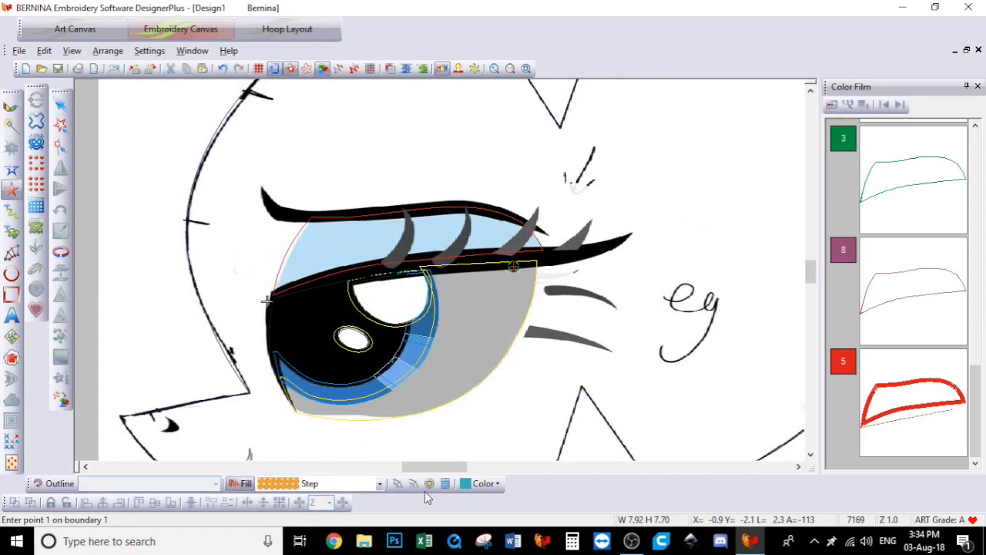
click(476, 485)
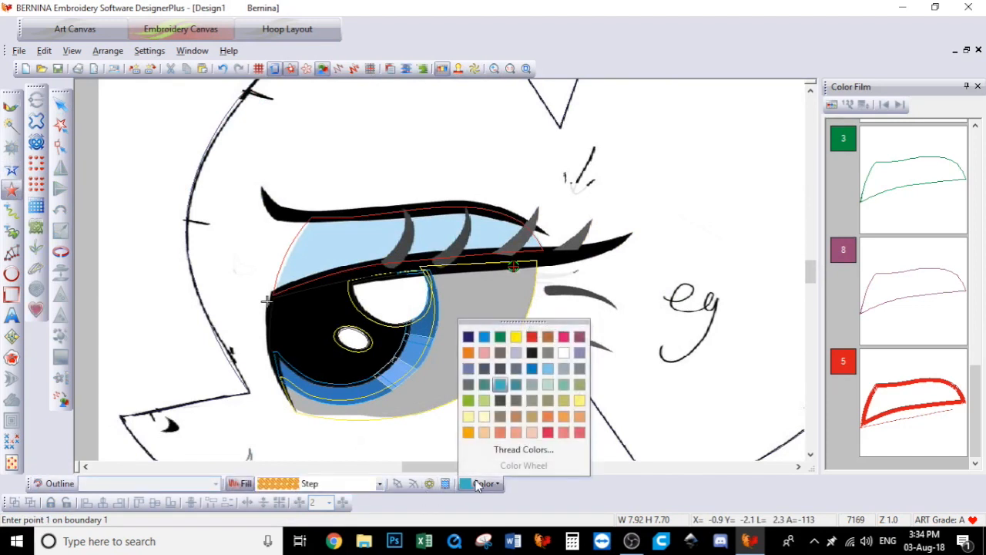
click(532, 353)
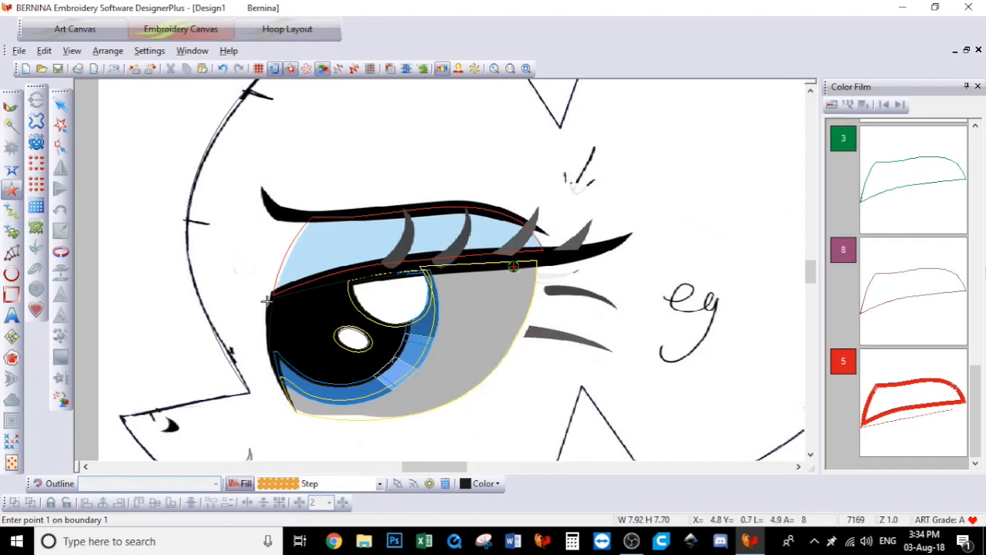
click(977, 393)
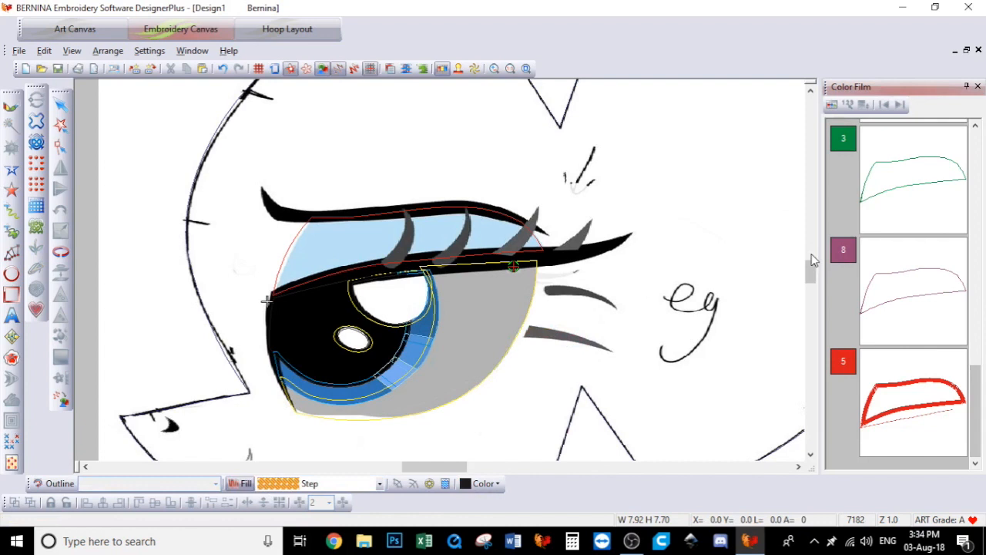
drag(814, 268, 815, 274)
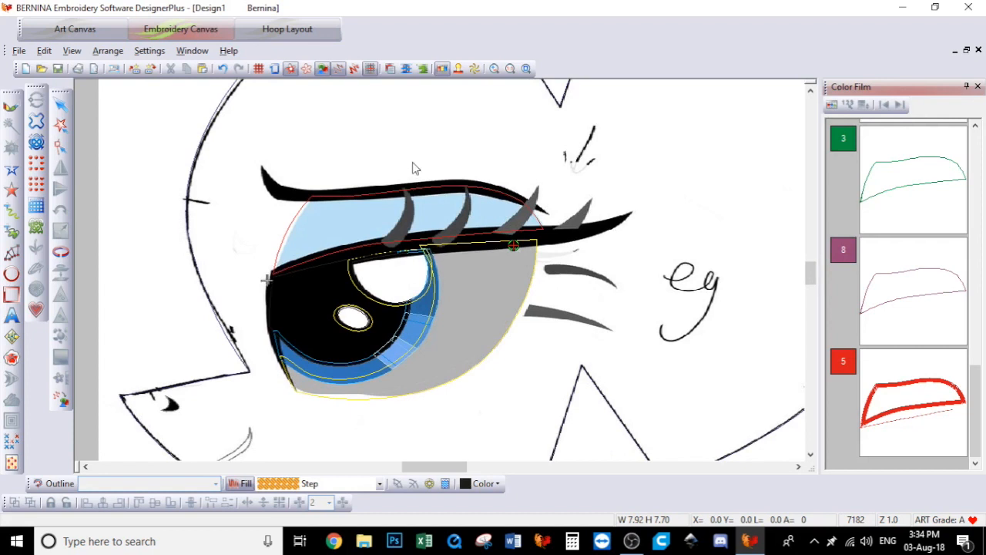
click(494, 70)
drag(242, 161, 557, 217)
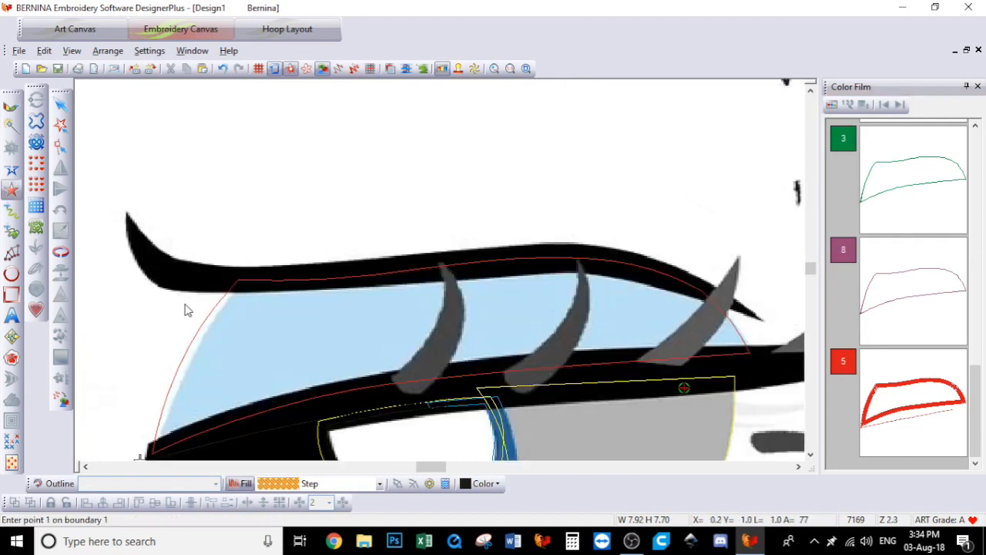
Digitize the curved black line above the light blue eyelid as a closed black Step-fill shape, tracing it from tip to tip and back
click(126, 212)
click(151, 243)
click(181, 262)
click(240, 268)
click(377, 258)
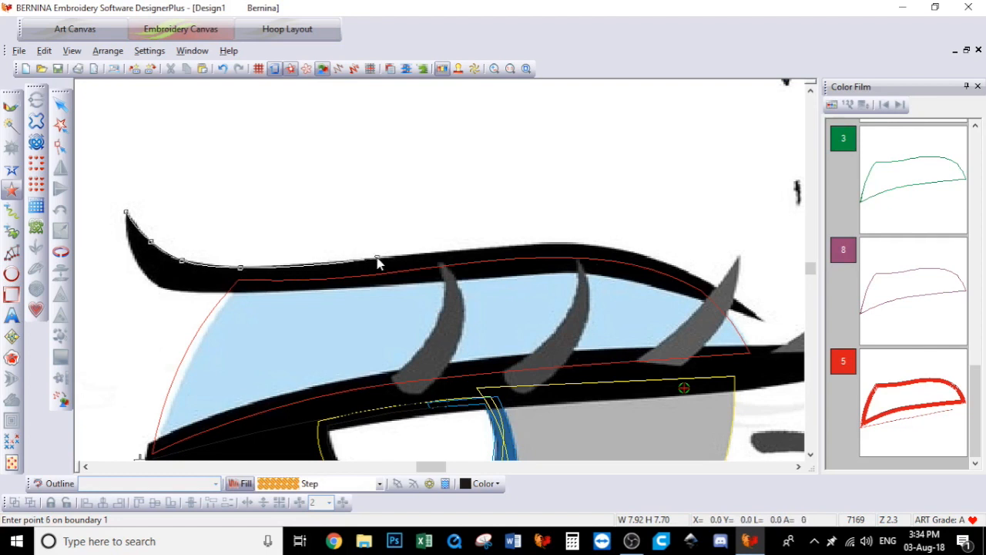
click(539, 244)
click(635, 255)
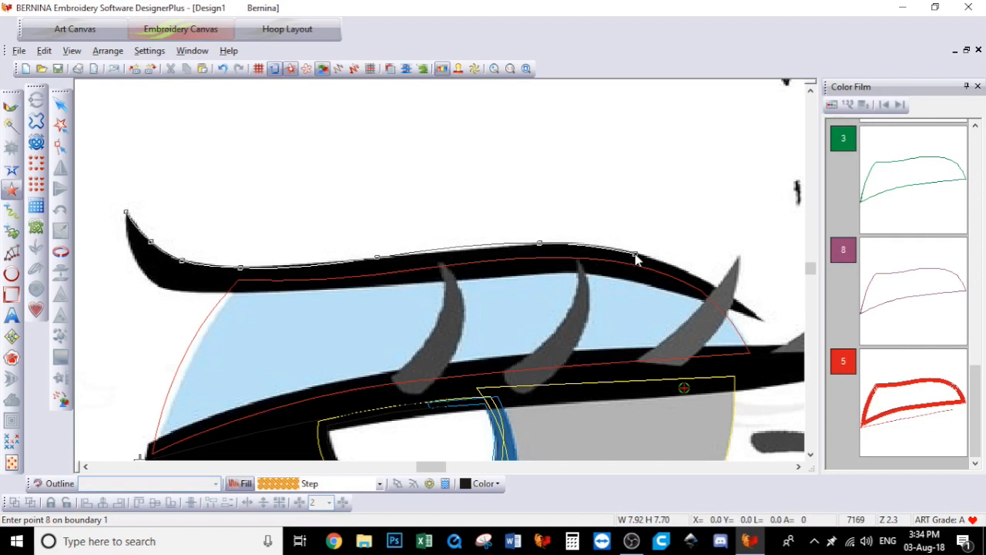
click(711, 283)
click(761, 319)
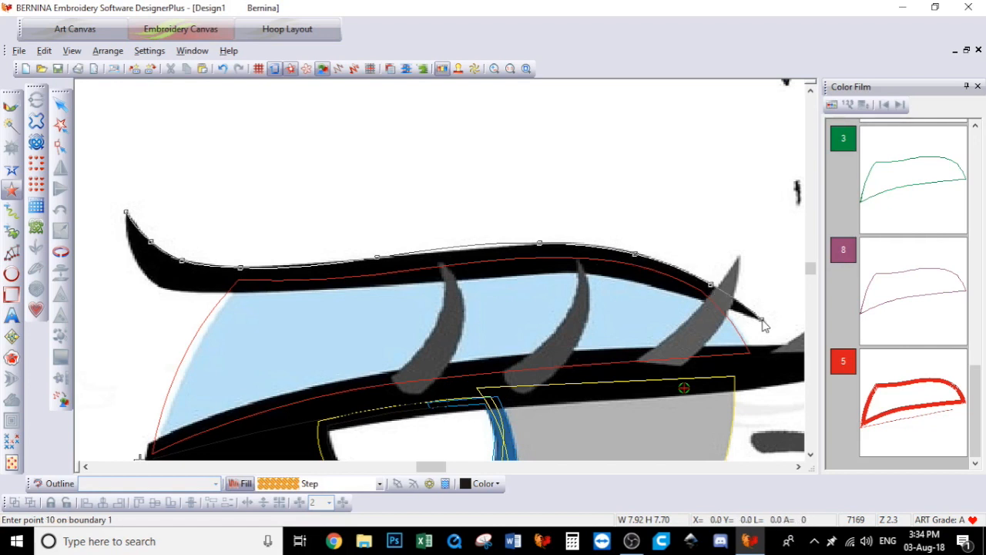
click(695, 298)
click(597, 274)
click(509, 278)
click(375, 288)
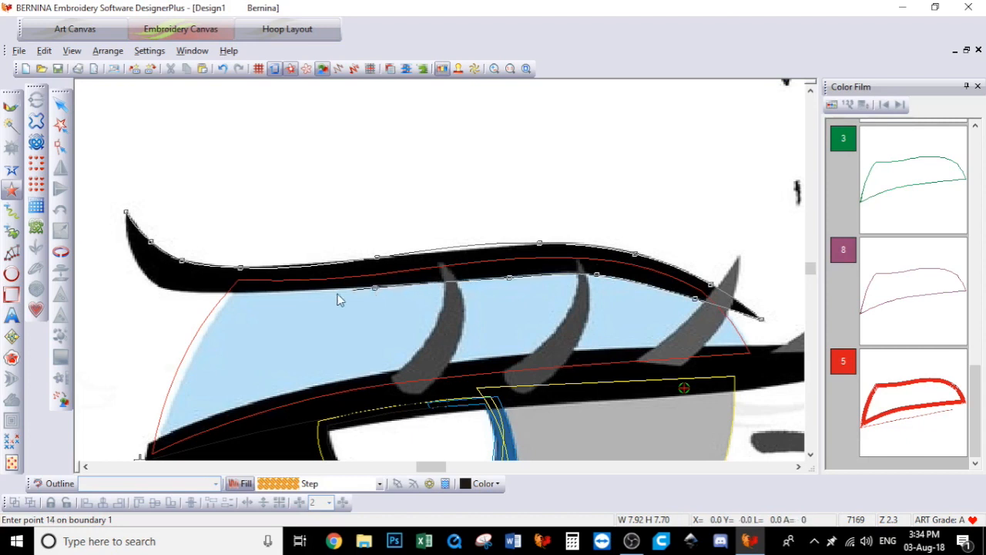
click(262, 297)
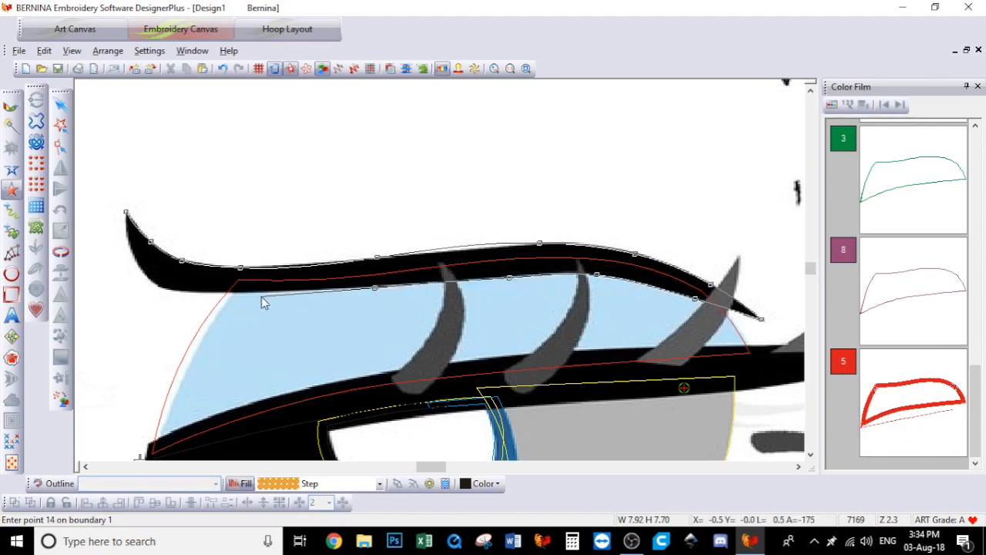
click(164, 294)
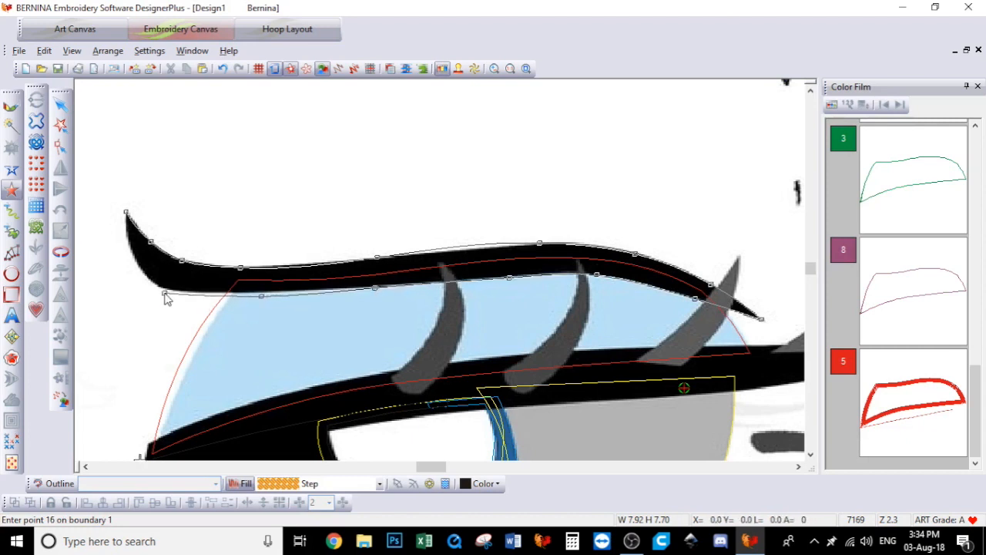
click(133, 261)
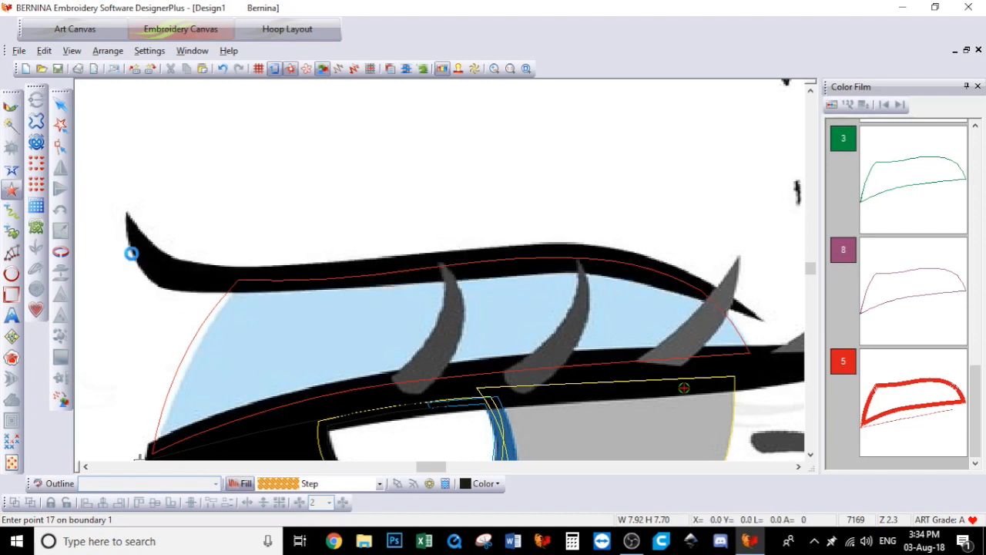
key(Return)
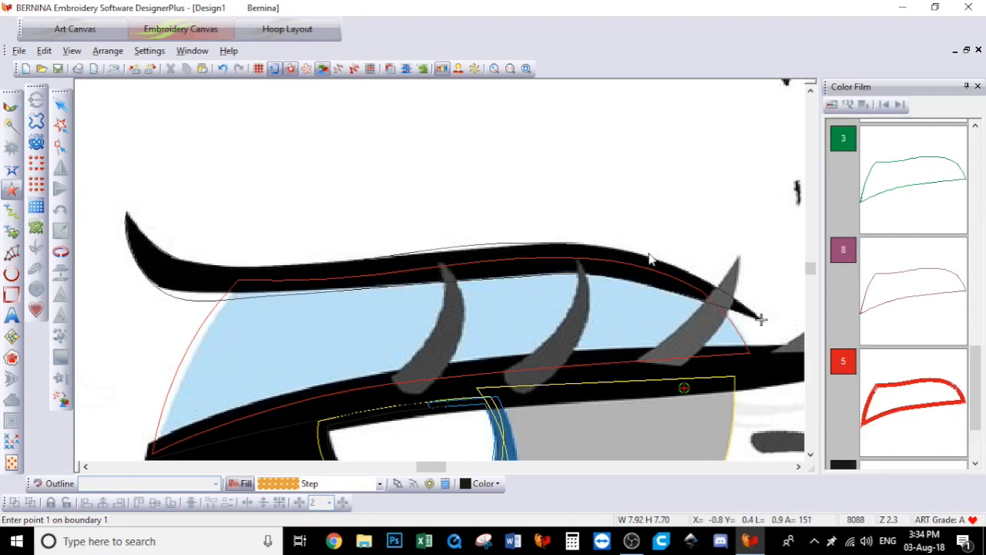
Digitize the leftmost dark gray lash on the light blue eyelid as a closed black Step-fill shape from root to tip
drag(810, 272, 811, 276)
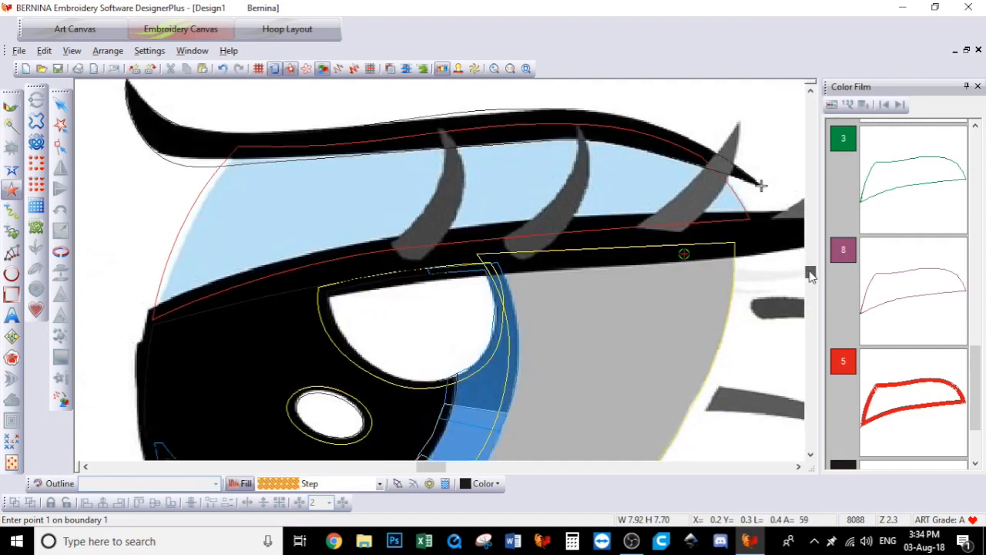
drag(811, 273, 811, 268)
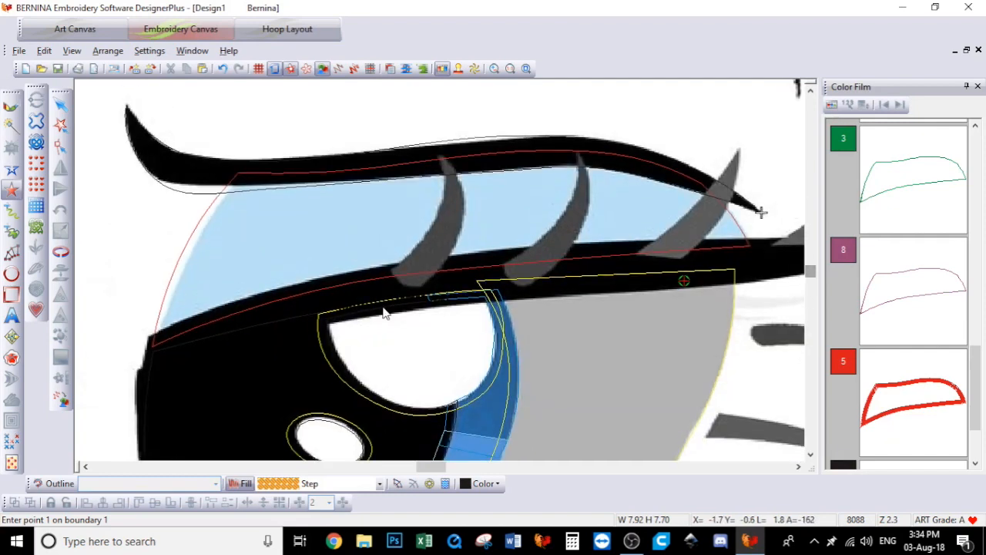
click(422, 285)
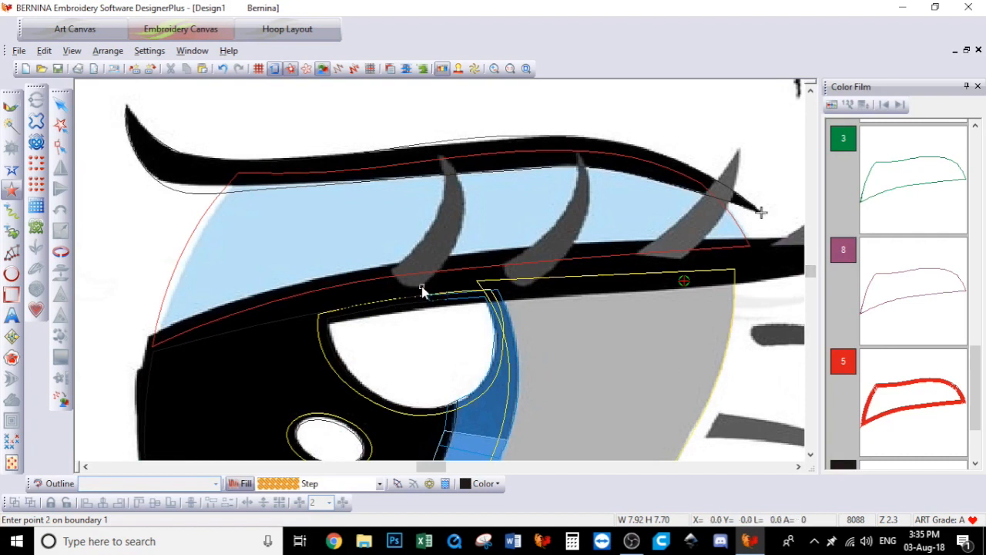
click(404, 285)
click(393, 271)
click(444, 194)
click(439, 156)
click(458, 182)
key(Return)
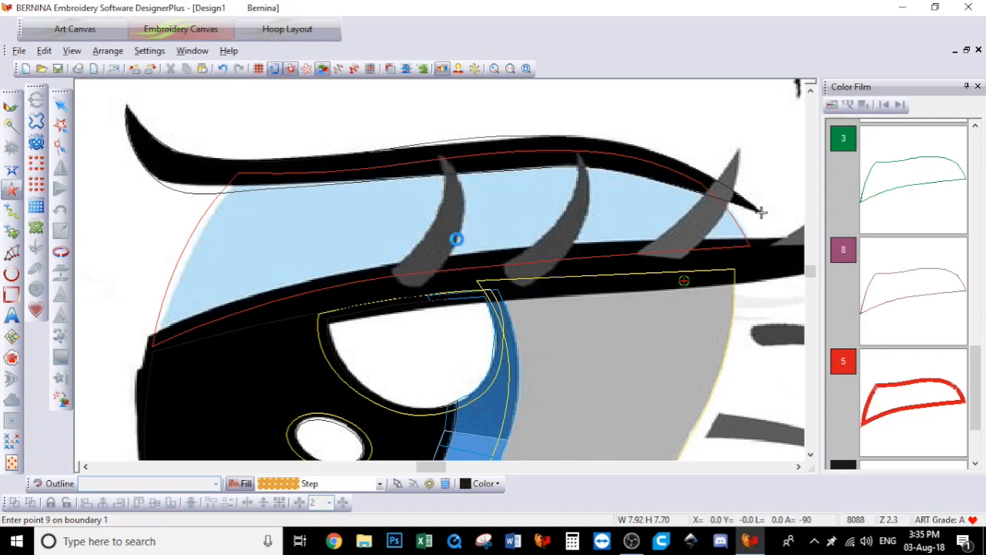
Digitize the second gray lash on the eyelid as a closed black Step-fill shape, tracing up one side and down the other
click(503, 264)
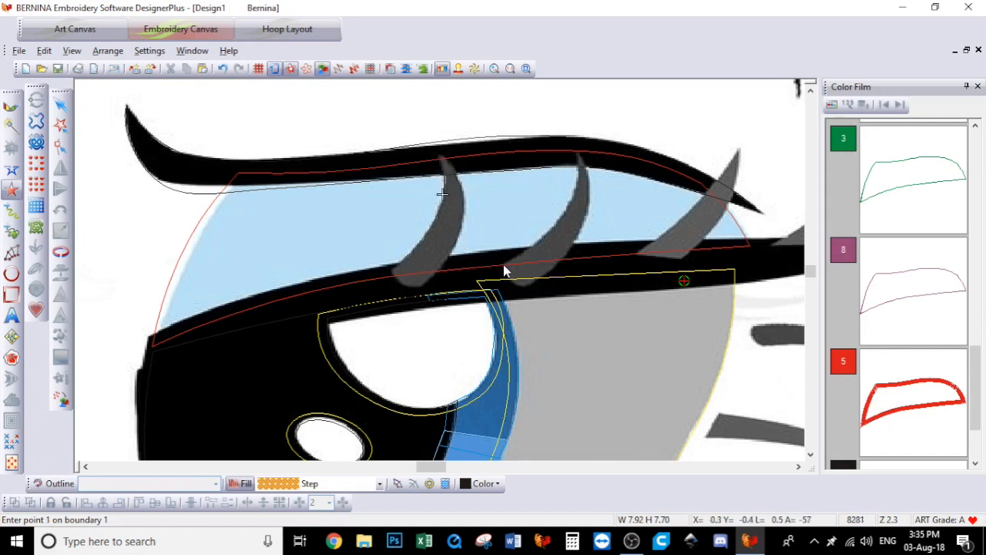
click(552, 229)
click(578, 193)
click(578, 157)
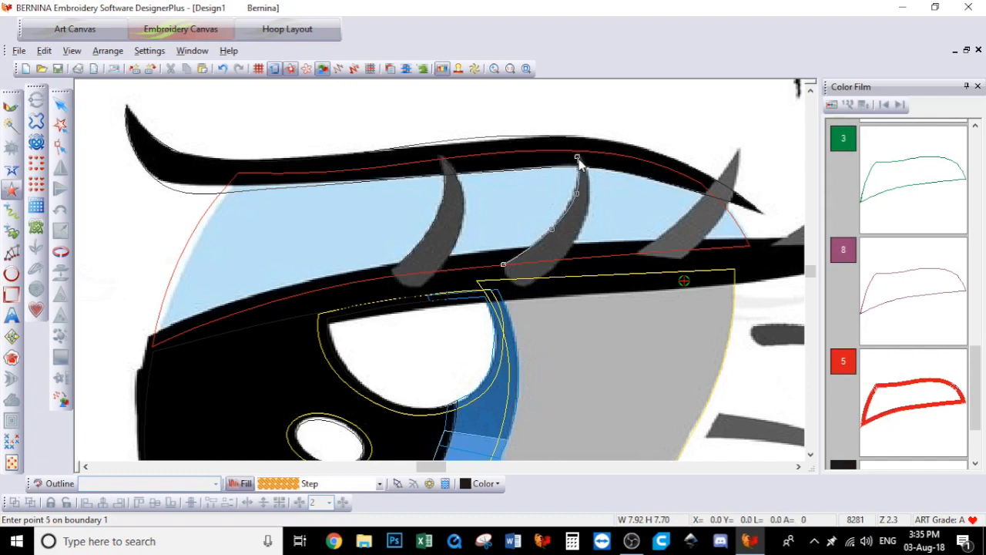
click(590, 203)
click(564, 258)
click(526, 285)
click(509, 284)
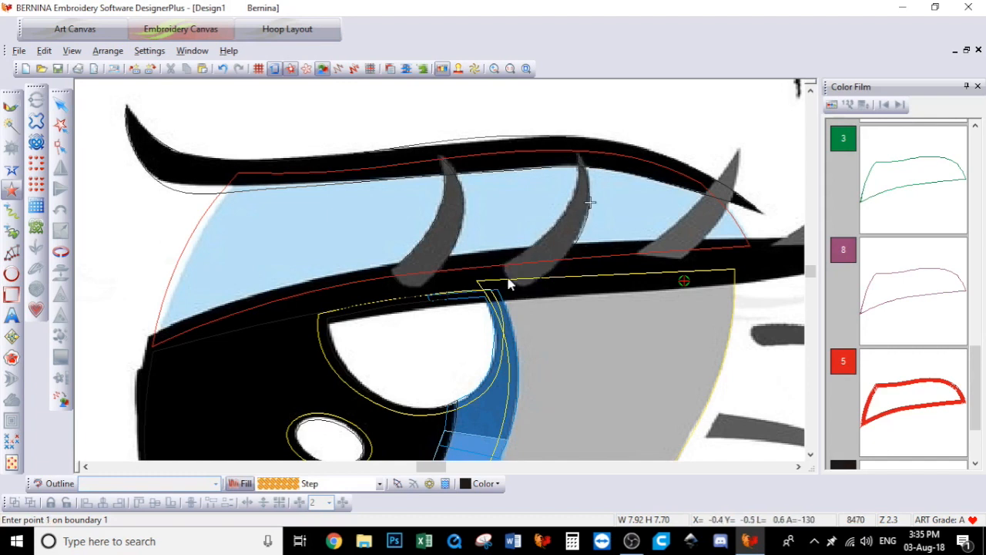
Digitize the third gray lash, which crosses the tapered end of the upper eyelid line, as a closed black Step-fill shape
drag(430, 467, 437, 467)
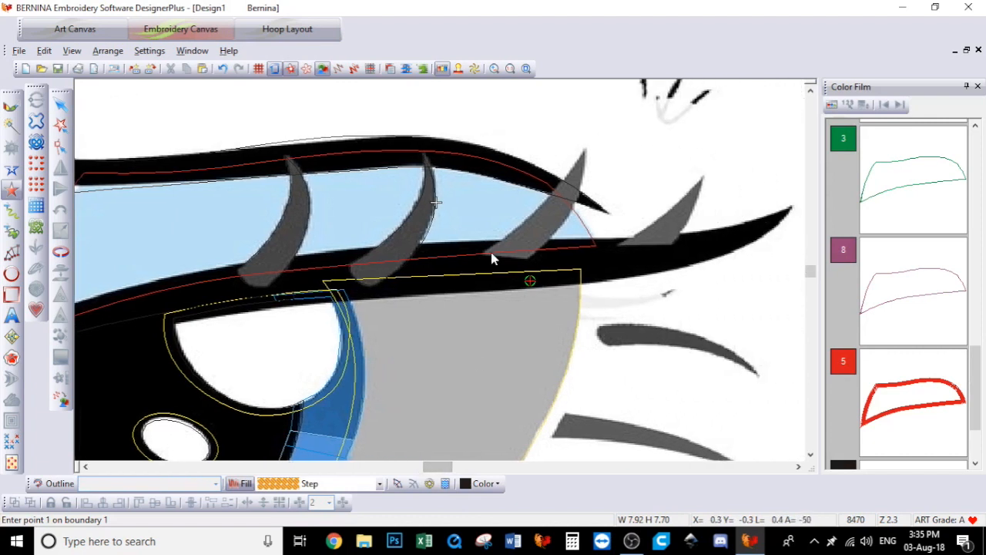
click(515, 229)
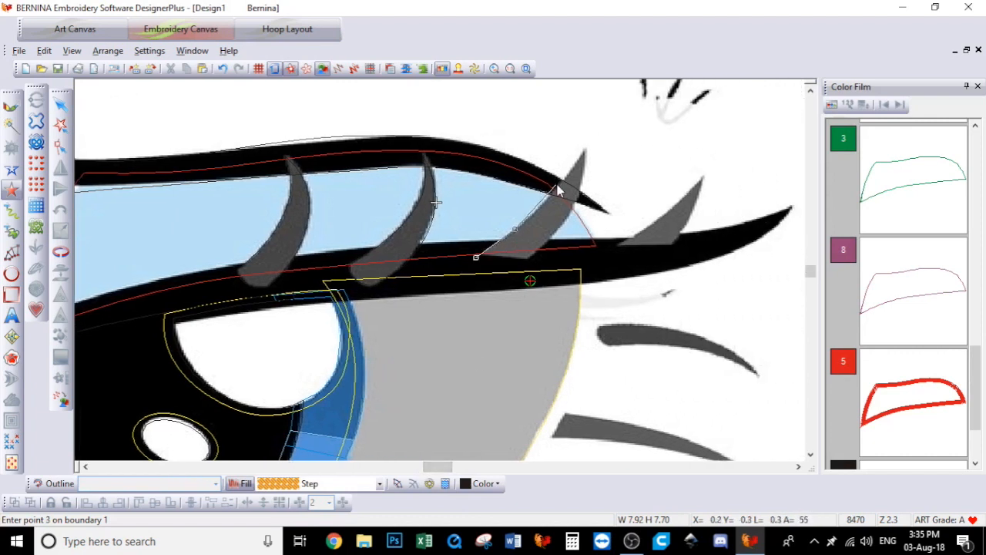
click(584, 151)
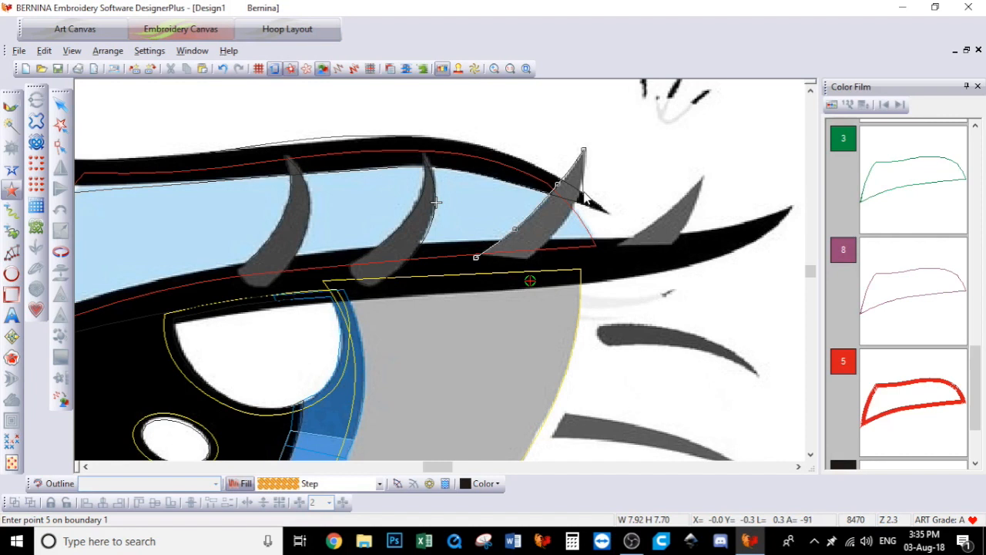
click(579, 199)
click(555, 232)
key(Return)
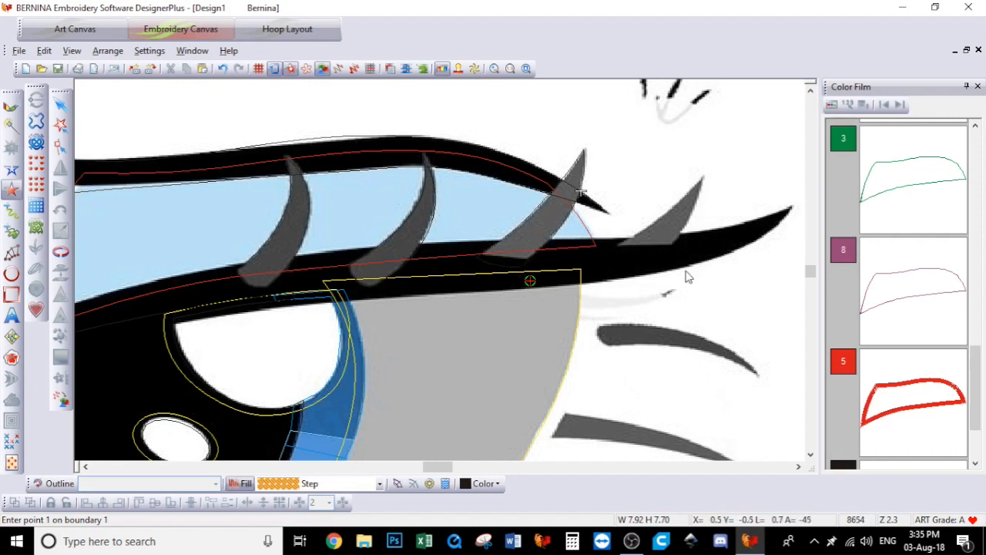
Digitize the fourth gray lash, standing on the outer wing of the thick lash line, as a closed black Step-fill shape
click(615, 243)
click(655, 220)
click(684, 195)
click(705, 174)
click(696, 207)
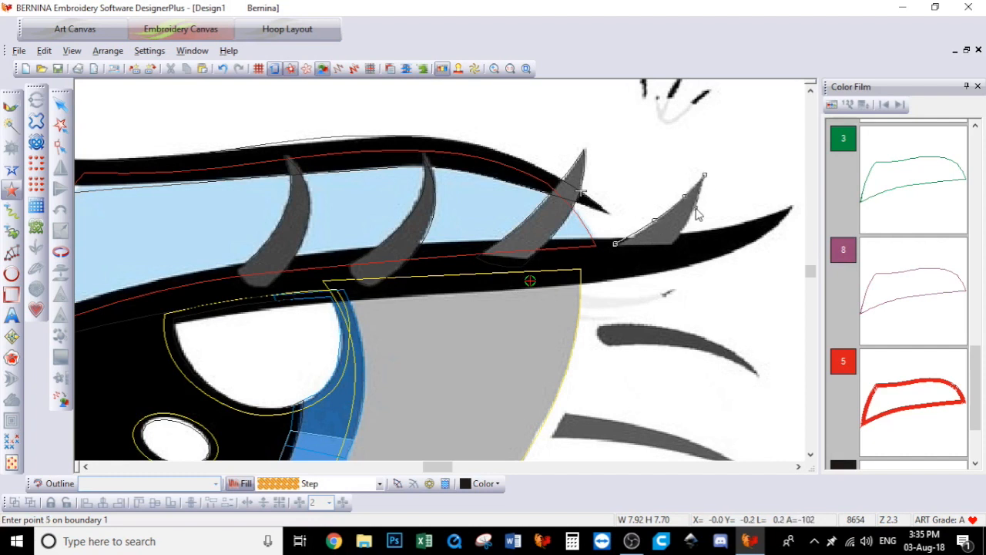
click(675, 245)
key(Return)
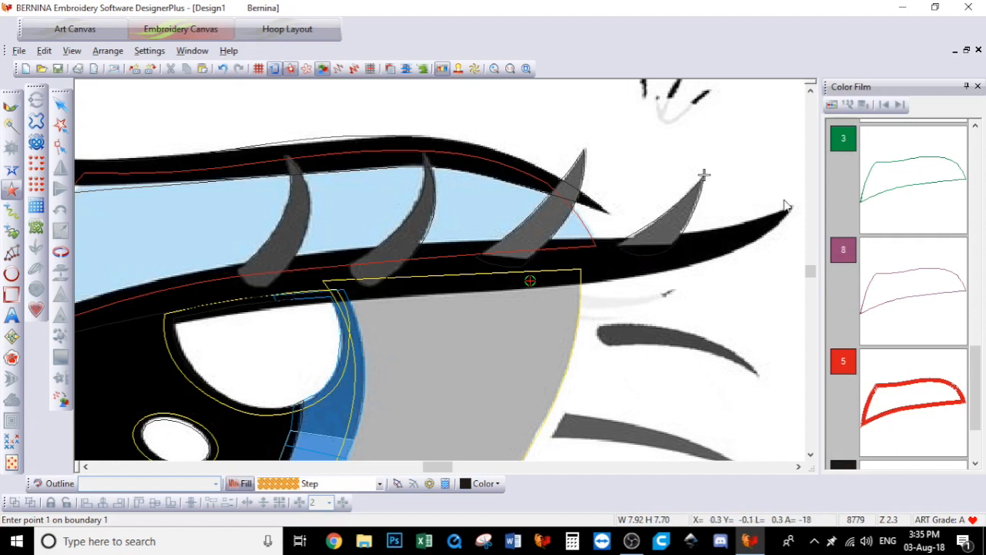
Trace the thick black lash line's outer edge from the wing tip along the eyelid and down the pupil side to its lower point
click(792, 206)
click(655, 235)
click(557, 240)
click(440, 242)
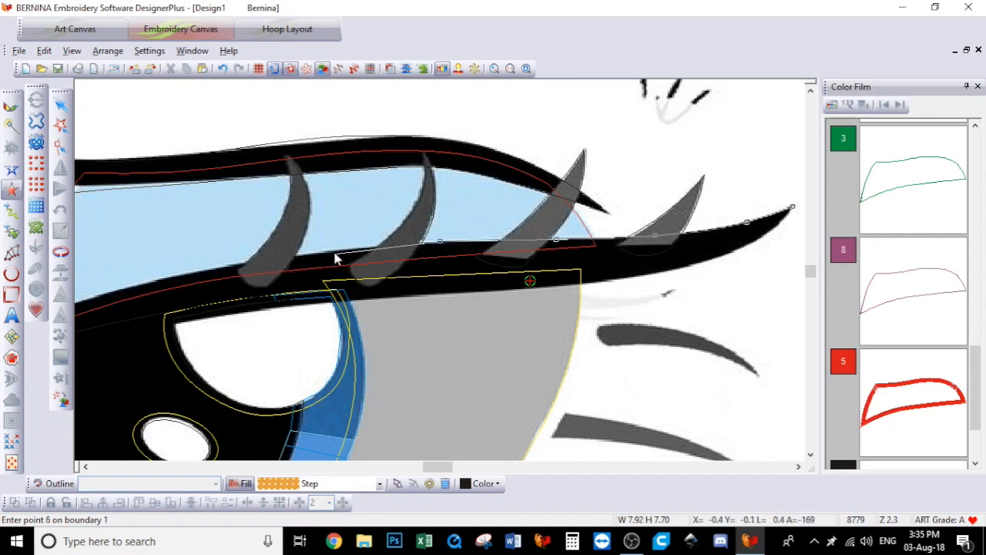
click(321, 253)
click(167, 282)
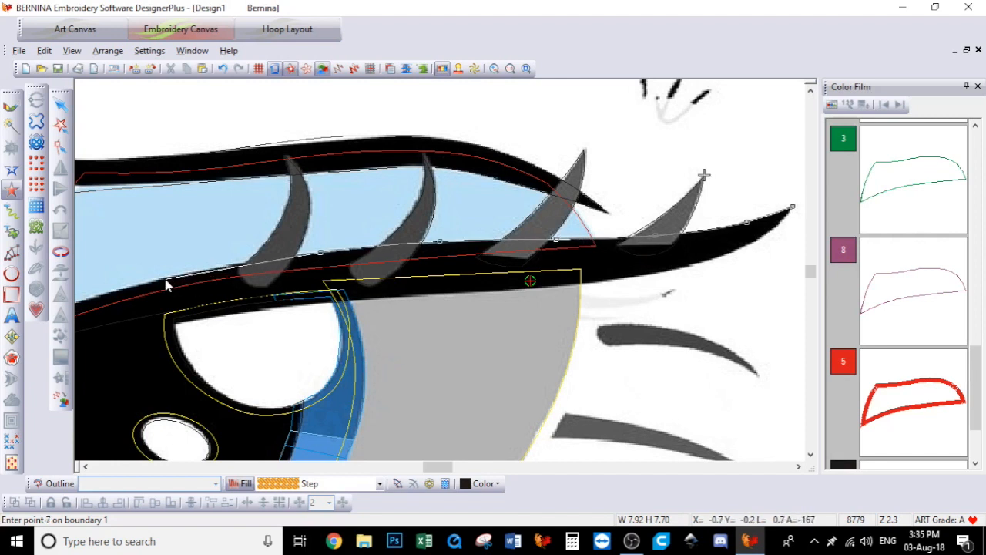
click(223, 308)
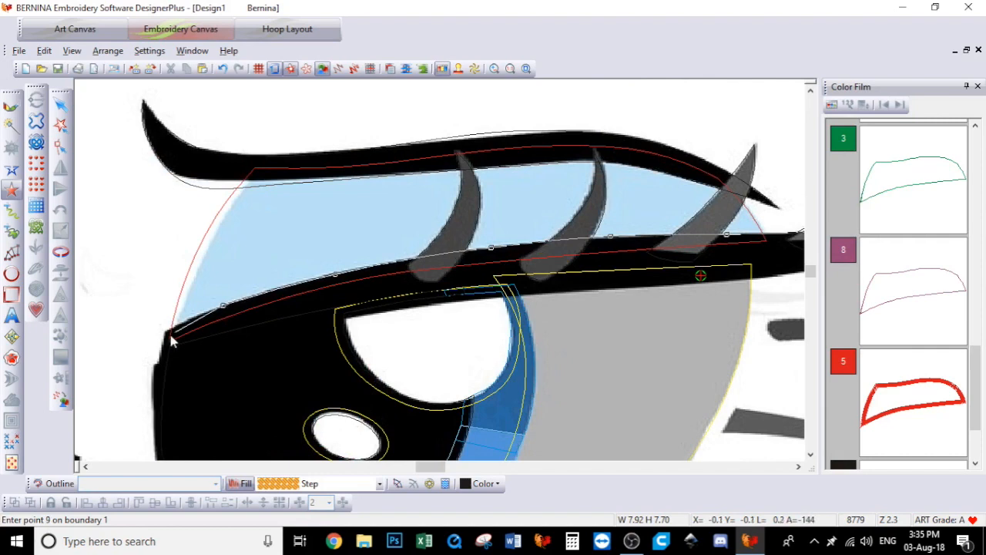
click(165, 331)
click(293, 339)
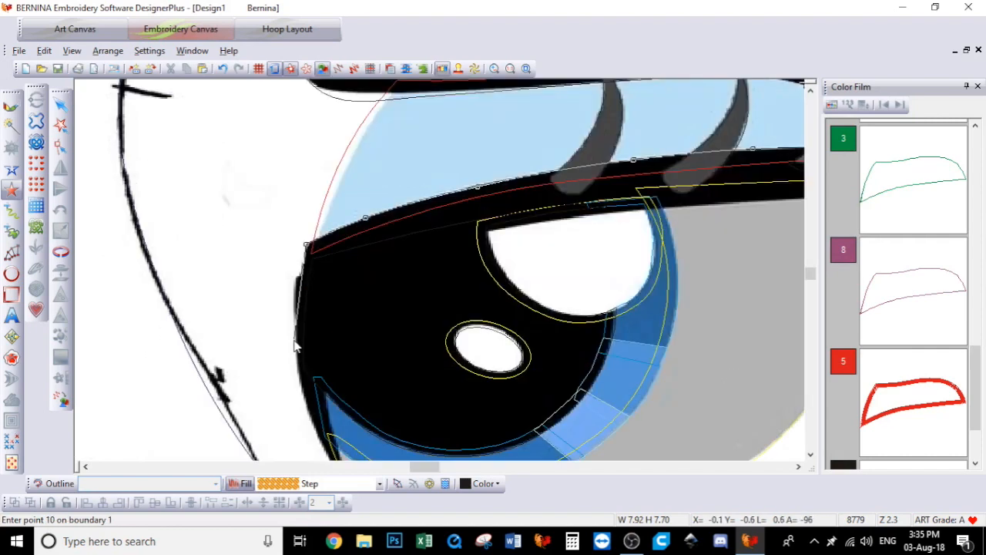
right_click(387, 351)
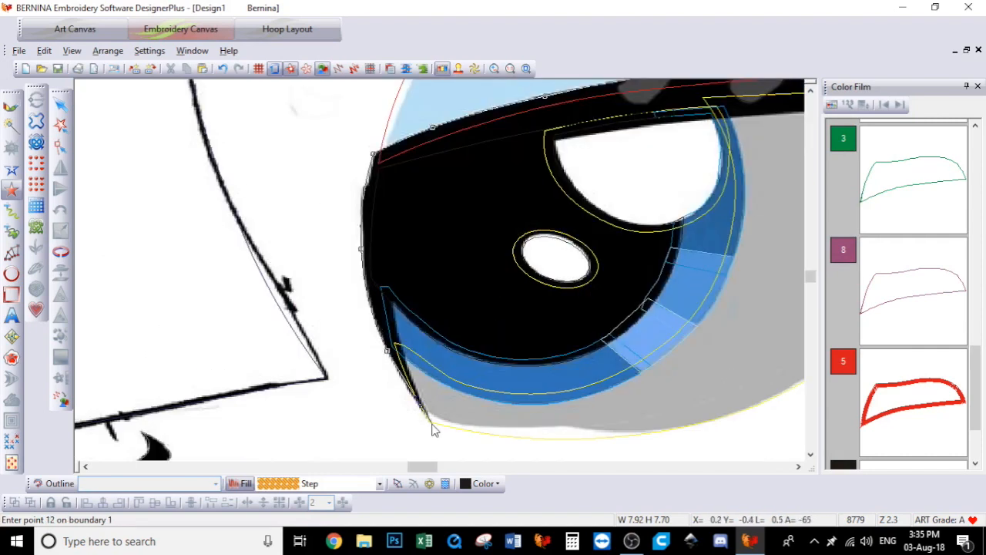
click(430, 421)
Trace the lash line's inner edge back above the white highlight and gray eye area to the wing, closing the black Step-fill shape
right_click(406, 356)
click(391, 287)
click(390, 179)
click(562, 138)
click(743, 117)
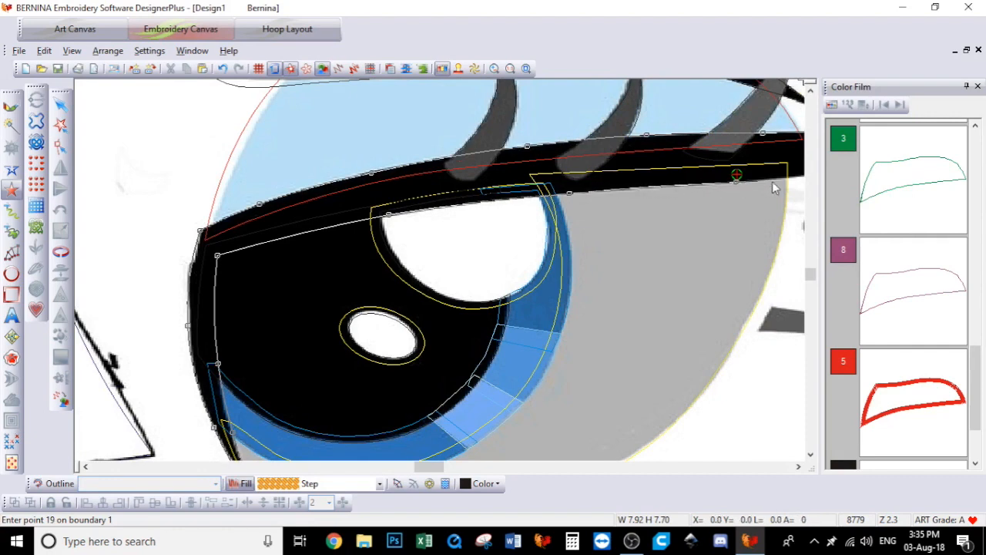
click(741, 184)
click(647, 220)
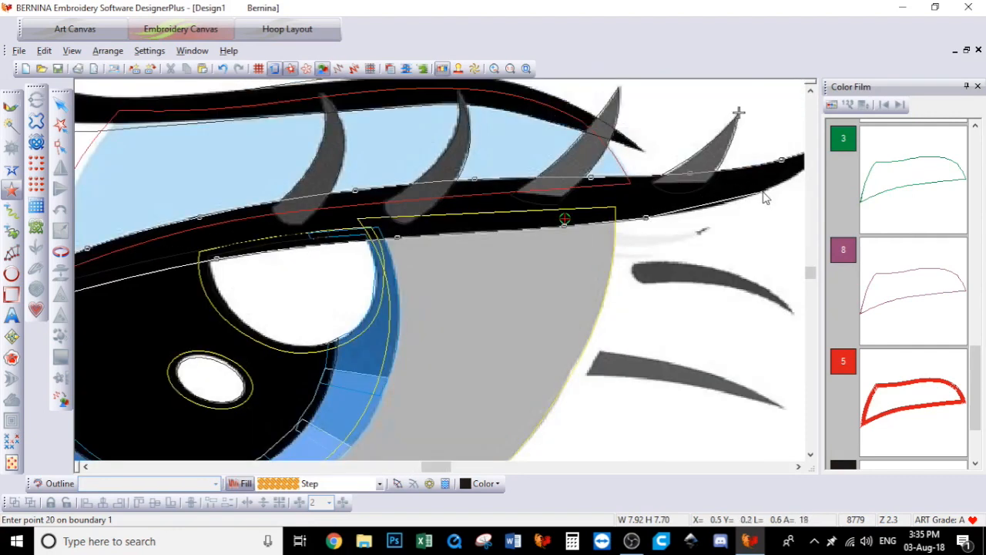
click(763, 192)
key(Return)
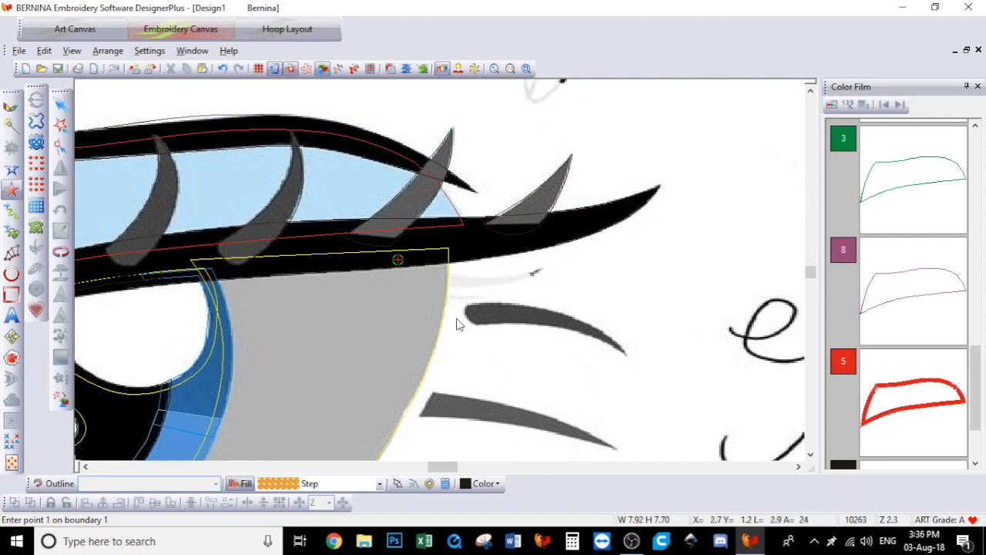
Digitize the uppermost side lash as a closed black Step-fill shape, rooted on the gray eye area's yellow edge and curving outward
scroll(813, 275, down, 1)
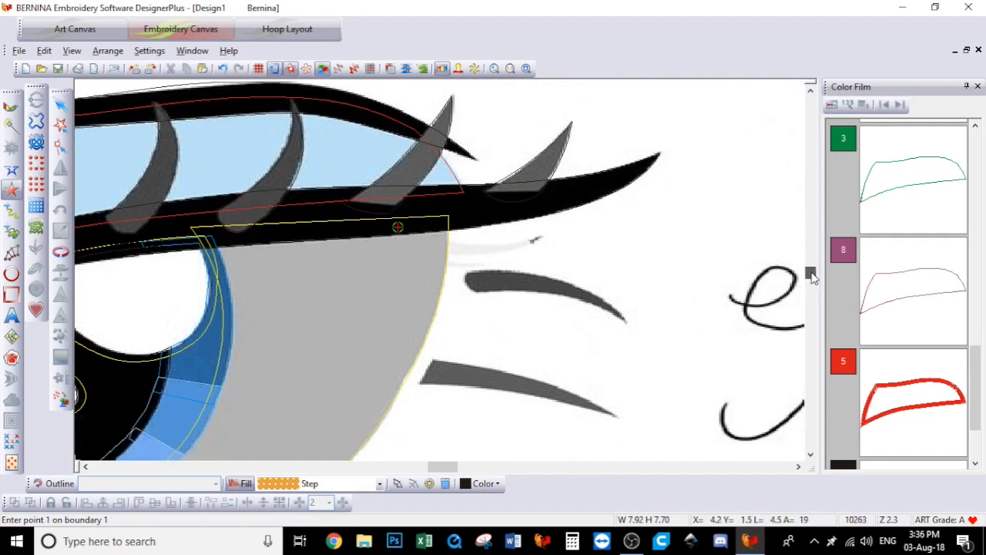
click(445, 266)
click(523, 266)
click(599, 314)
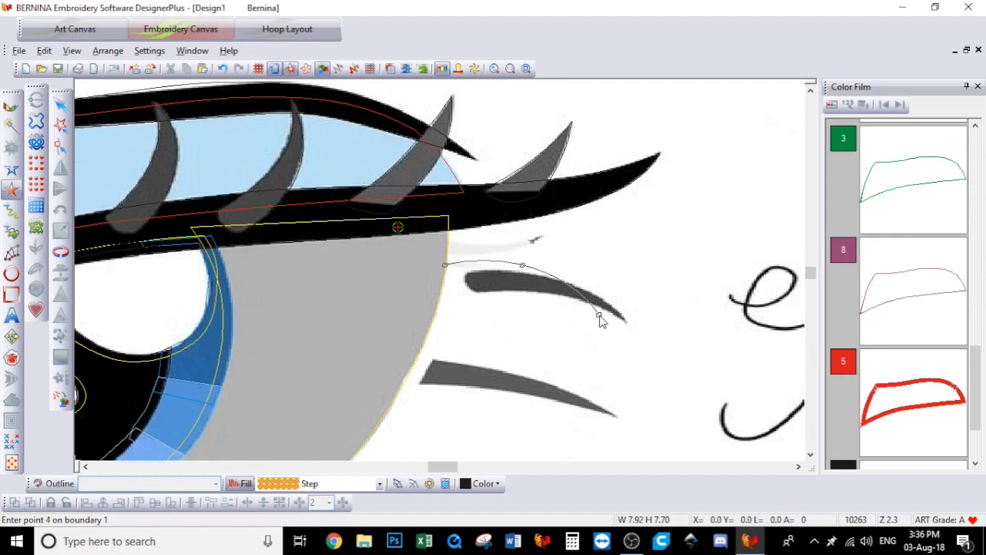
click(522, 282)
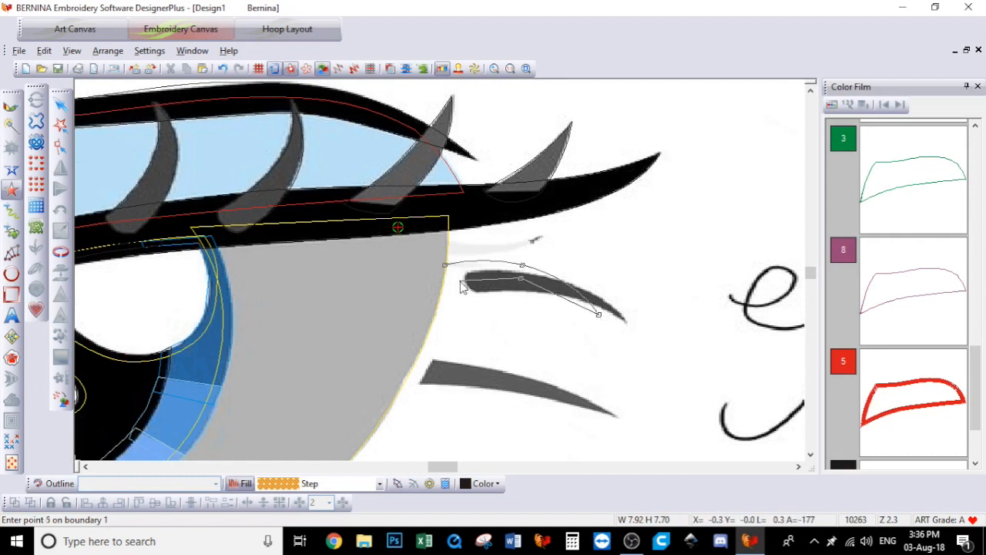
click(445, 290)
key(Return)
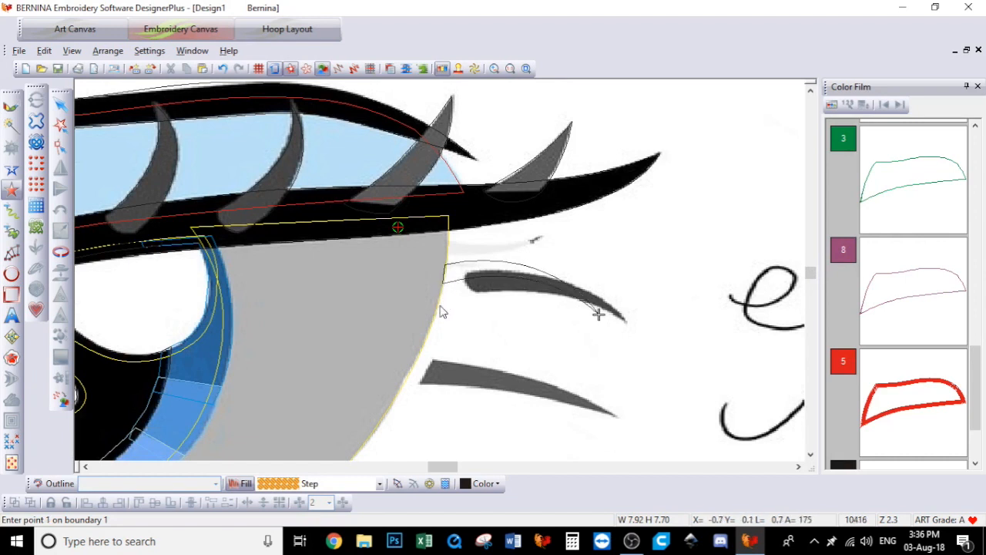
Digitize a middle side lash as a closed curved black Step-fill shape in the gap between the two gray template lashes
click(436, 307)
click(522, 325)
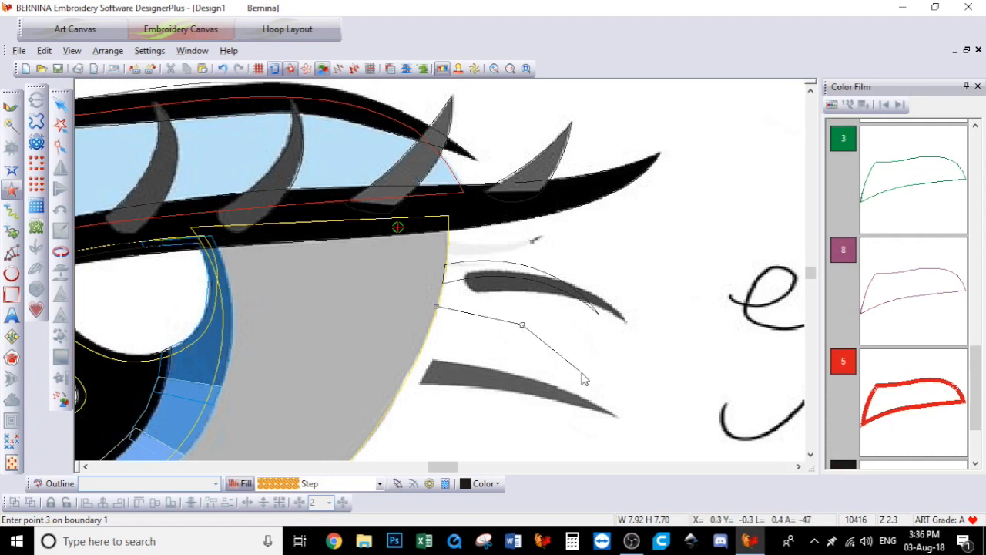
click(581, 372)
click(511, 337)
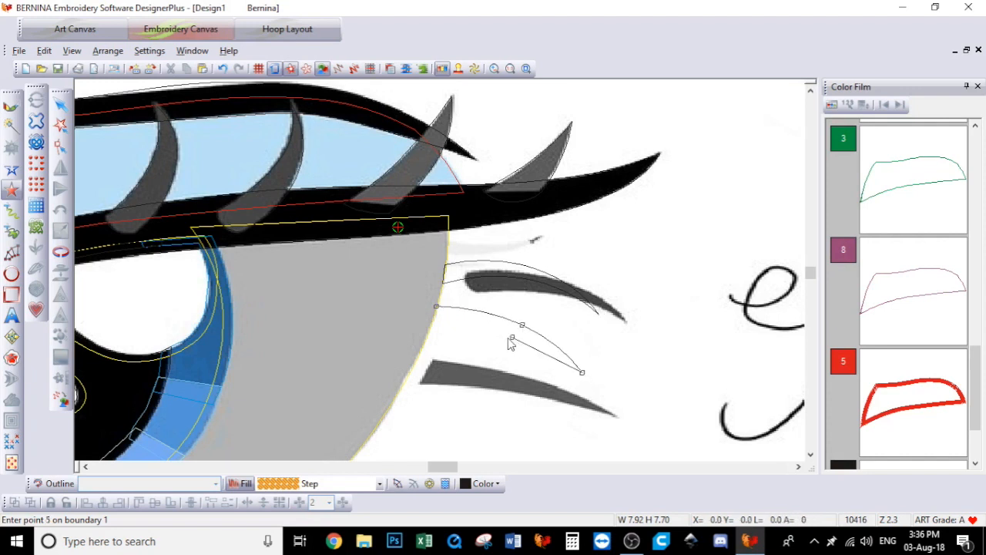
click(431, 334)
key(Return)
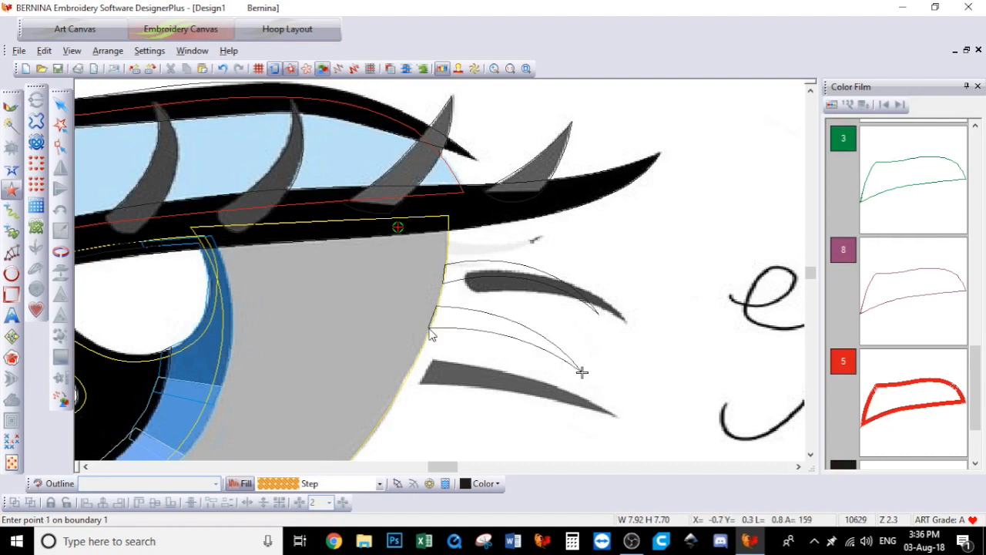
Digitize the lowest side lash as a closed black Step-fill shape curving downward across the lower gray template lash
click(417, 353)
click(512, 377)
click(492, 362)
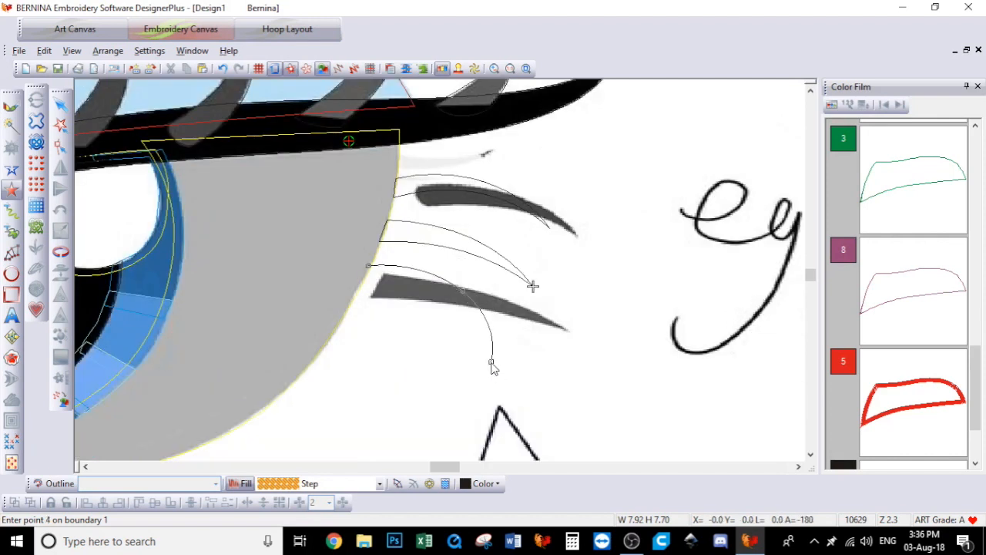
click(455, 306)
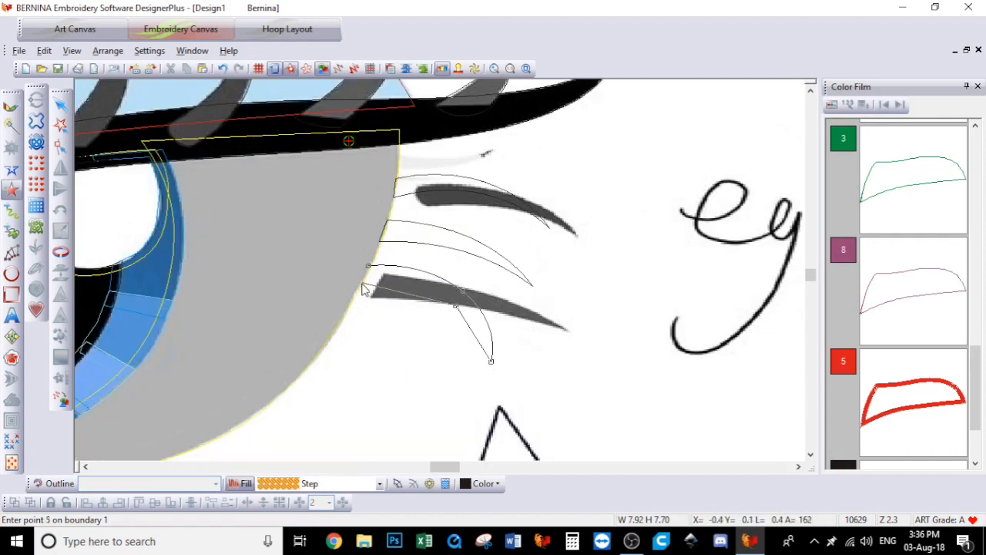
click(363, 290)
key(Return)
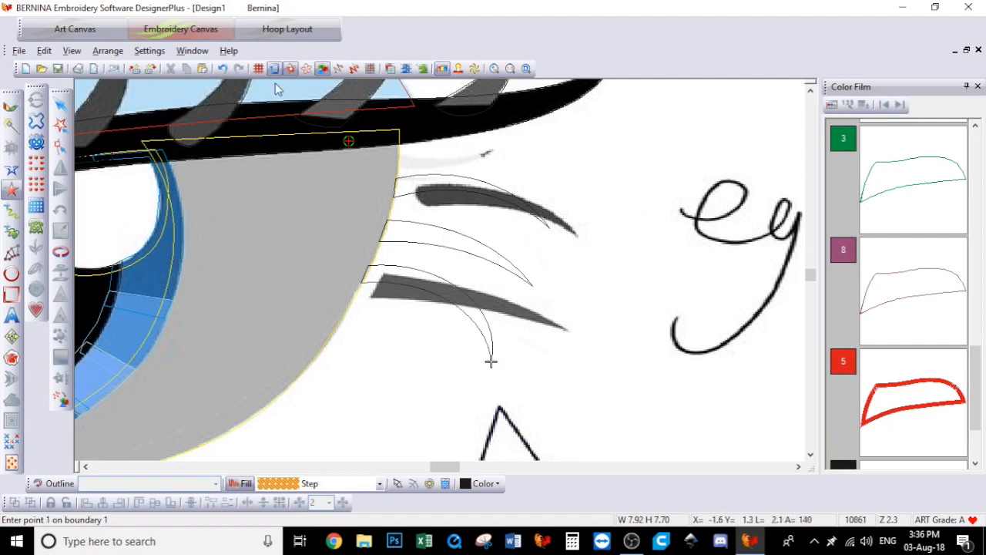
Examine the roots of the three side lashes where they meet the edge of the gray eye area
click(493, 69)
drag(339, 164, 468, 314)
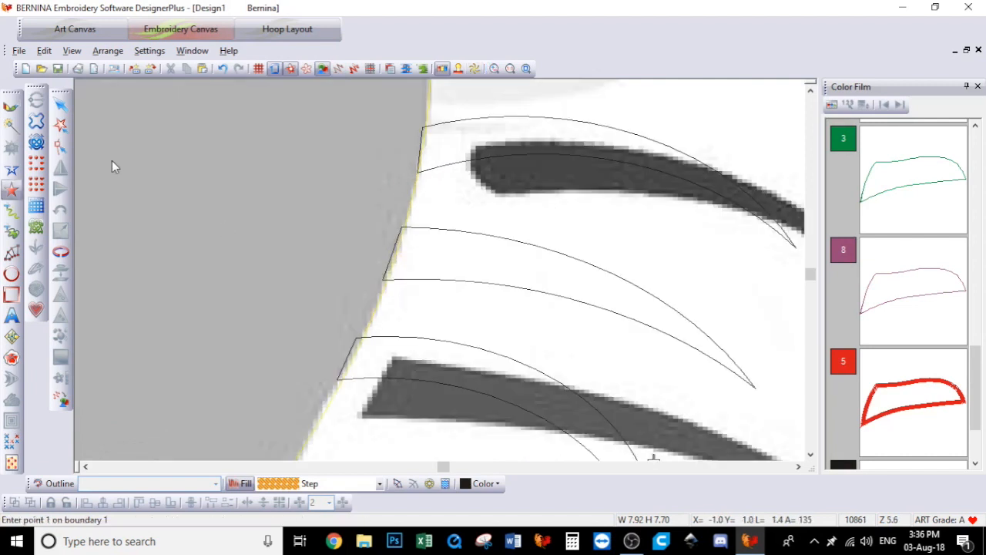
click(60, 106)
click(60, 107)
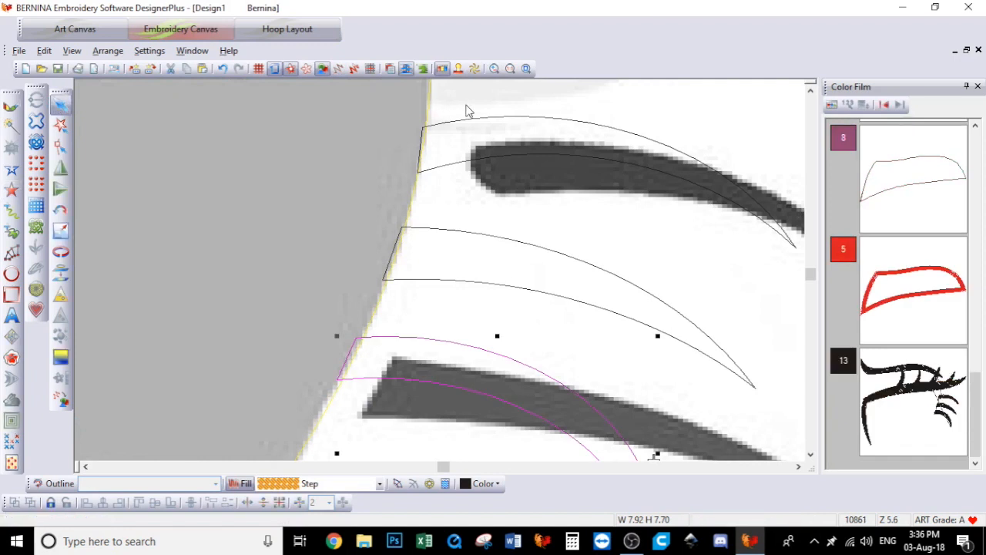
click(438, 234)
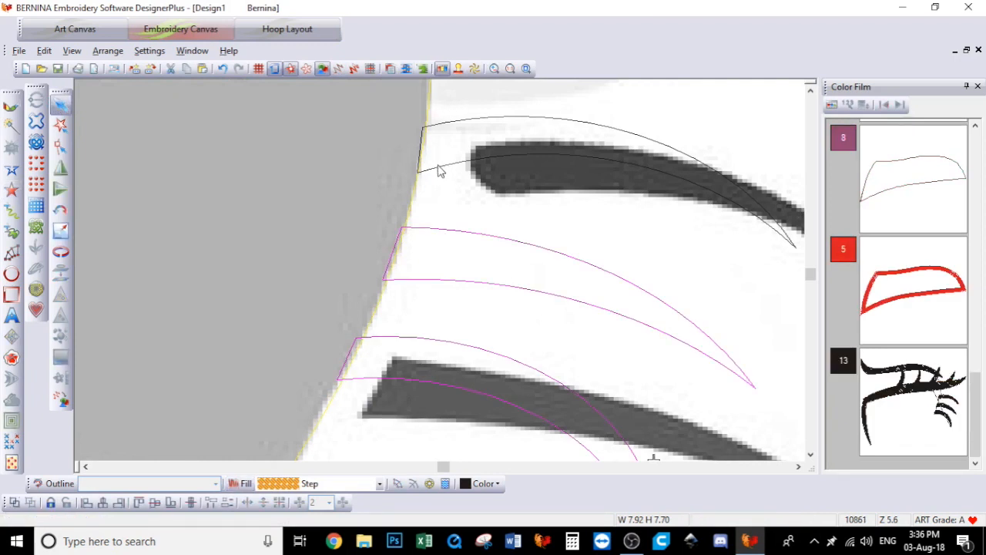
click(947, 402)
click(536, 204)
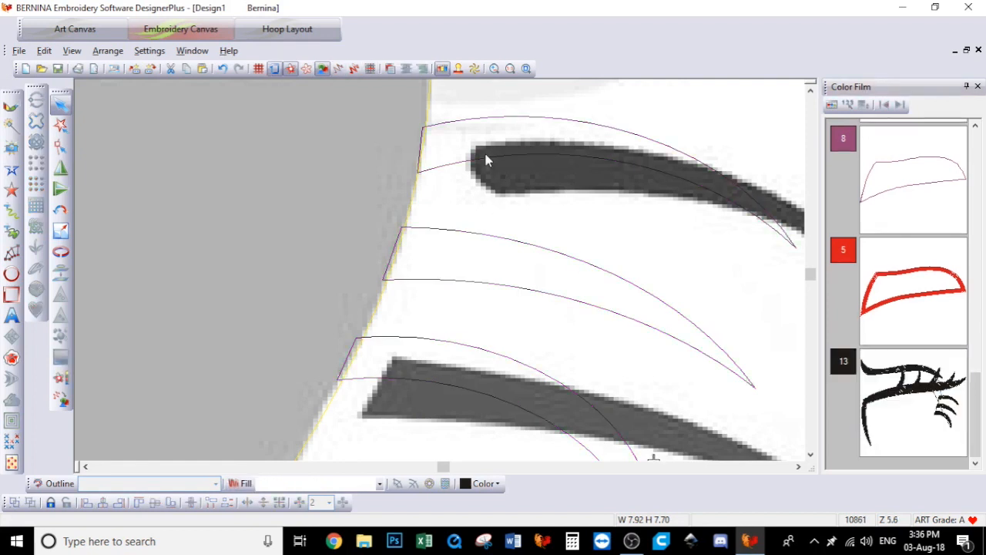
Nudge the three black side lashes together slightly inward so their roots overlap the edge of the gray eye area
click(477, 158)
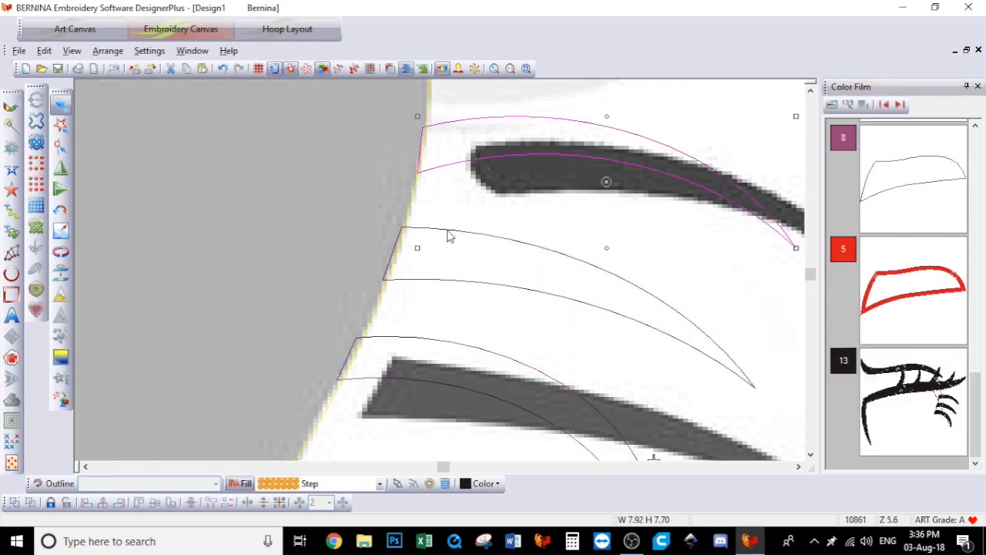
ctrl+click(432, 343)
drag(431, 343, 431, 343)
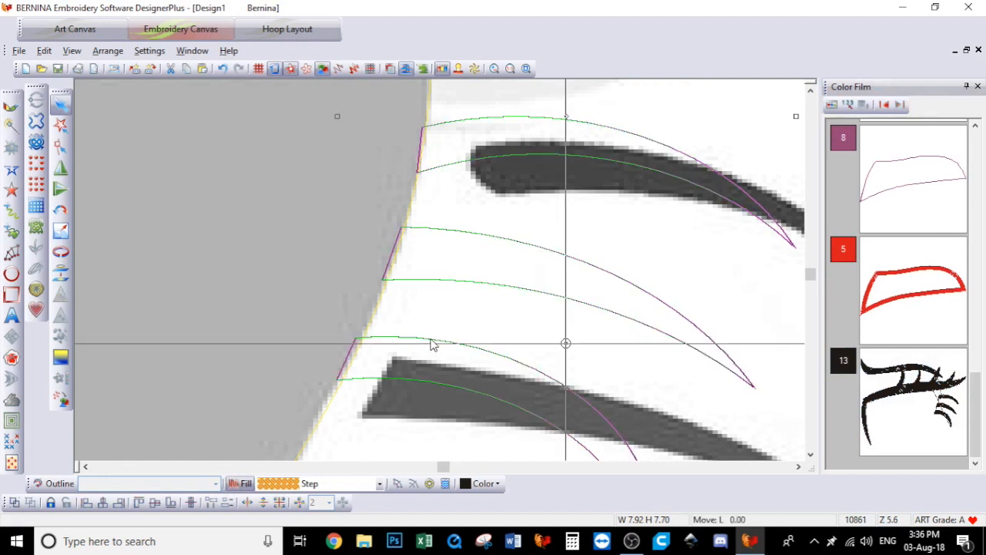
key(Left)
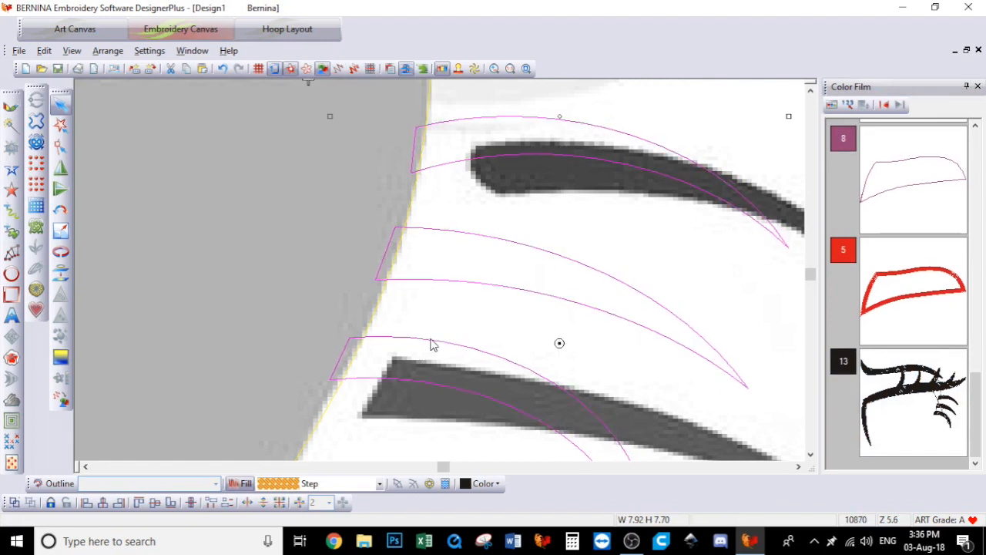
click(494, 68)
right_click(439, 270)
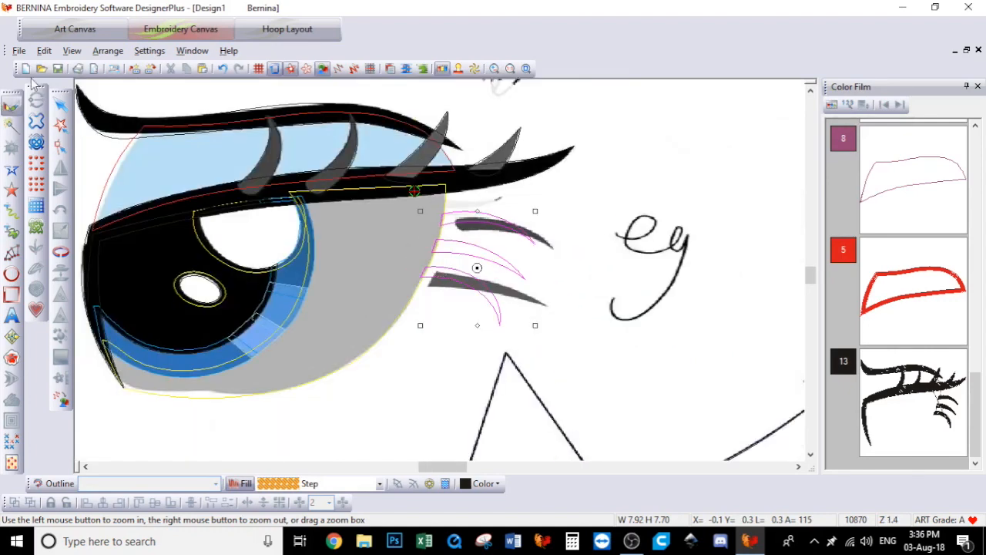
Narrow the three side lashes together horizontally, pulling their outer tips slightly toward the eye
click(62, 104)
click(431, 351)
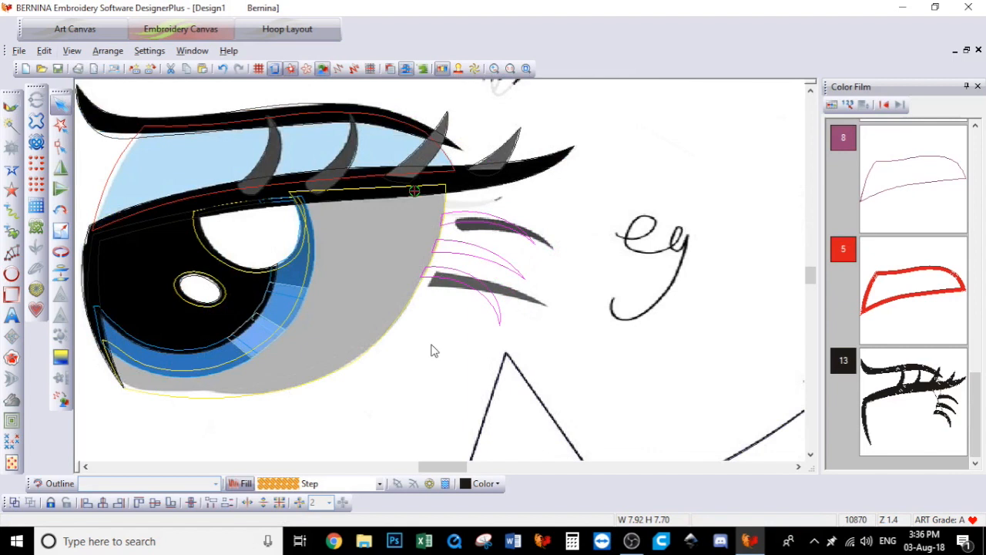
click(494, 297)
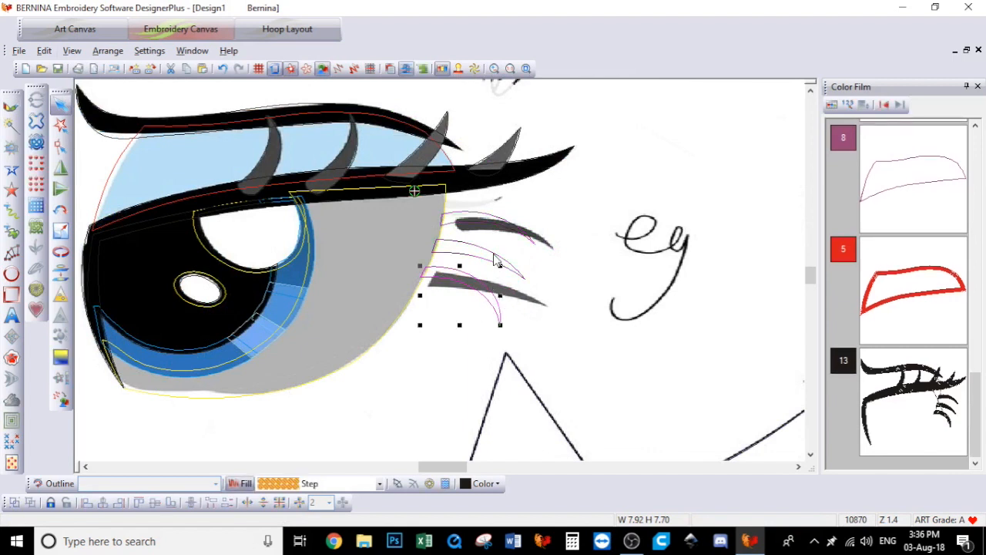
ctrl+click(495, 260)
ctrl+click(493, 231)
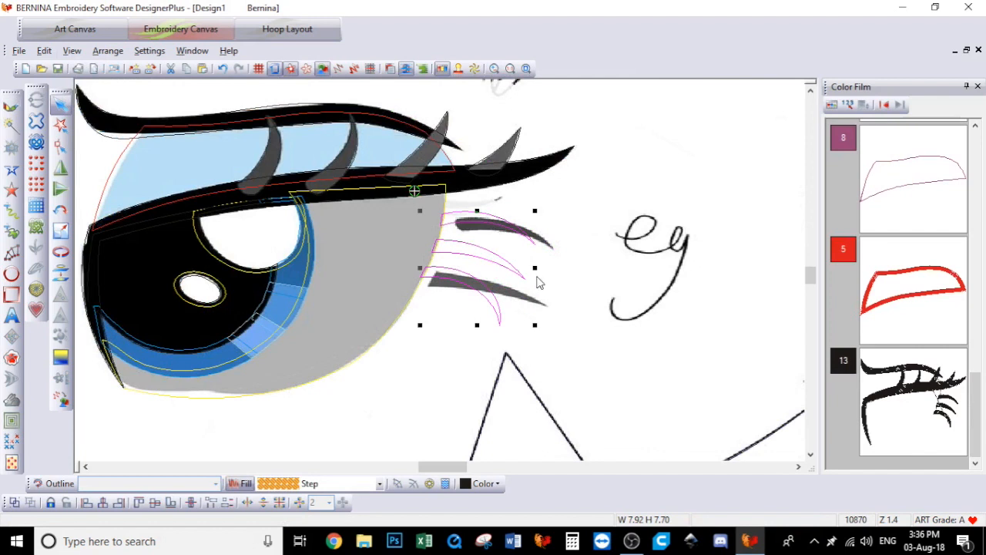
drag(534, 268, 523, 268)
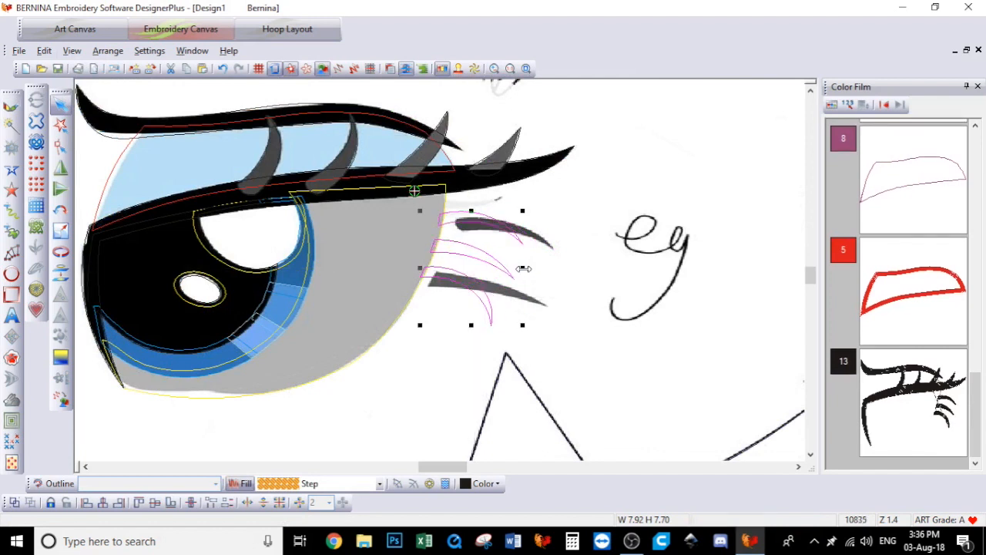
click(407, 394)
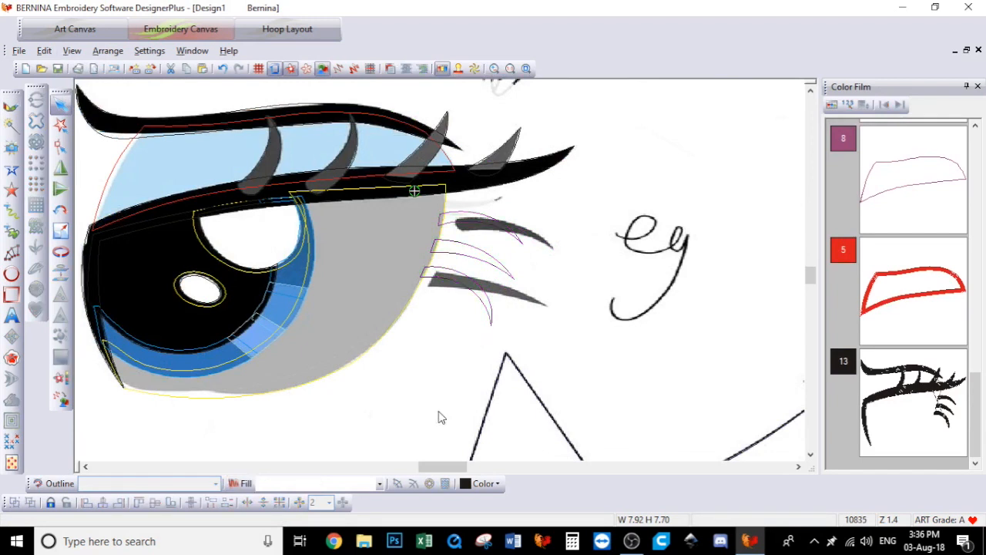
Change the fill of all black color 13 objects, the eyelid lines and lashes, to Satin
drag(472, 468, 466, 469)
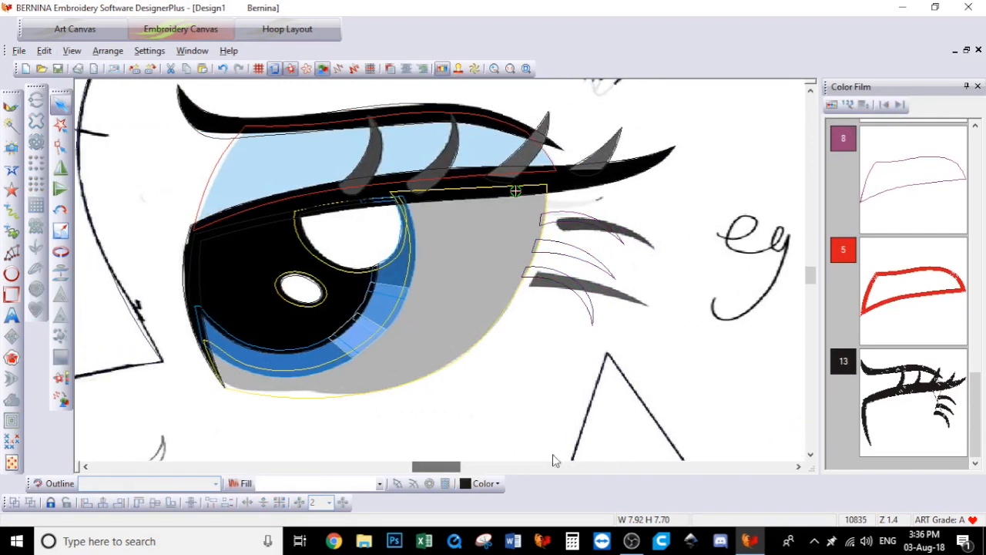
click(883, 412)
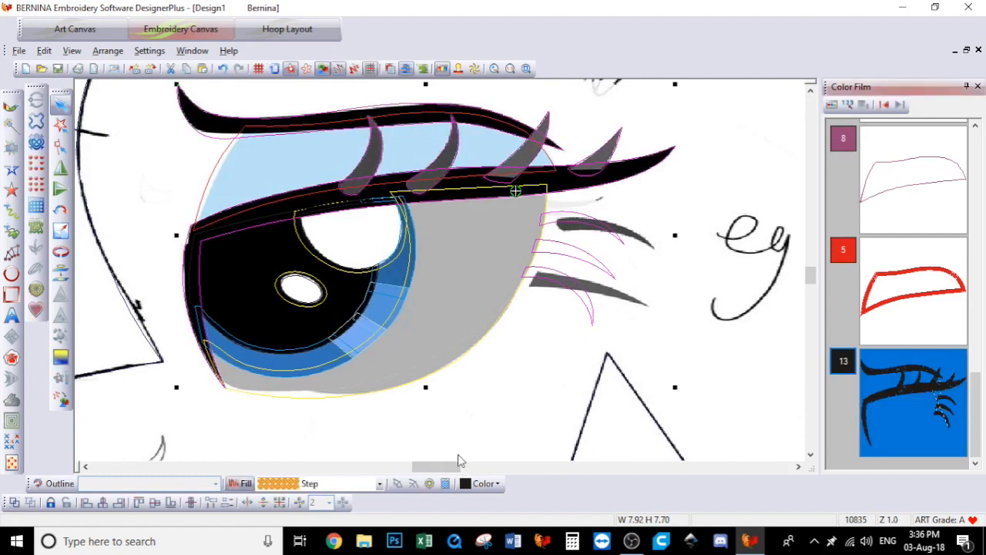
click(352, 484)
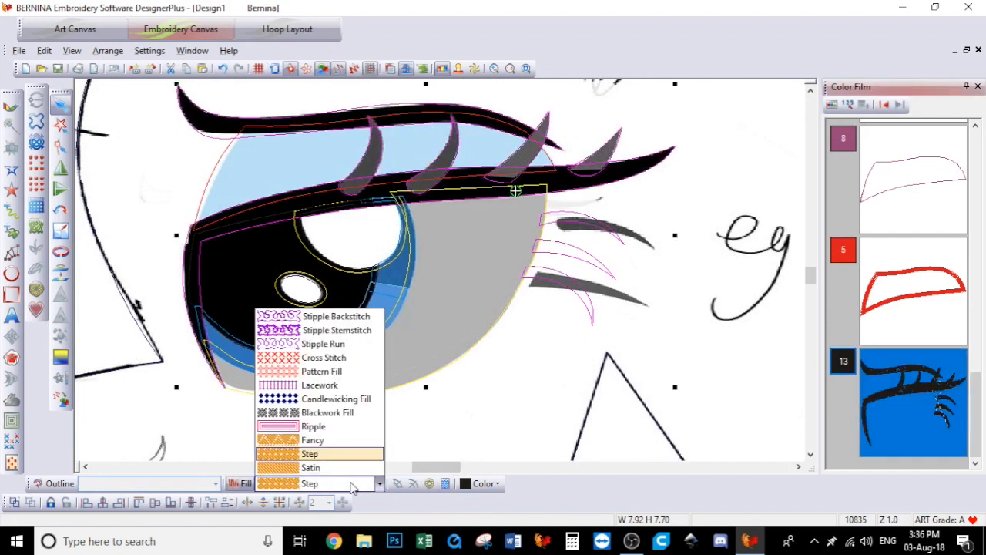
click(334, 482)
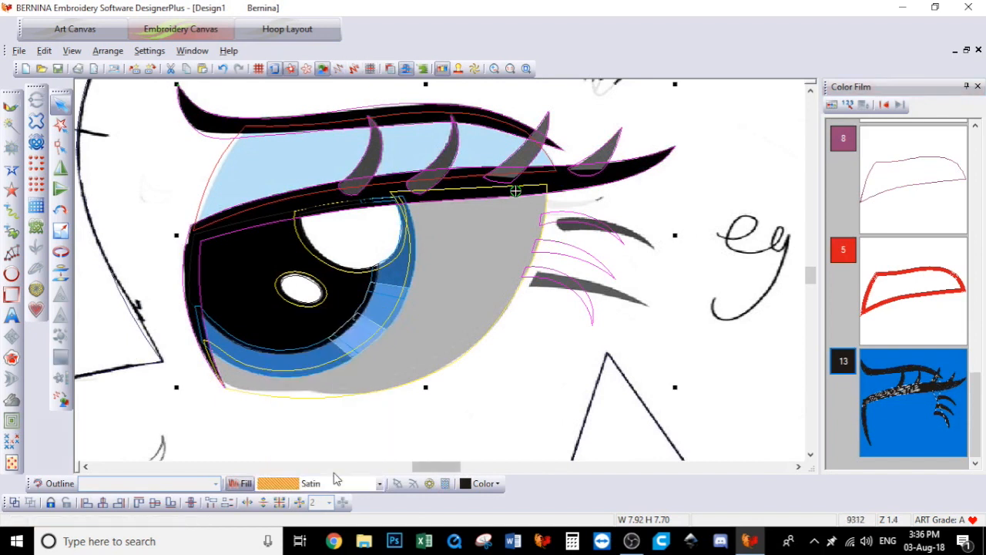
click(466, 406)
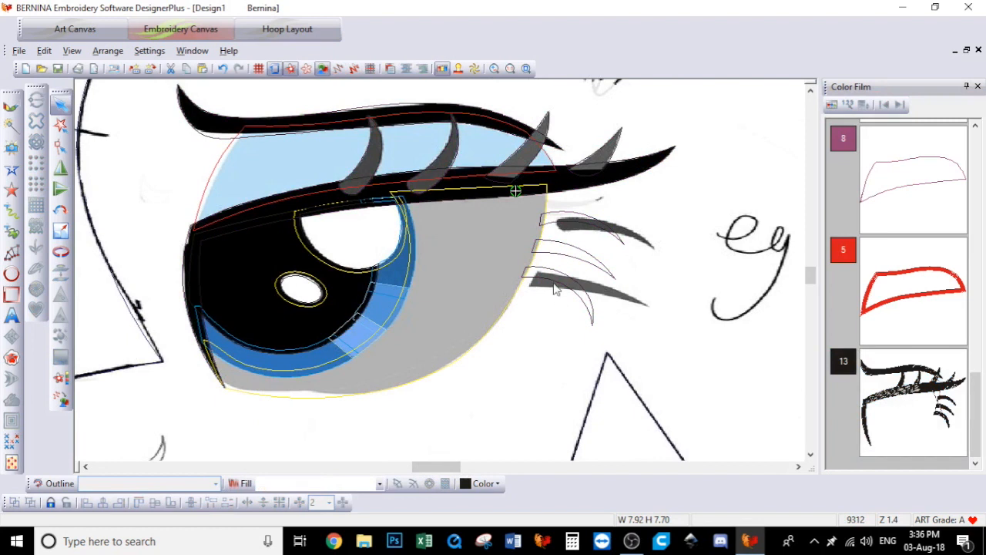
Set the manual satin spacing of all black color 13 objects to 0.30 mm
click(923, 385)
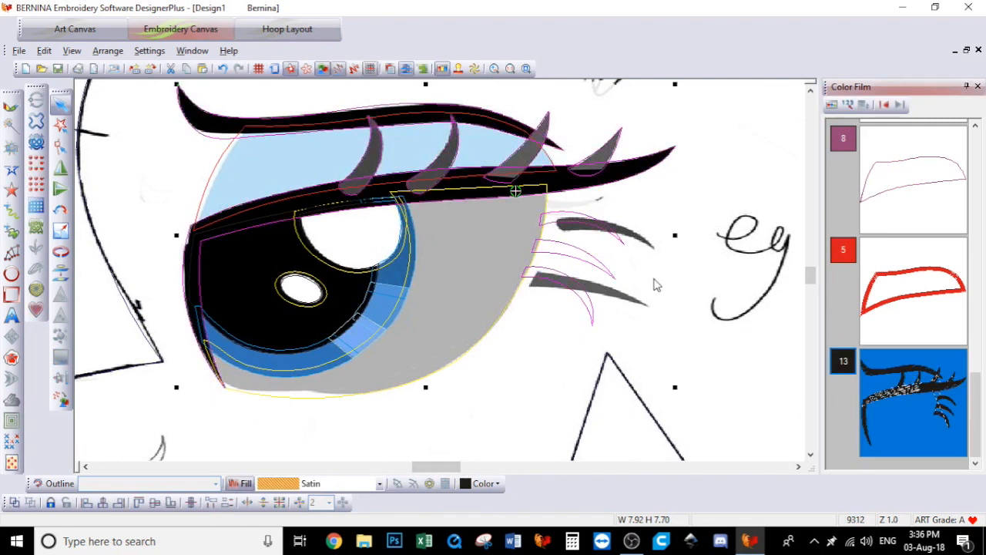
double_click(560, 279)
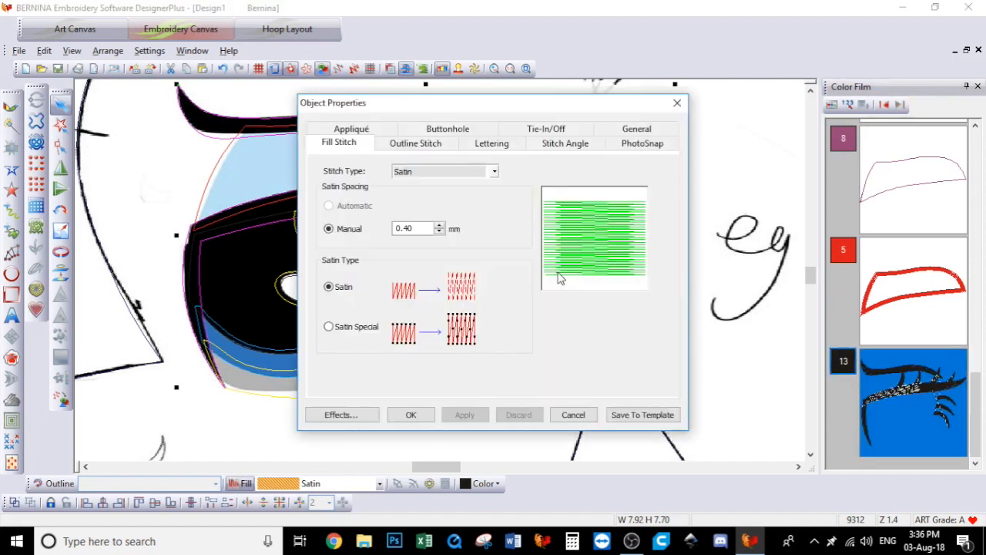
click(420, 230)
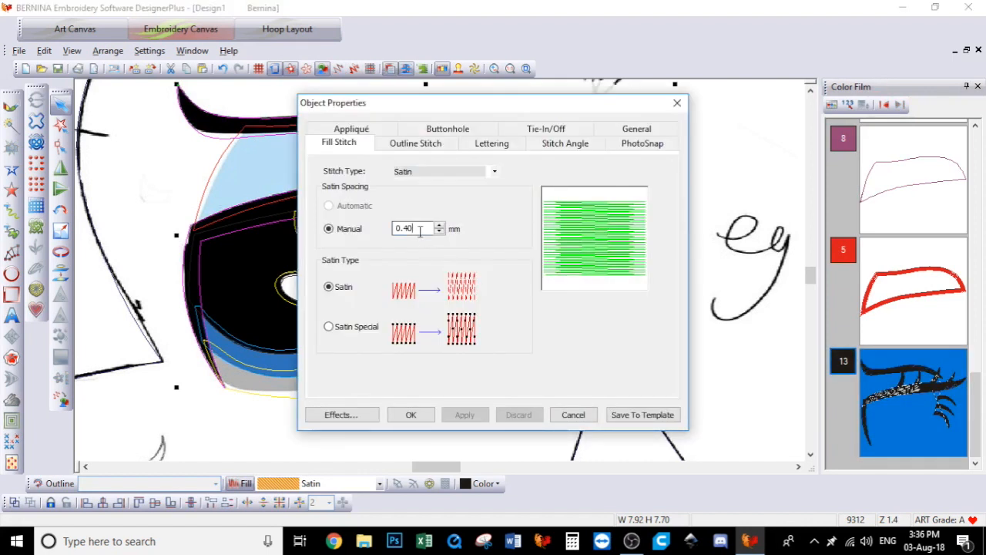
key(BackSpace)
text(30)
key(Return)
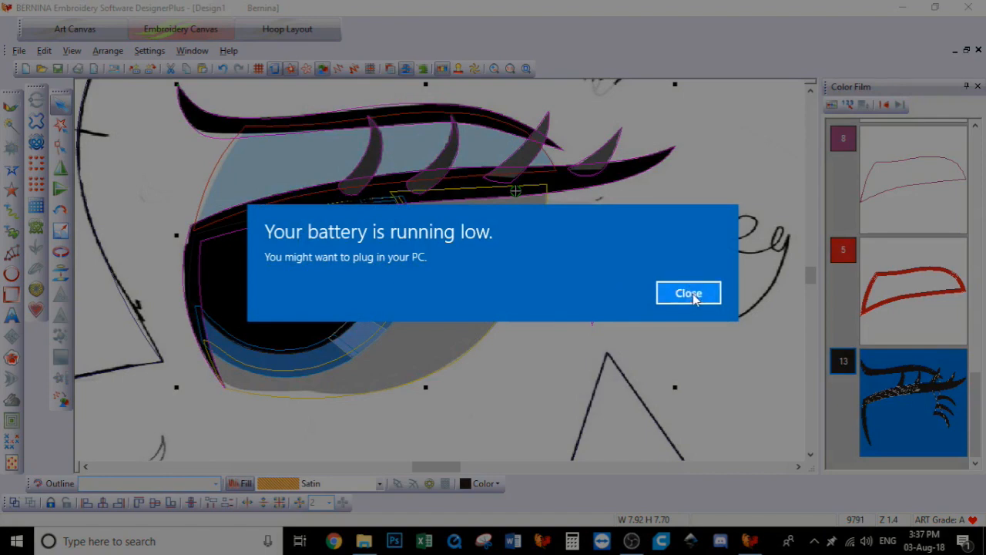
click(693, 295)
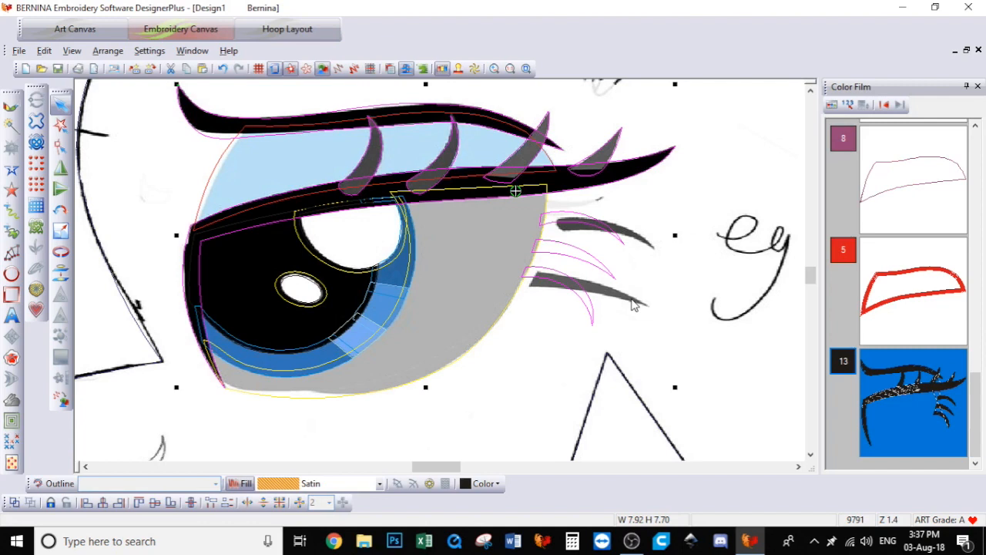
click(709, 297)
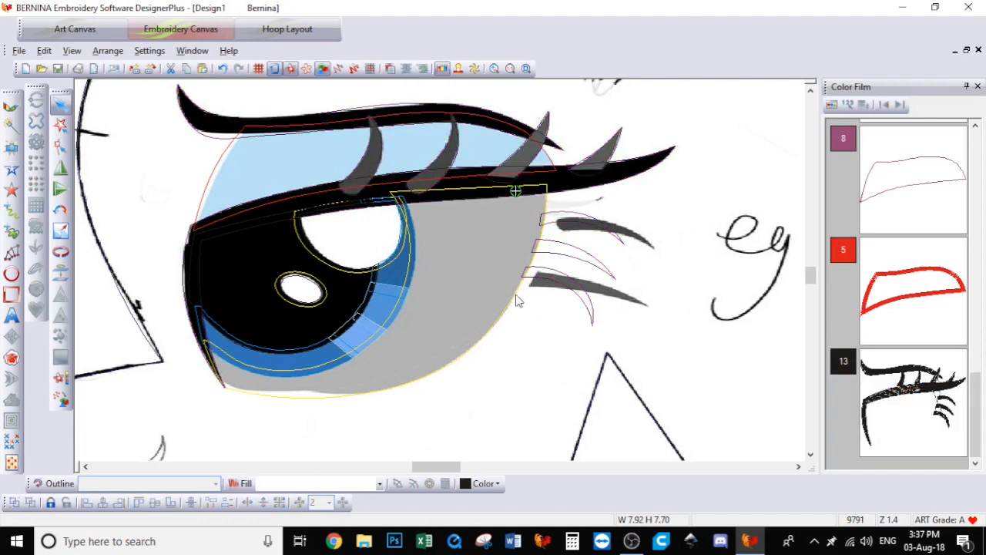
Add two crosswise stitch angles to the uppermost black eyelid line, one near each end
click(222, 135)
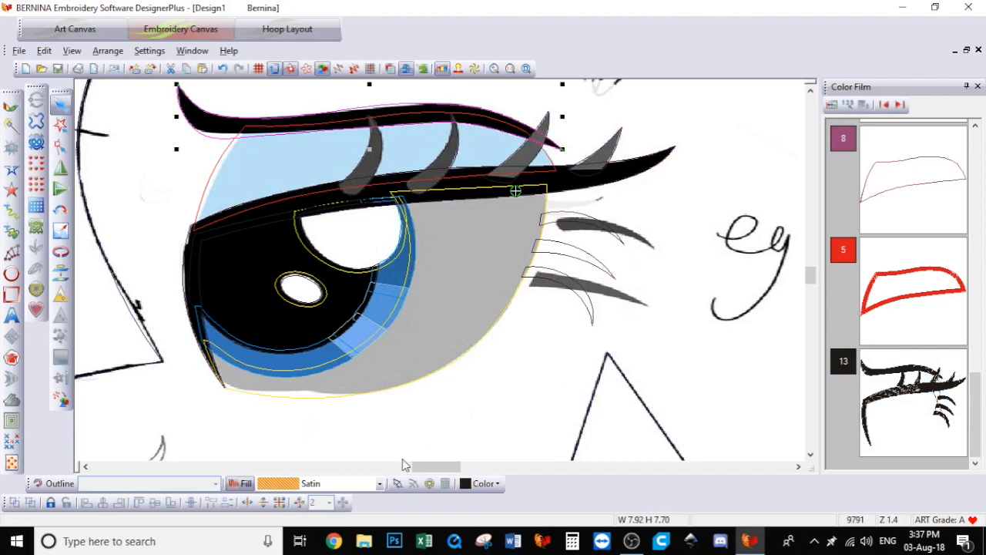
click(397, 484)
click(198, 91)
click(171, 109)
click(547, 128)
click(536, 148)
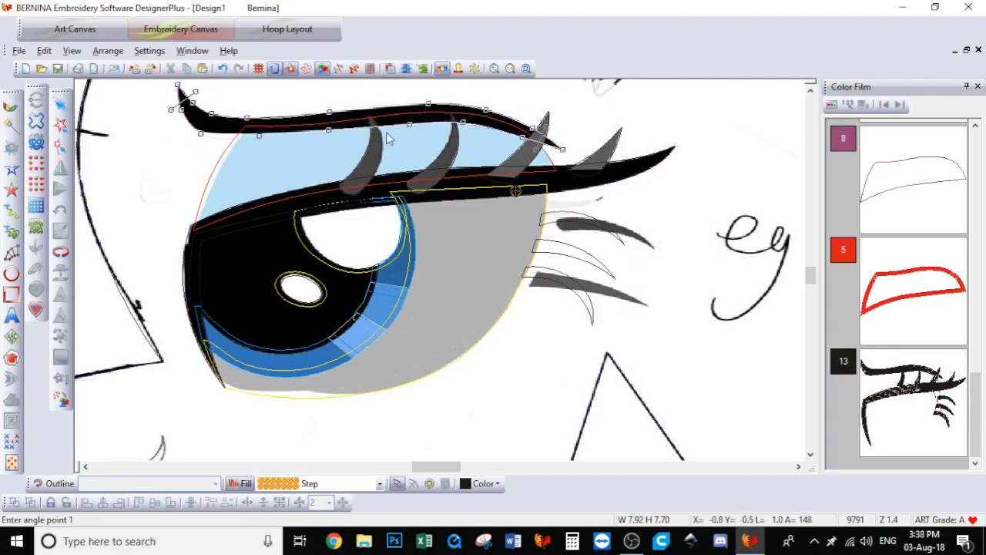
scroll(401, 175, up, 1)
key(Return)
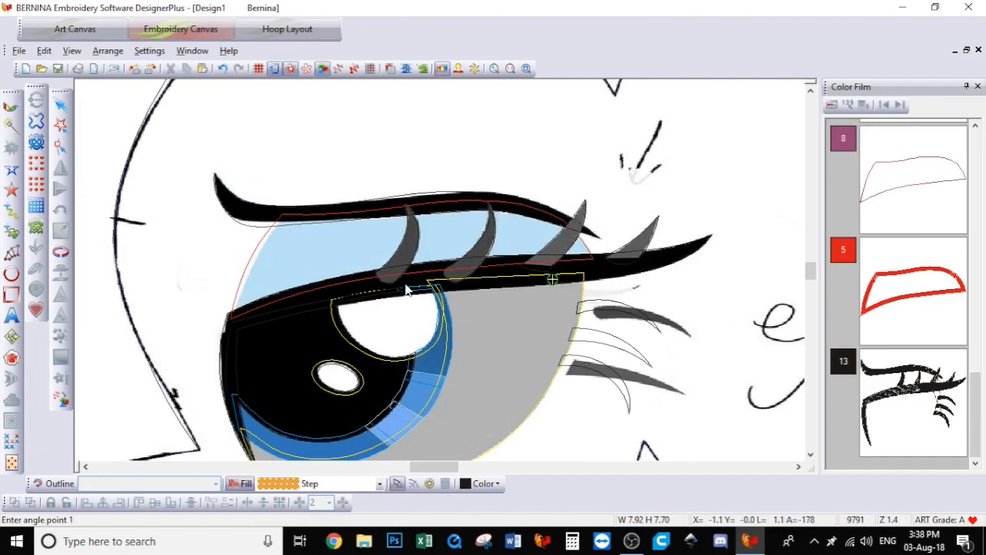
Add five crosswise stitch angles along the thick black lash line, from its outer tip around the inner corner to its lower end
click(367, 280)
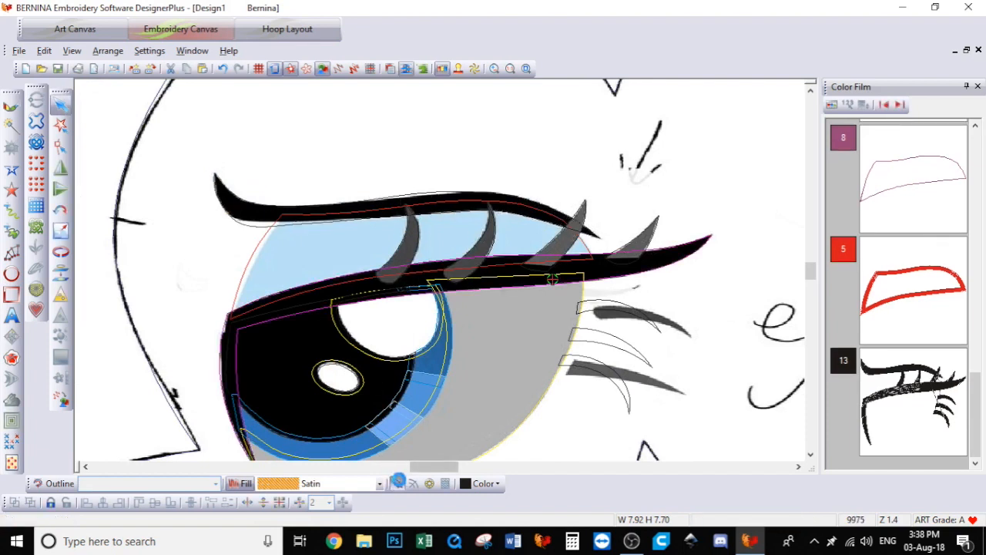
click(397, 483)
click(689, 233)
click(703, 256)
click(562, 247)
click(565, 290)
click(363, 264)
click(367, 307)
click(222, 306)
click(242, 336)
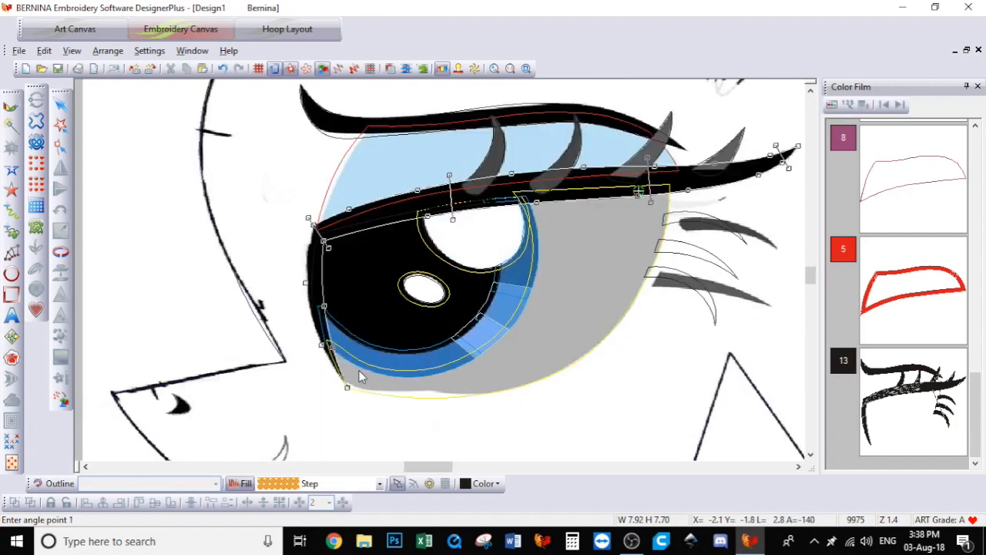
click(352, 355)
click(298, 393)
right_click(377, 347)
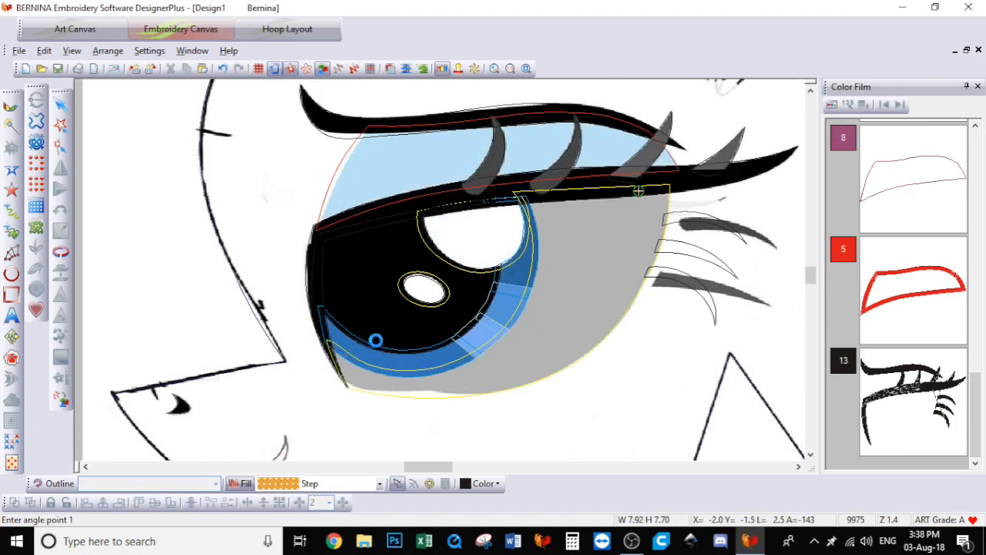
Set the satin stitch direction of the leftmost upper lash with an angle across its base
click(498, 175)
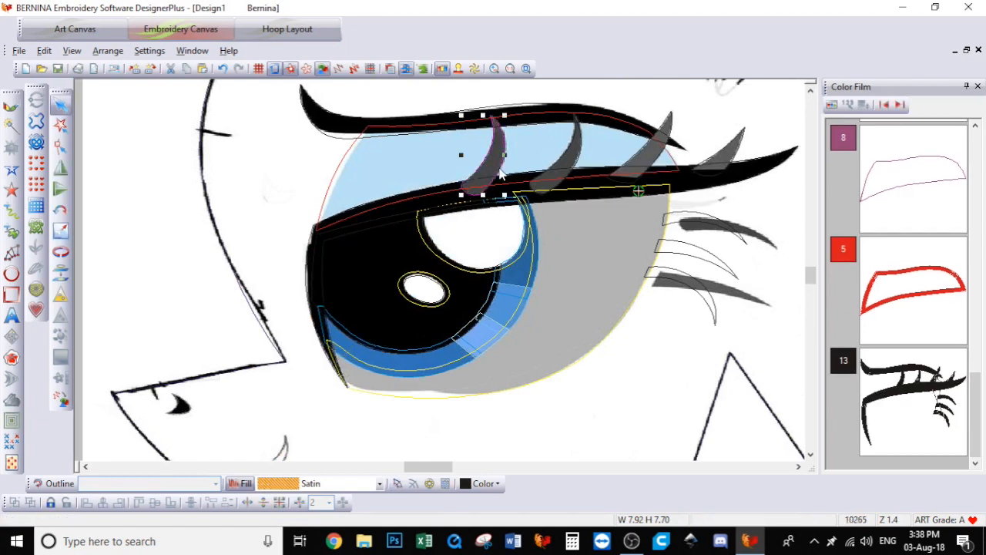
click(396, 483)
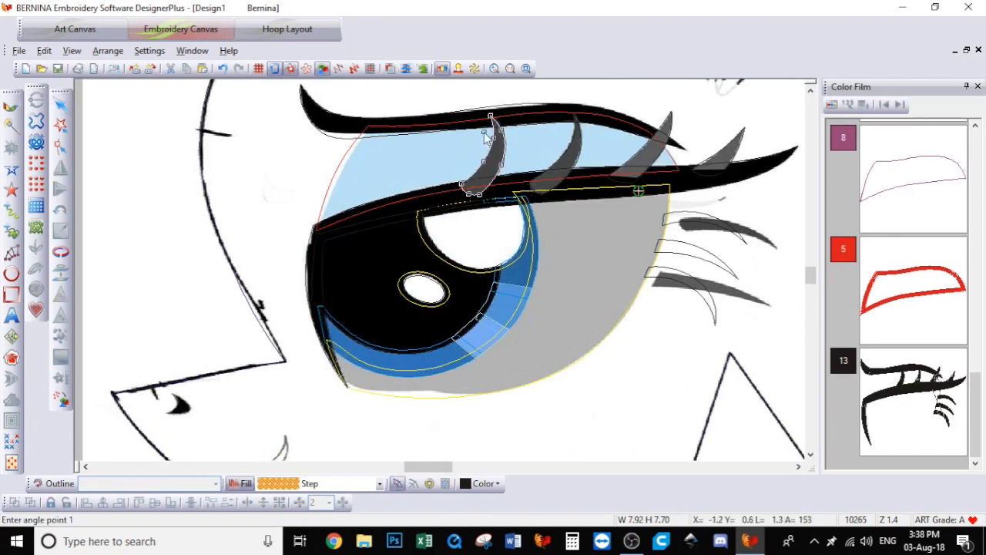
click(458, 173)
click(504, 191)
key(Return)
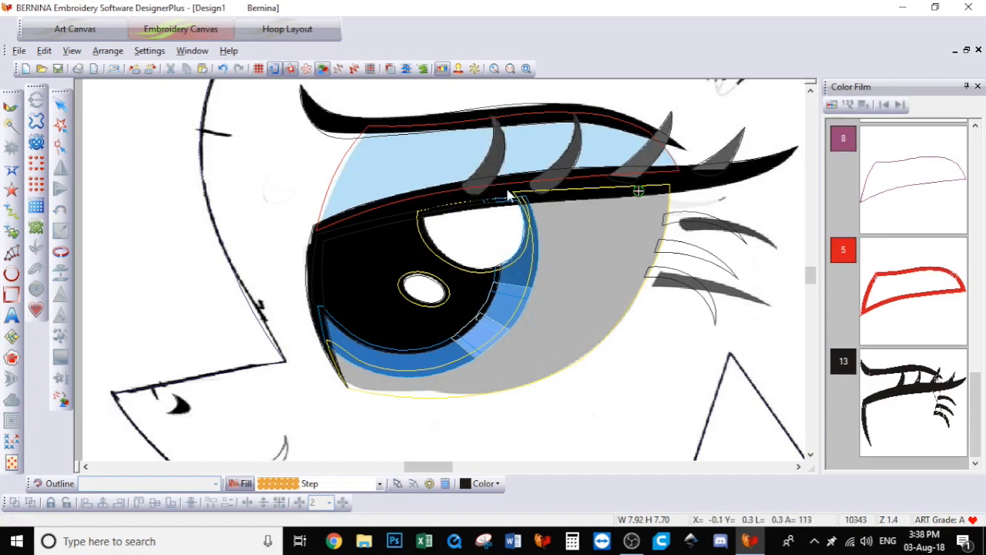
Add two crosswise stitch angles to the second upper lash from the left, one near its tip and one at its base
click(554, 171)
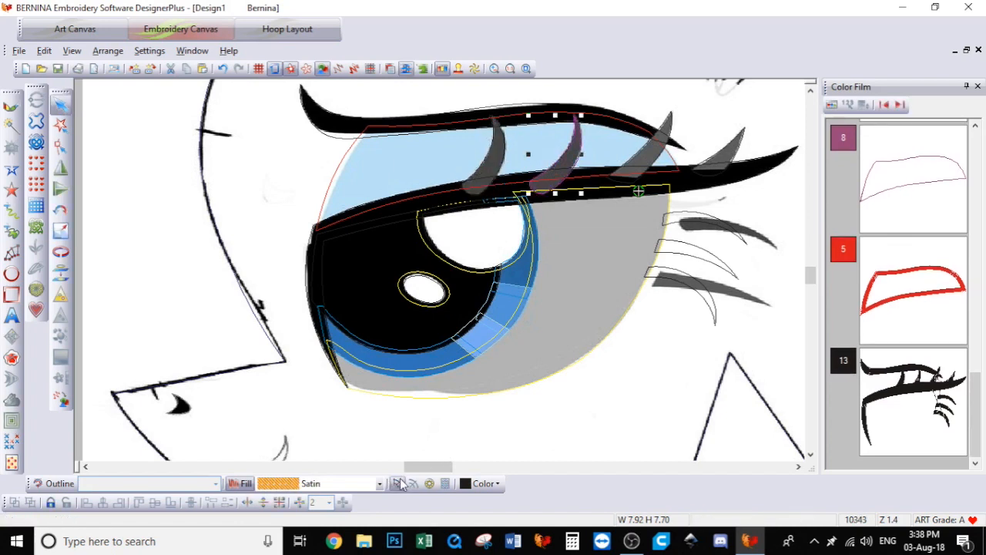
click(397, 483)
click(595, 137)
click(561, 125)
click(538, 166)
click(573, 188)
key(Return)
Add crosswise stitch angles near the tip and at the base of the third upper lash from the left
click(644, 150)
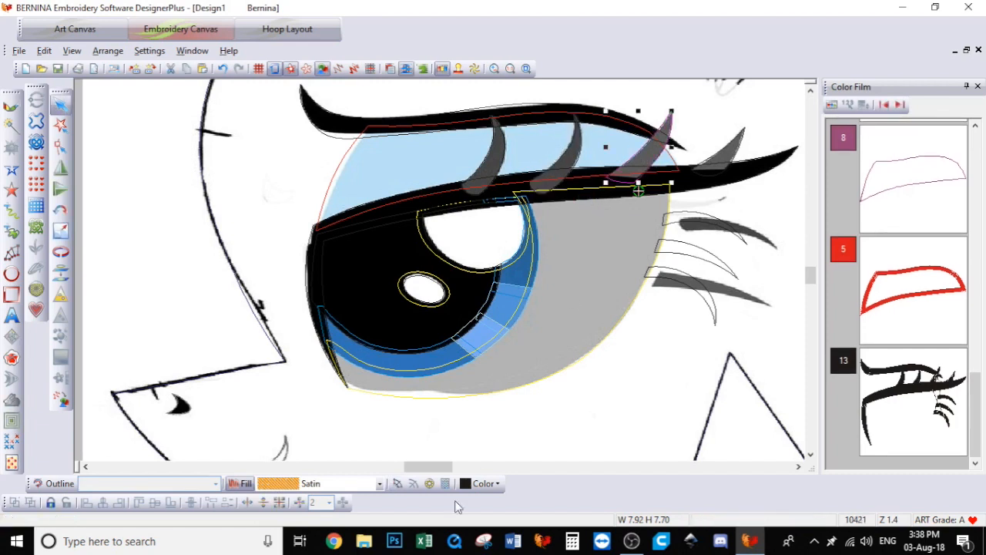
click(397, 483)
click(647, 125)
click(694, 133)
click(608, 170)
click(654, 184)
key(Return)
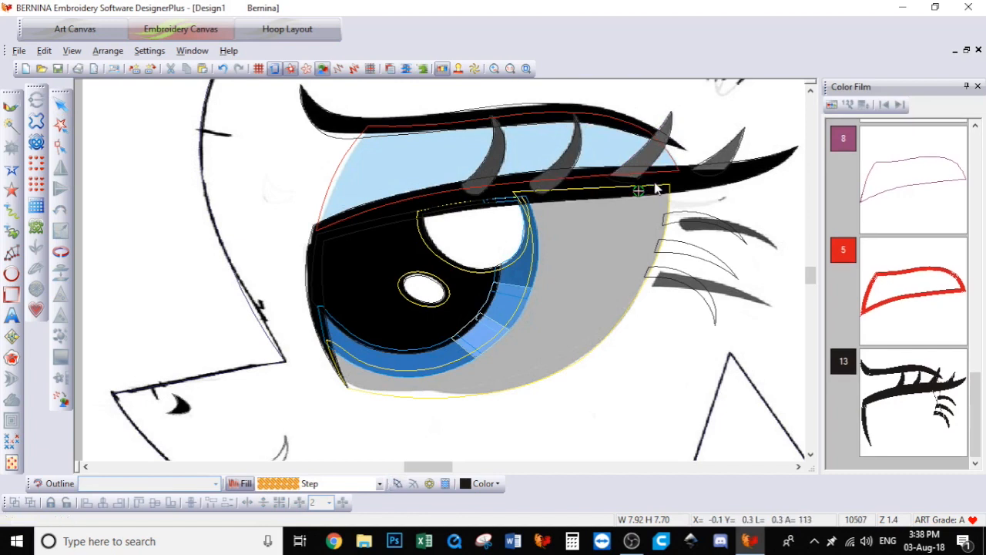
Set crosswise stitch angles on the outermost, rightmost upper lash
click(732, 152)
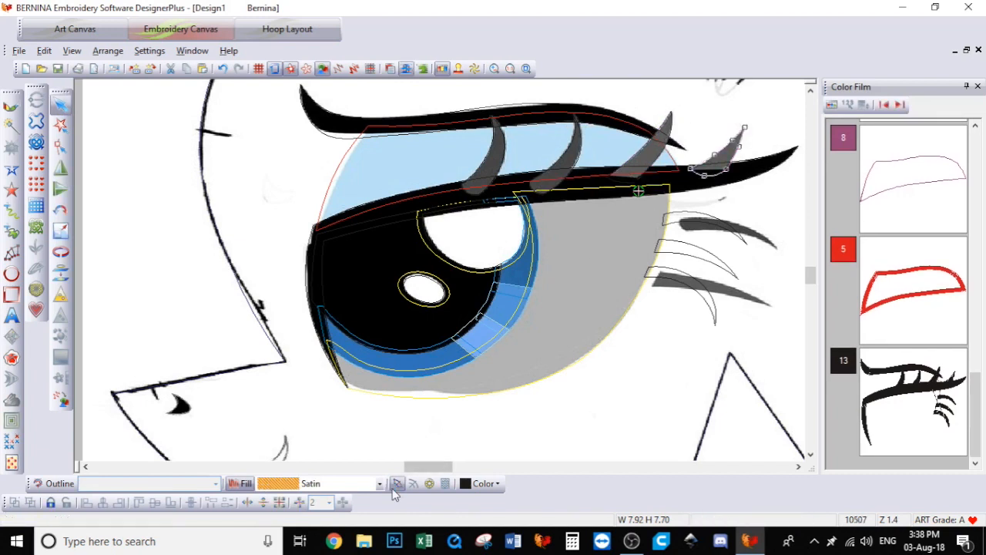
click(397, 483)
key(Return)
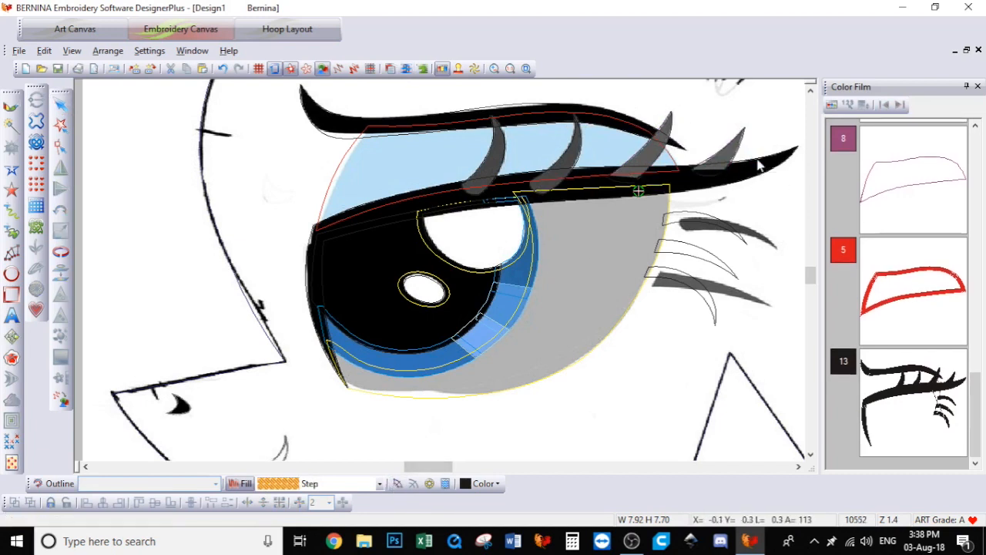
Add a crosswise stitch angle to the uppermost side lash beside the gray eye area
click(702, 213)
click(396, 483)
click(717, 247)
click(695, 204)
key(Return)
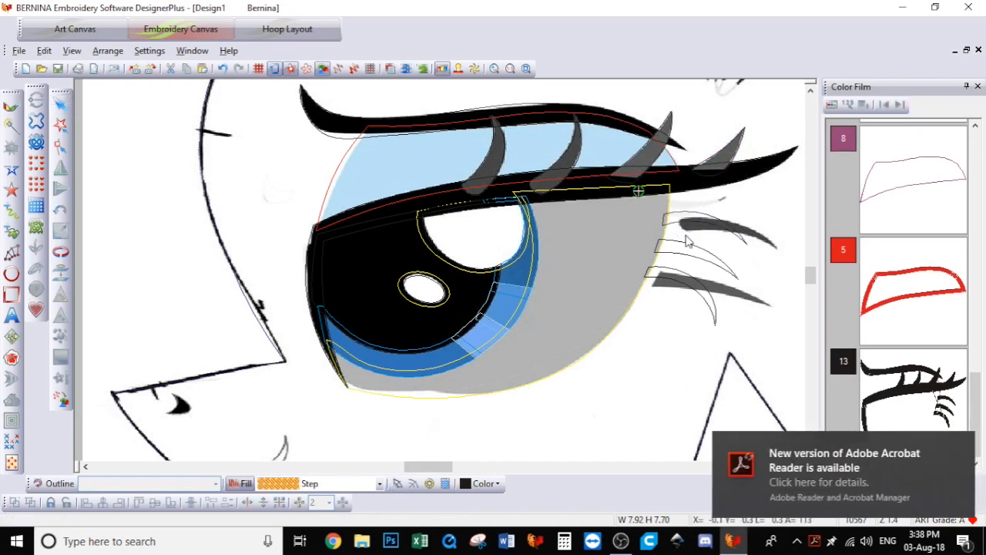
Add crosswise stitch angles to the middle side lash beside the gray eye area
mouse_move(972, 459)
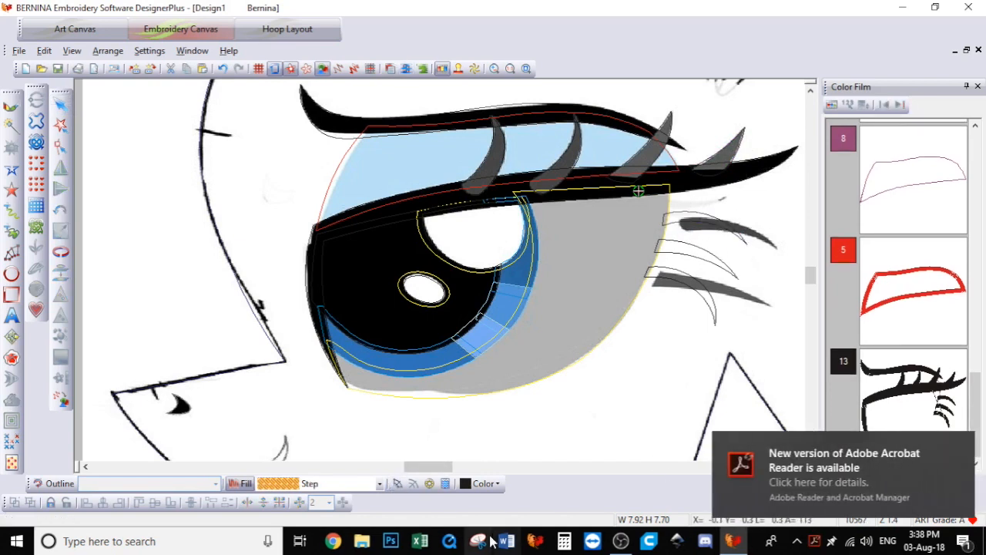
click(701, 231)
key(ctrl+h)
click(690, 245)
click(690, 246)
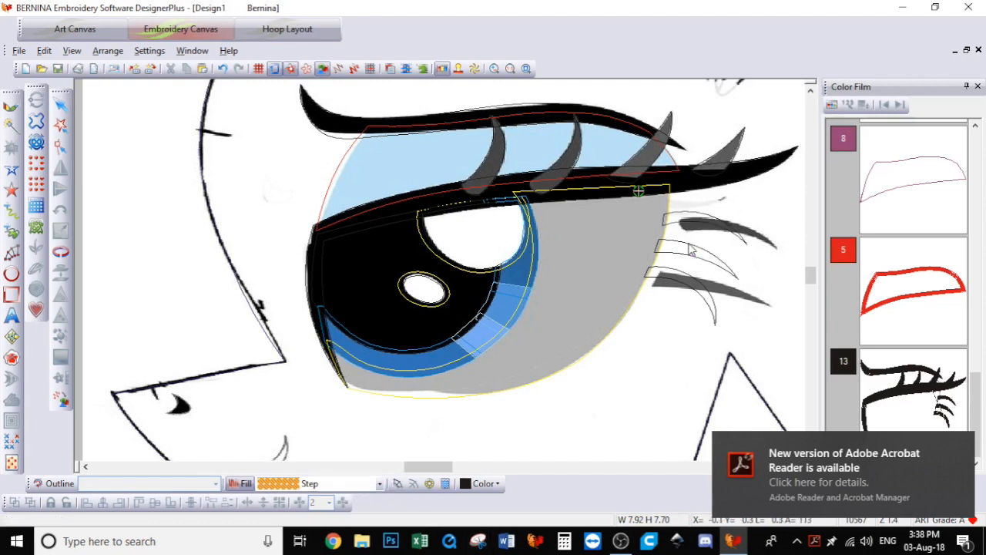
click(690, 245)
click(398, 483)
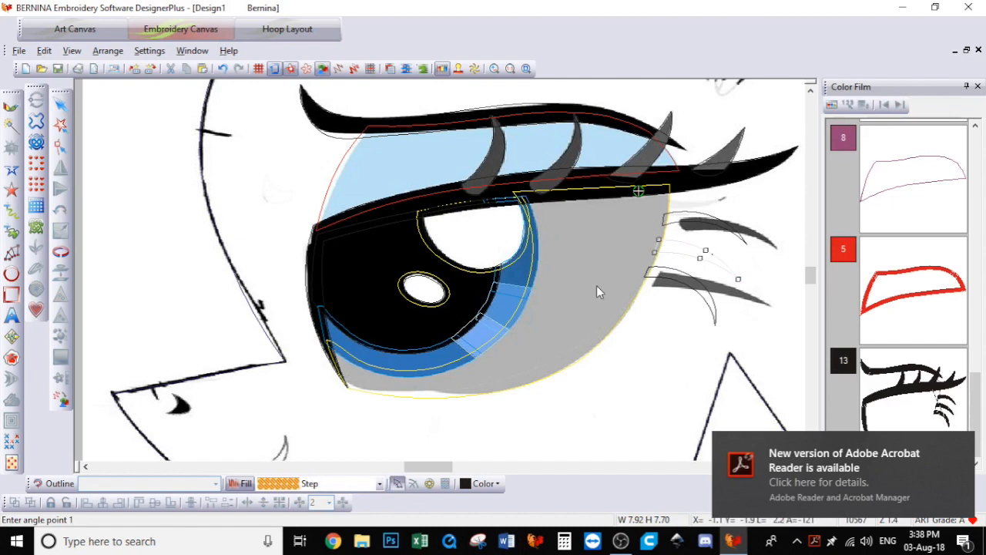
click(696, 245)
click(704, 313)
Add crosswise stitch angles near the tip and at the base of the lowest side lash
click(698, 293)
click(397, 484)
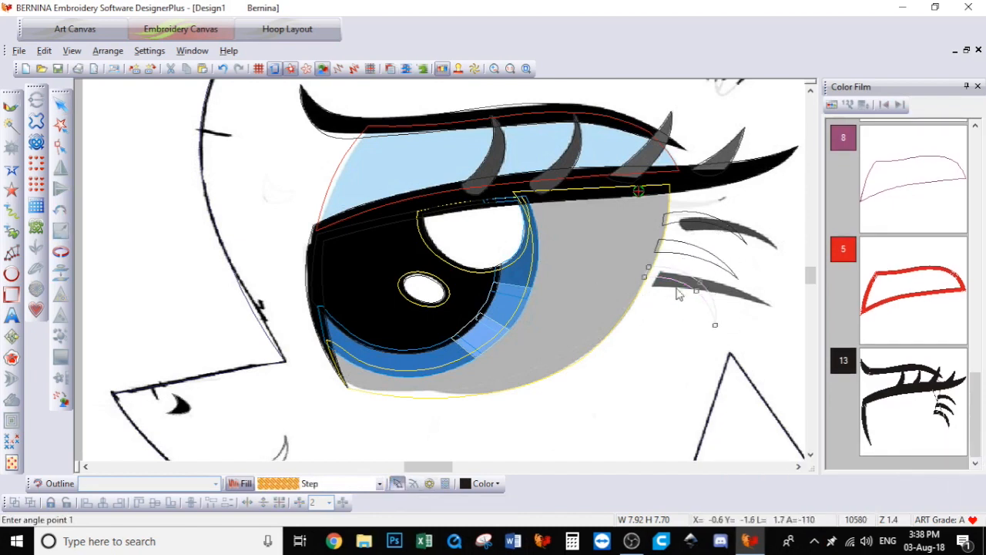
click(723, 300)
click(701, 314)
click(686, 264)
click(676, 289)
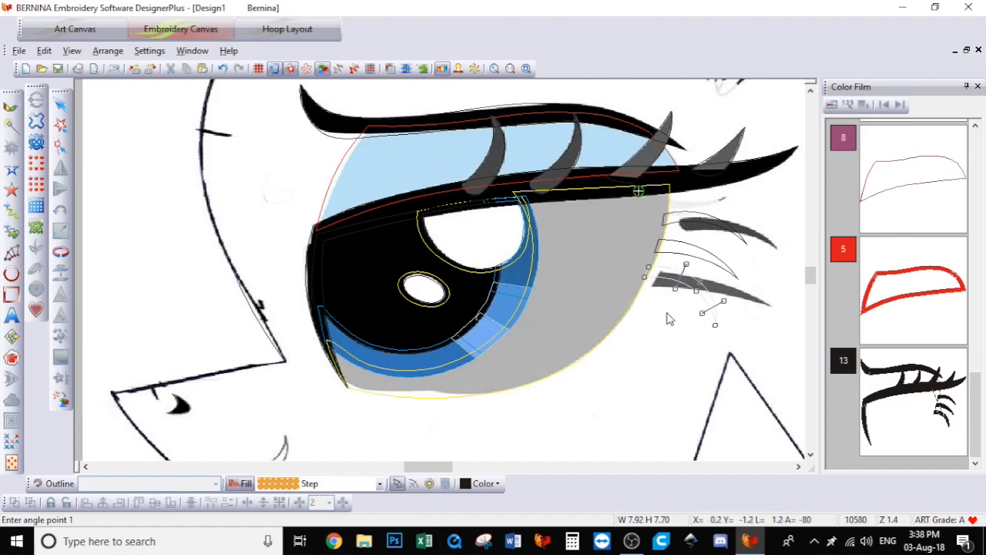
key(Return)
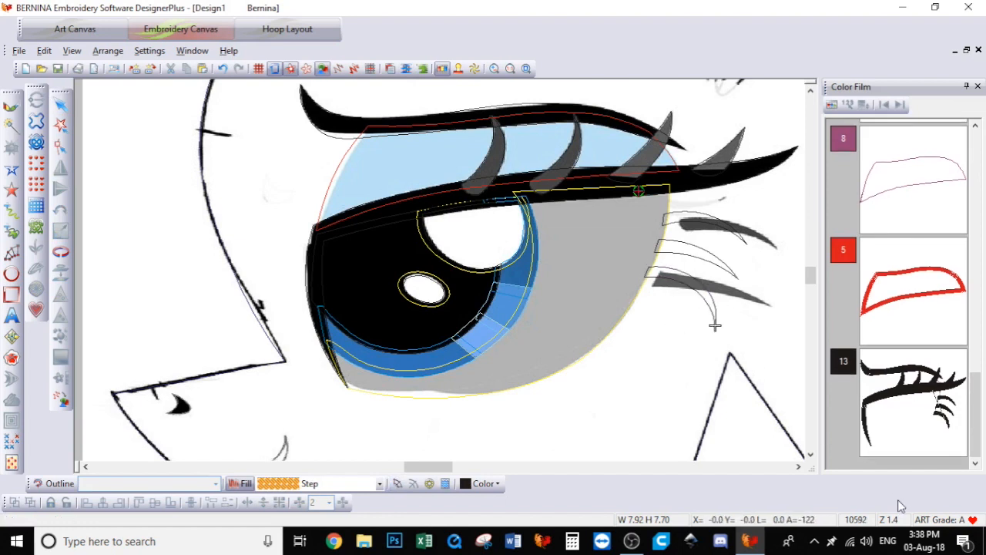
Move the black pupil block to the end of the stitching order, together with the black lashes in color 13
scroll(940, 269, up, 5)
click(930, 283)
scroll(922, 463, down, 5)
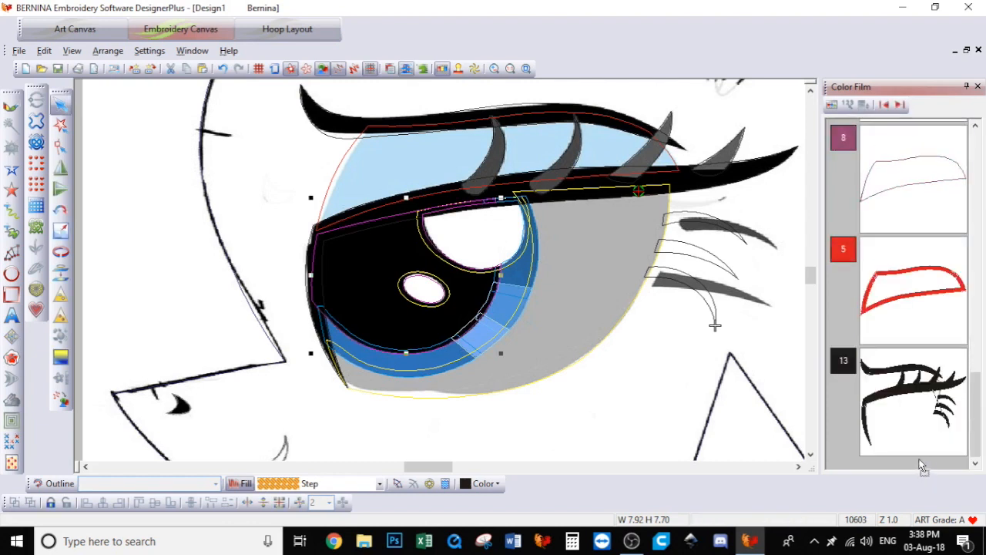
drag(921, 345, 919, 346)
Delete the scanned template picture behind the digitized pony head
drag(978, 410, 978, 165)
click(494, 69)
right_click(530, 269)
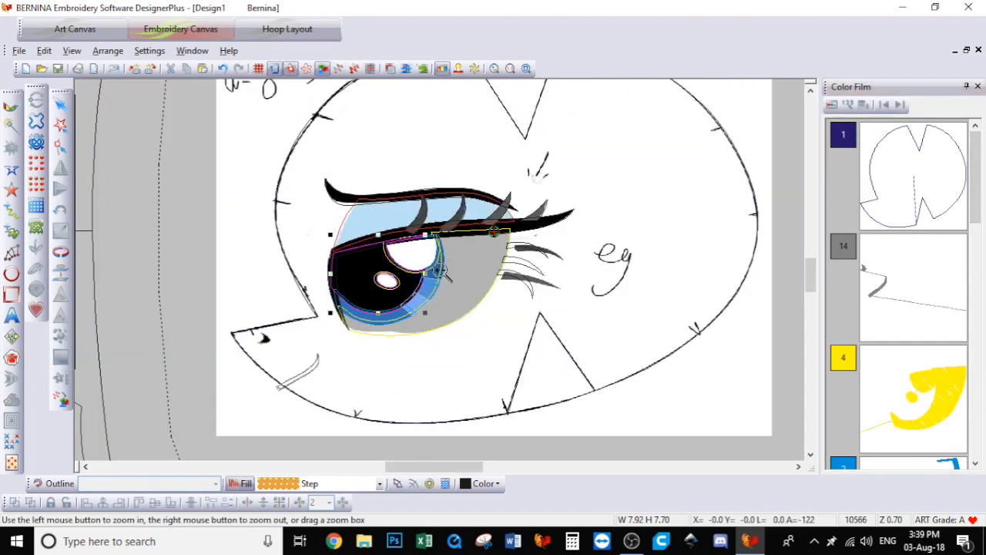
right_click(441, 271)
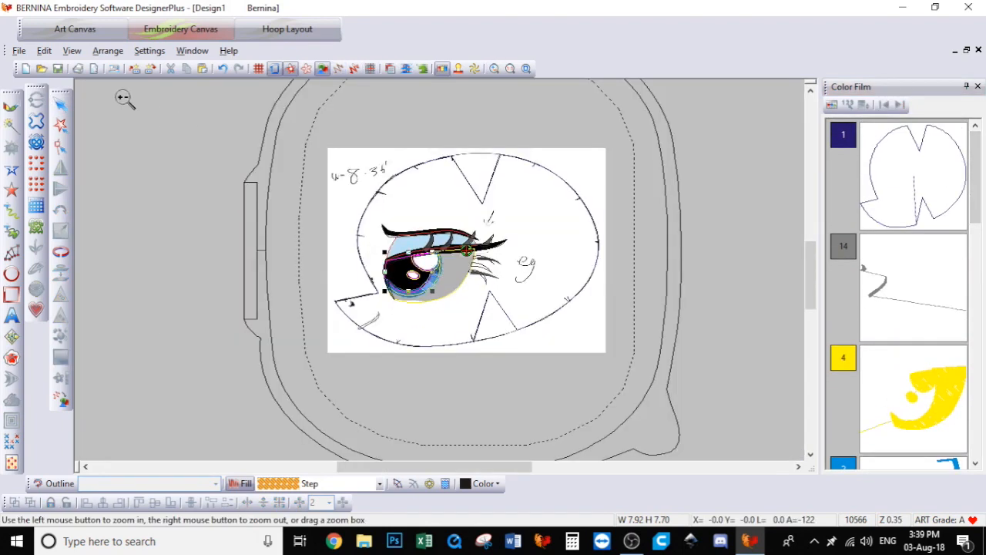
click(61, 105)
click(351, 176)
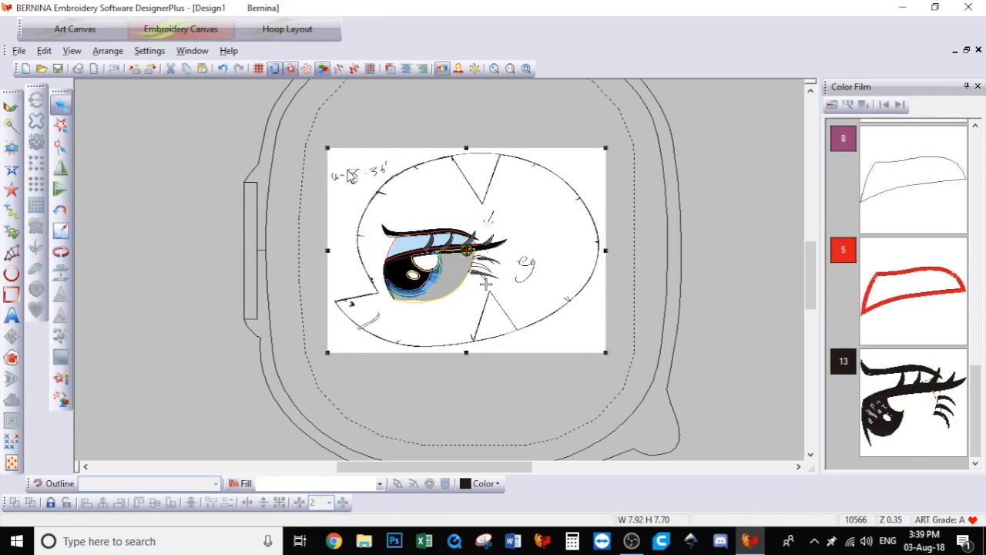
key(Delete)
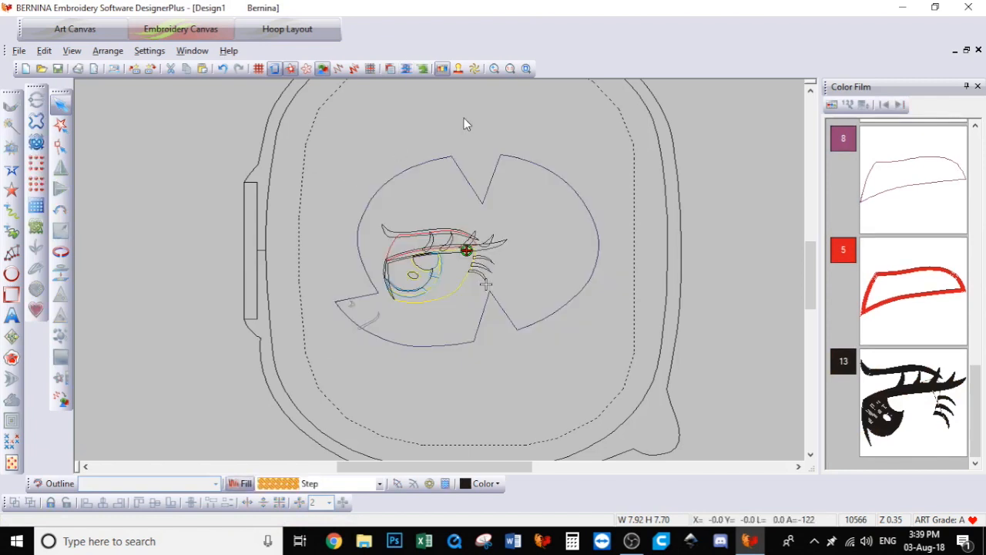
Inspect the stitched eye close up in the Art Canvas, and return to the Embroidery Canvas
click(83, 29)
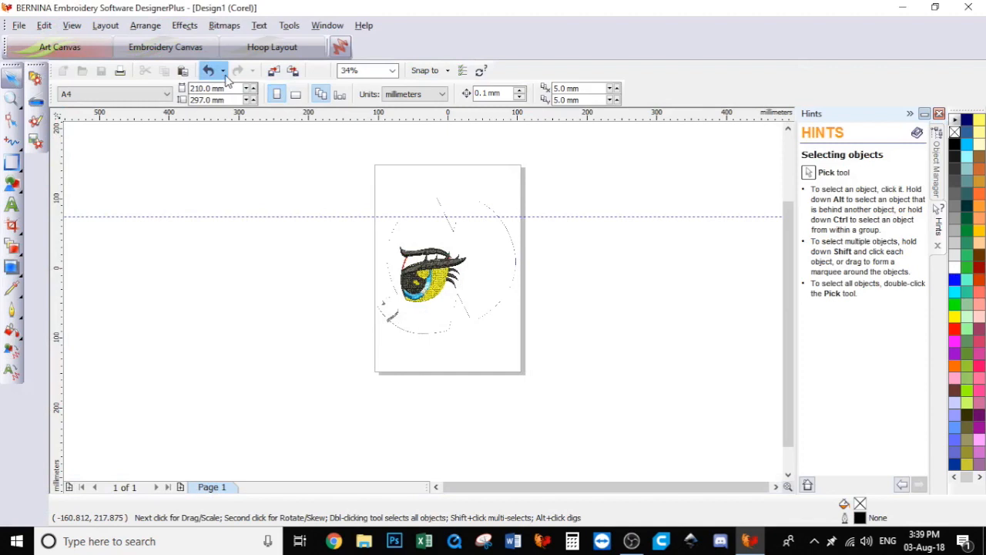
key(z)
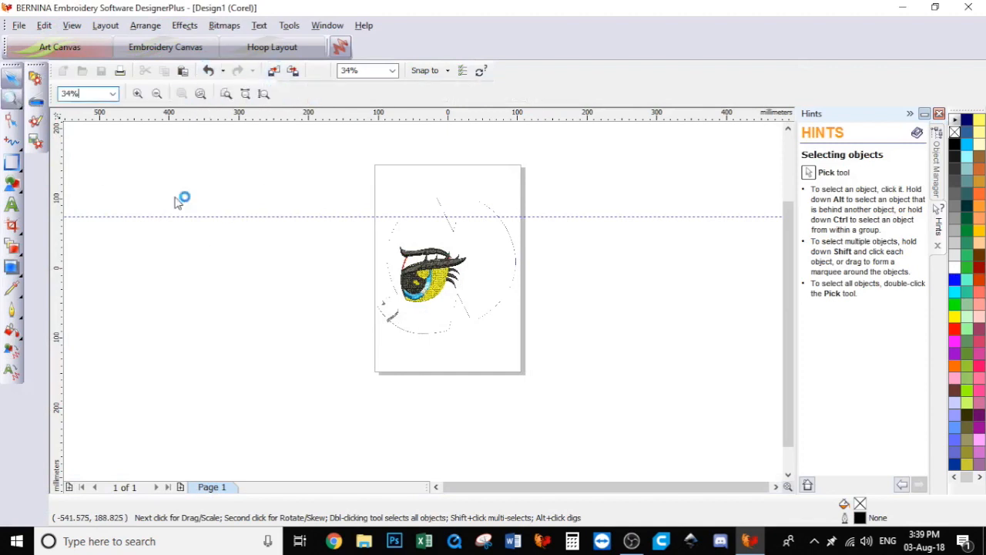
drag(321, 165, 530, 353)
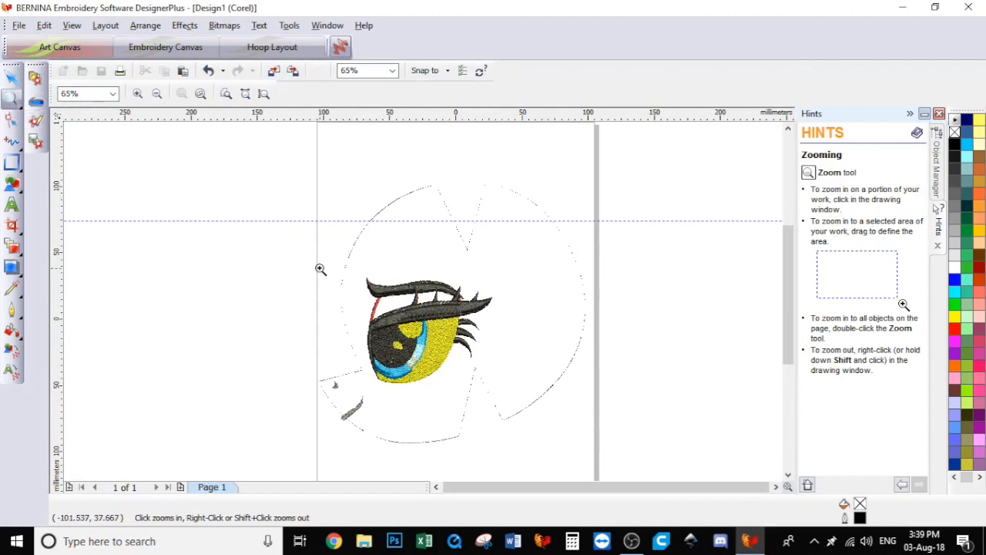
drag(344, 266, 467, 373)
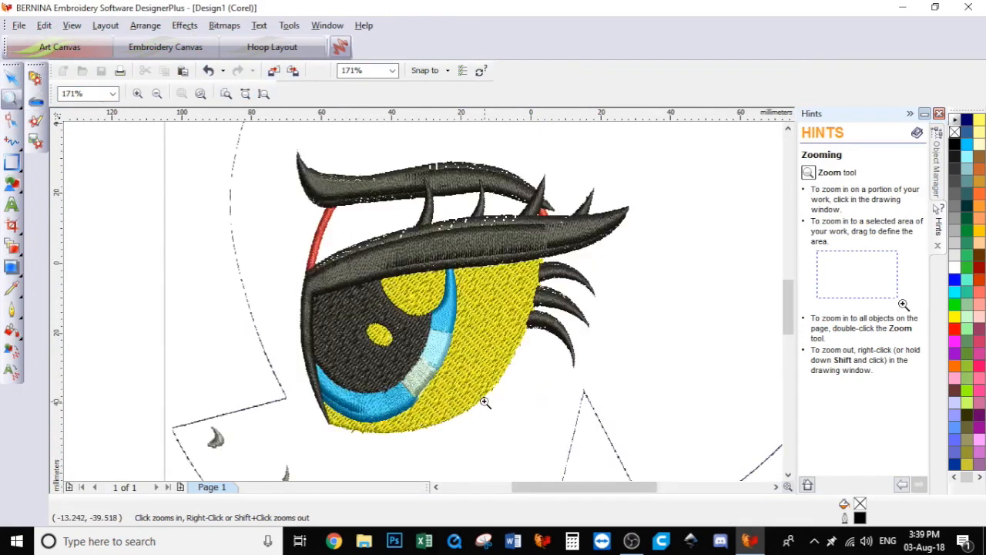
click(173, 53)
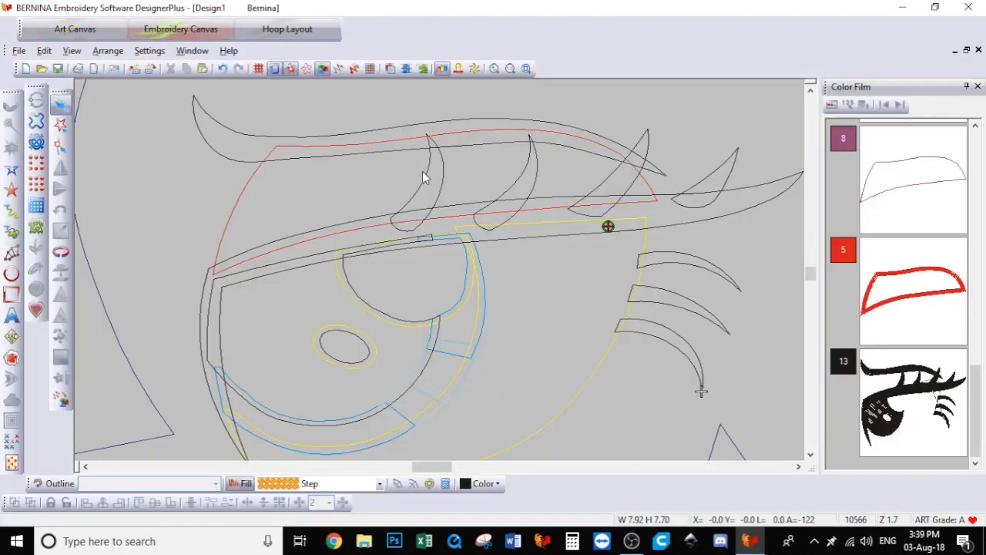
Review the first color blocks in stitching order: the template outline, the gray mouth and nostril, and the yellow eye white
drag(807, 268, 808, 271)
click(494, 68)
right_click(466, 215)
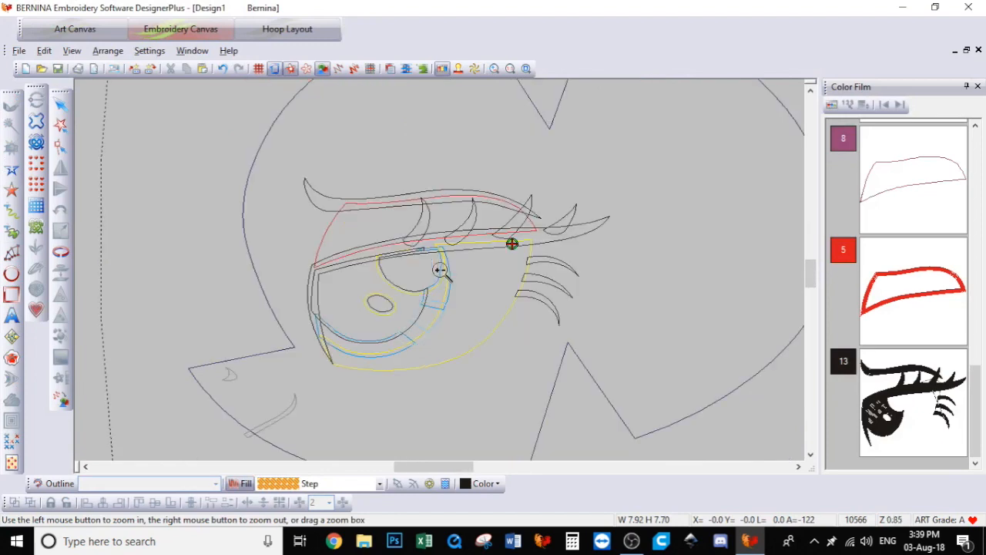
drag(979, 377, 979, 139)
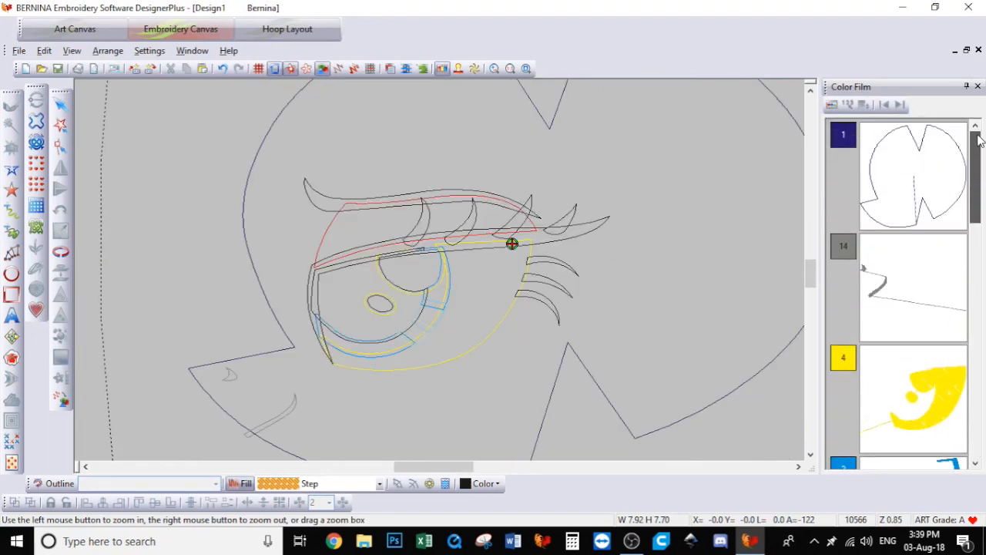
click(888, 185)
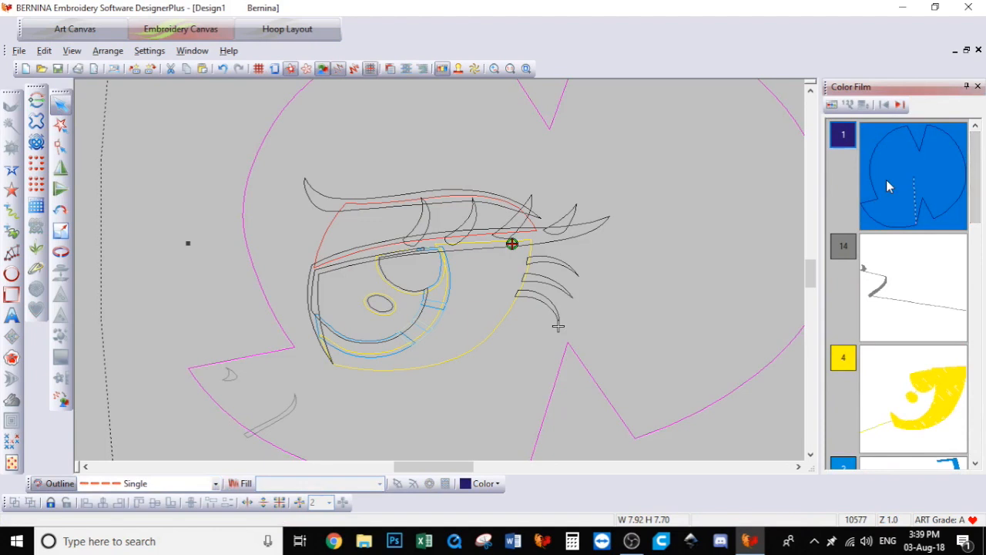
click(906, 283)
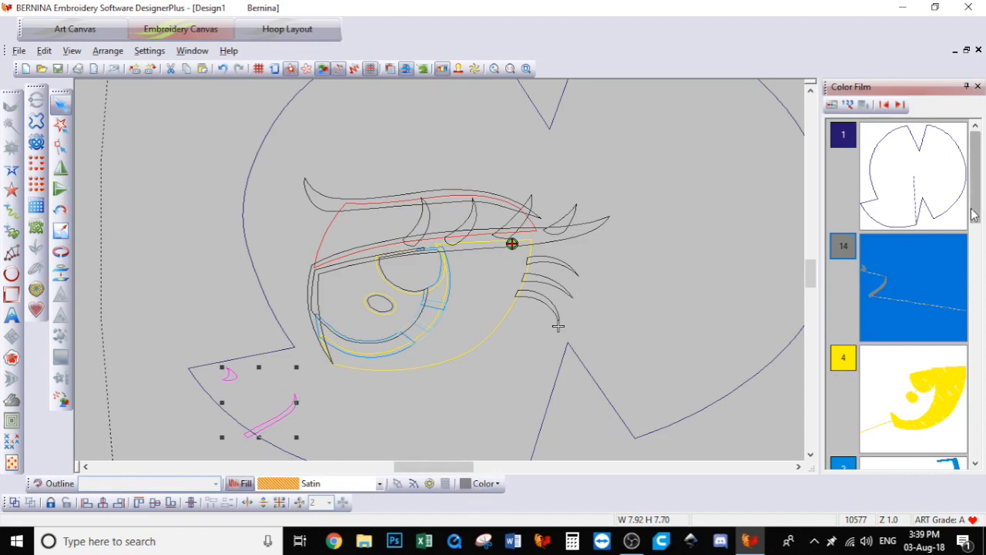
scroll(972, 203, down, 3)
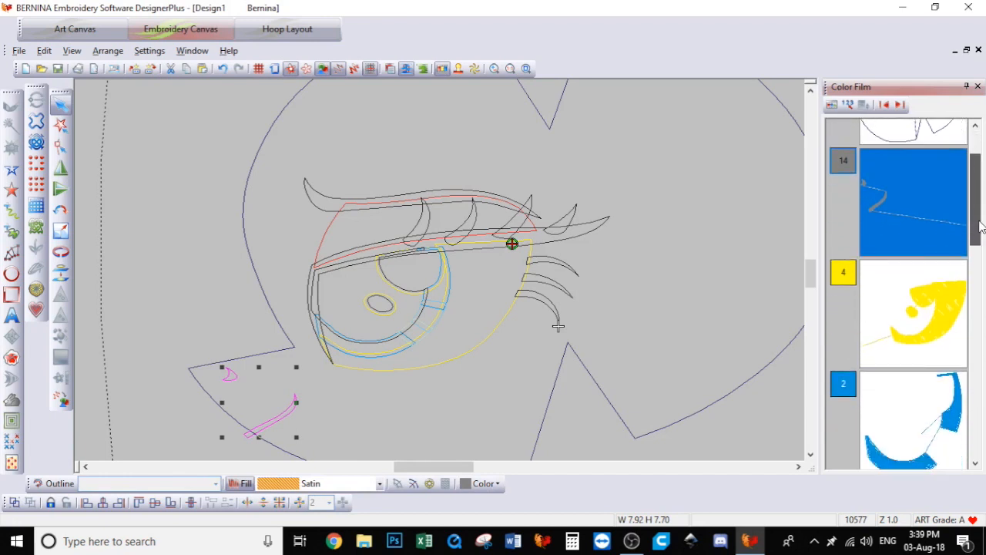
click(896, 330)
click(896, 330)
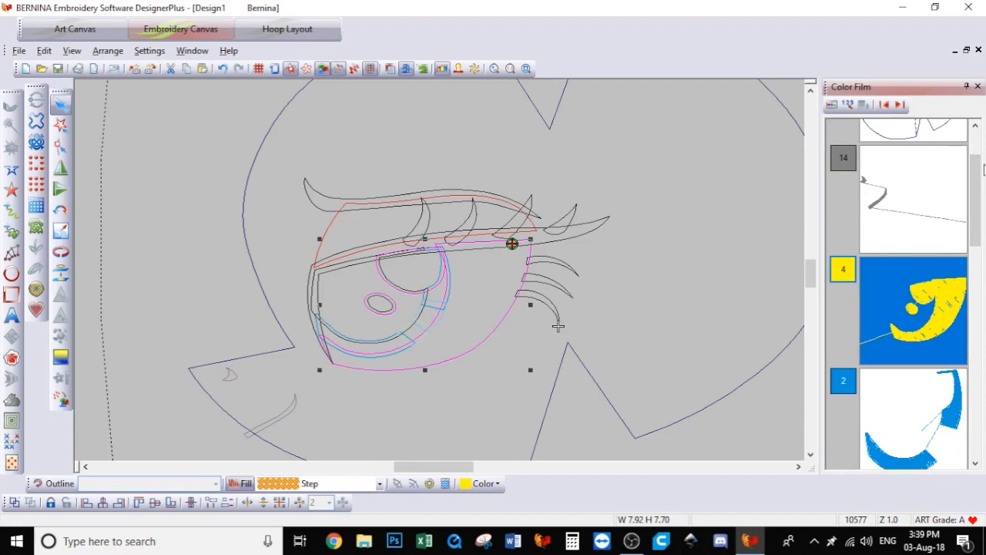
Review the iris blocks in the stitching order, colors 2, 22 and 30
drag(977, 163, 980, 202)
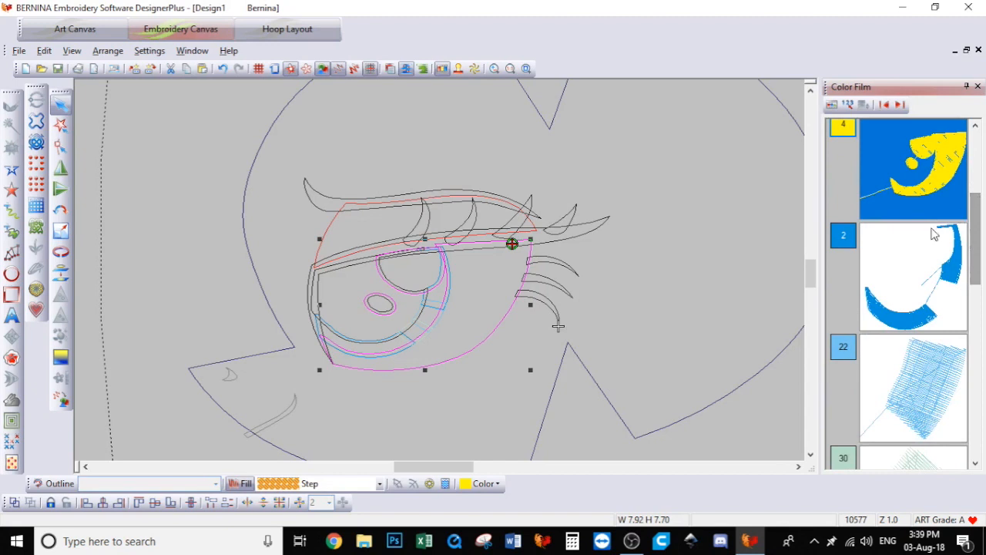
click(910, 261)
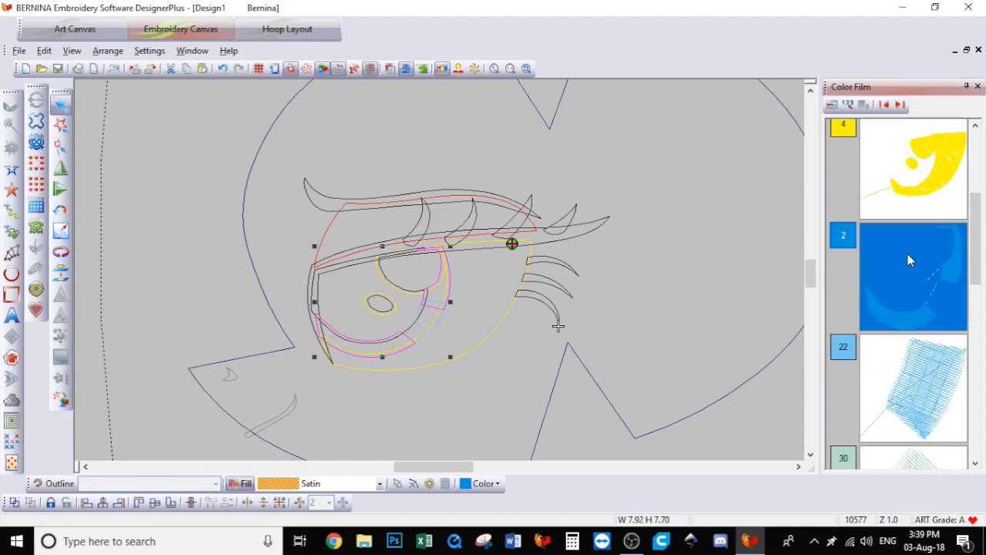
drag(975, 243, 976, 273)
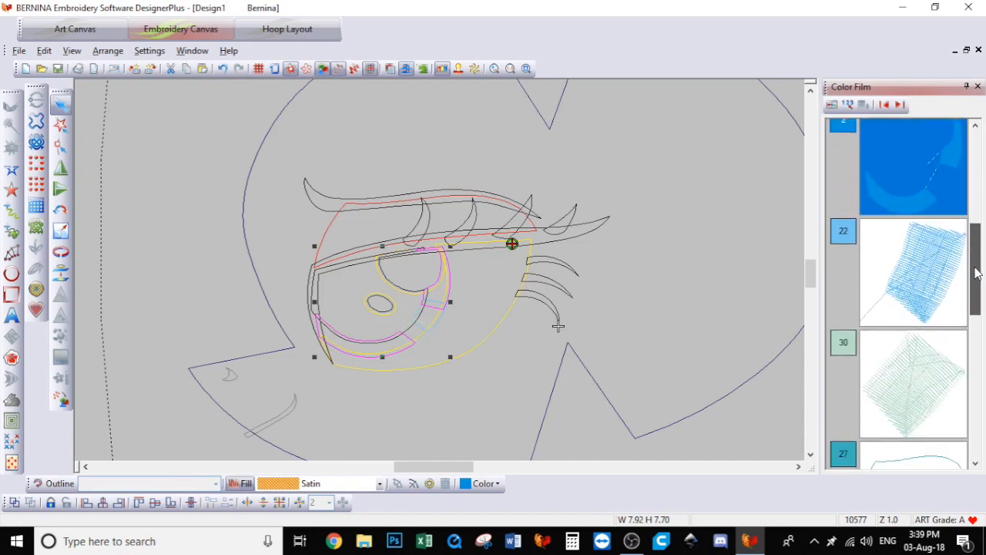
click(935, 274)
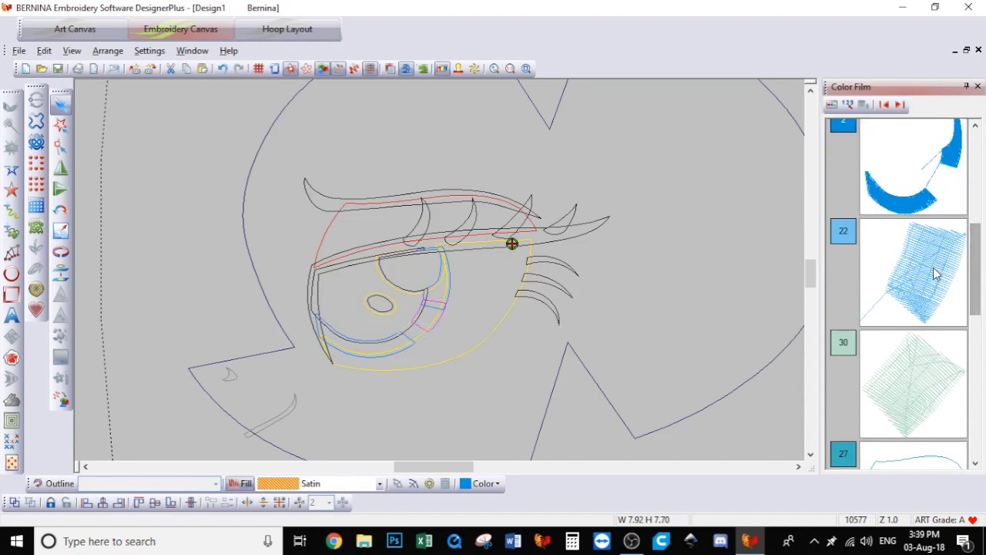
click(934, 274)
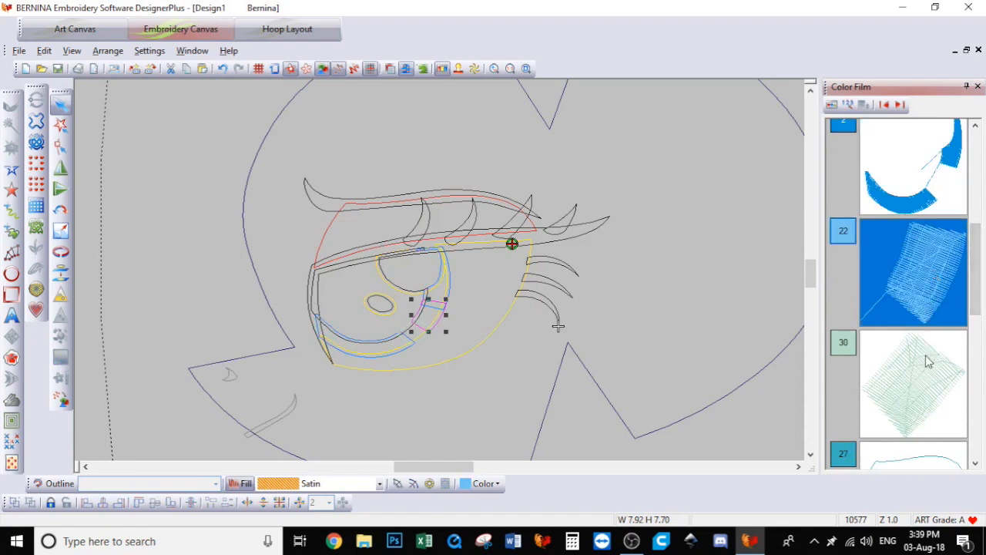
click(923, 397)
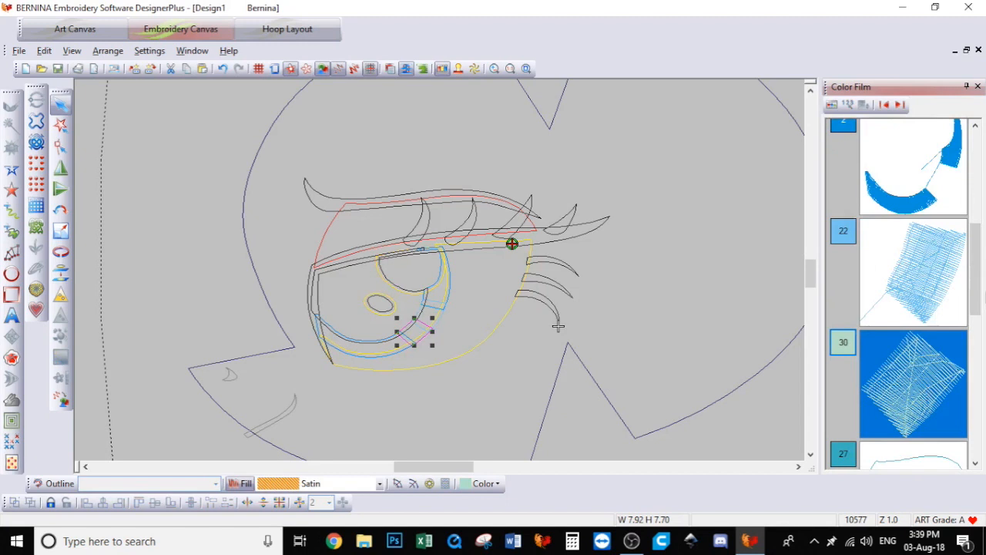
Review the eyelid blocks in the stitching order: single outlines in colors 27, 3 and 8, and the red satin outline
drag(973, 271, 977, 322)
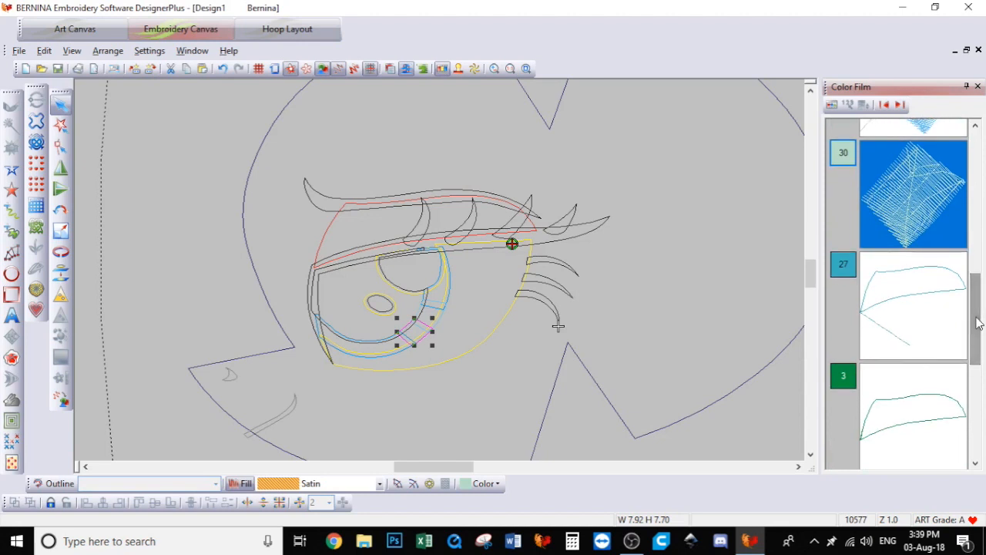
click(905, 316)
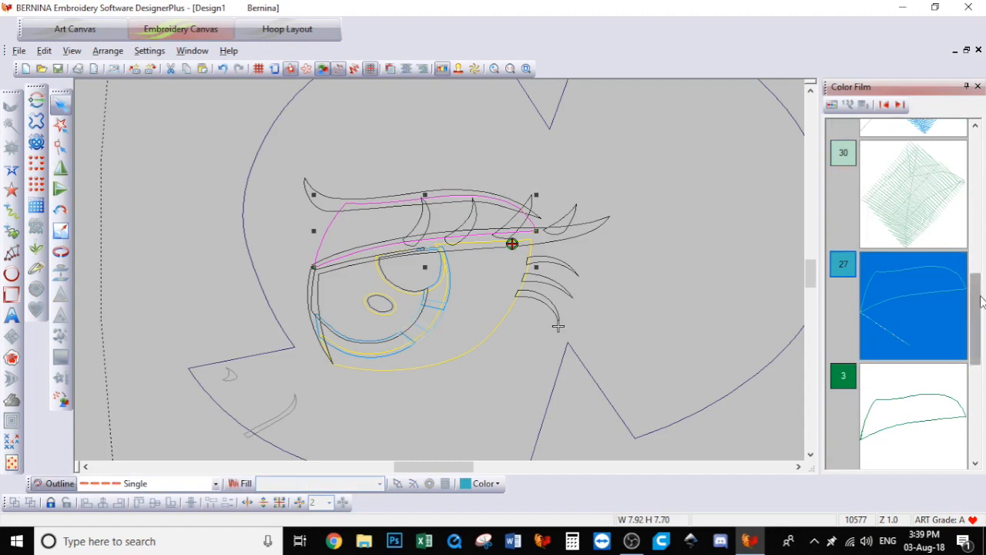
scroll(982, 300, down, 2)
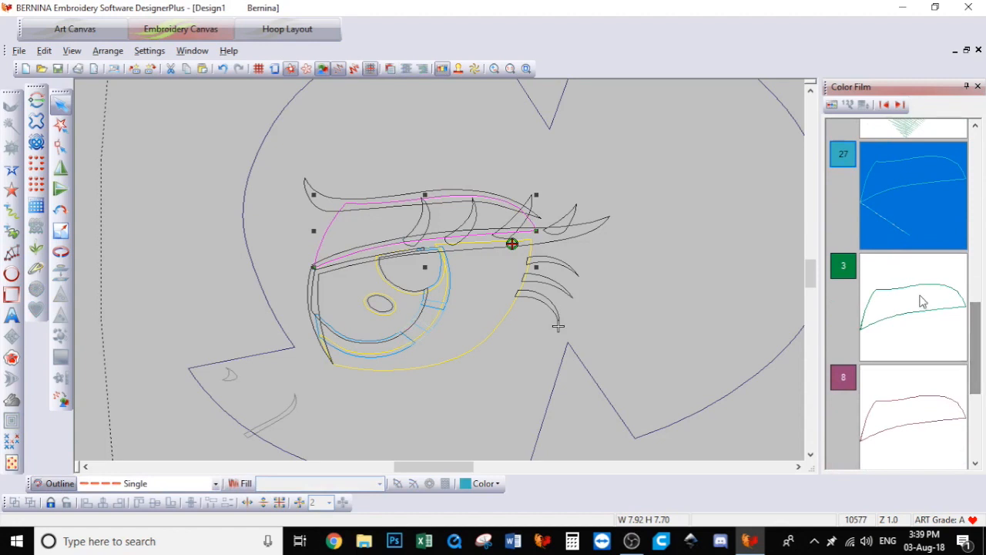
click(922, 302)
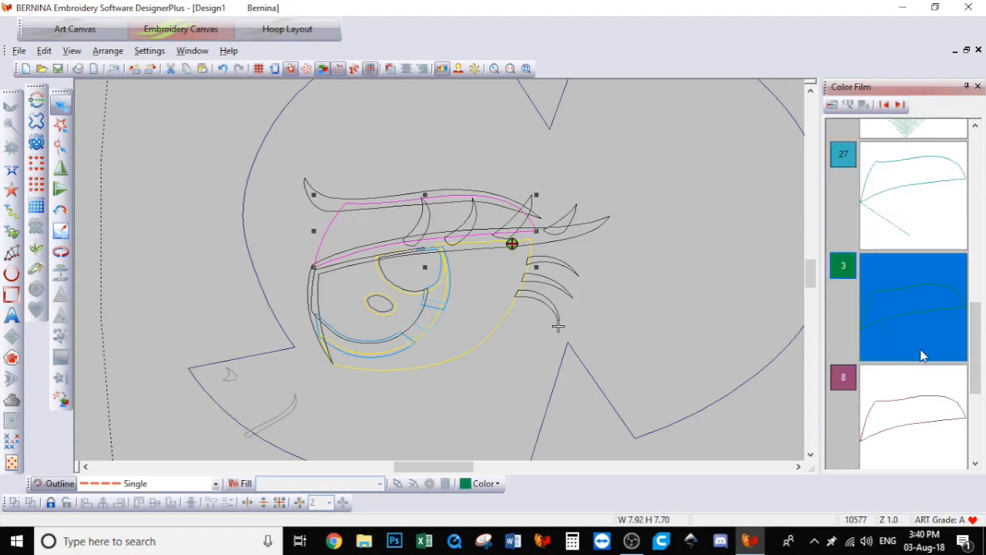
click(924, 393)
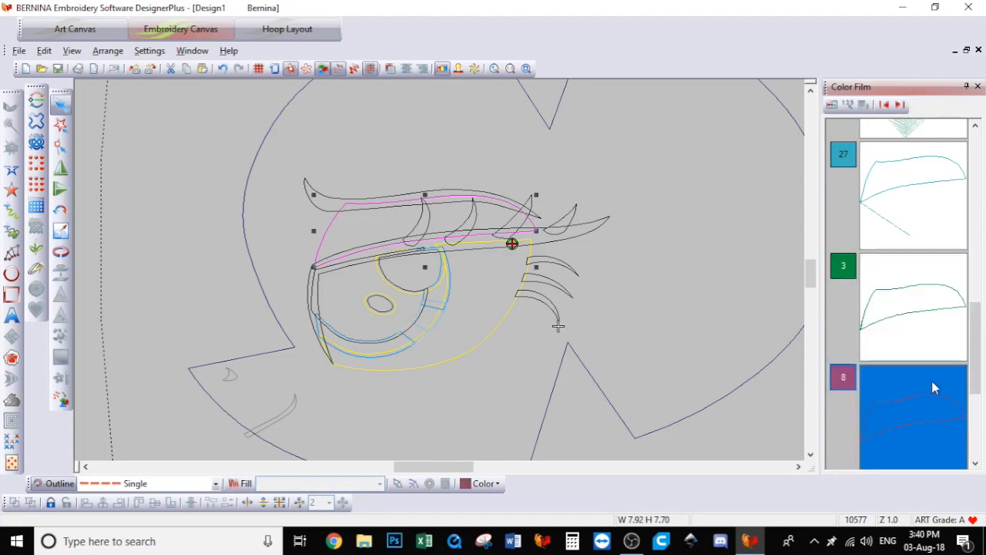
drag(981, 347, 981, 389)
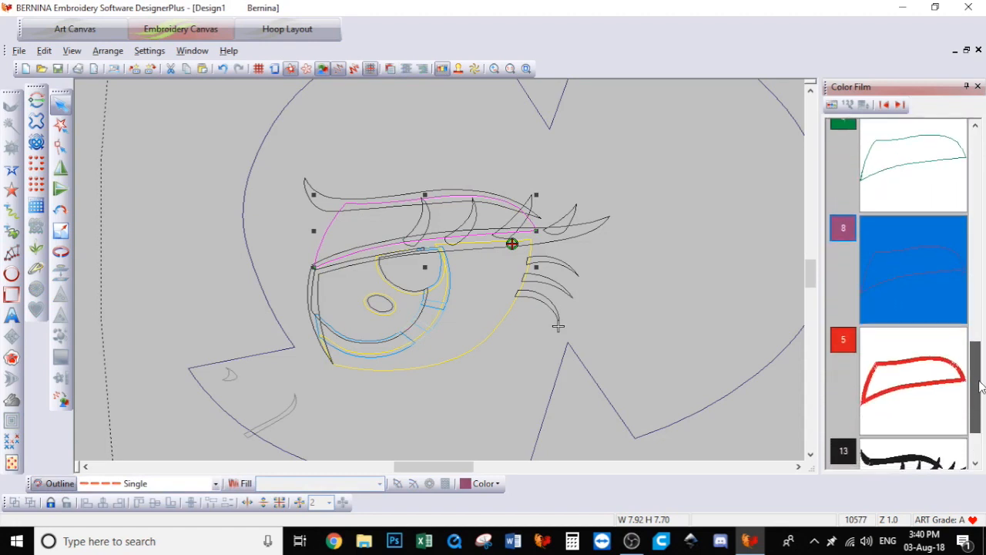
click(930, 382)
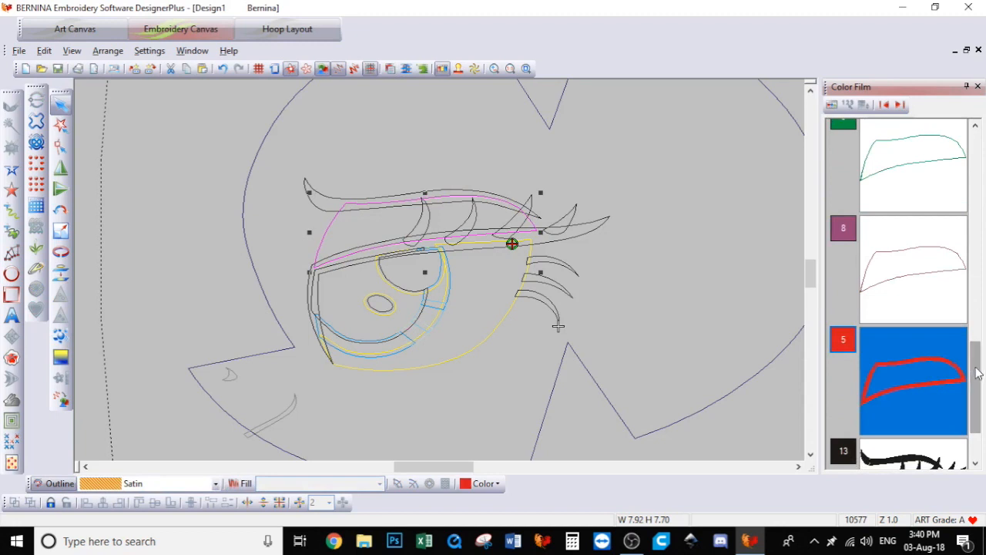
Review the last block in the stitching order, the black lashes and pupil in color 13, and clear the selection
drag(979, 373, 979, 415)
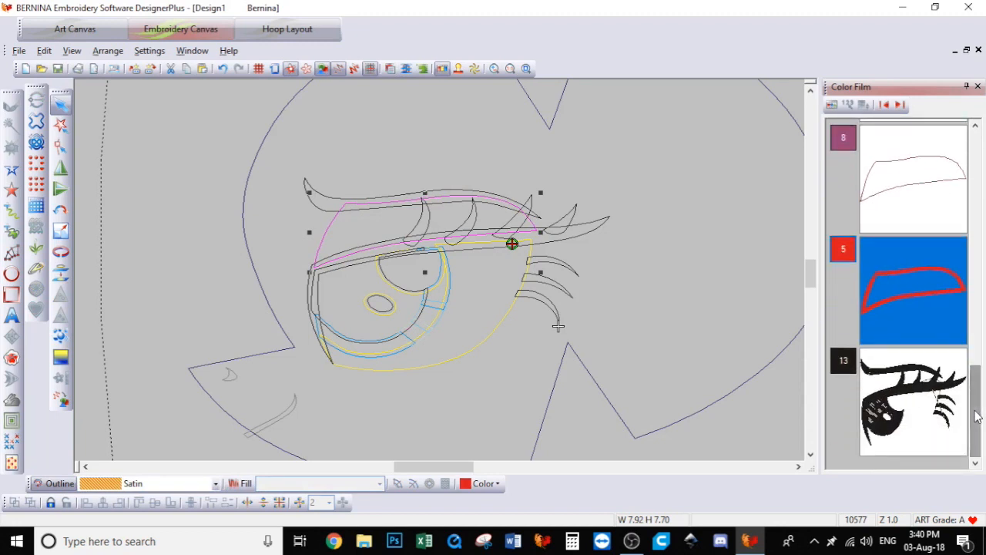
click(869, 409)
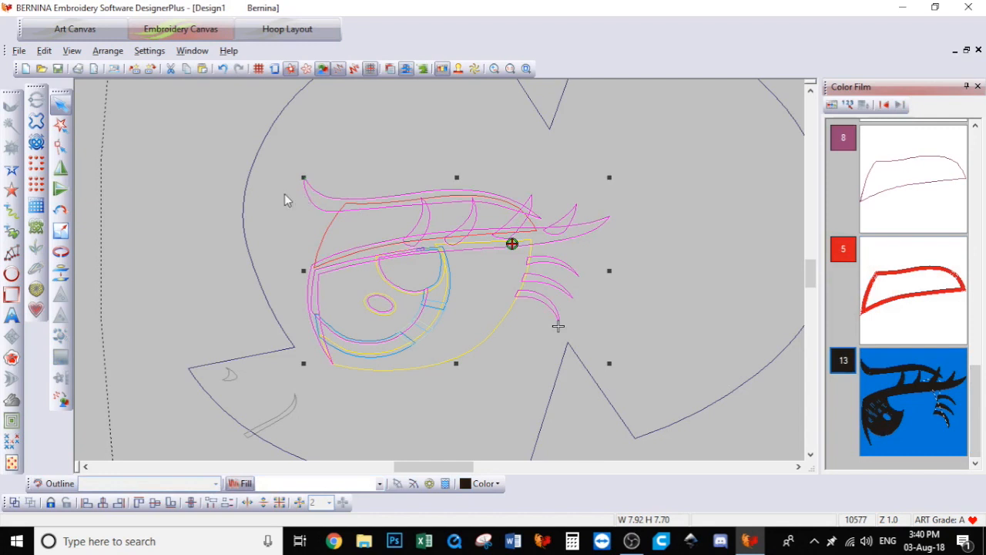
click(178, 198)
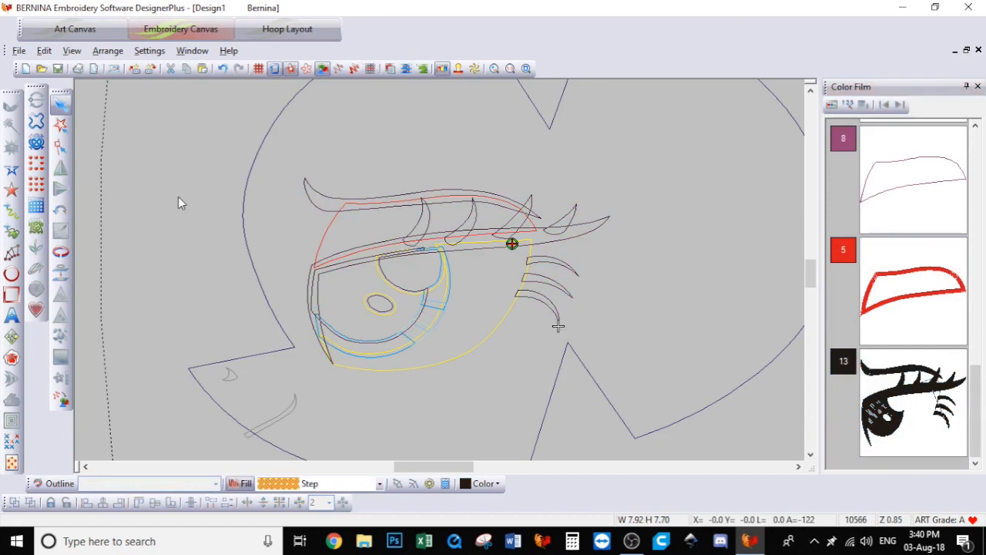
Save a copy of the design in the Documents folder as Design1.EXP in the BERNINA USB Stick (*.EXP) format
click(23, 51)
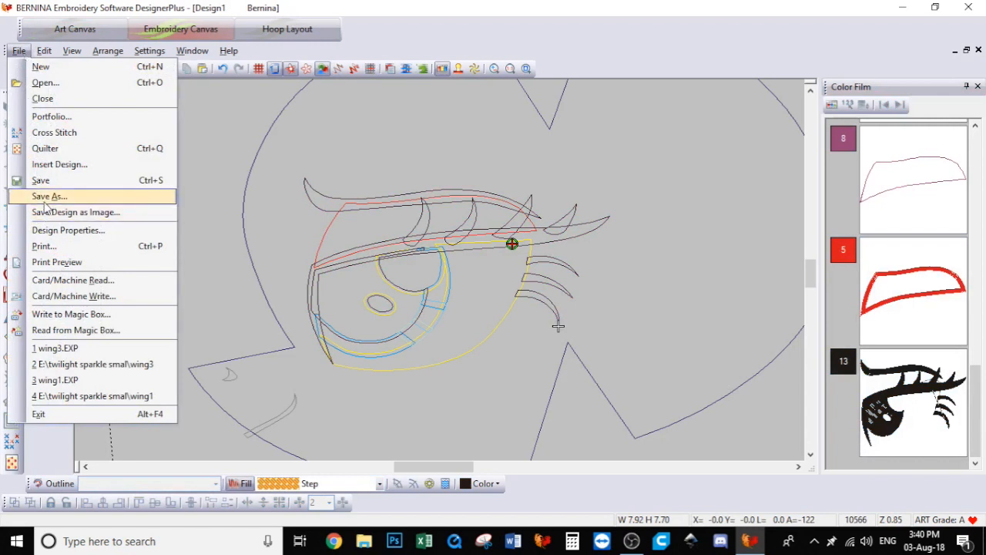
click(46, 202)
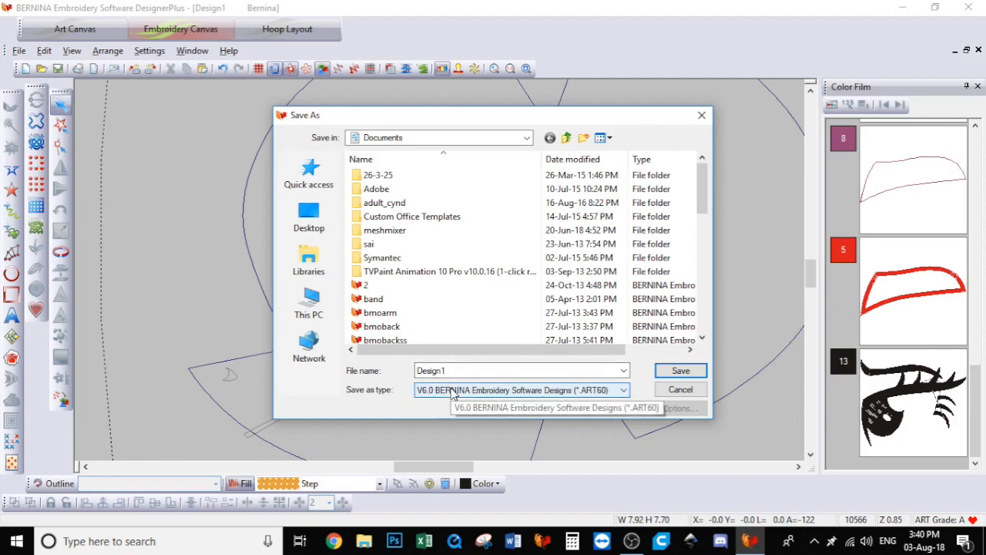
click(453, 390)
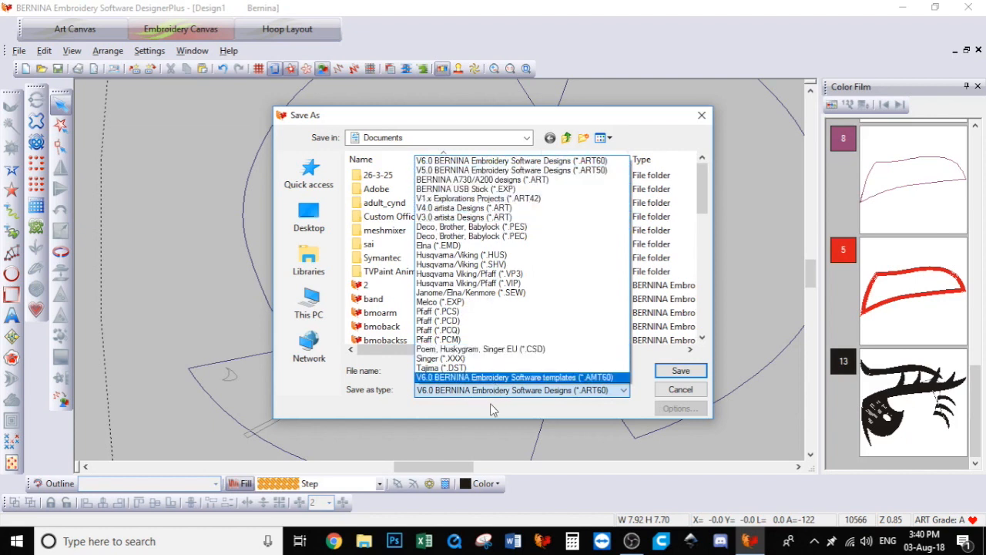
click(494, 189)
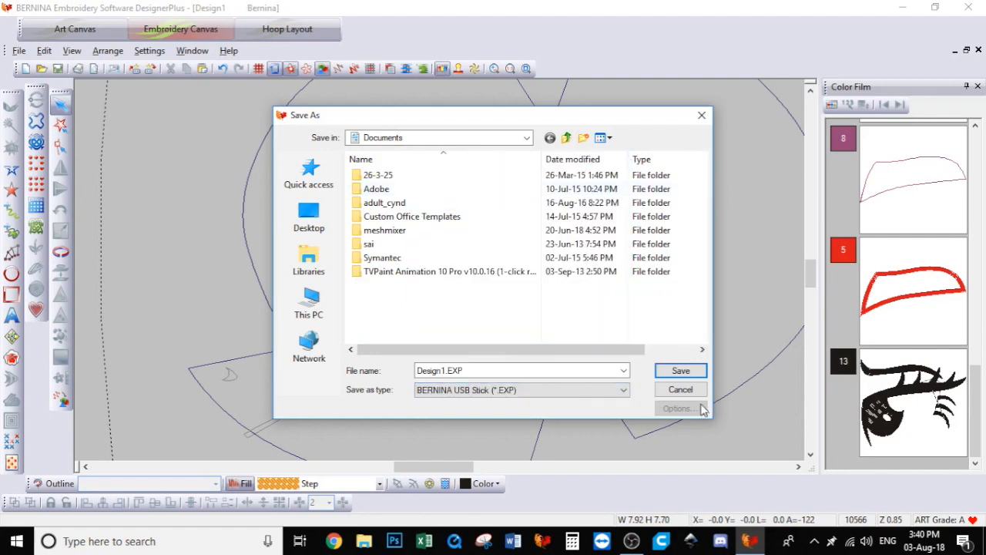
click(679, 372)
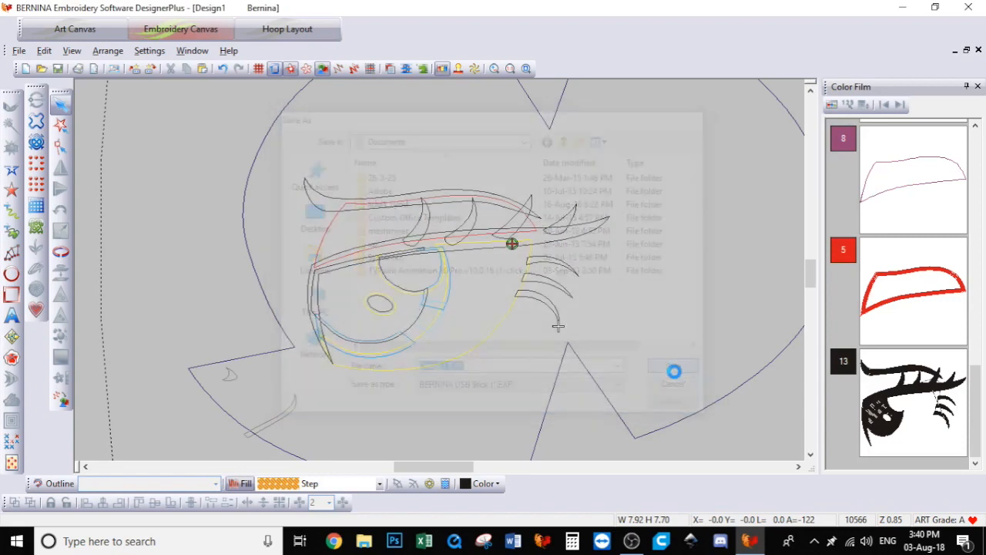